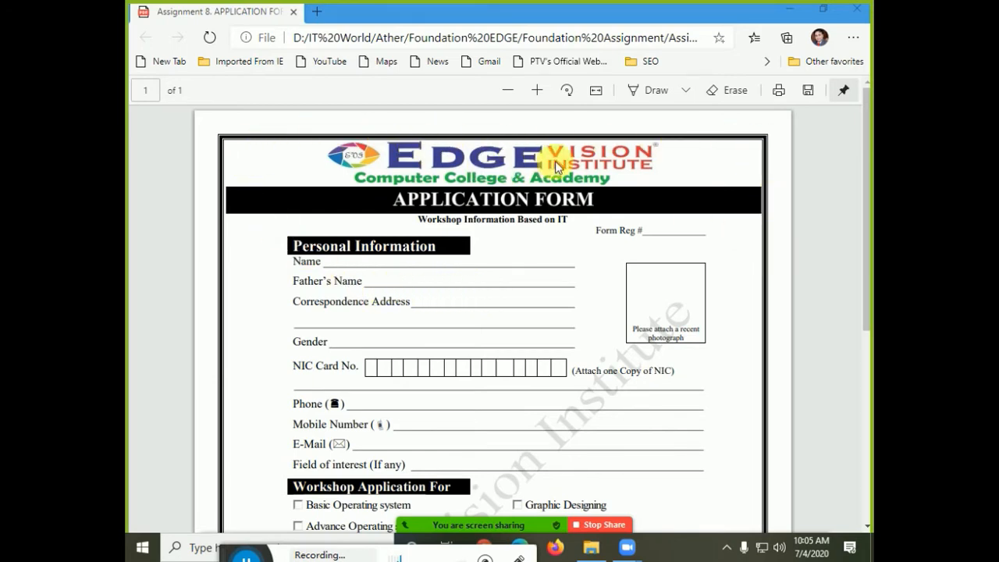
- Scroll the form PDF and highlight the workshop subtitle and the Name-to-Phone labels
scroll(350, 189, down, 1)
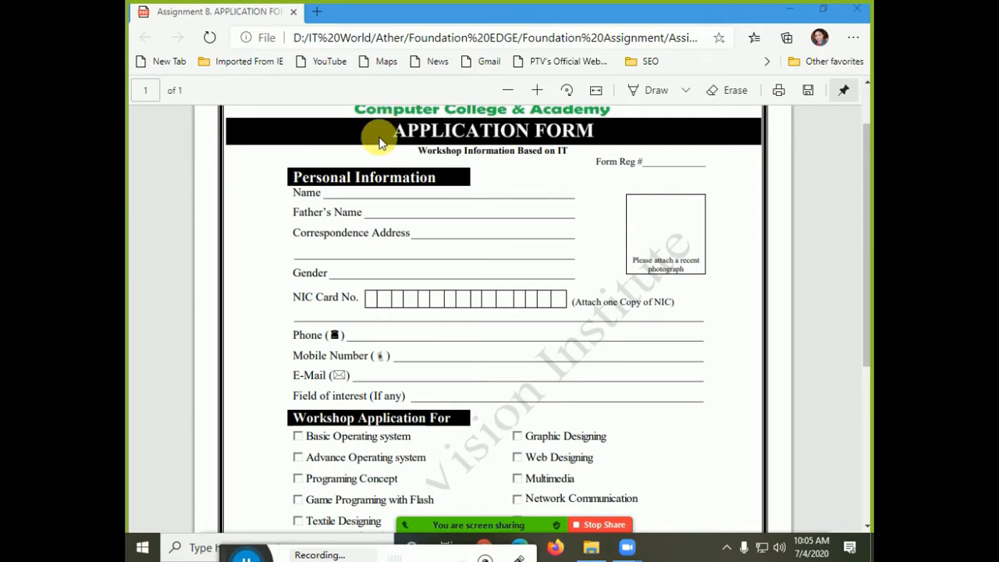
drag(452, 167, 679, 167)
click(612, 170)
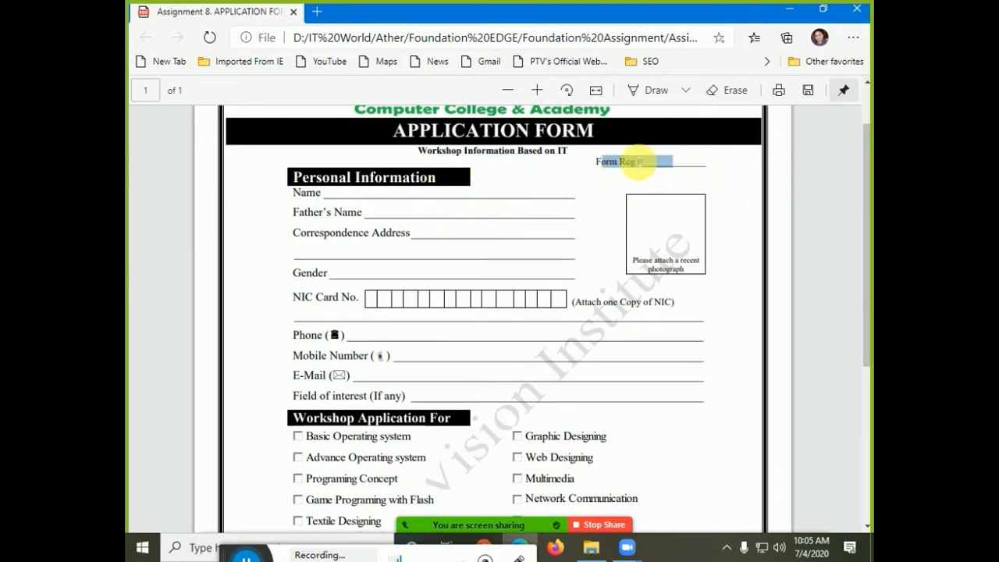
drag(428, 179, 586, 400)
click(453, 304)
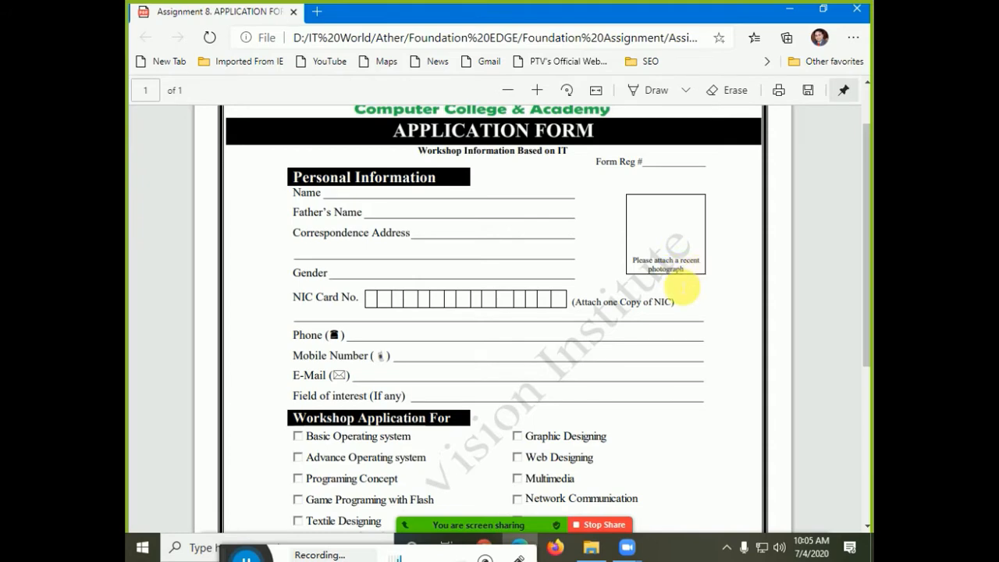
- Scroll through the rest of the form, then show it full screen with F11
scroll(671, 290, down, 1)
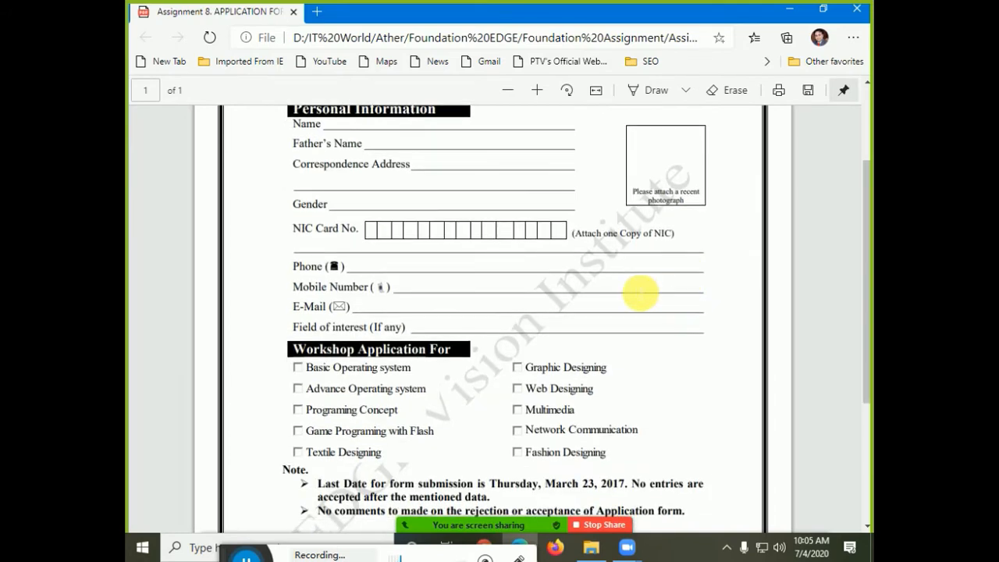
scroll(375, 320, down, 1)
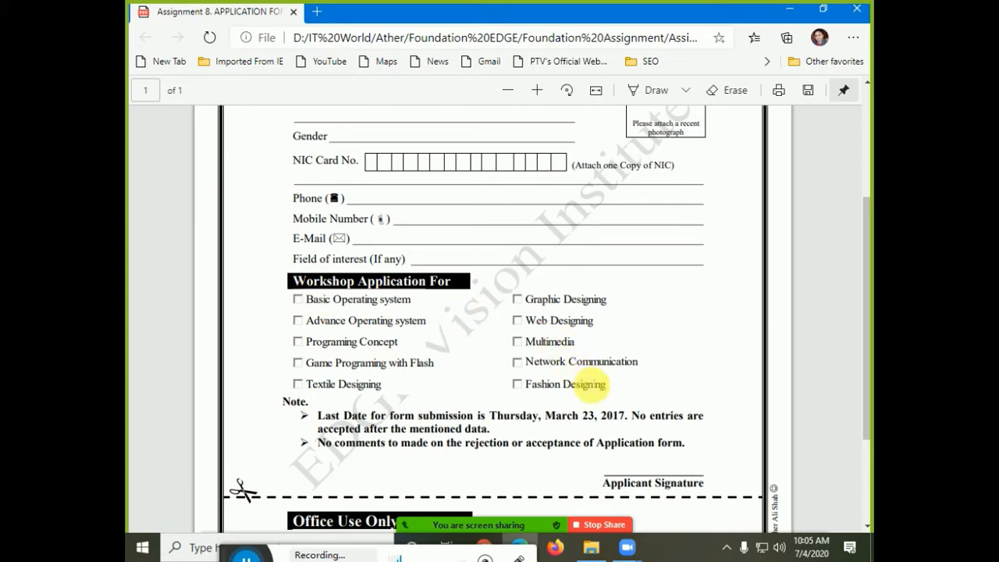
scroll(466, 395, down, 1)
scroll(466, 395, down, 2)
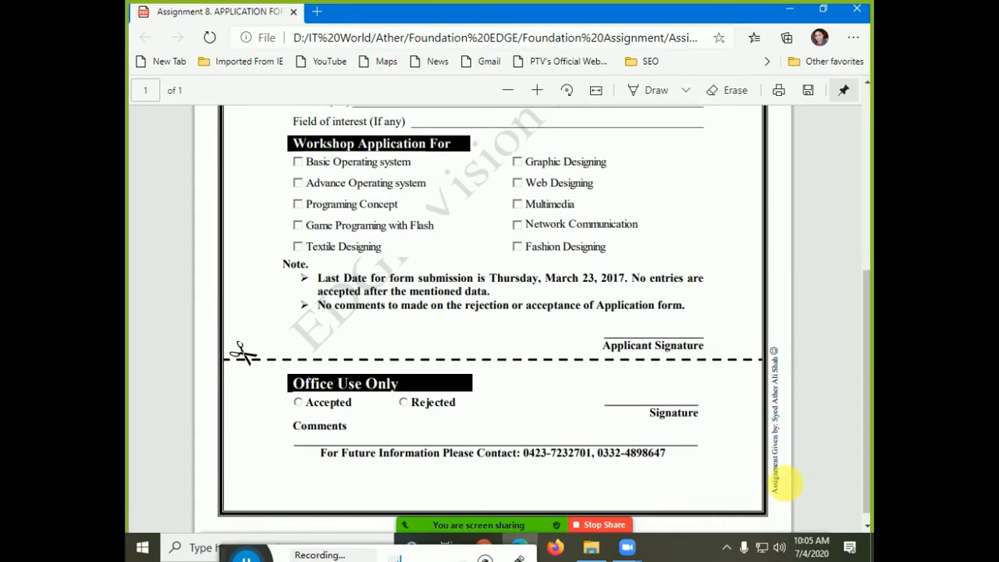
scroll(694, 430, up, 3)
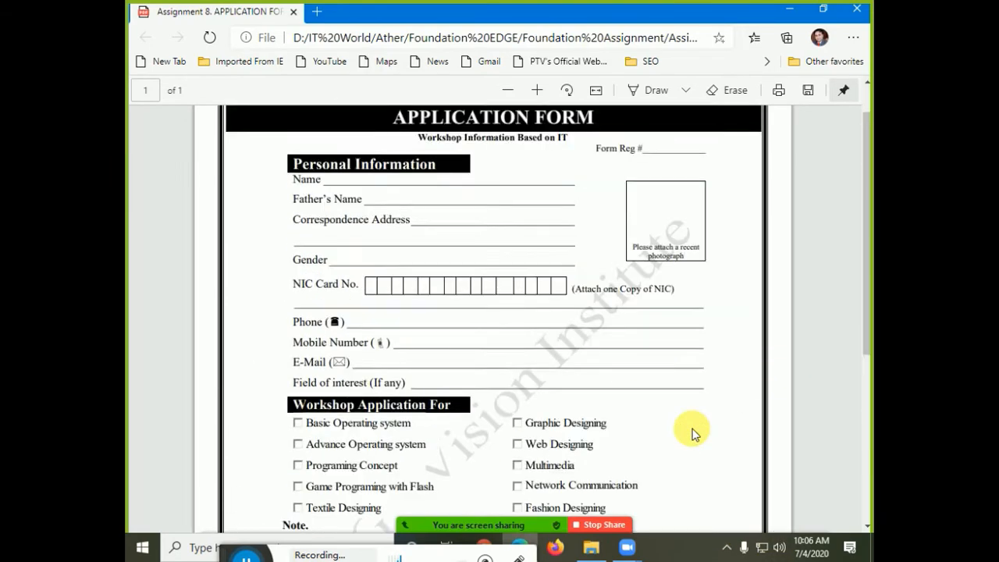
scroll(694, 434, up, 1)
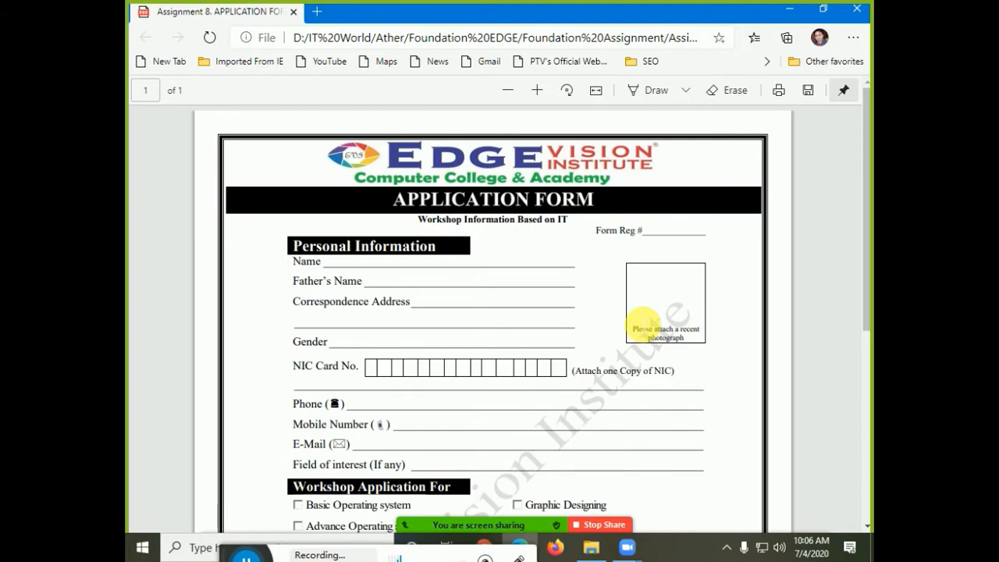
key(F11)
scroll(628, 308, down, 3)
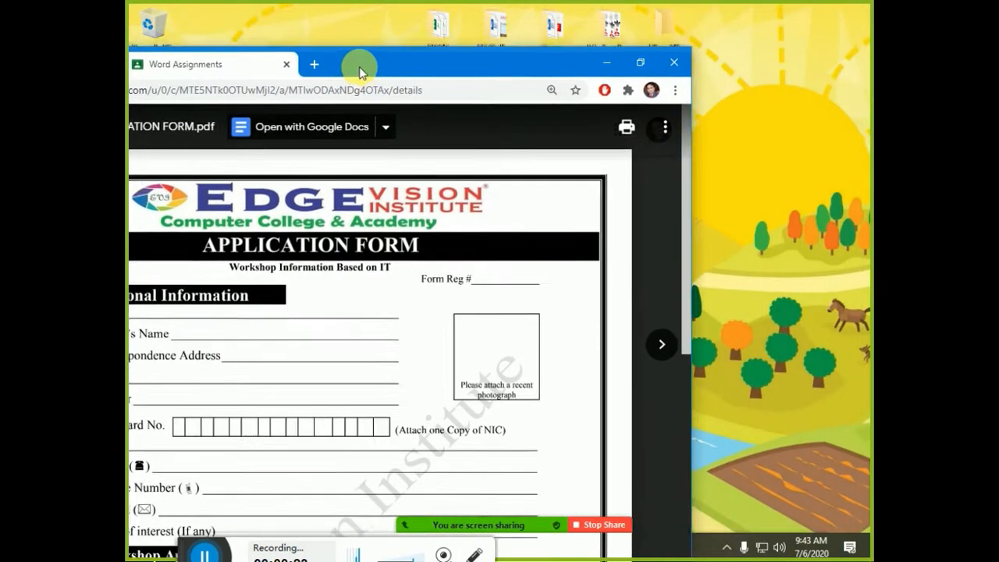
- Snap the browser to the left half and the blank Word document to the right, keeping the ribbon expanded
drag(360, 72, 131, 35)
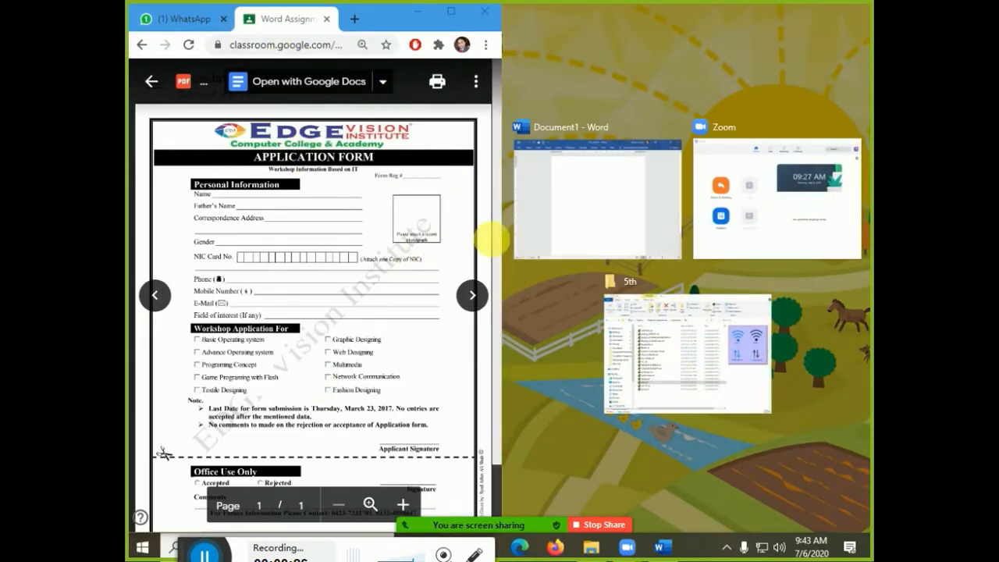
click(572, 232)
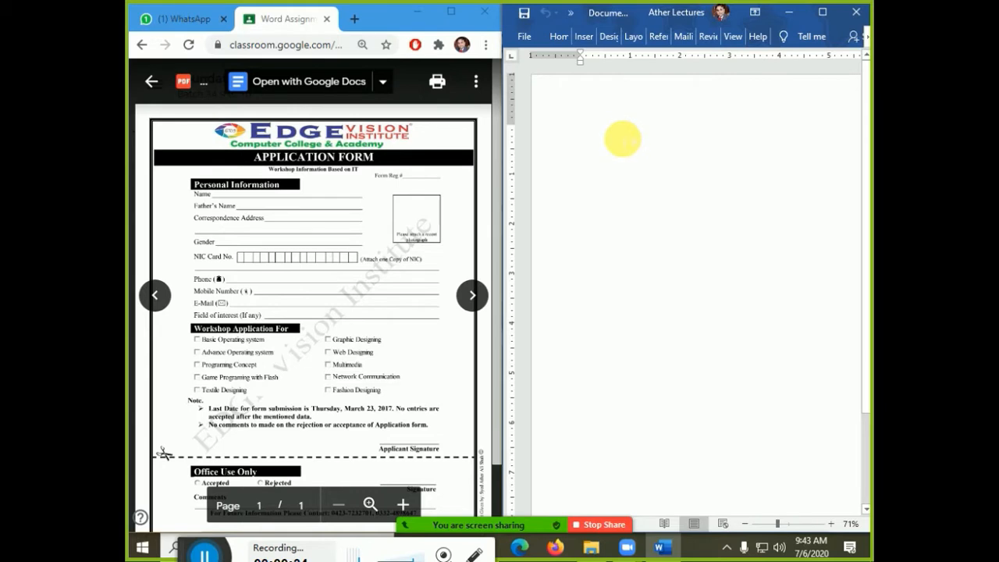
key(ctrl+F1)
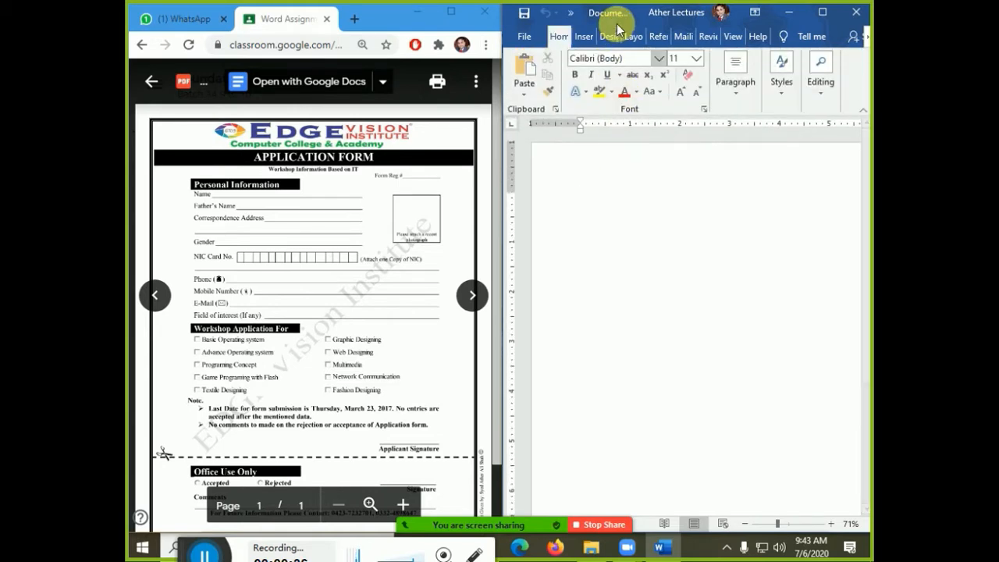
- Tour the Design, Layout, References and Mailings tabs, ending on Design's page background options
click(611, 36)
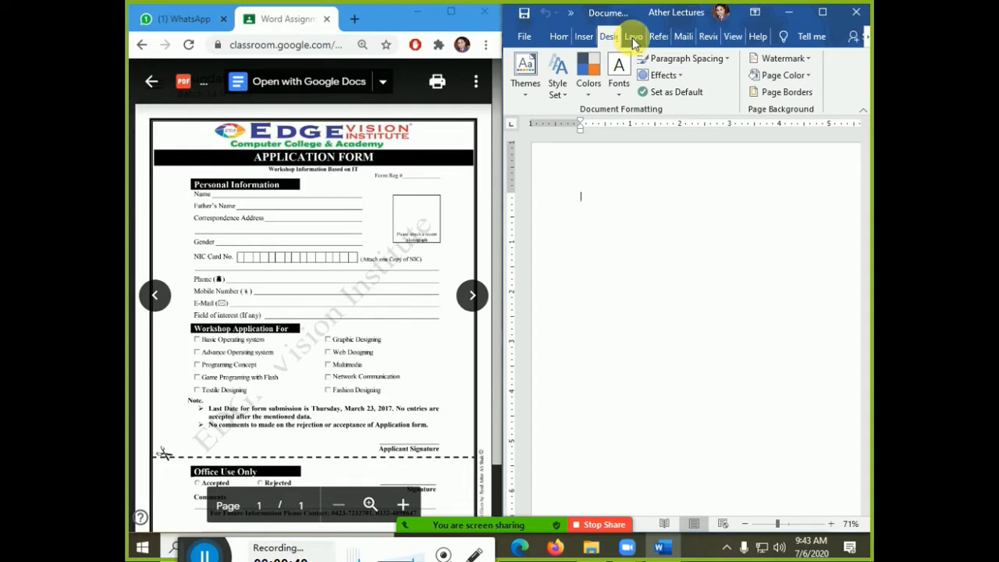
click(632, 38)
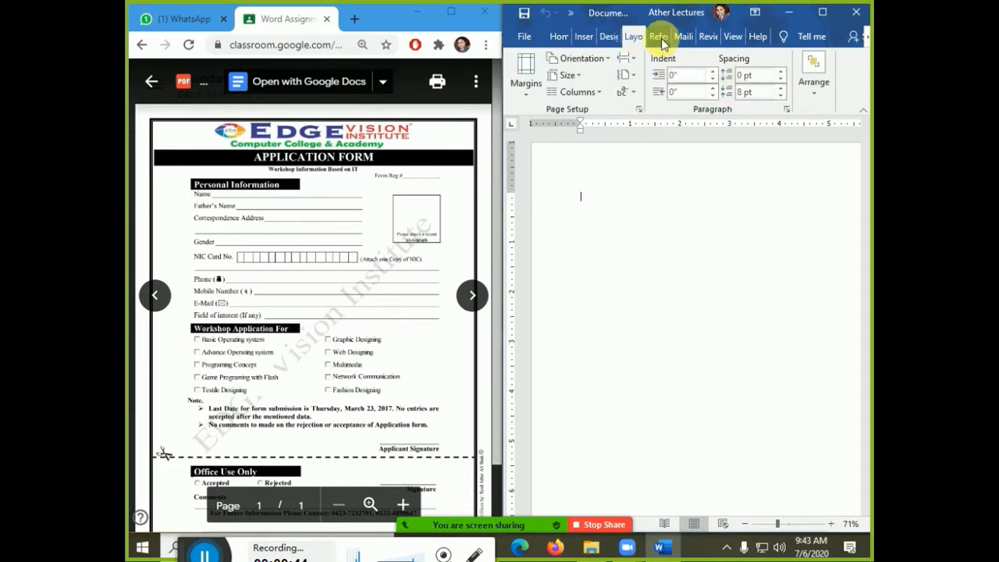
click(660, 38)
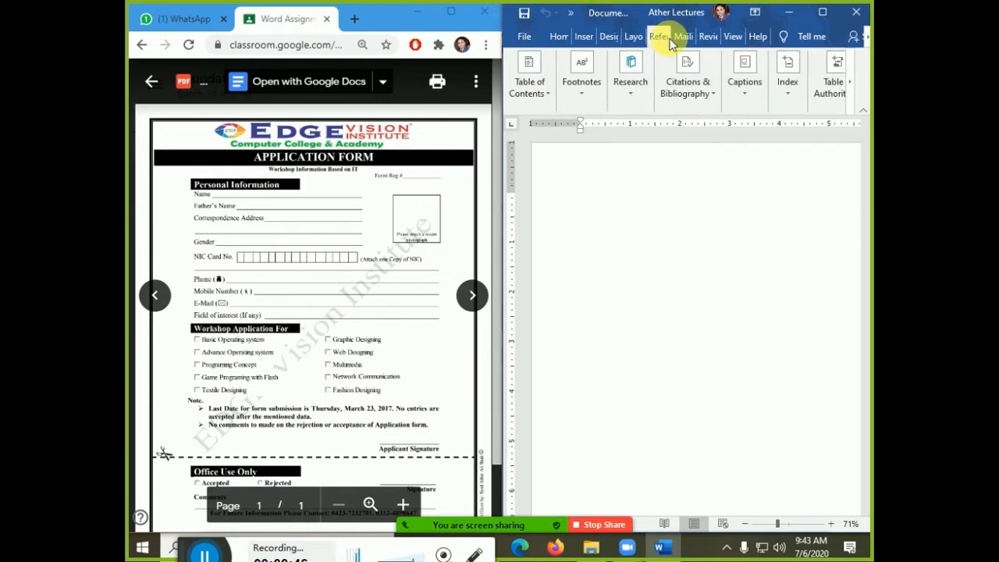
click(676, 39)
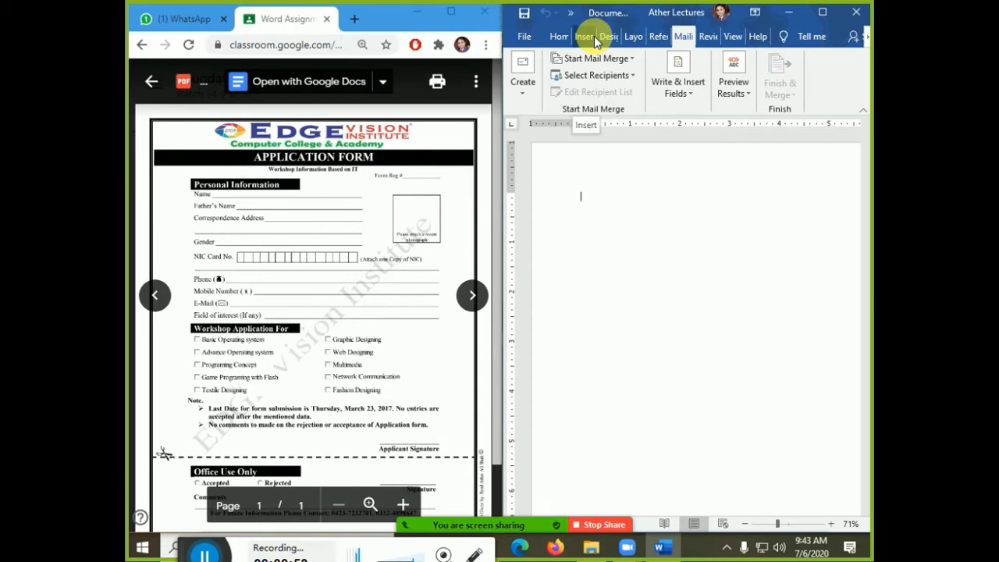
click(628, 37)
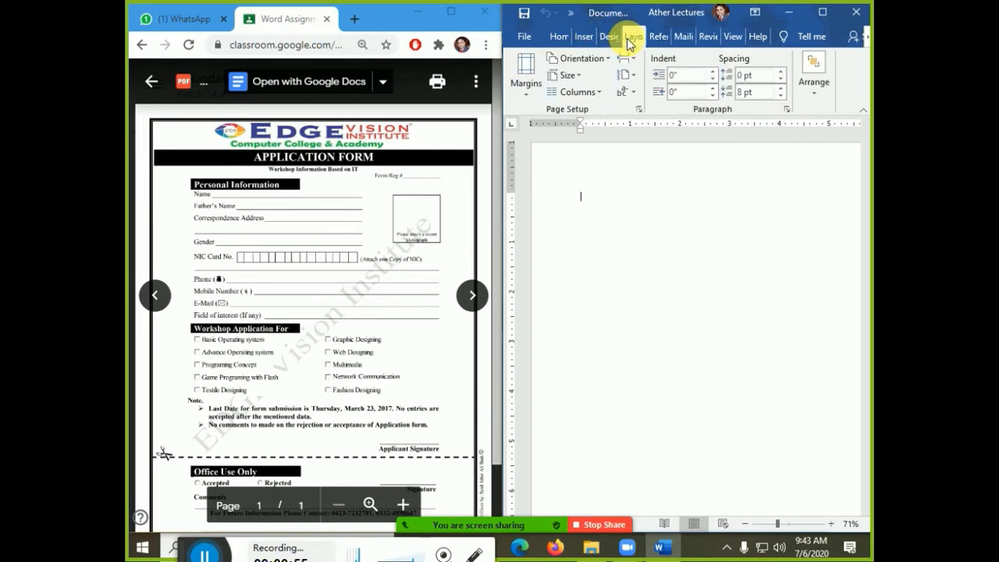
click(607, 37)
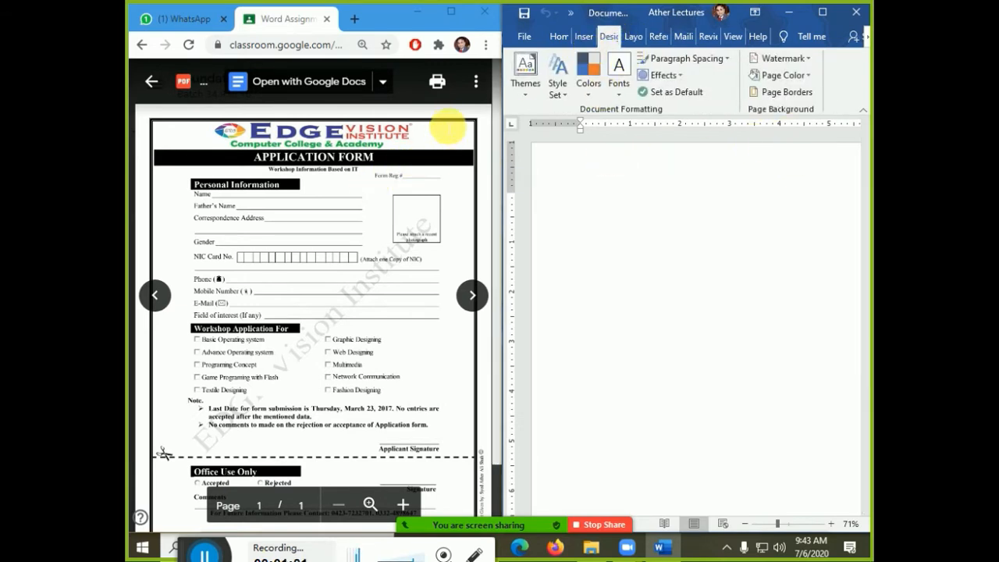
click(798, 99)
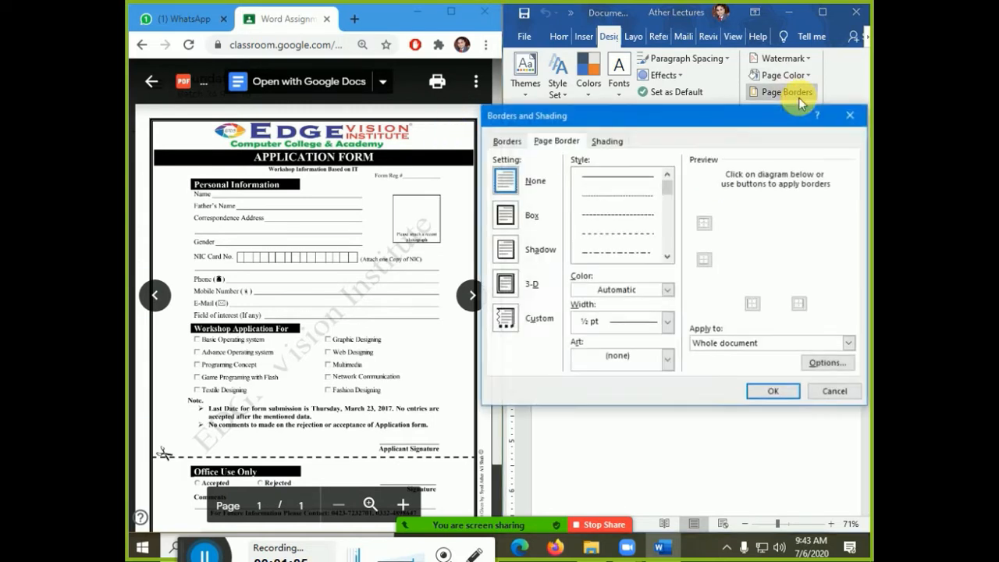
- Apply a thick solid Box page border with Automatic colour and no art
drag(670, 198, 670, 214)
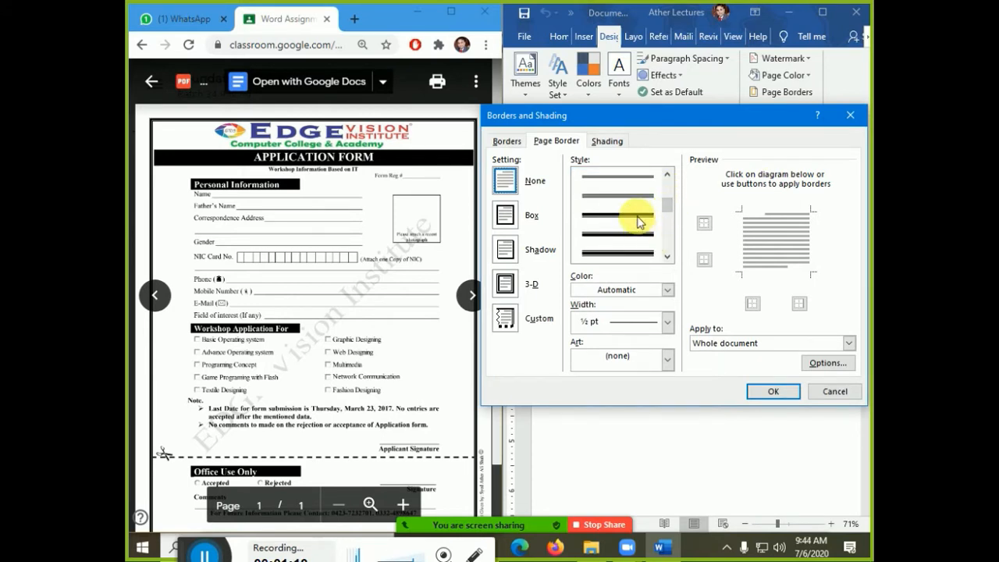
click(639, 217)
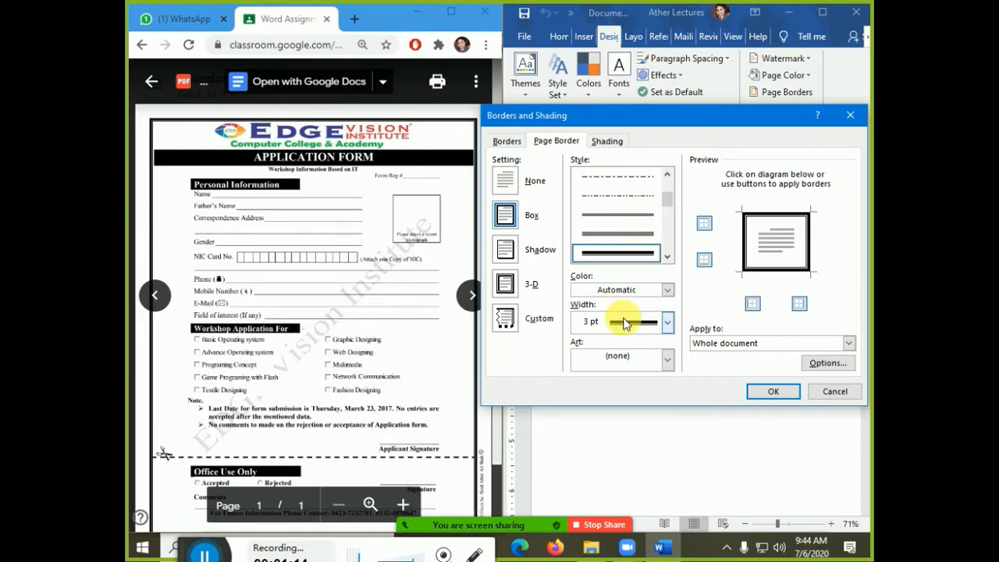
click(625, 292)
click(625, 294)
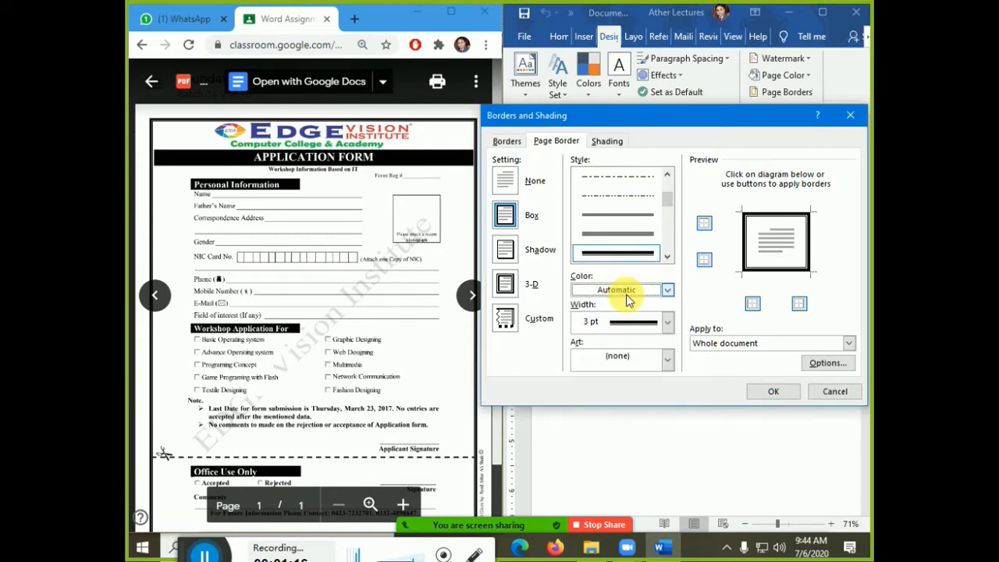
click(638, 372)
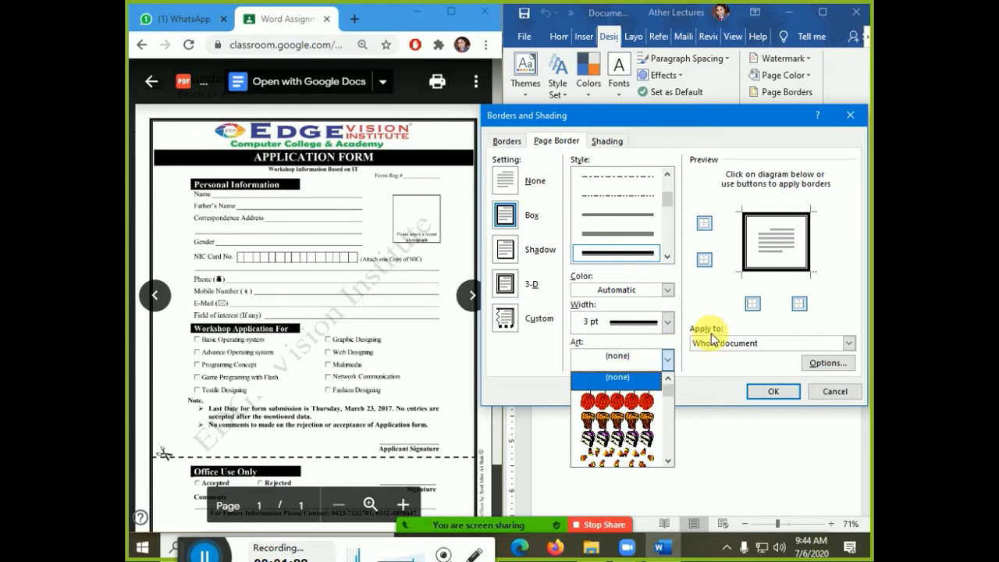
click(708, 374)
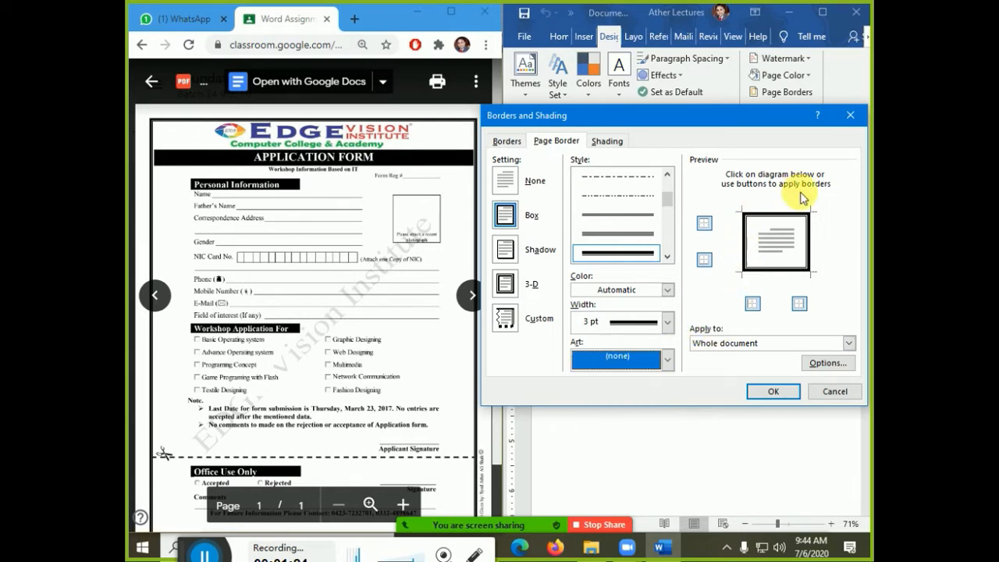
click(790, 393)
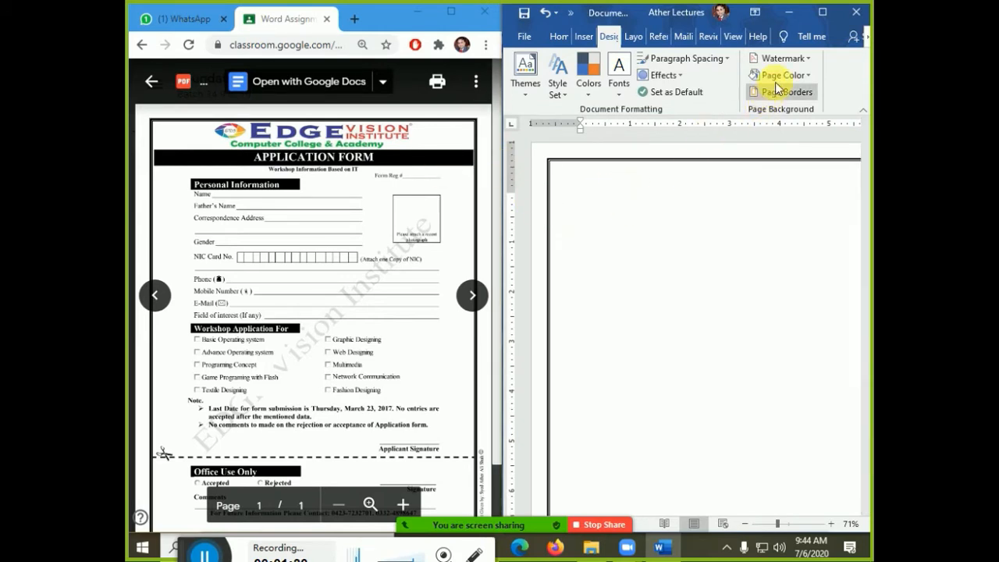
- Widen the page border to 4½ pt
click(808, 99)
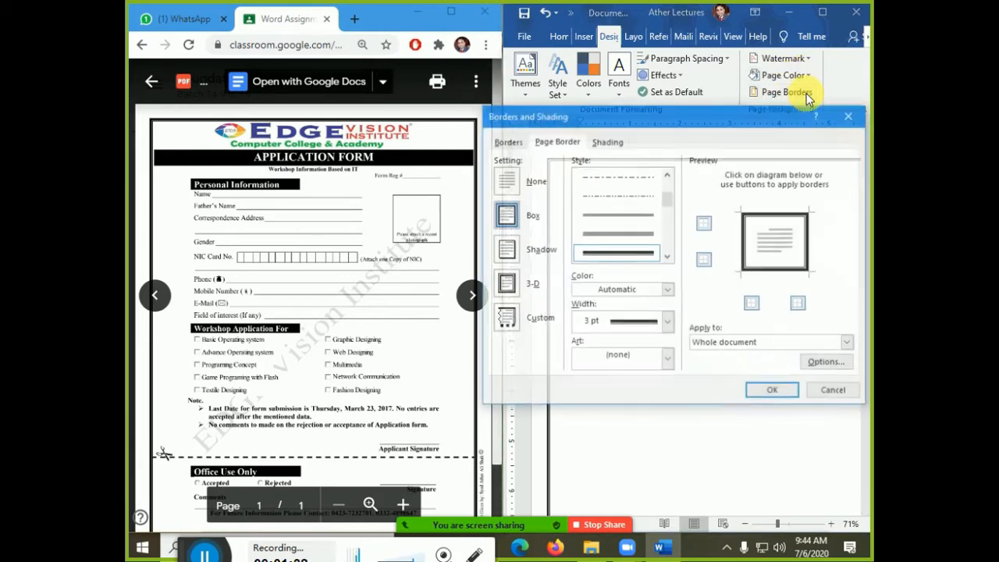
click(667, 320)
click(663, 406)
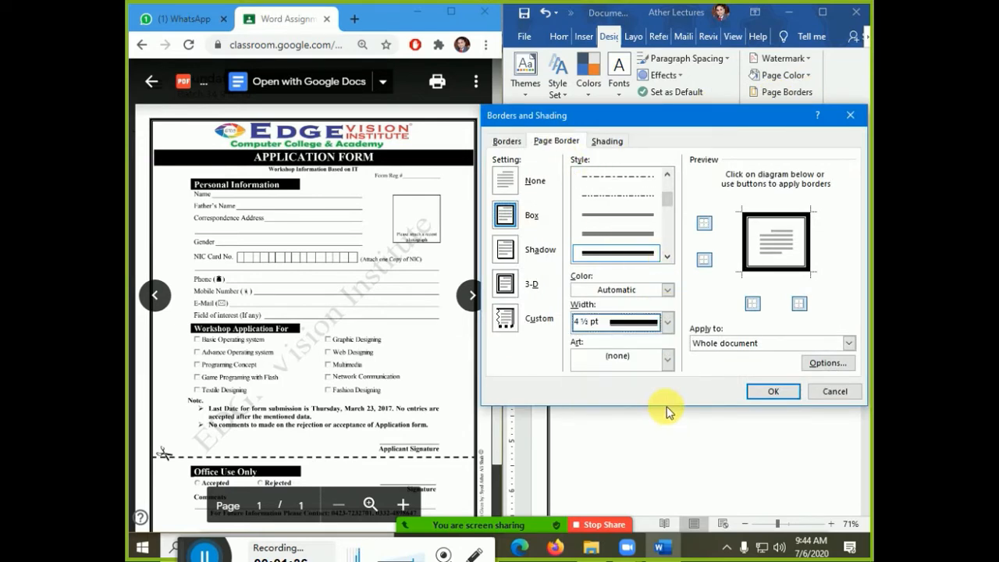
click(760, 391)
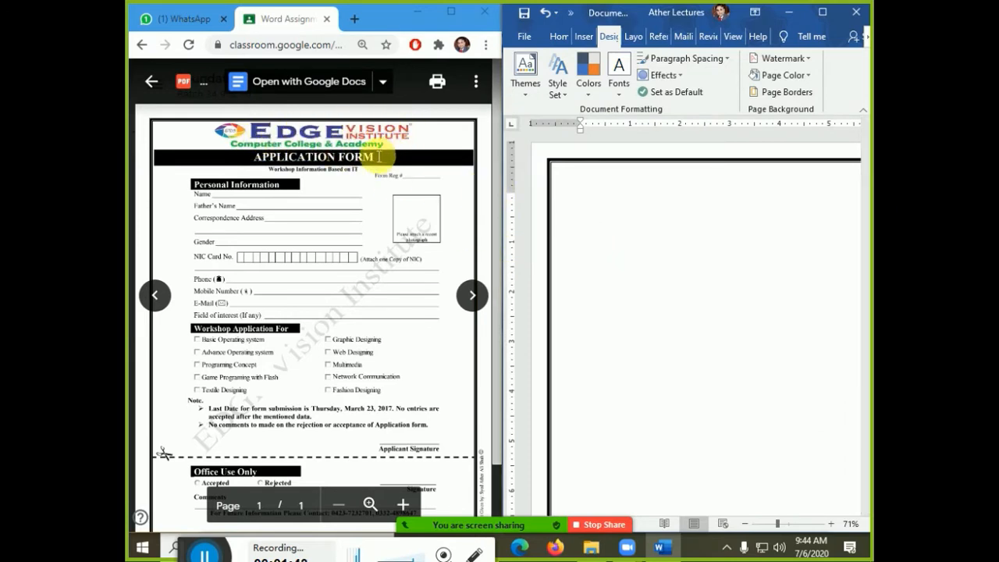
- Glance at the Insert tab's Illustrations menu, then enter the empty page header
click(587, 39)
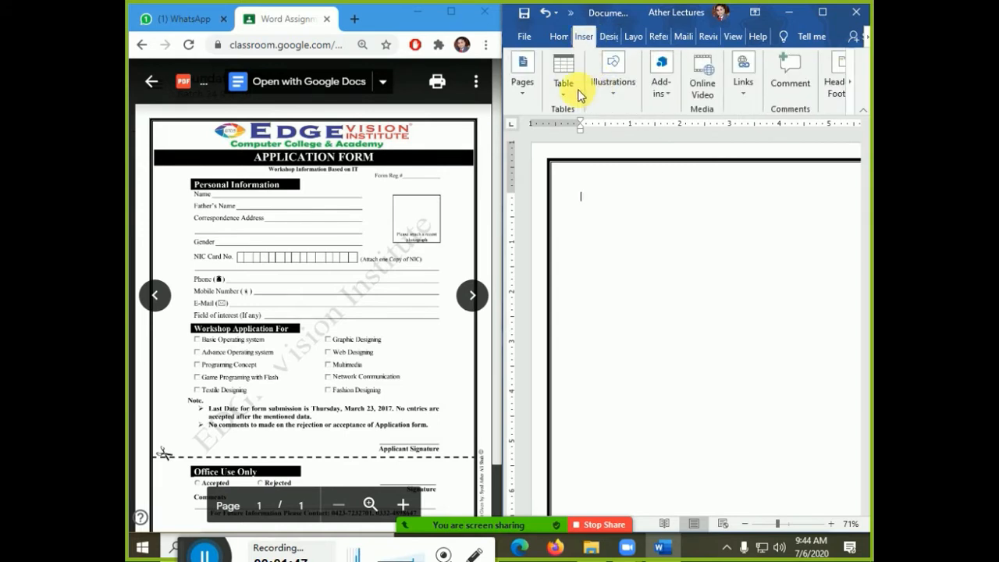
click(608, 92)
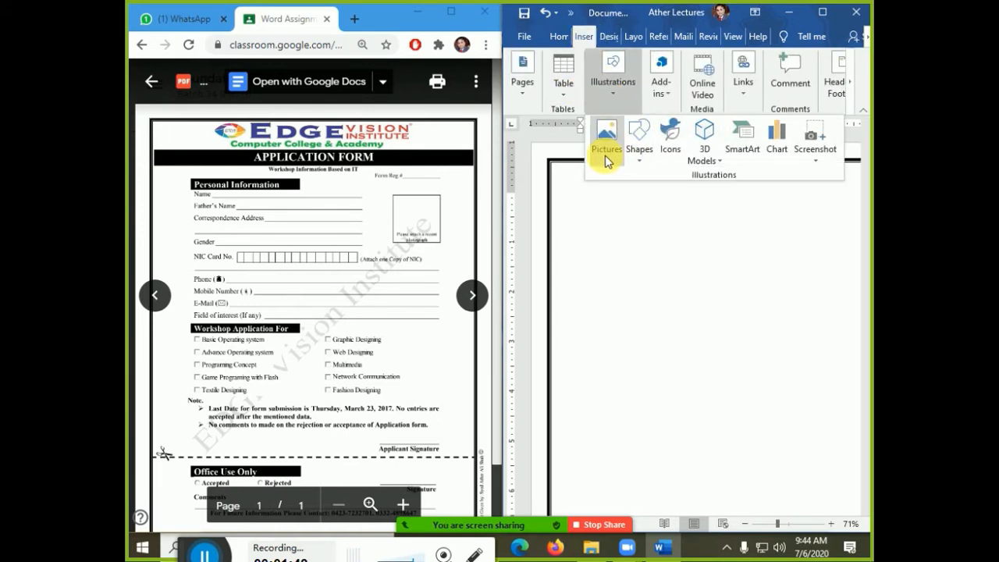
click(632, 248)
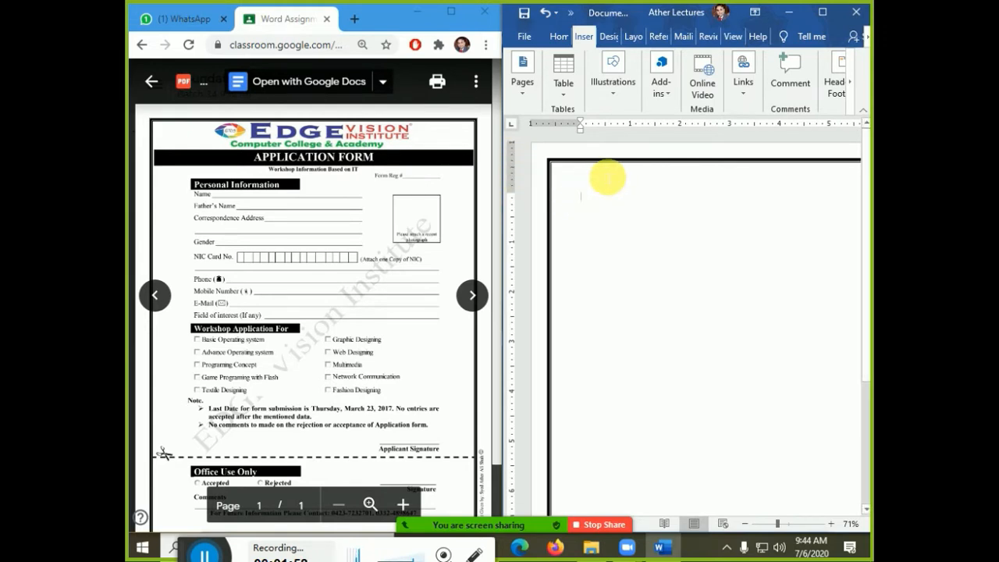
double_click(607, 178)
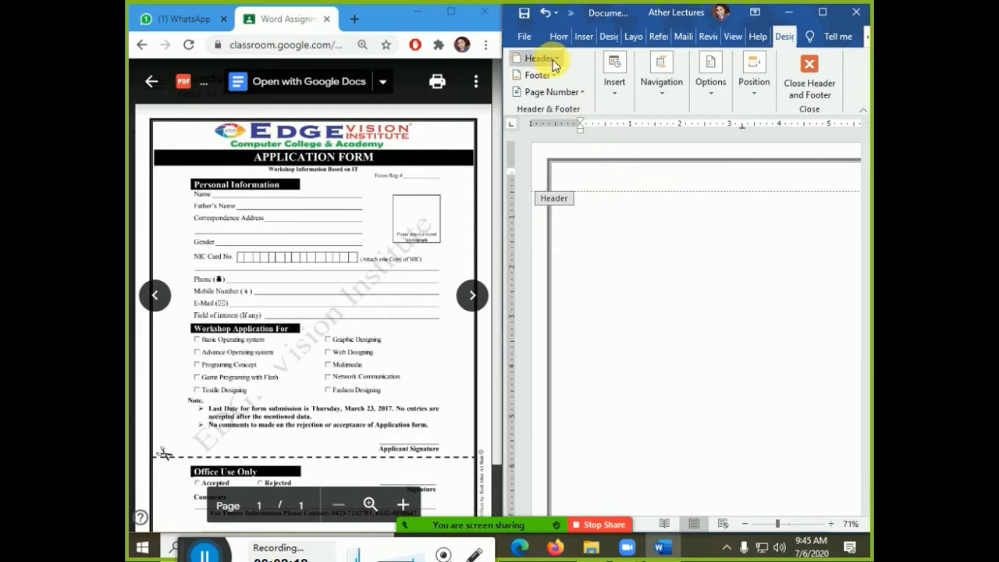
- Start inserting a picture from This Device and browse to the D: drive
click(585, 39)
click(609, 82)
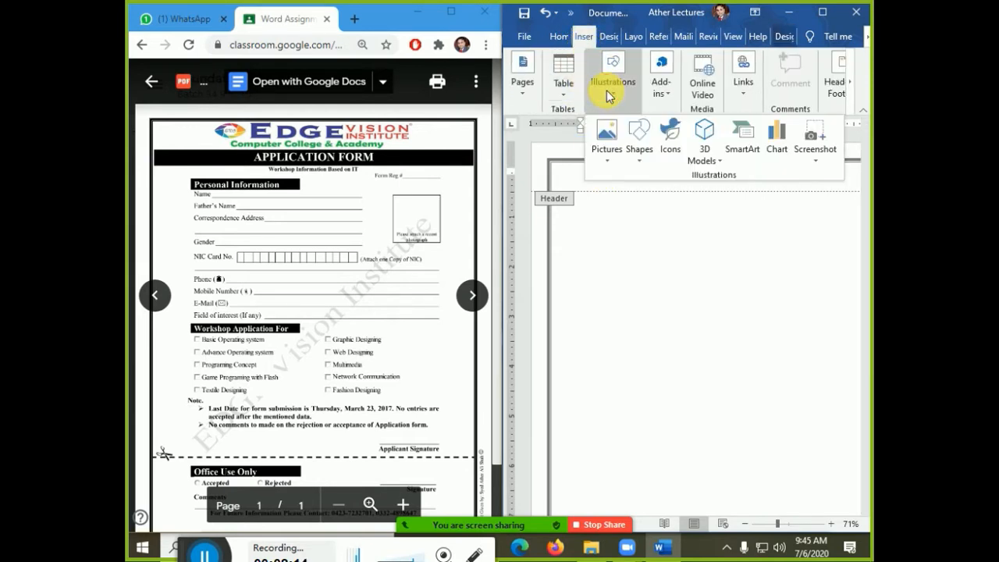
click(605, 152)
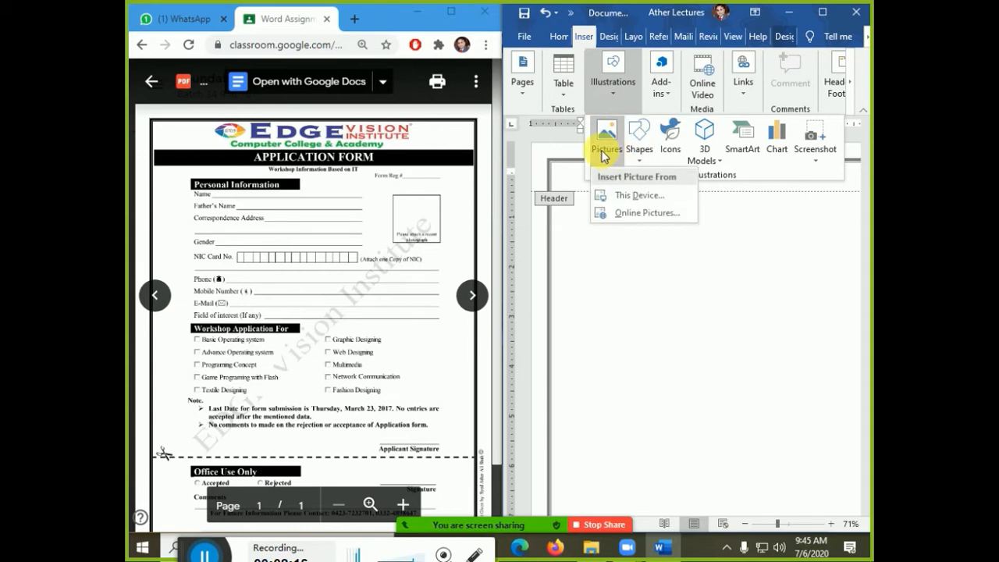
click(615, 201)
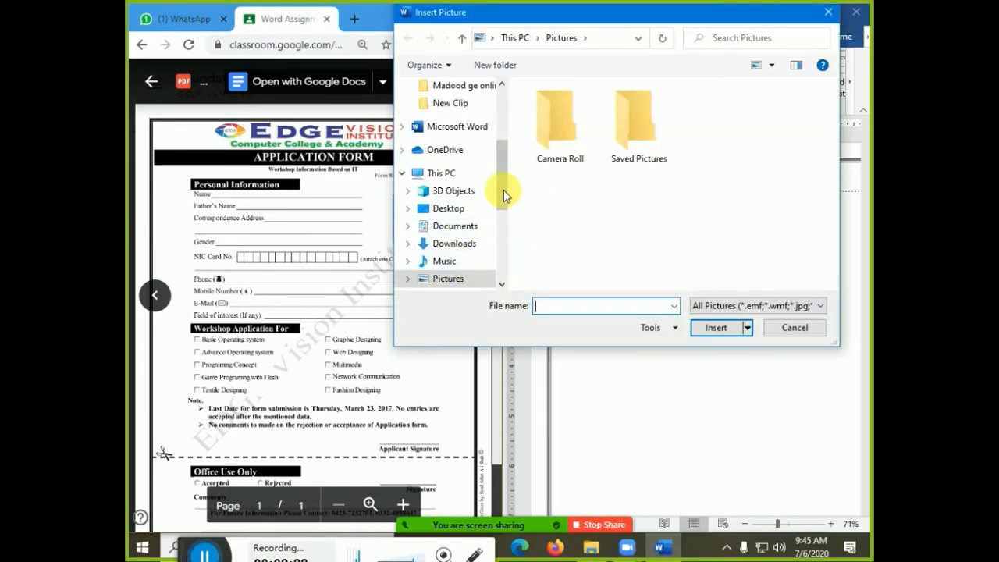
scroll(503, 190, down, 2)
click(482, 224)
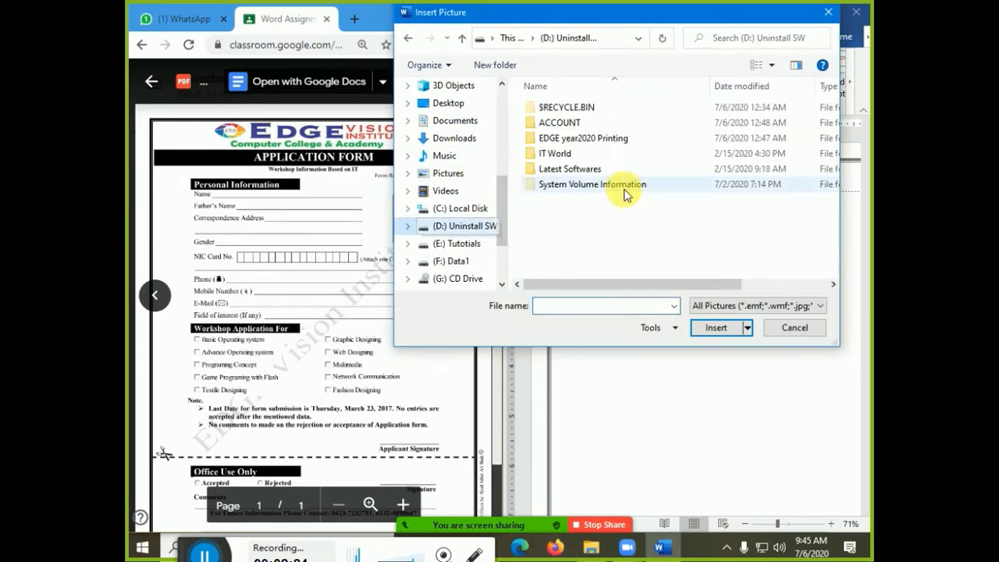
- Open IT World > Ather > Picture Files > Foundation Images and select Edge vision institute2.jpg
double_click(584, 153)
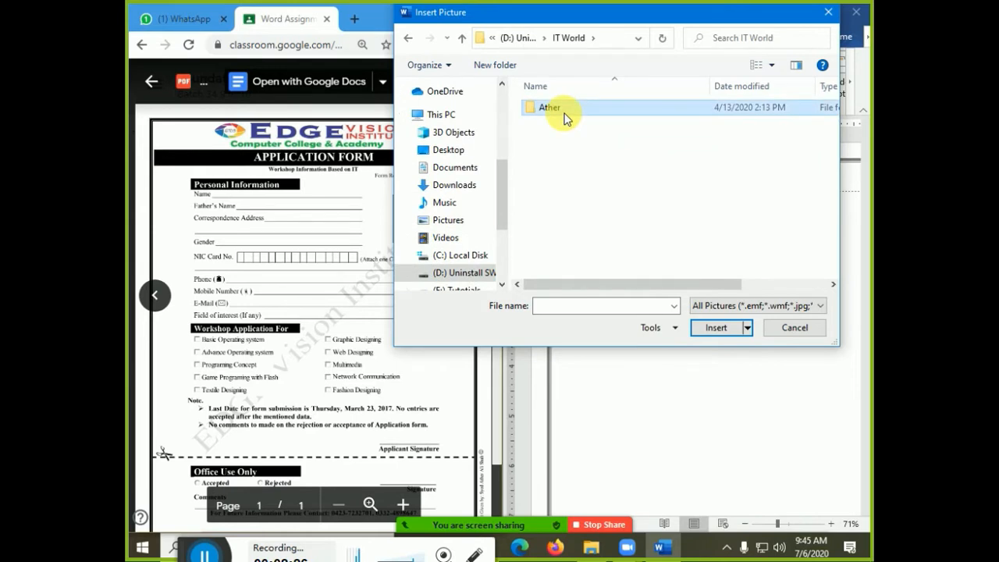
double_click(565, 115)
scroll(581, 227, down, 3)
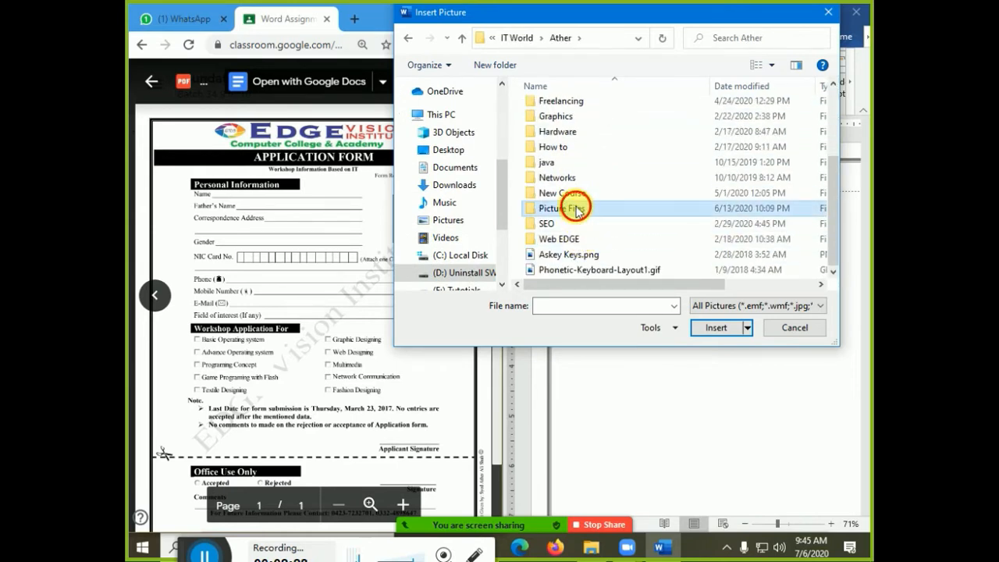
double_click(577, 209)
double_click(575, 139)
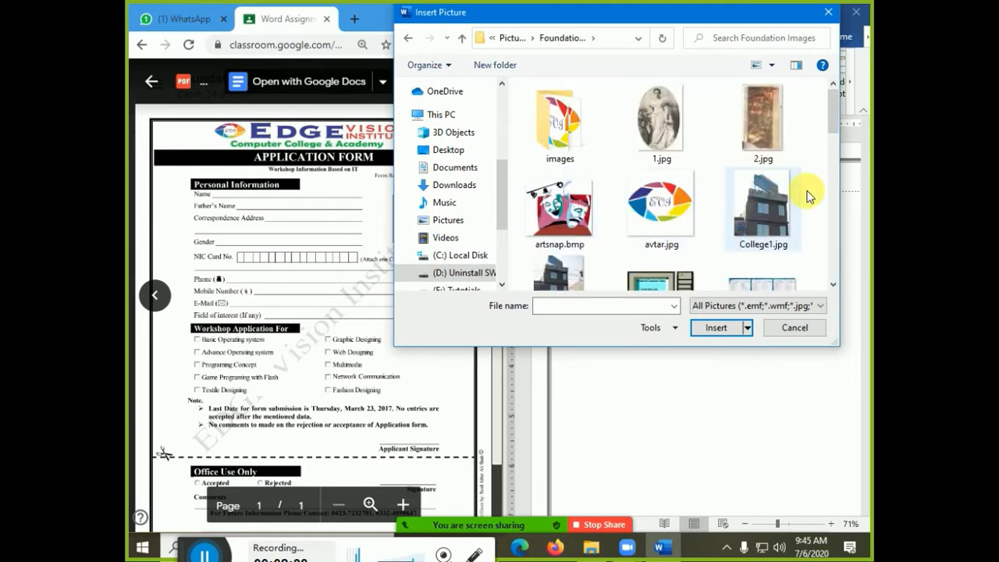
drag(835, 125, 830, 192)
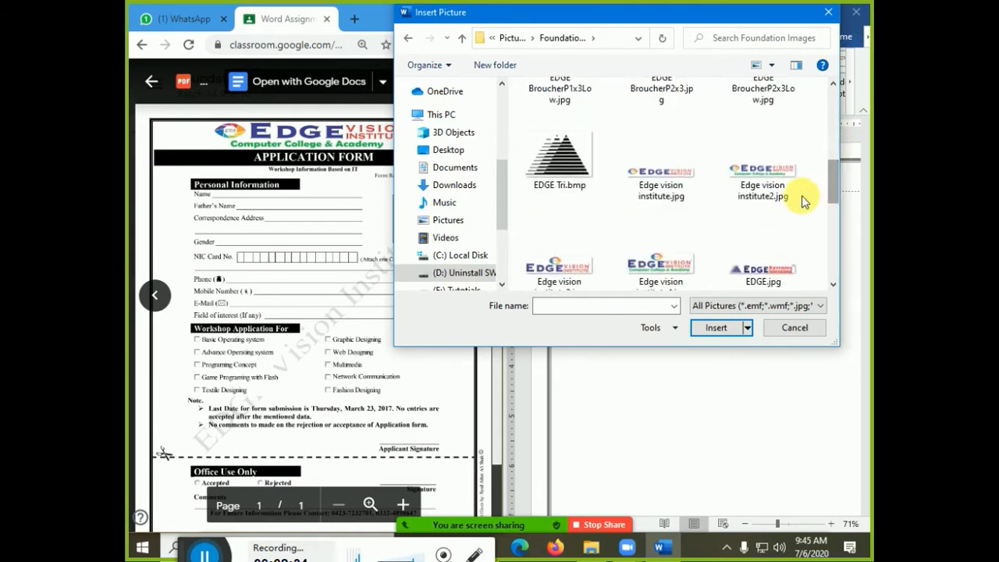
click(771, 191)
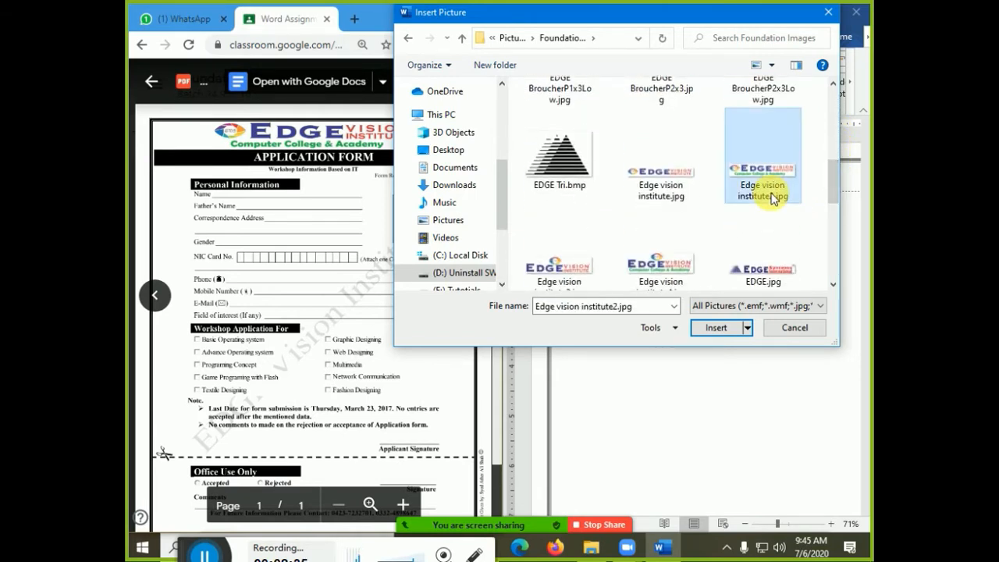
- Insert the logo into the header, shrink it to fit, and return to the page body
click(747, 328)
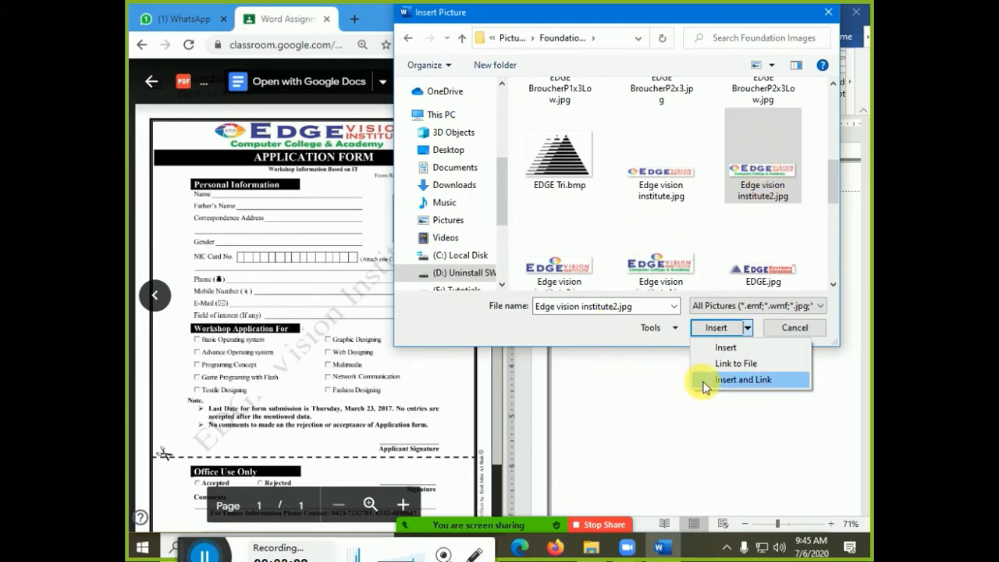
click(722, 357)
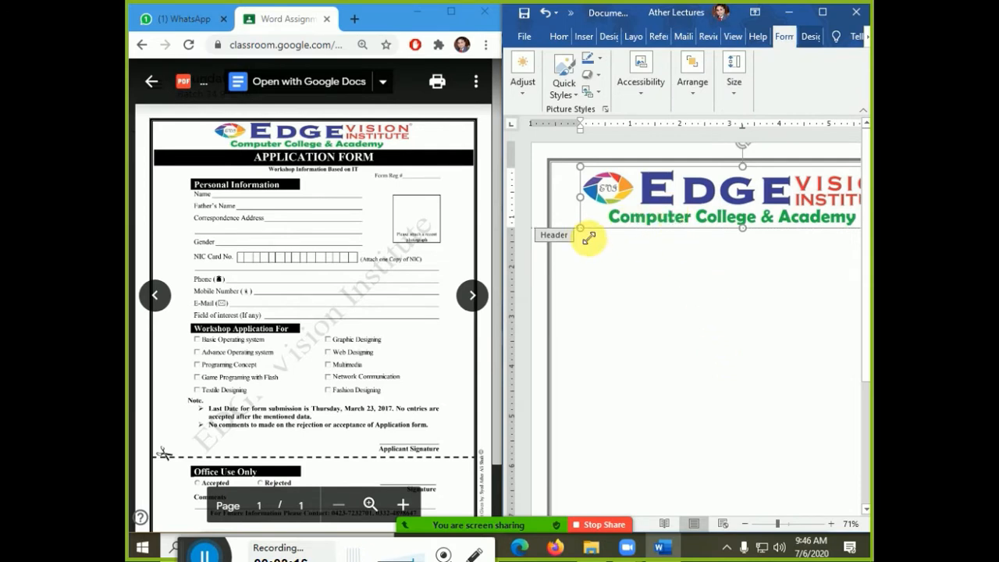
drag(588, 237, 668, 223)
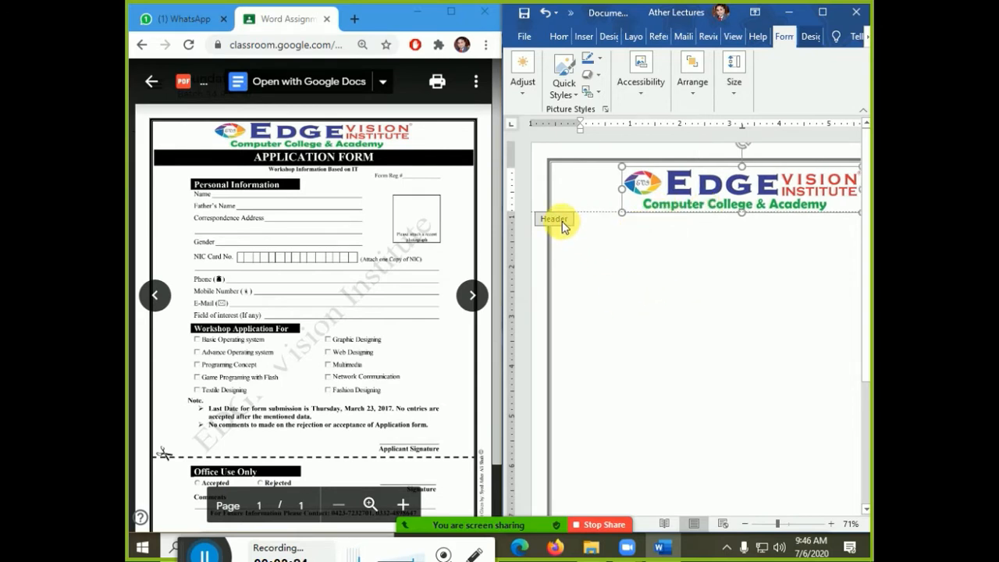
double_click(616, 247)
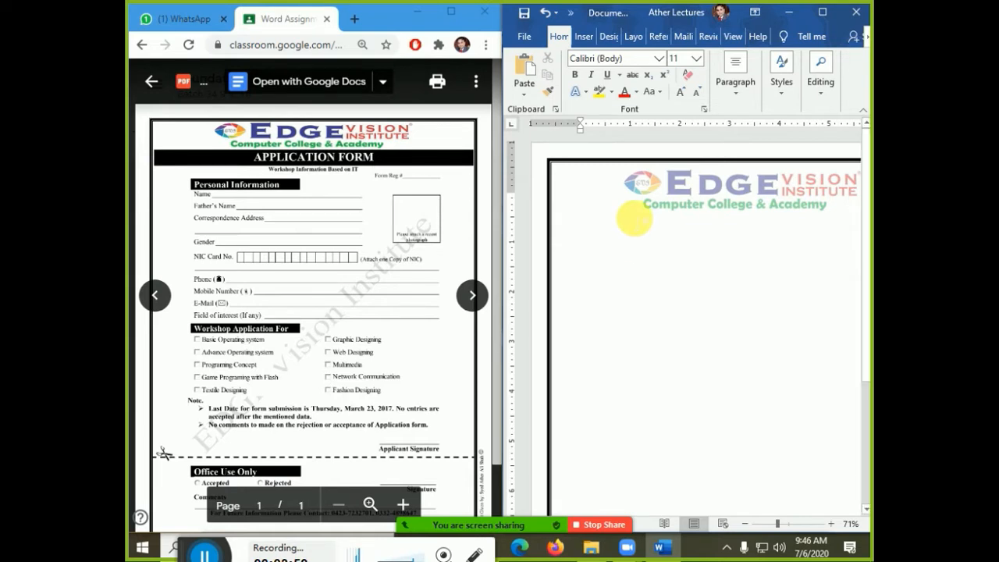
- Insert a two-cell table below the logo and stretch its edges to the left and right page borders
click(582, 39)
click(561, 72)
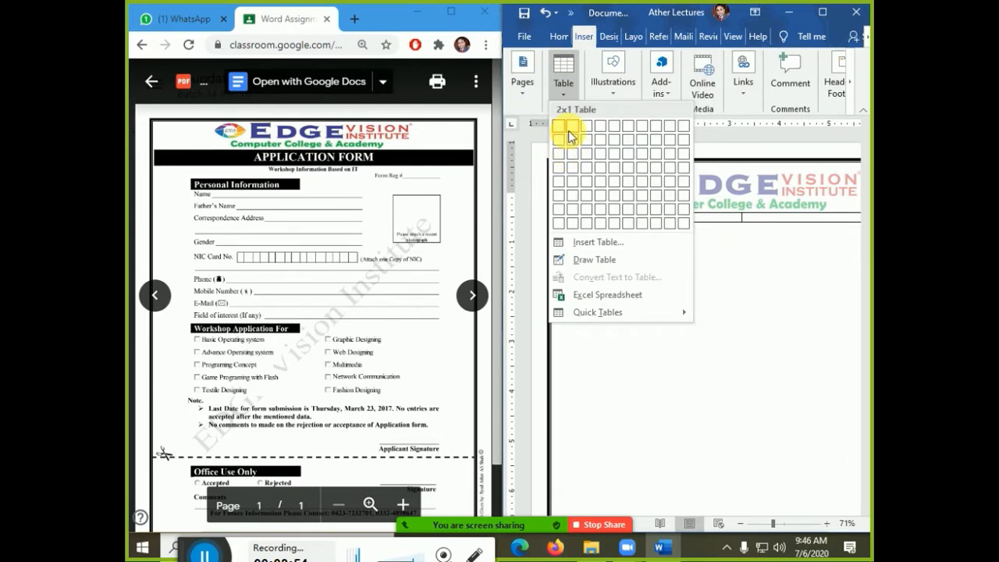
click(559, 140)
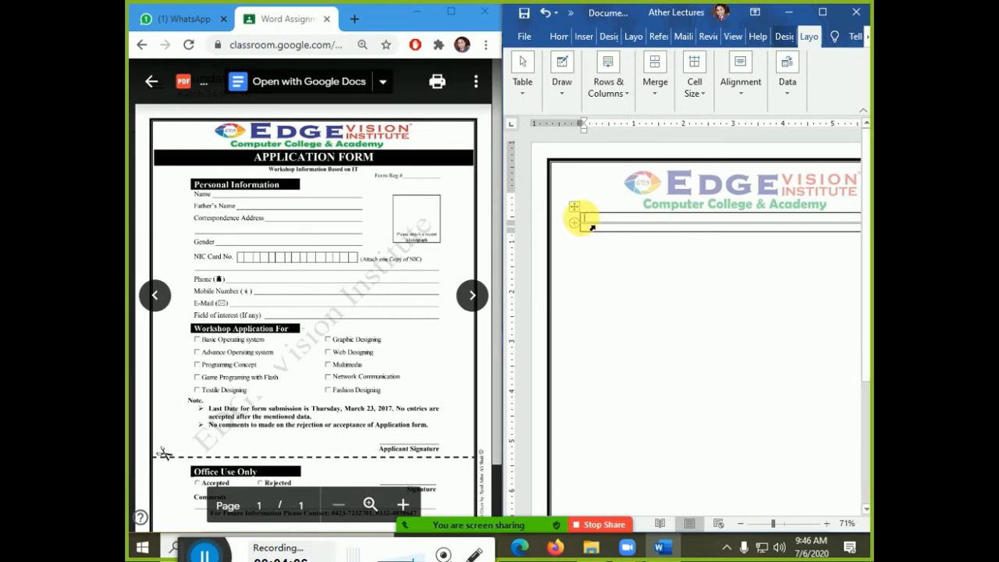
click(591, 225)
drag(580, 218, 542, 224)
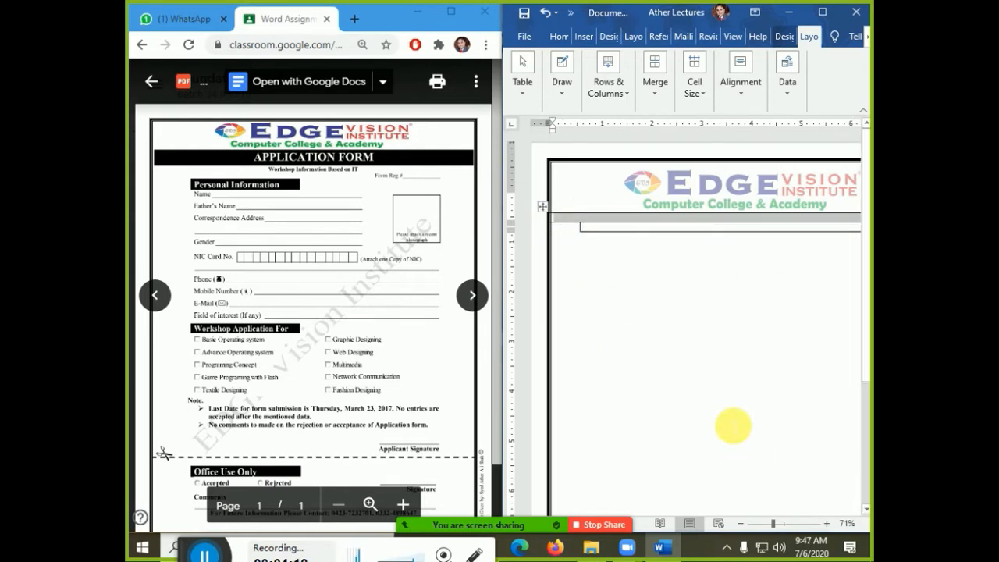
ctrl+scroll(736, 374, down, 3)
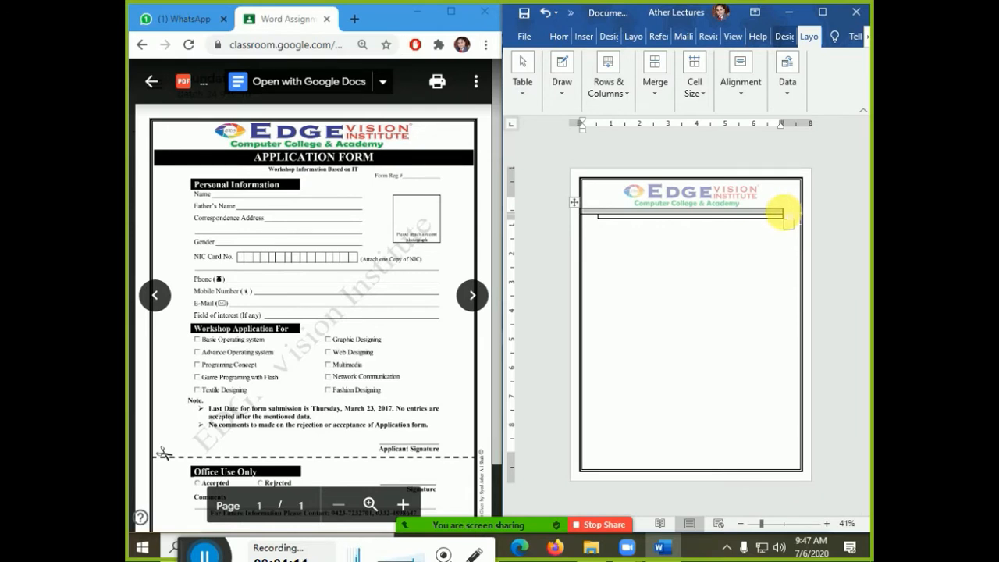
drag(782, 212, 808, 221)
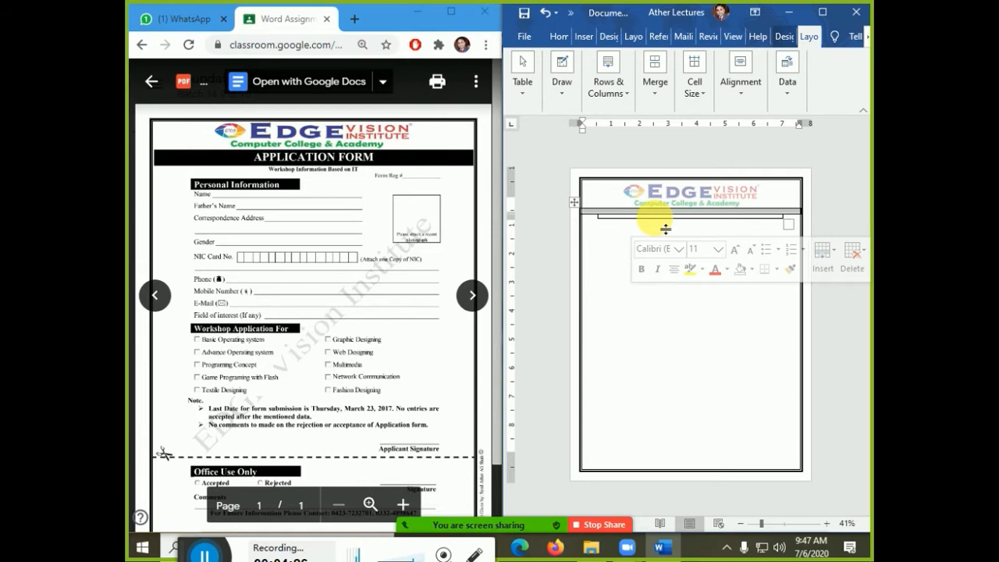
- Shade the top table row black, type 'APPLICATION FORM' in it, and enlarge the text
click(753, 270)
click(751, 305)
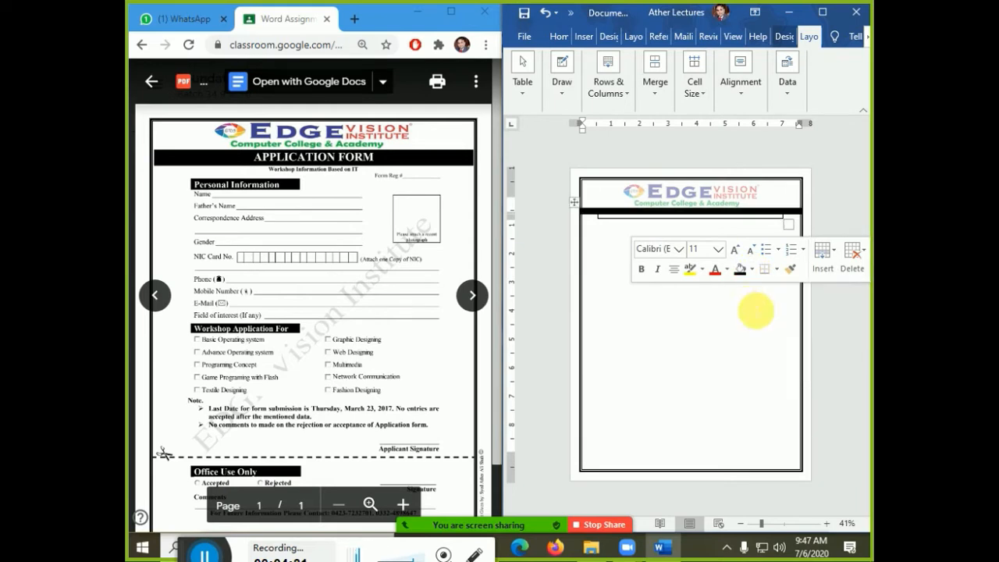
click(593, 213)
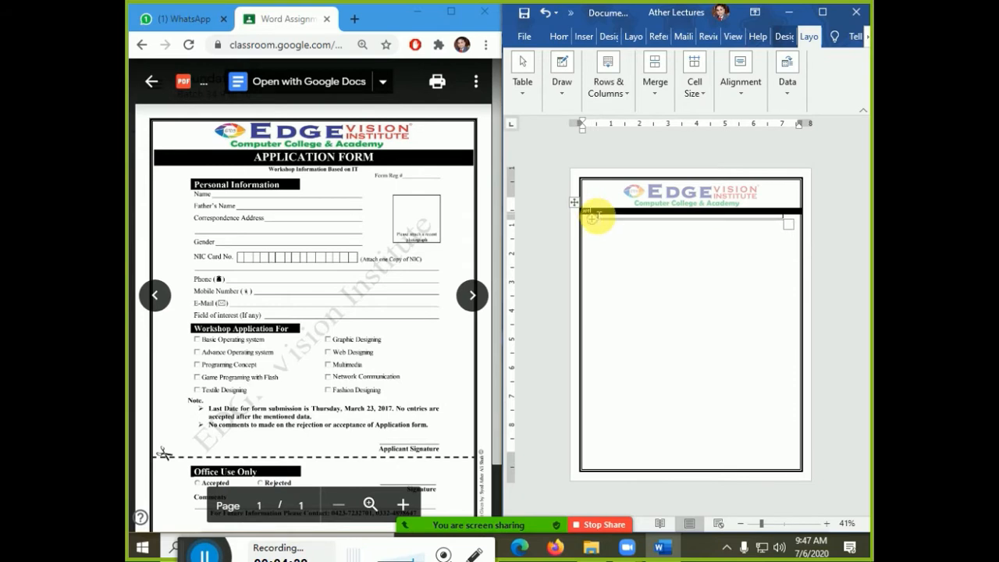
text(APPLICATION FORM)
key(ctrl+shift+period)
key(ctrl+shift+period)
key(ctrl+shift+period)
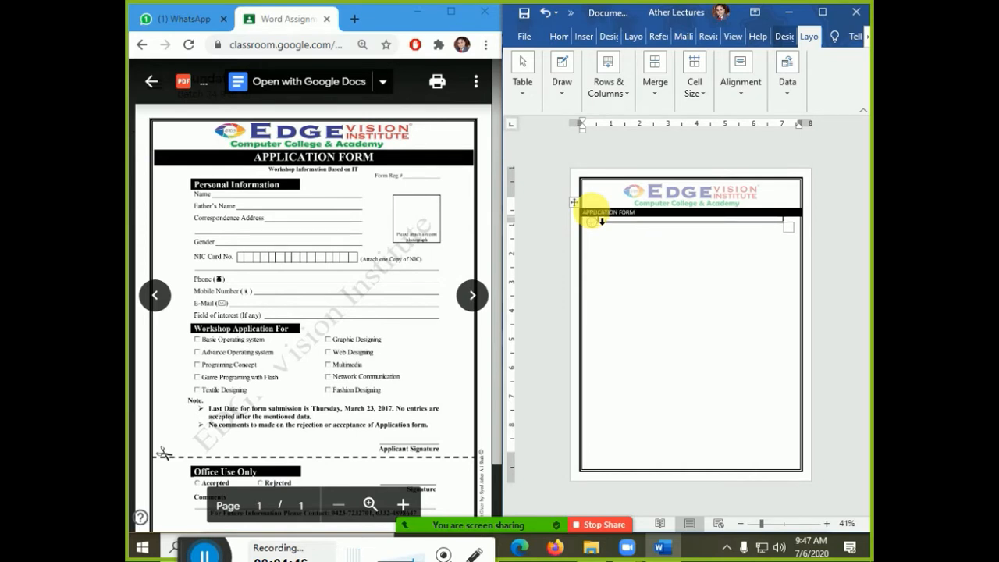
click(561, 36)
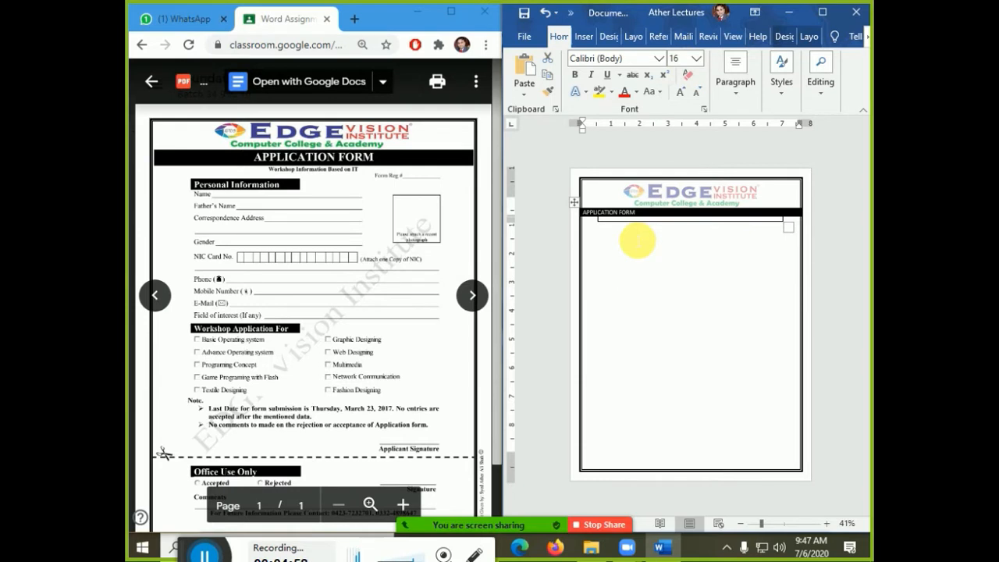
- Centre APPLICATION FORM and add a centred 'Workshop Information Based on IT' line beneath it
key(ctrl+e)
click(637, 241)
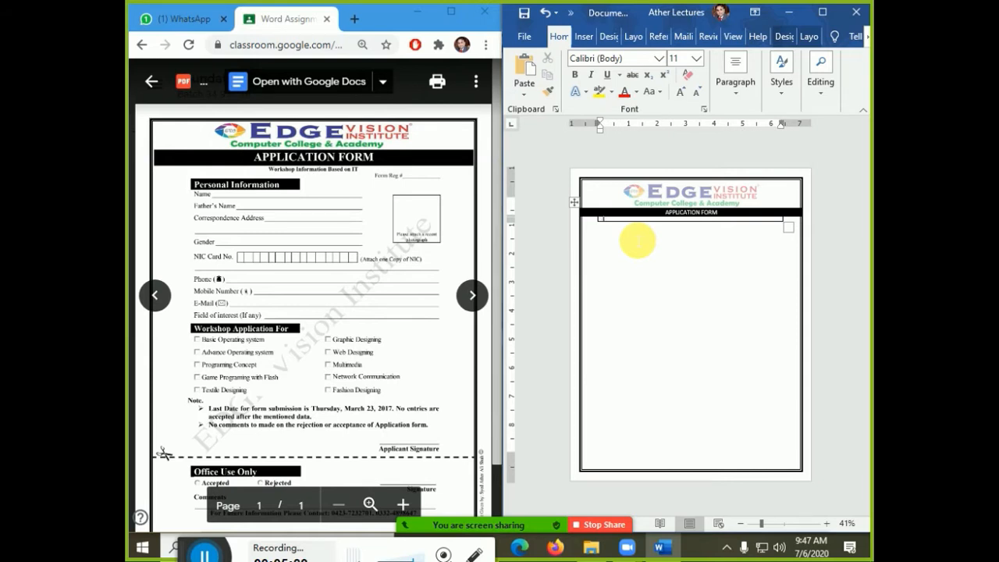
text(Wo)
key(BackSpace)
key(BackSpace)
text(Workshop Information Based on IT)
key(ctrl+e)
key(ctrl+l)
key(ctrl+e)
- Add a right-aligned 'Form Reg #__________' row at size 8, then a blank row below
key(Tab)
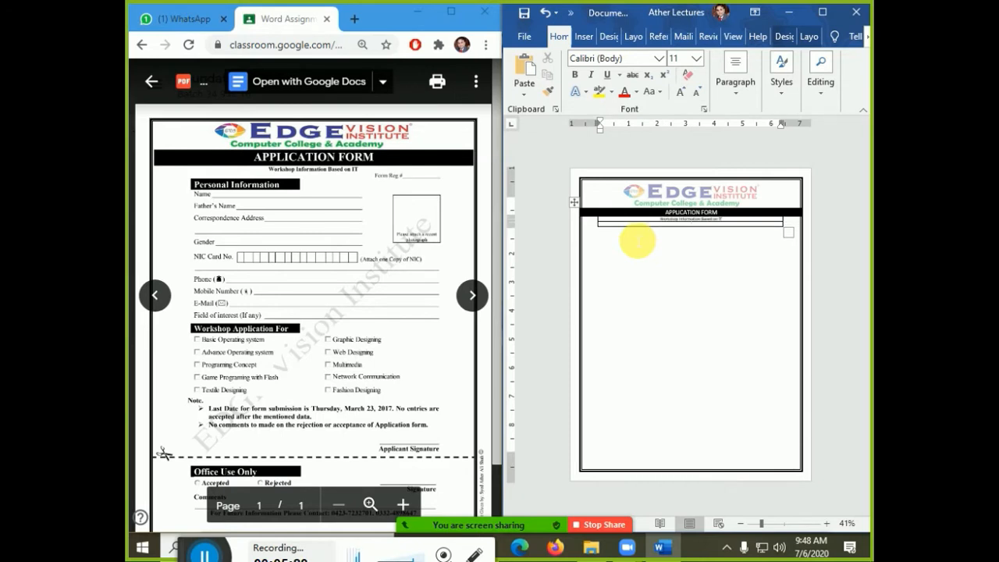
text(Form Reg #)
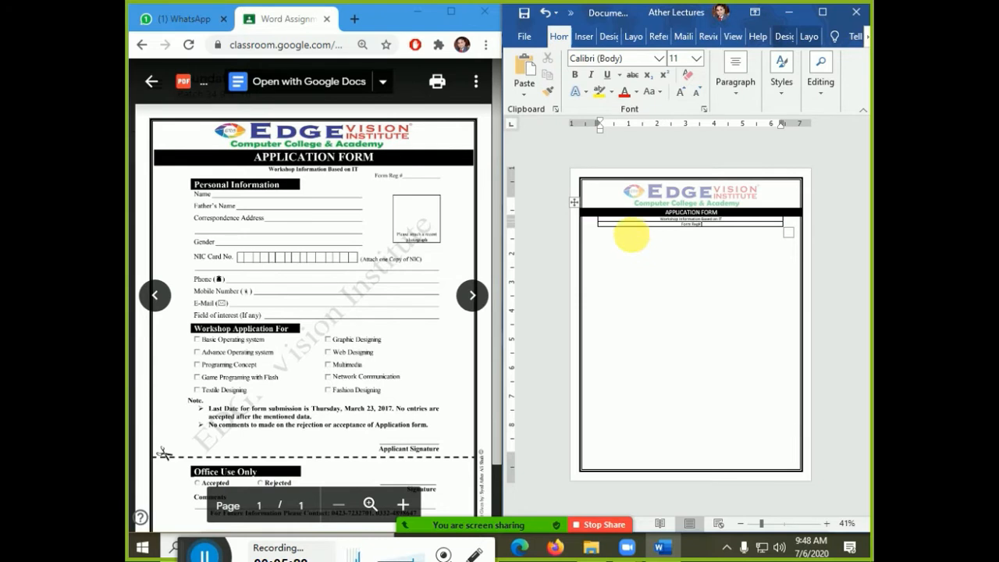
text(__________)
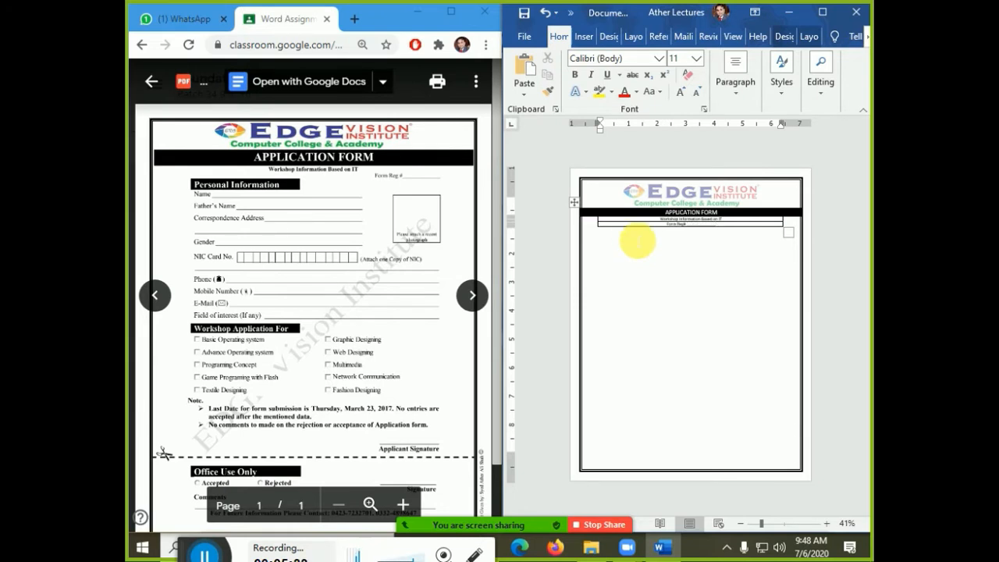
key(ctrl+r)
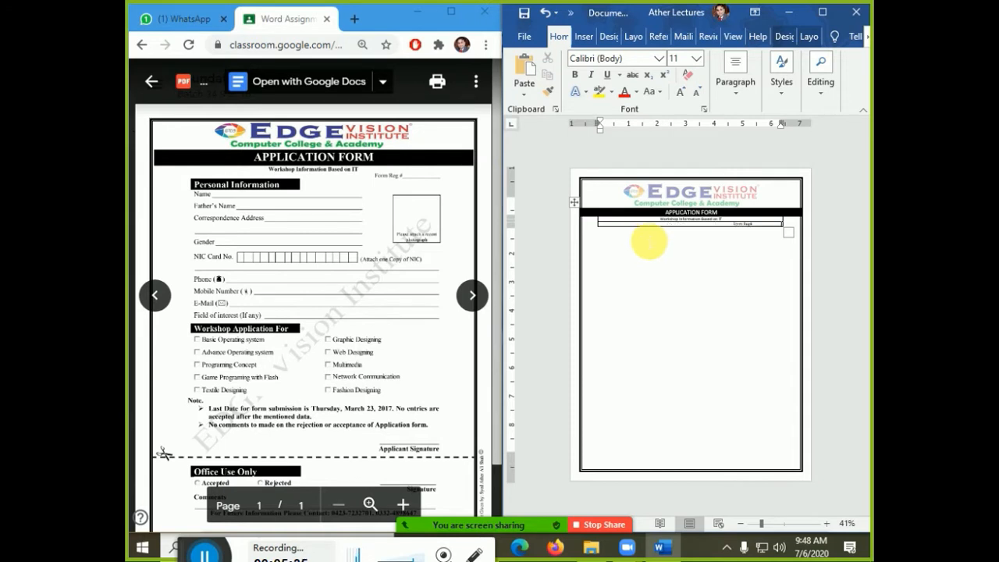
ctrl+scroll(638, 242, up, 2)
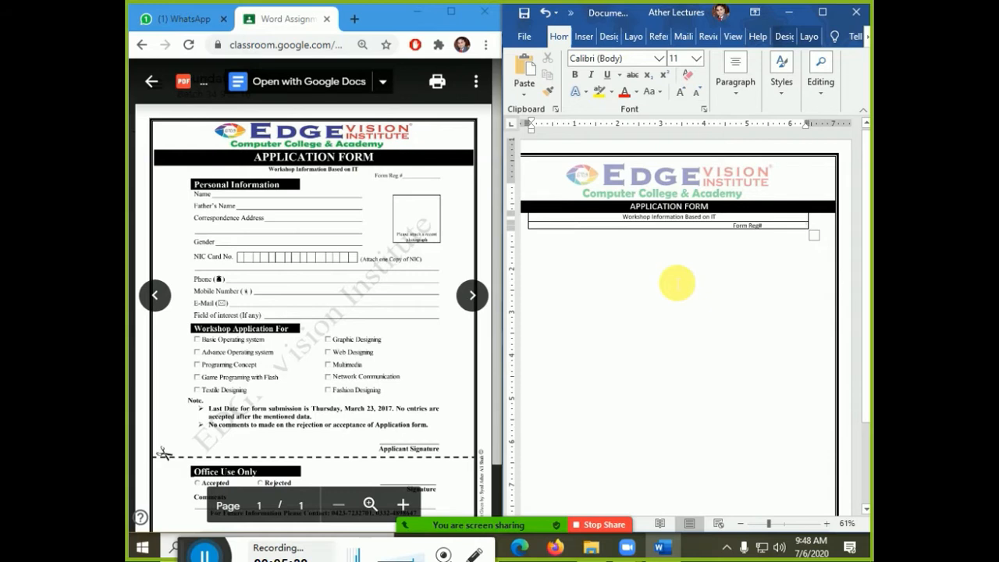
key(shift+Left)
key(shift+Left)
key(shift+Left)
key(shift+Left)
key(shift+Left)
key(shift+Left)
key(shift+Left)
key(shift+Left)
key(shift+Left)
key(shift+Left)
key(shift+Left)
key(shift+Left)
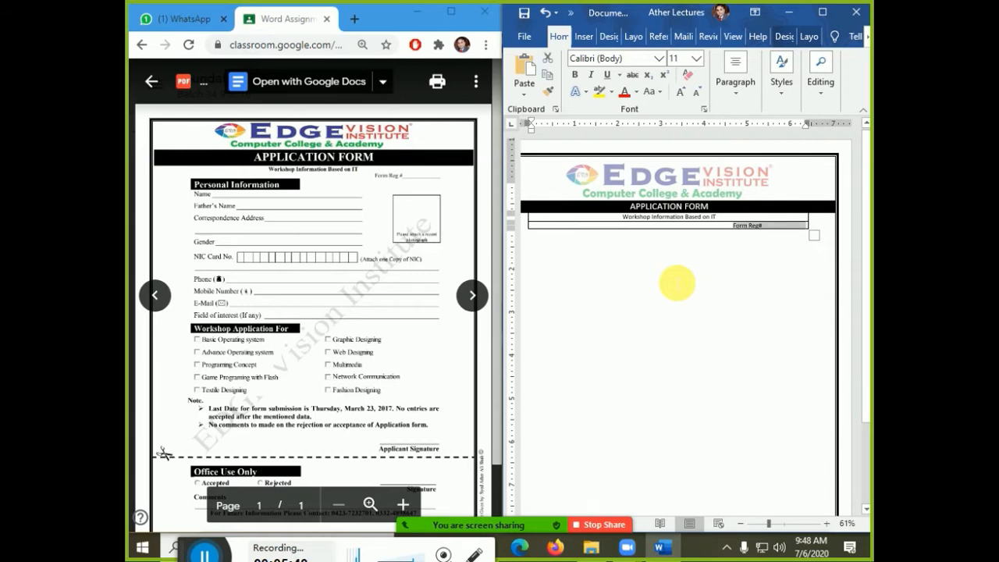
key(ctrl+bracketleft)
key(ctrl+bracketleft)
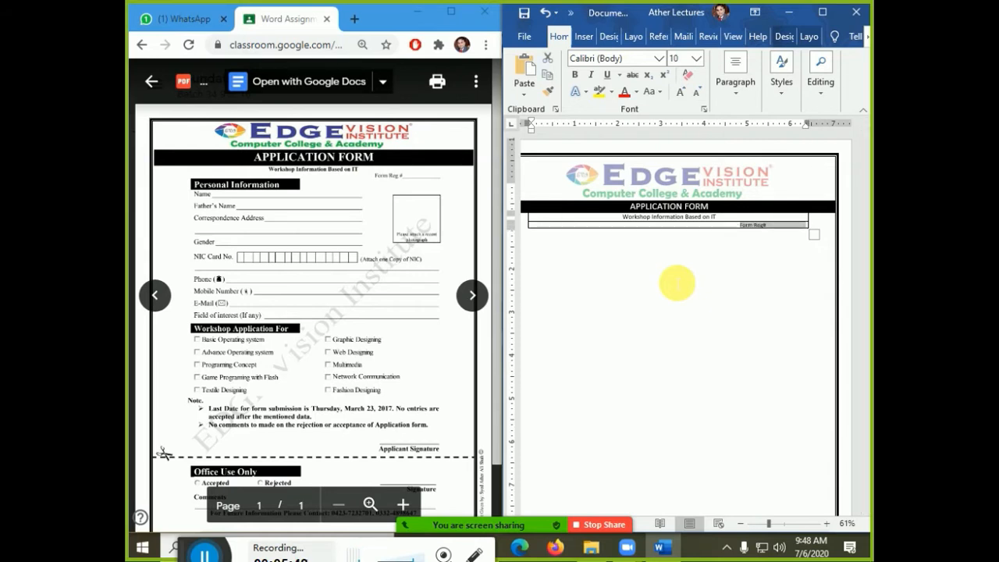
key(ctrl+bracketleft)
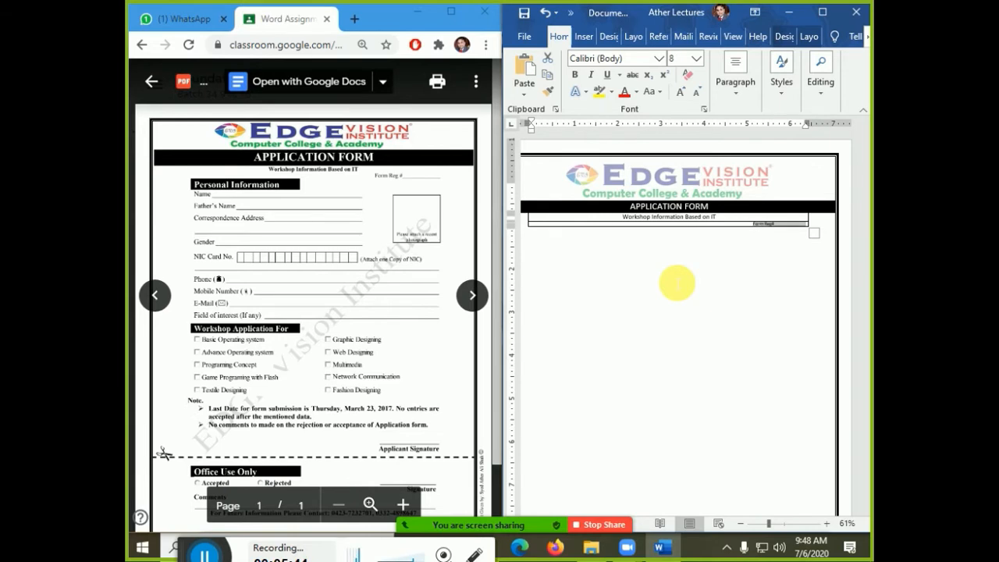
key(Tab)
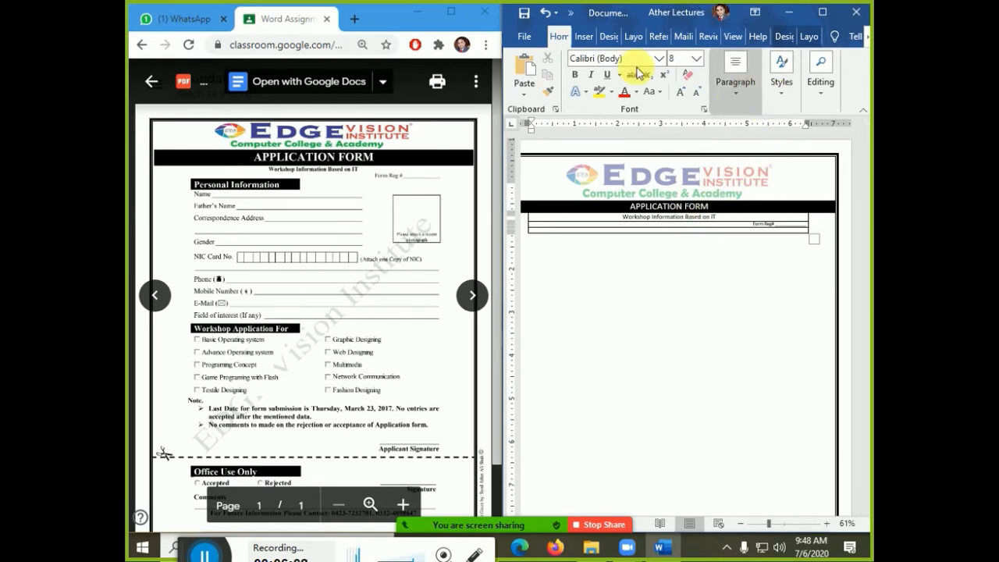
- Split the bottom table row into two cells, then snap Word back beside the browser
click(809, 35)
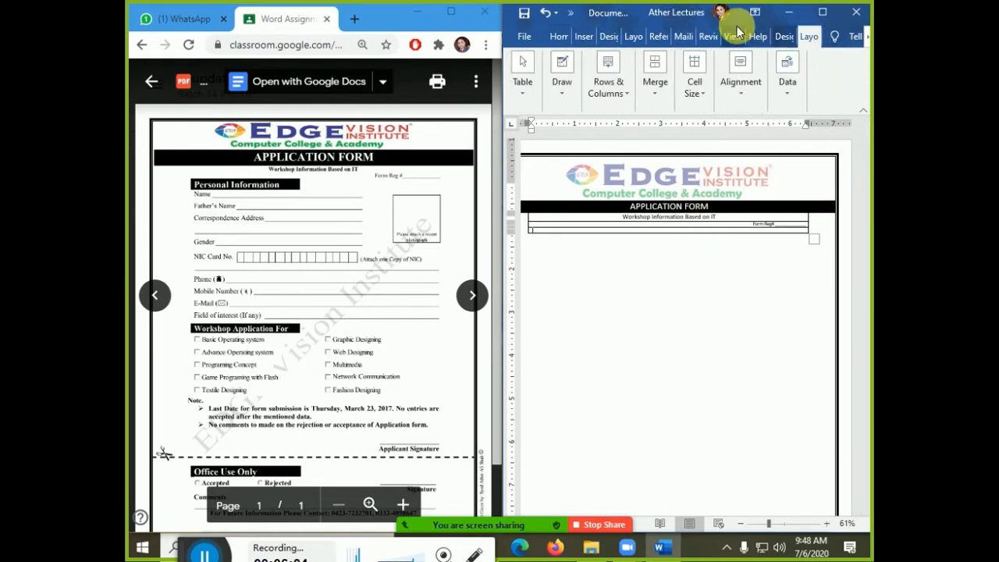
click(822, 12)
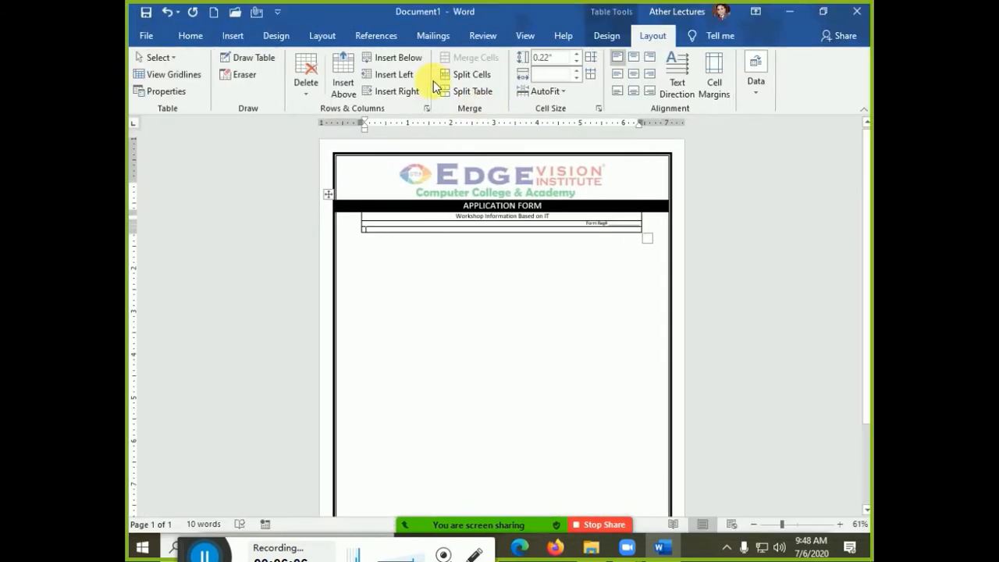
click(321, 38)
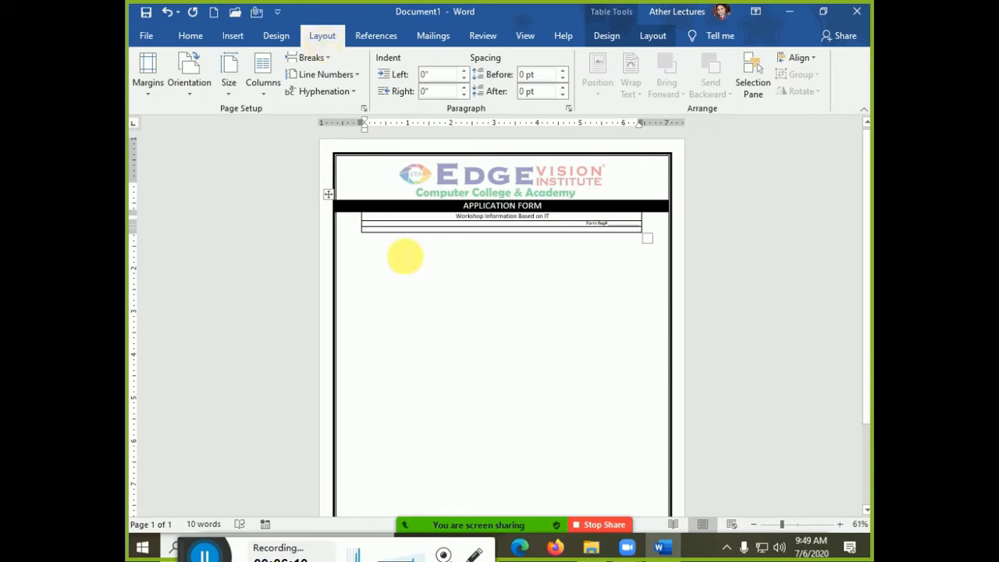
click(649, 34)
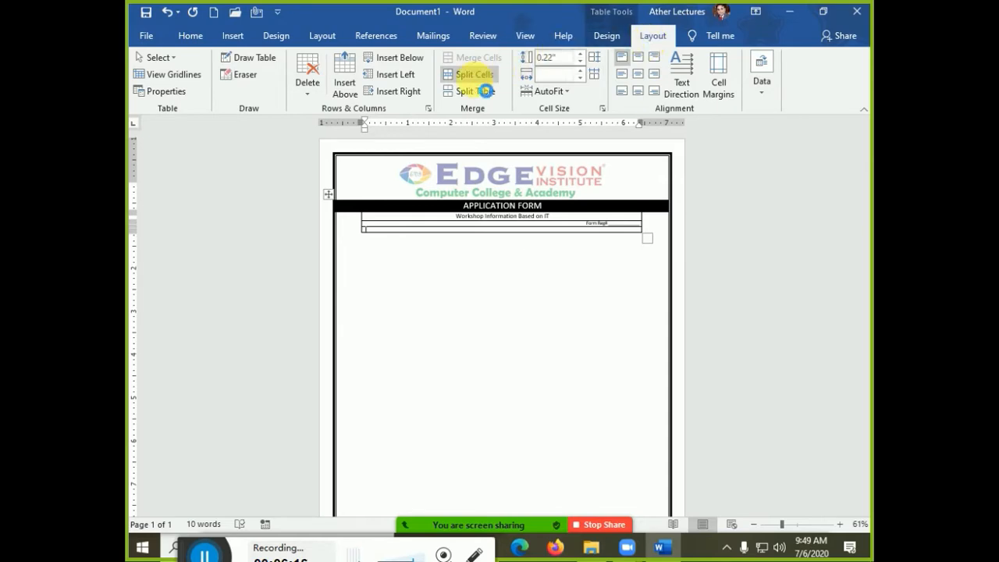
click(469, 75)
click(482, 295)
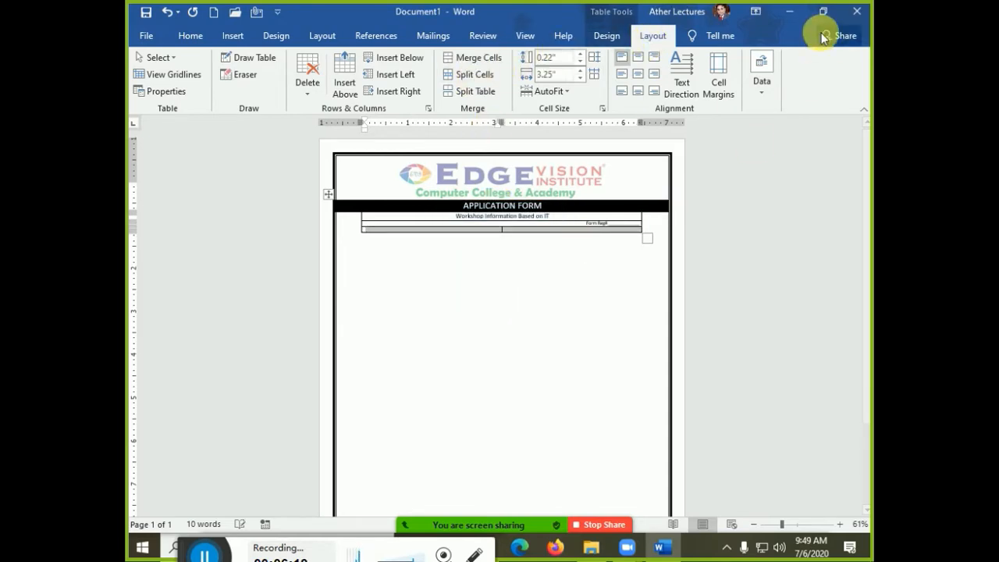
click(822, 11)
drag(546, 40, 869, 47)
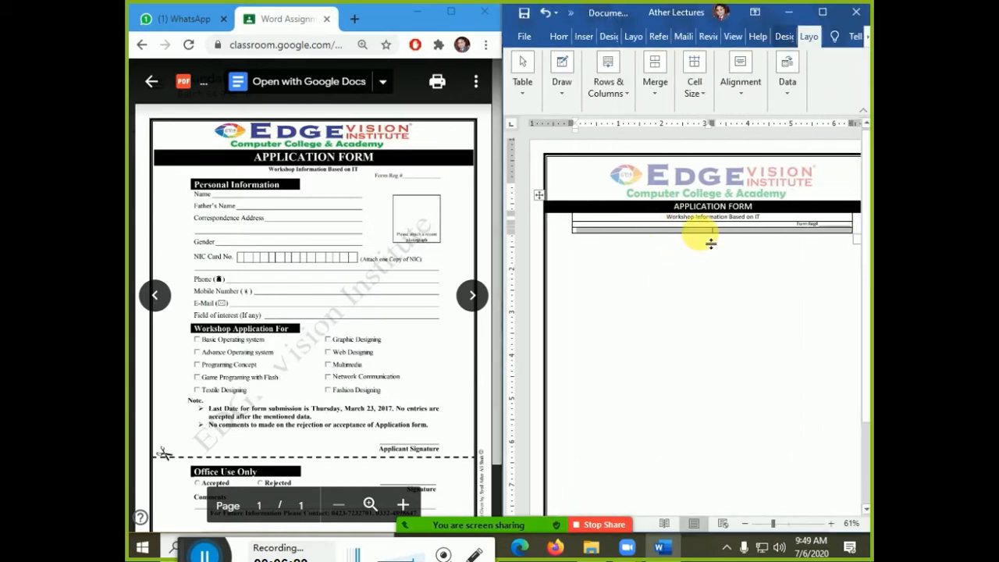
click(699, 231)
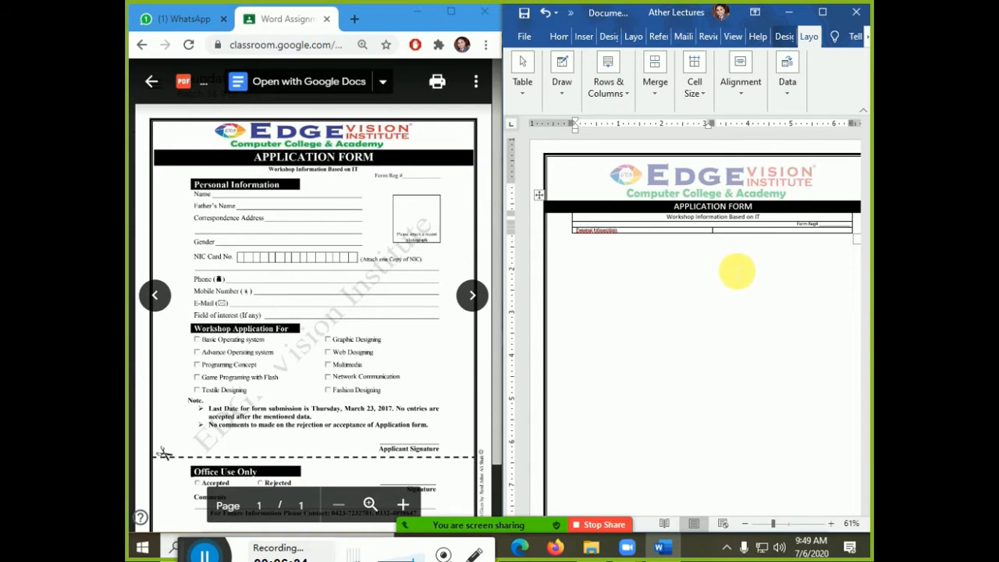
- Correct the misspelled first word to 'Personal' so the cell reads Personal Information
key(shift+F10)
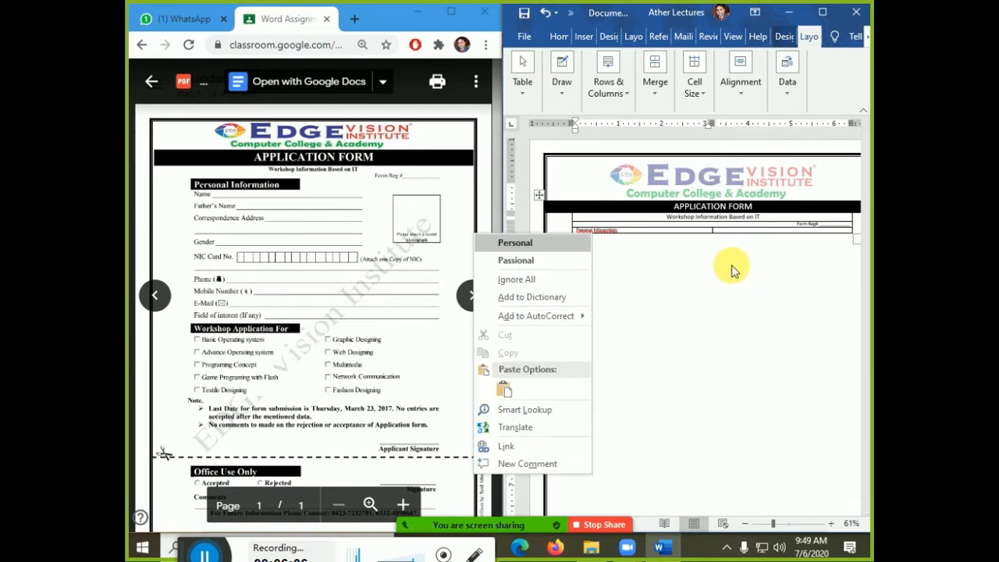
click(581, 248)
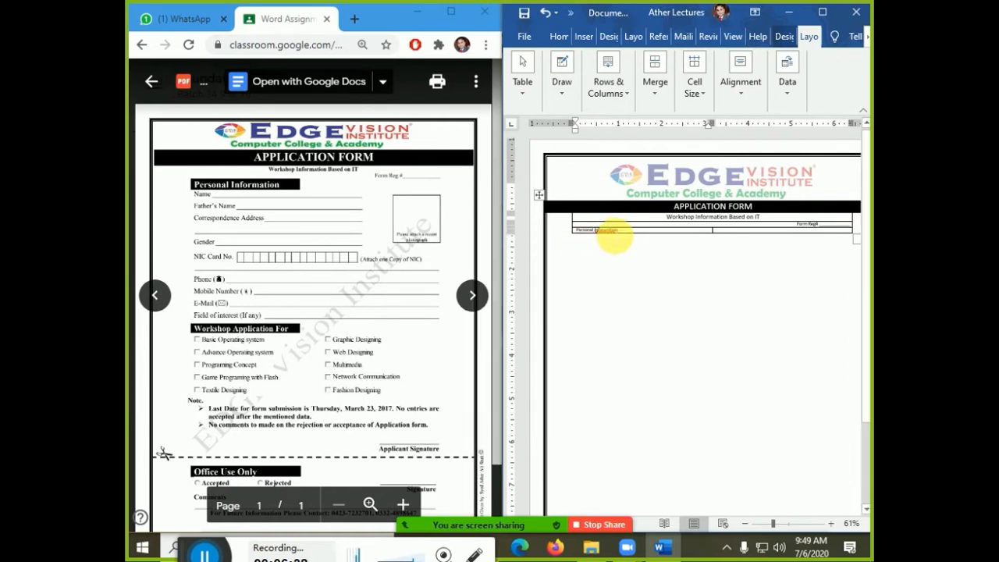
key(shift+F10)
click(591, 244)
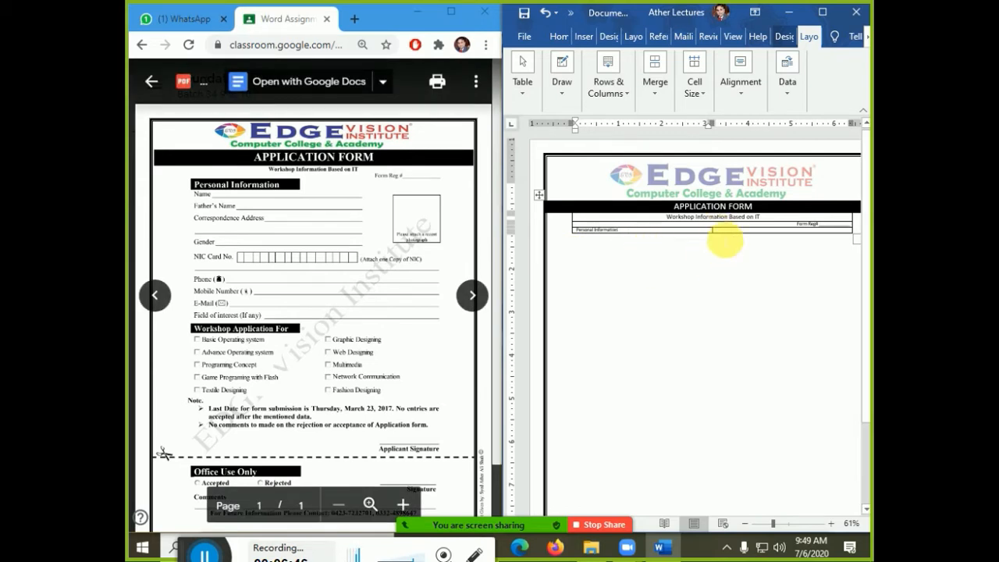
scroll(607, 272, up, 1)
scroll(607, 273, up, 1)
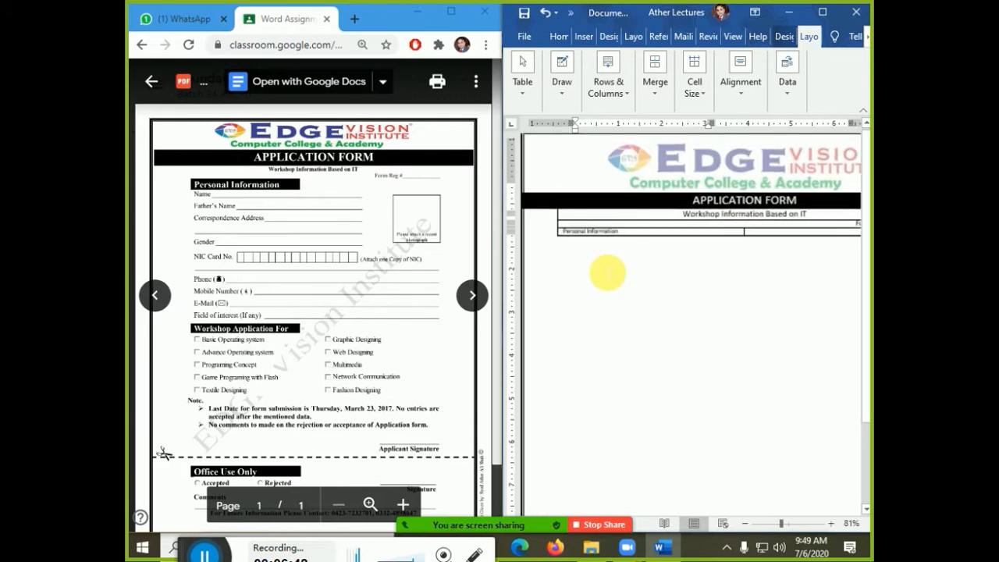
- Shade the Personal Information cell black and drag its row much taller
click(570, 240)
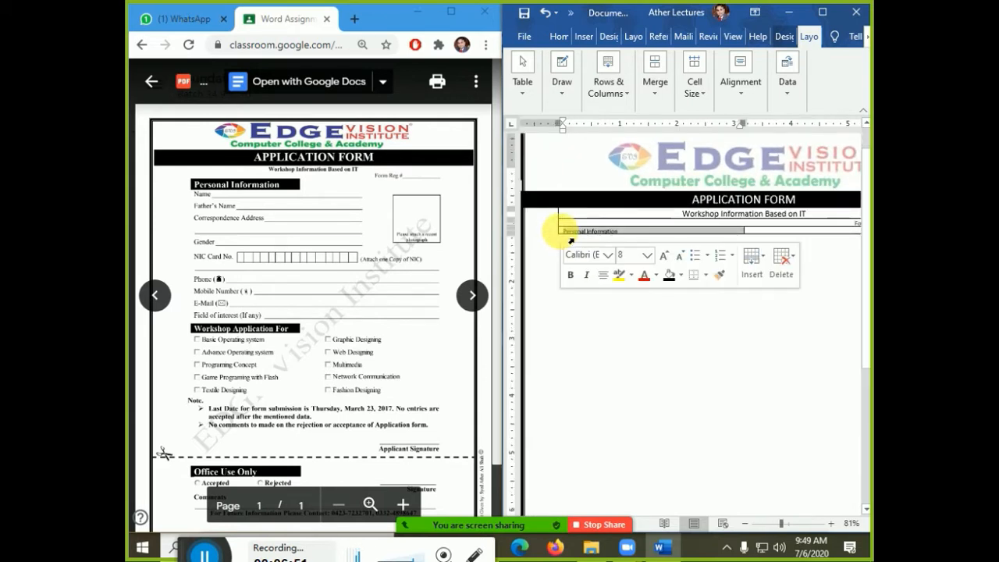
click(667, 277)
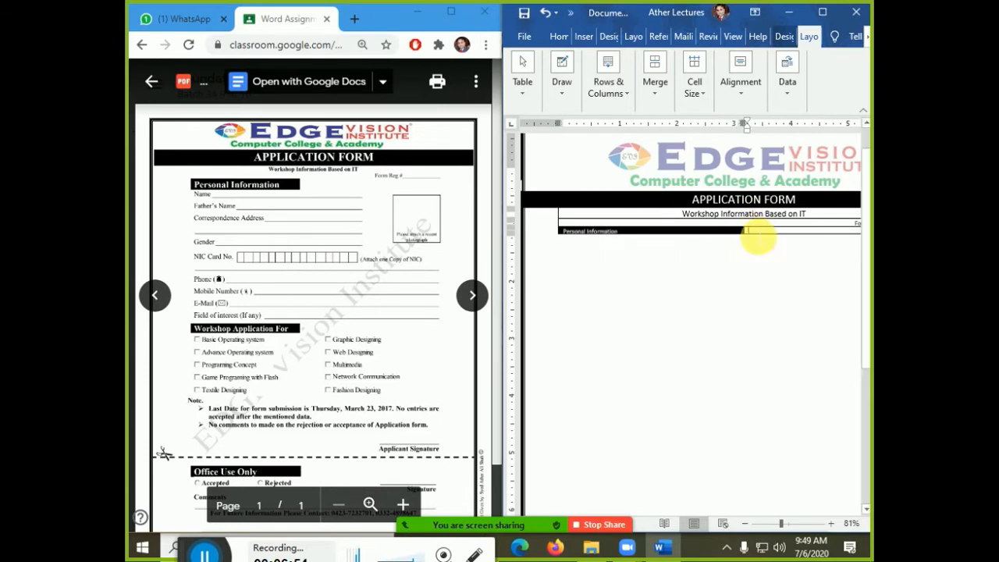
drag(754, 232, 756, 238)
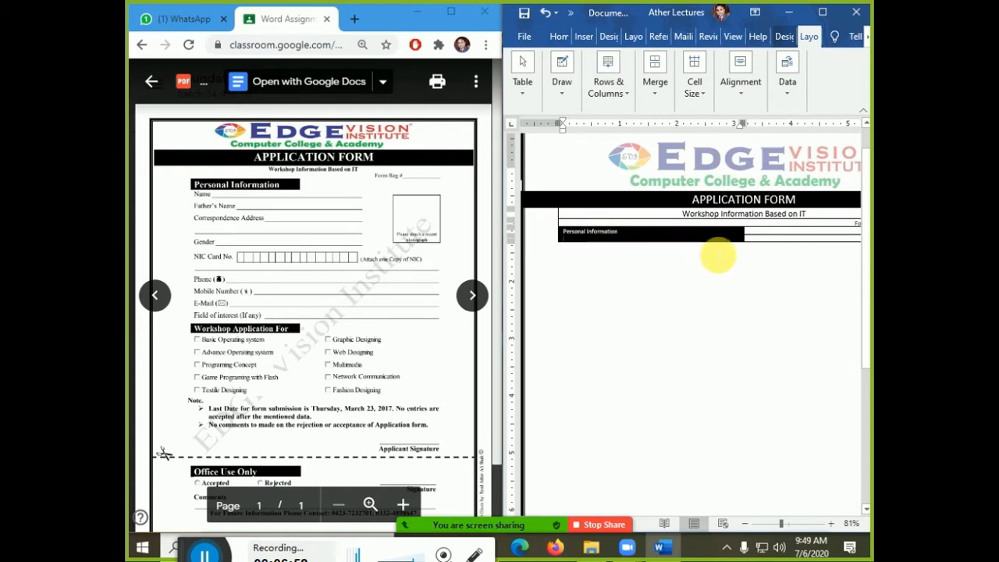
drag(754, 241, 764, 350)
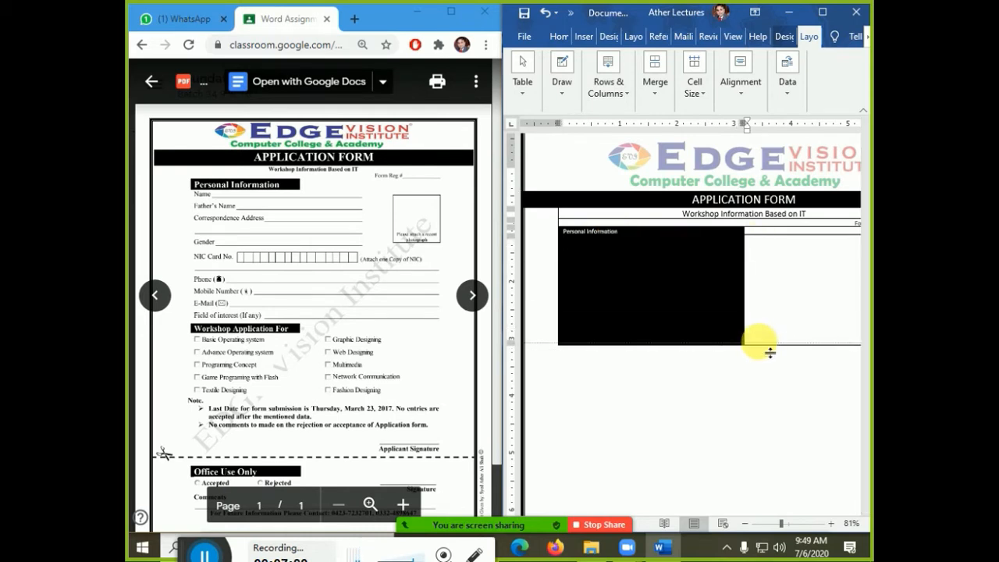
- Set the Personal Information heading text to 14-point bold
click(623, 238)
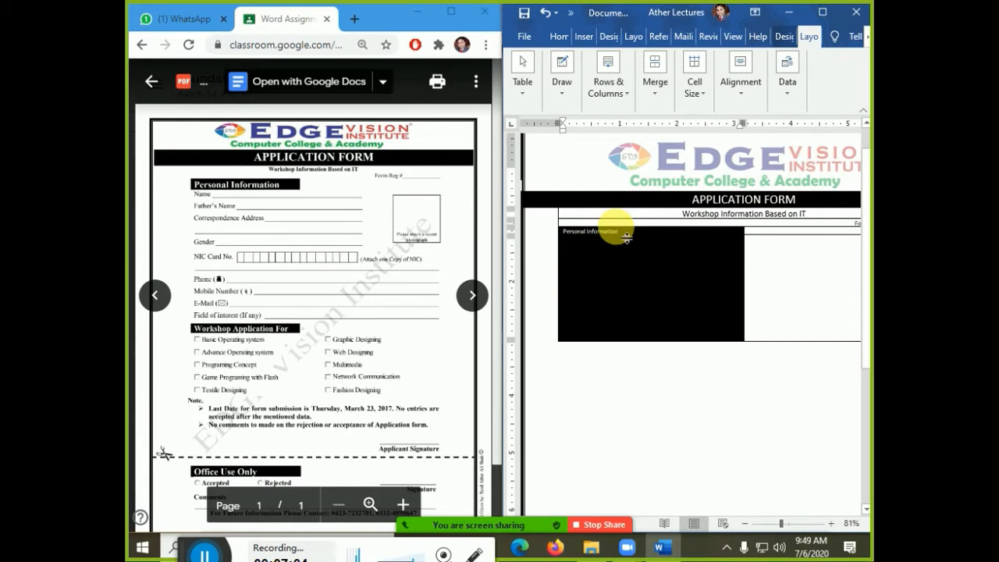
click(555, 37)
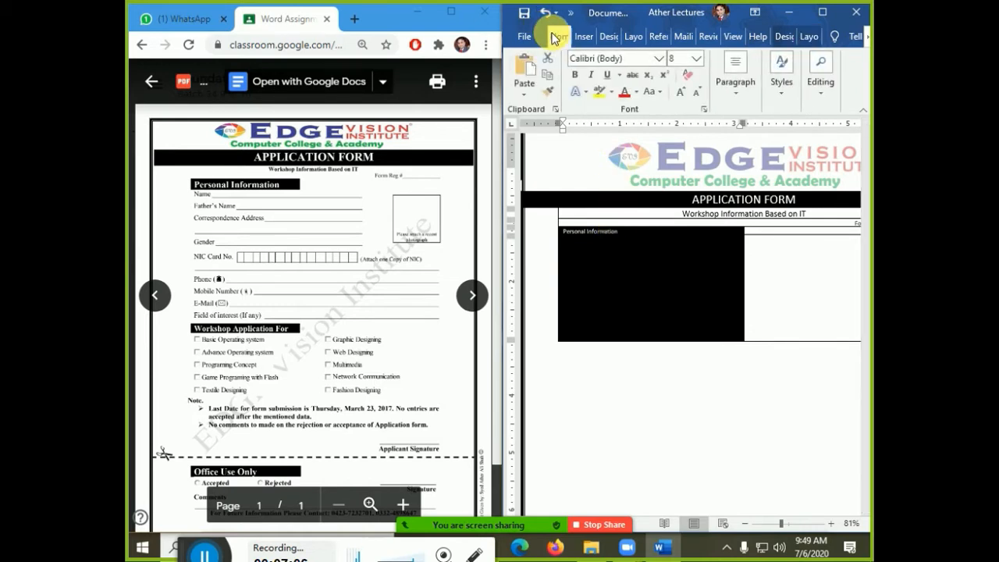
key(ctrl+shift+period)
key(ctrl+shift+period)
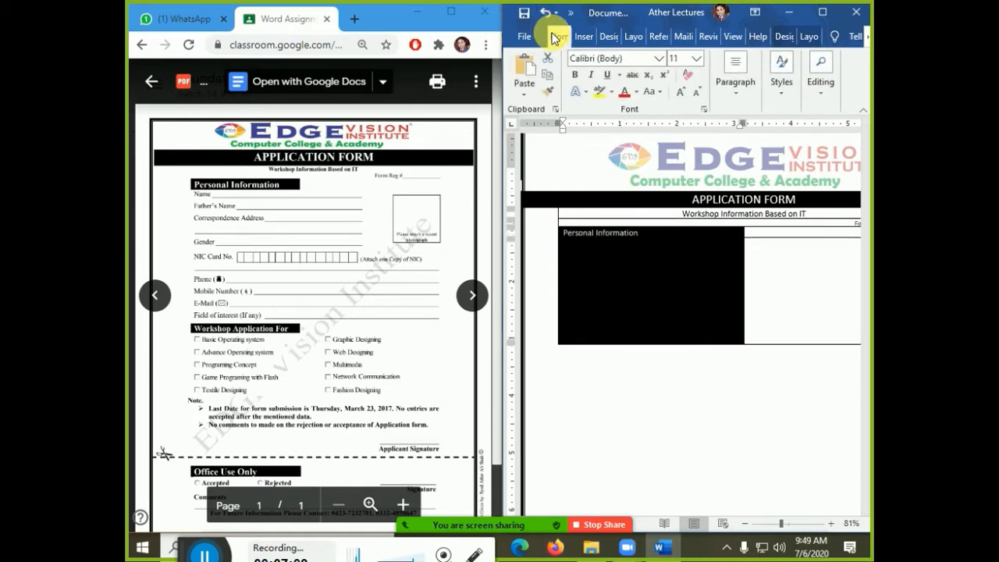
key(ctrl+shift+period)
key(ctrl+bracketright)
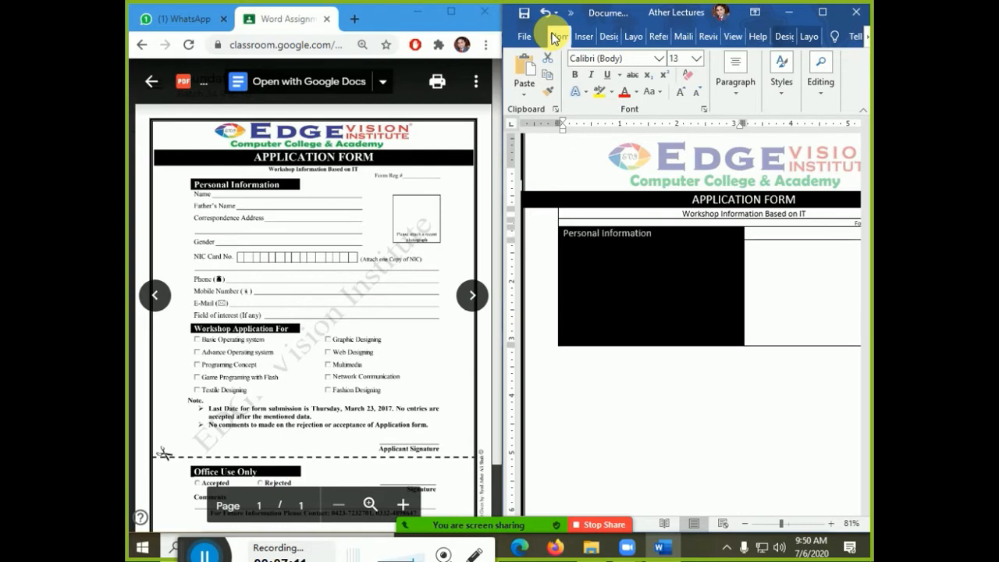
key(ctrl+bracketright)
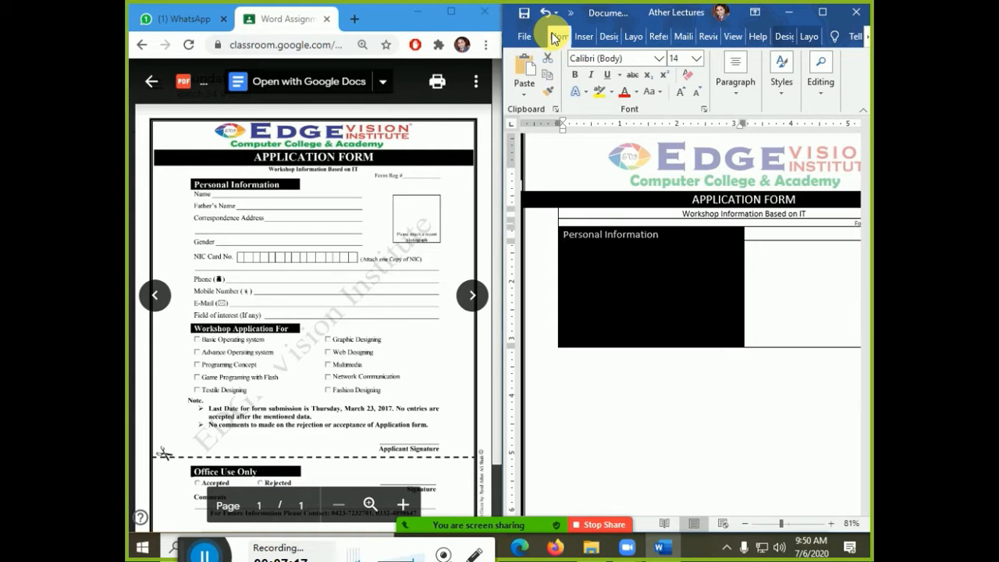
key(ctrl+b)
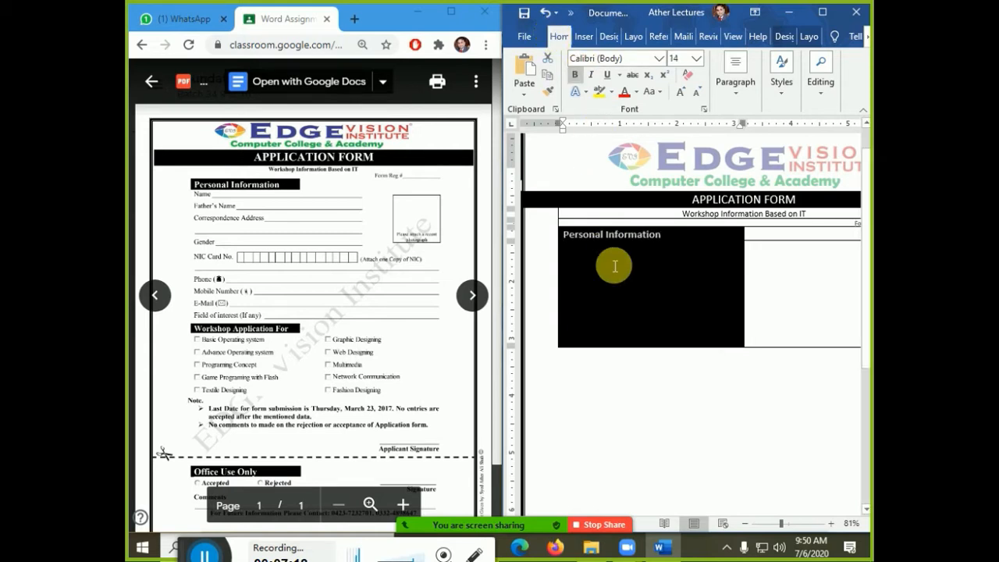
click(611, 262)
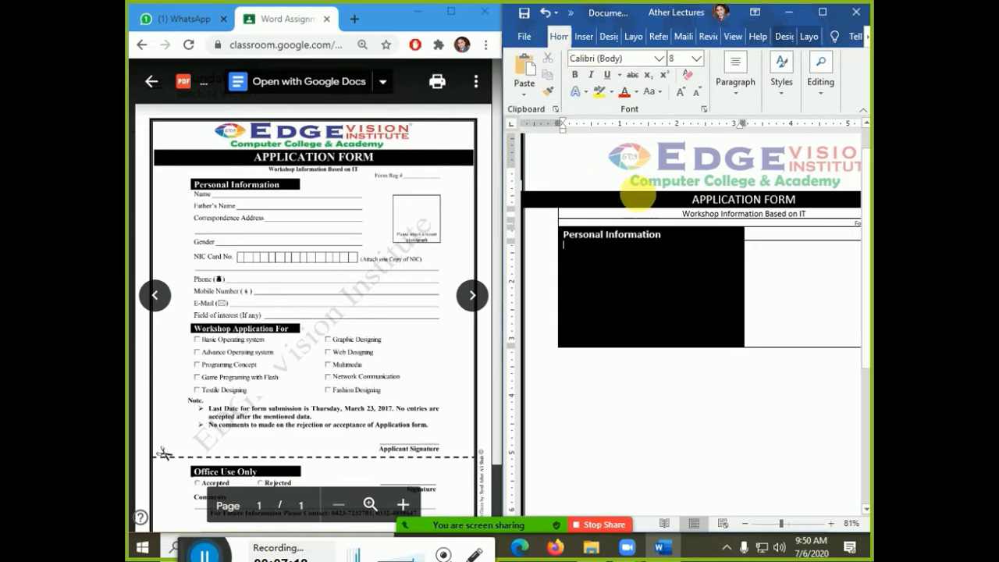
- Set the area below the heading to No Color shading and select that empty row
click(786, 37)
click(752, 92)
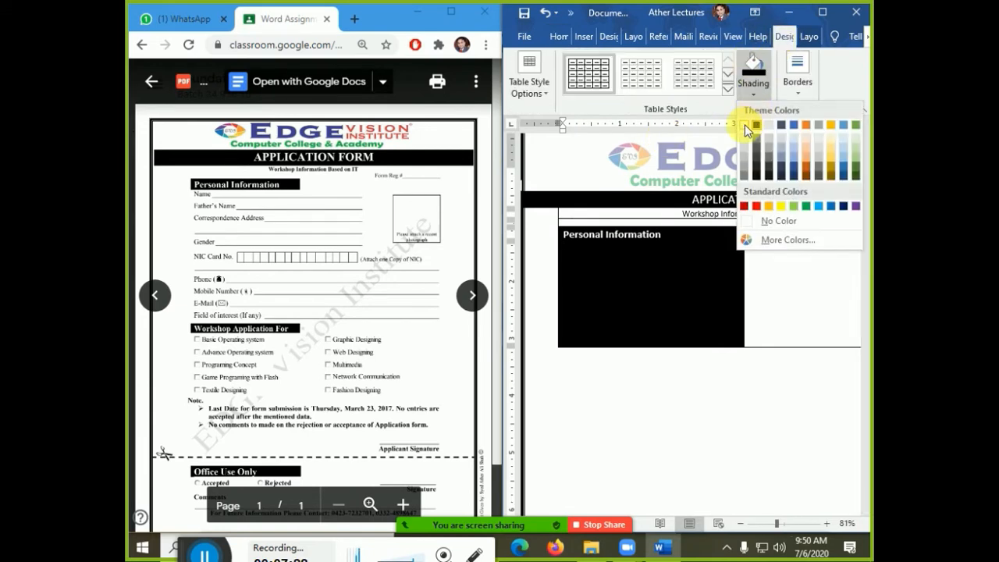
click(765, 221)
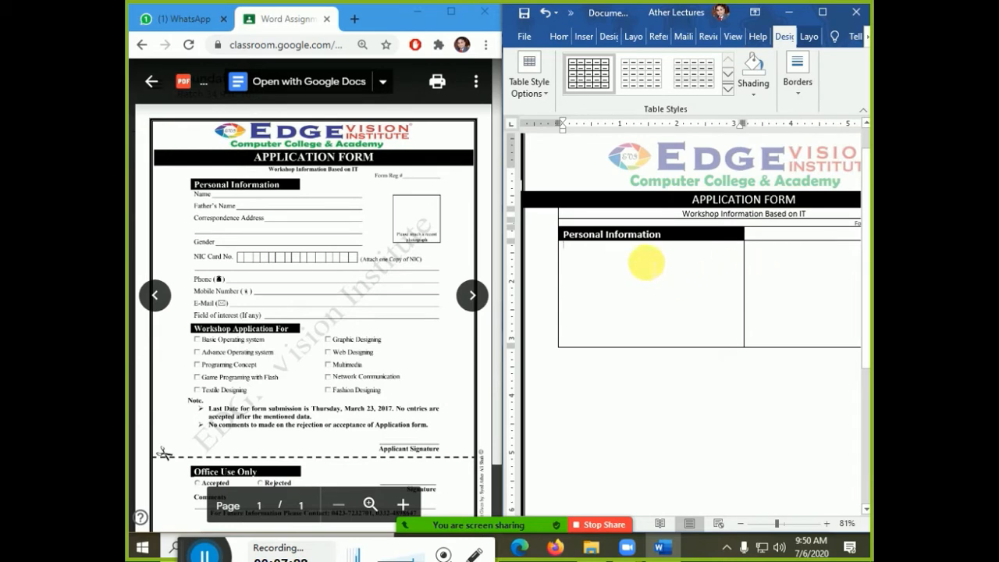
text(Na)
click(558, 35)
drag(736, 252, 780, 260)
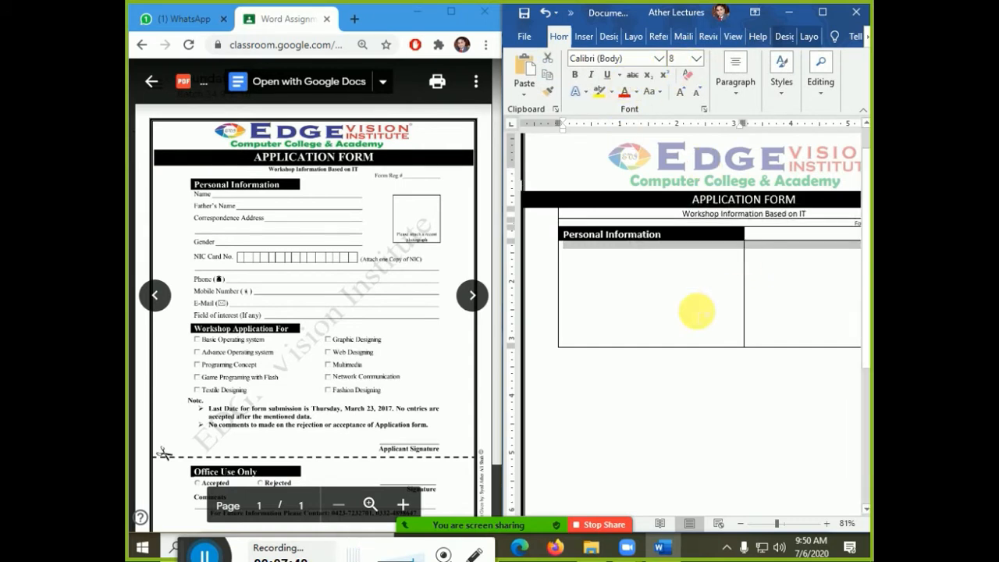
- Format the empty cells under the heading as 12-point Times New Roman
key(ctrl+shift+period)
key(ctrl+shift+period)
key(ctrl+shift+period)
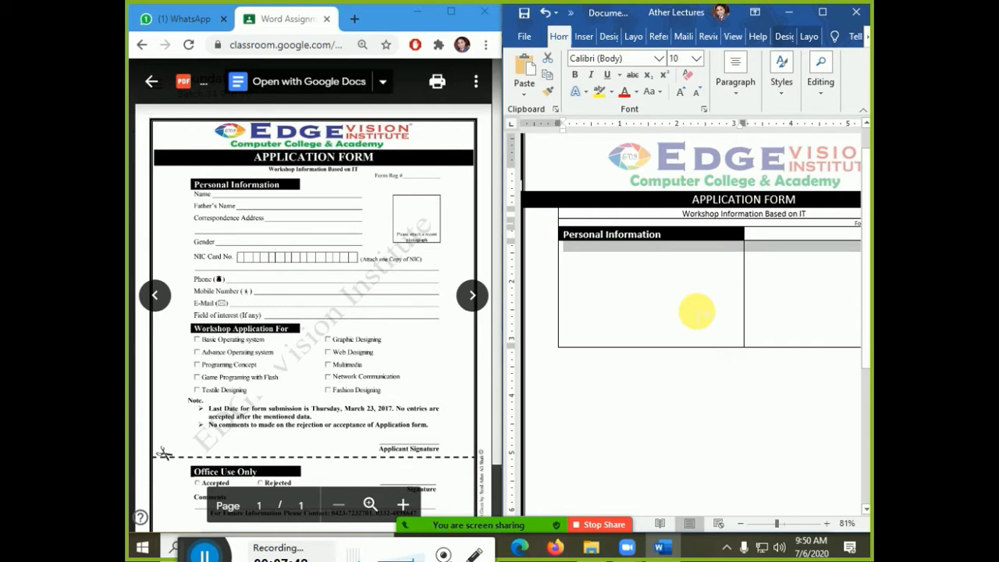
key(ctrl+shift+period)
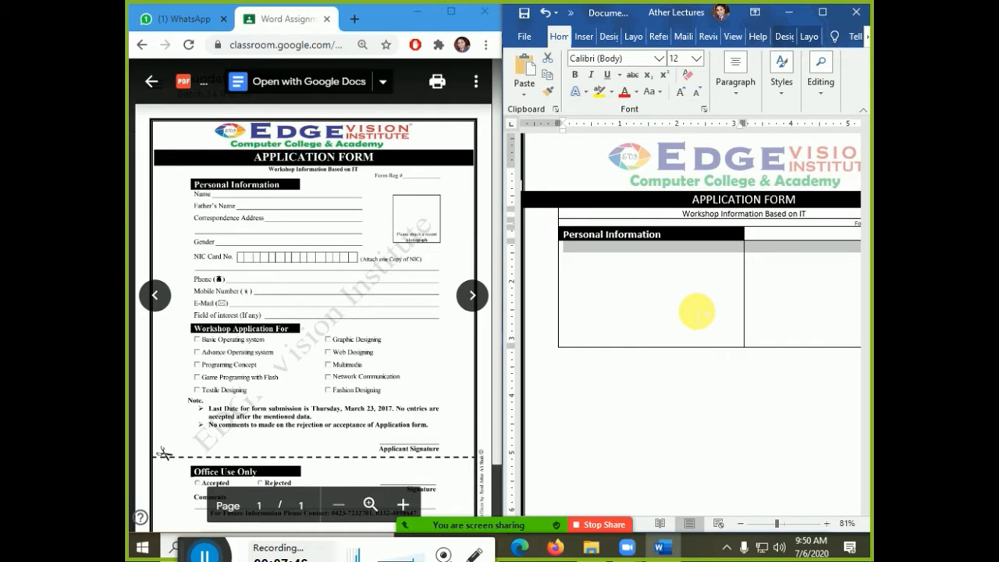
click(697, 313)
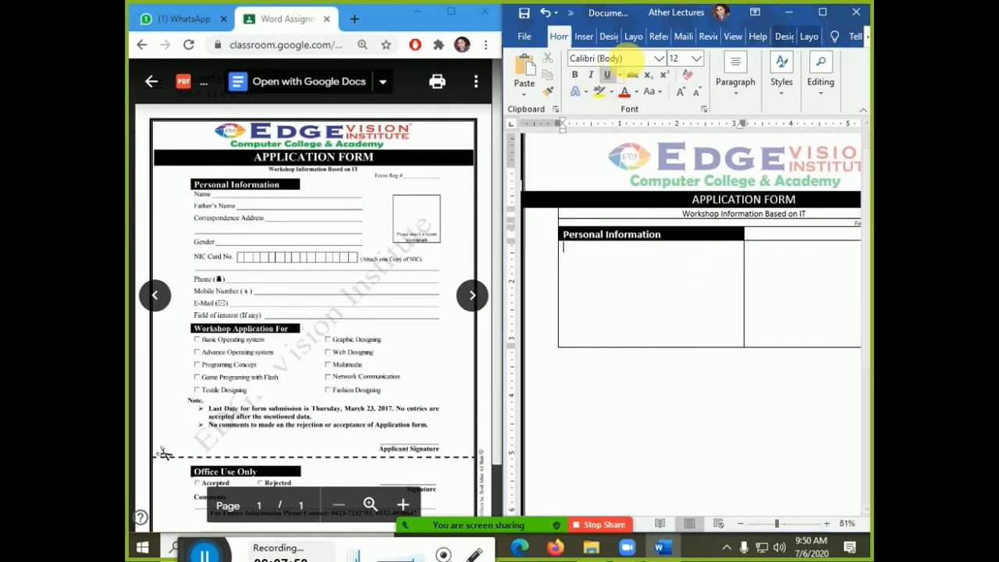
drag(732, 260, 782, 261)
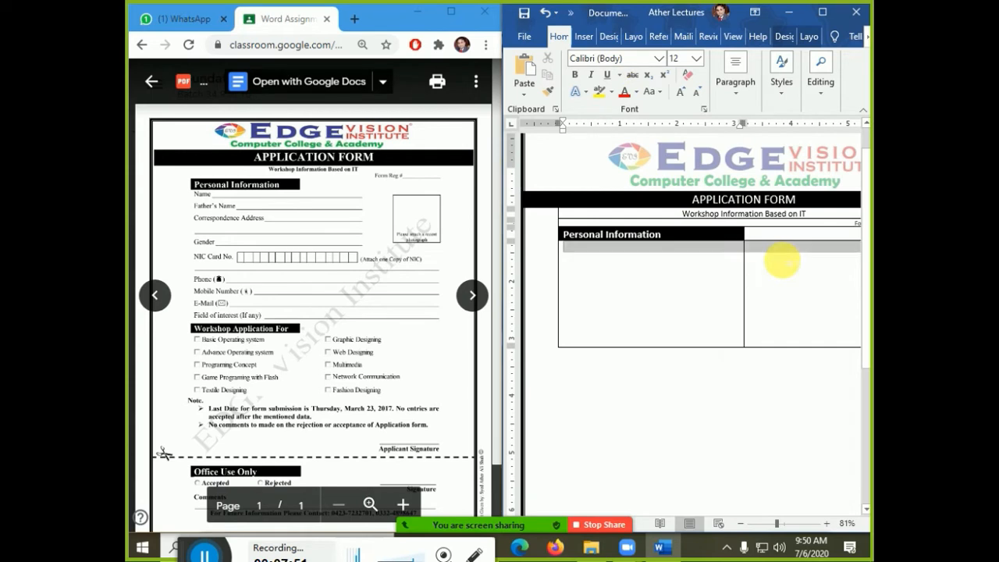
click(630, 58)
text(Times New Roman)
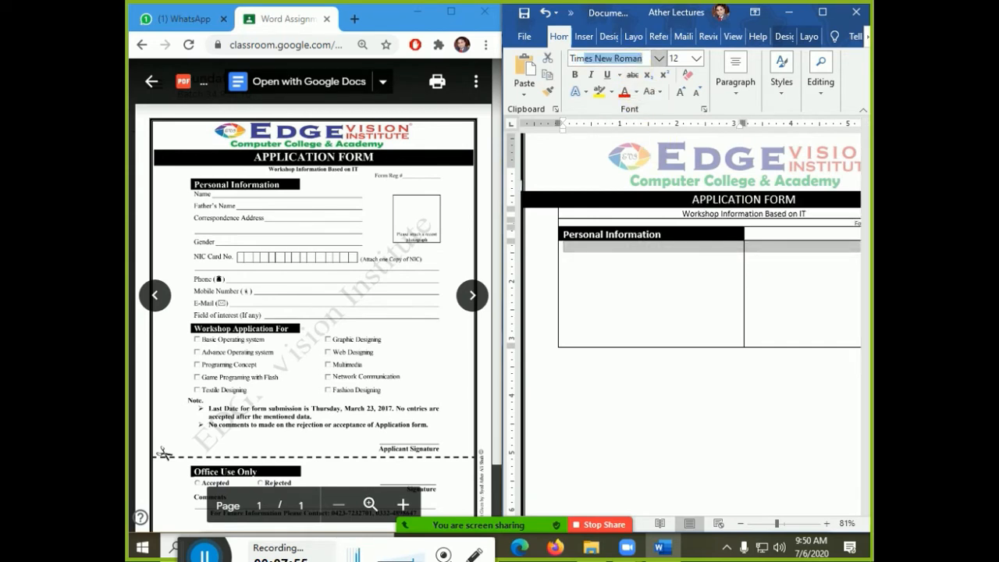
key(Return)
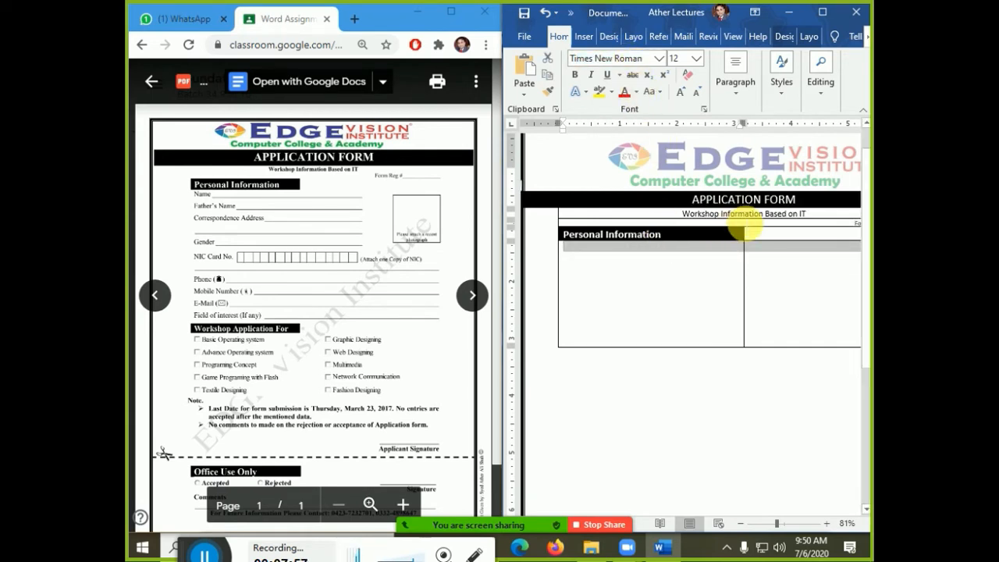
- Type Name in the left cell, show formatting marks, and add a line break after it
click(763, 284)
click(660, 267)
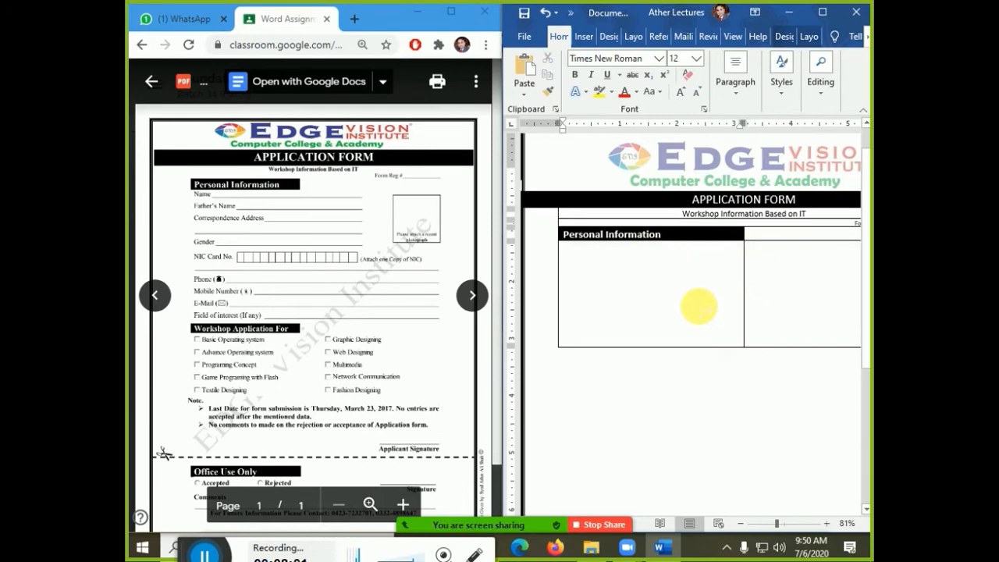
text(Name)
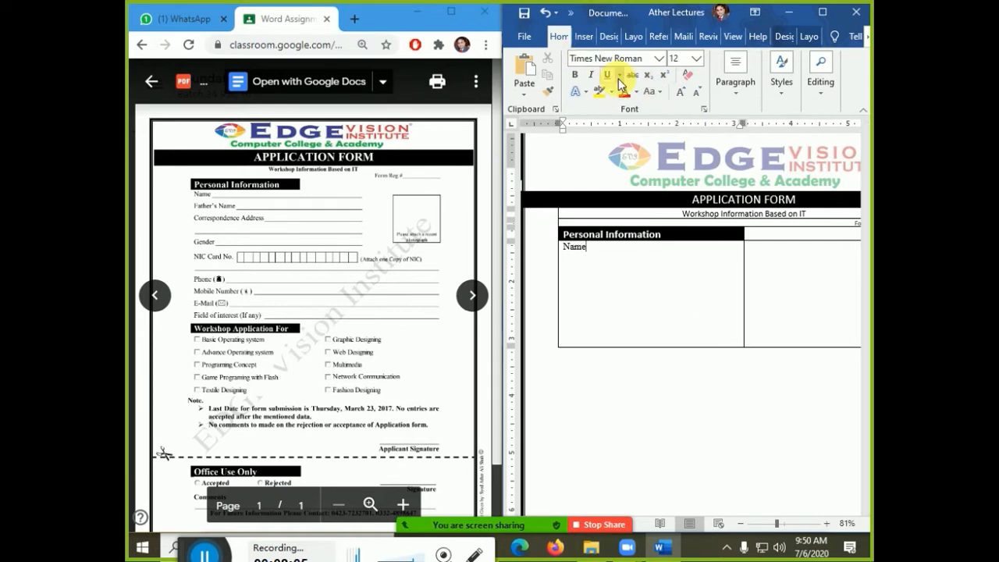
key(ctrl+shift+8)
key(Return)
key(shift+Return)
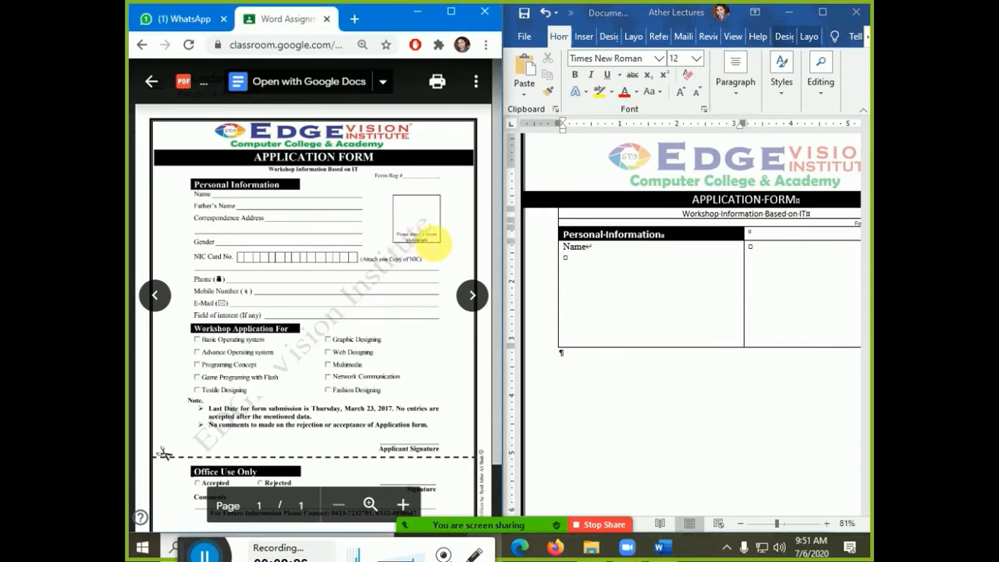
- Return the form PDF to 100% zoom and maximise the Word window
key(ctrl+plus)
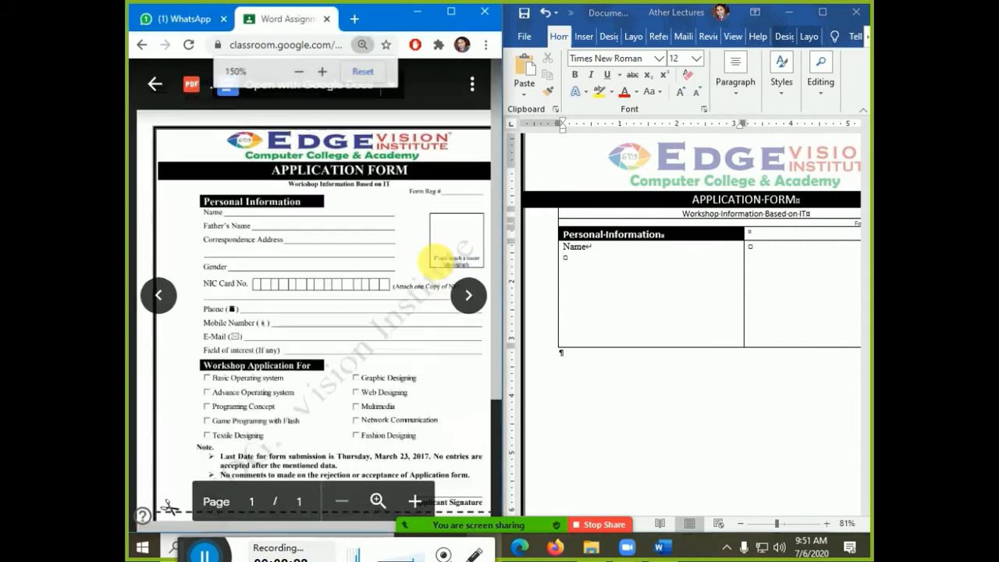
key(ctrl+minus)
key(ctrl+minus)
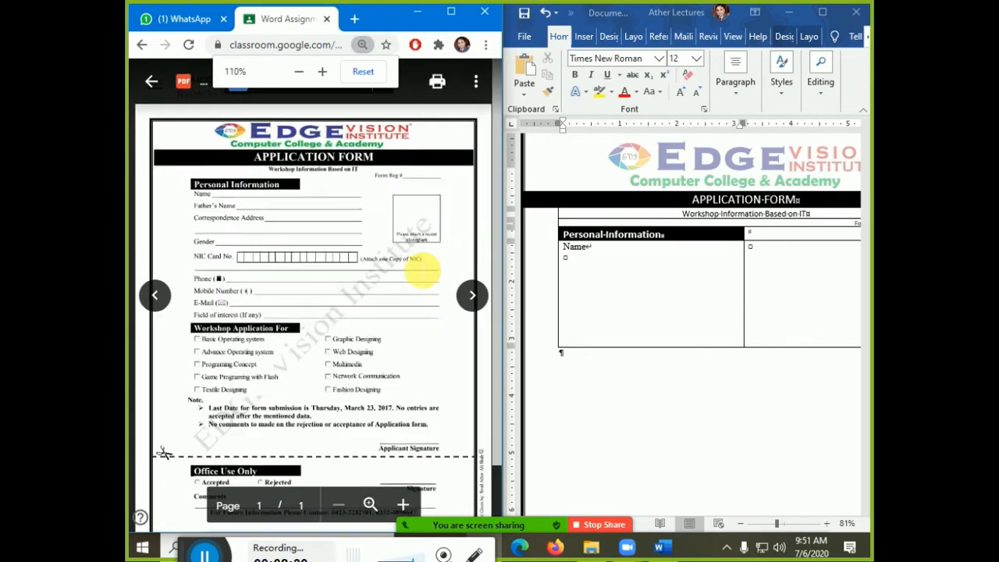
key(ctrl+minus)
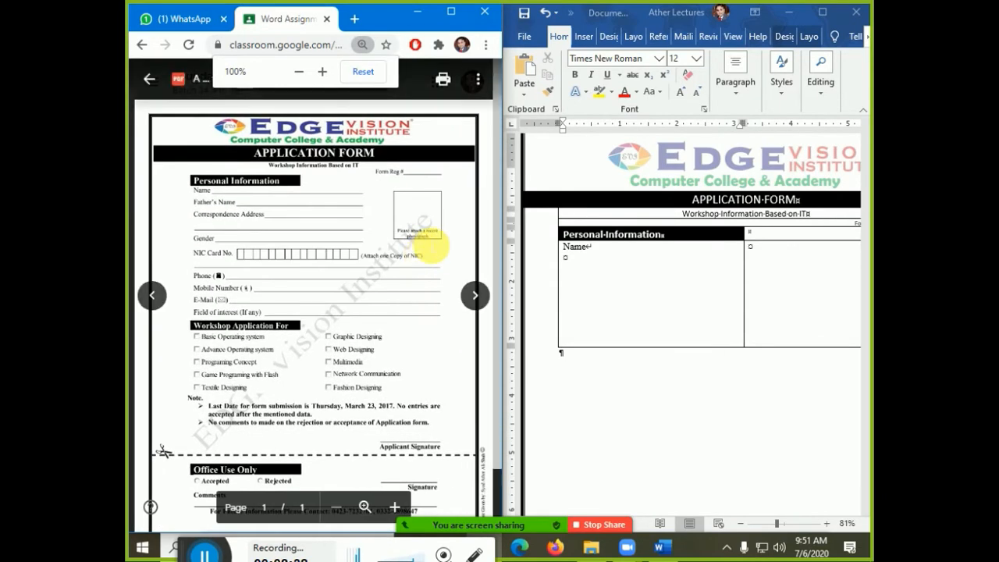
click(823, 12)
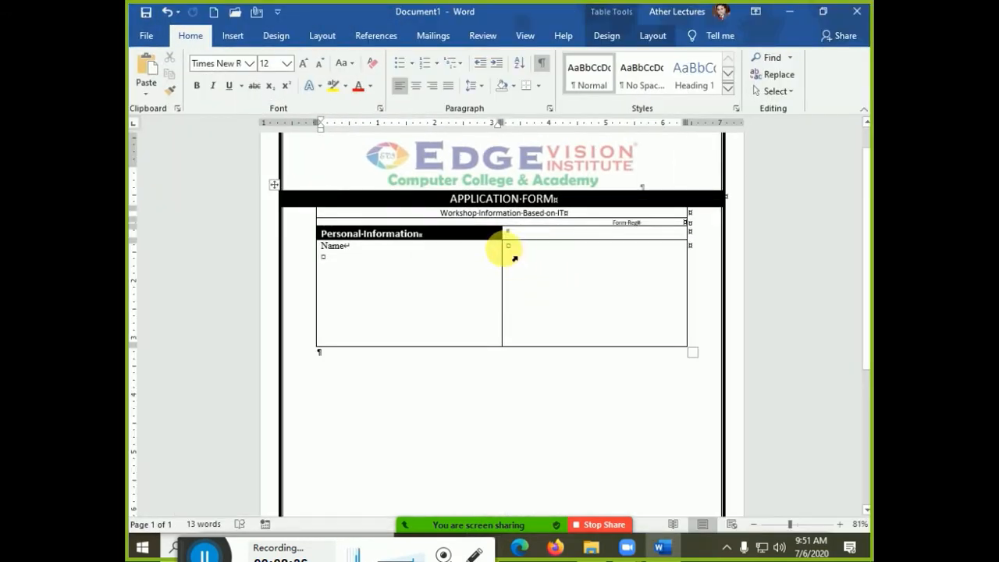
- Widen the Name column and insert a tall 1x1 nested table in the right cell as a photo box
click(508, 248)
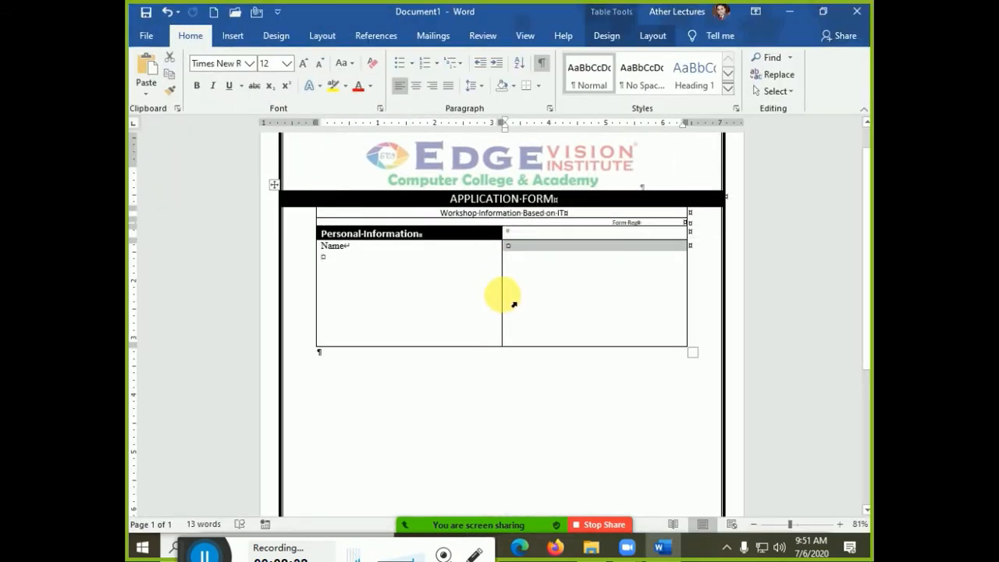
drag(502, 295, 595, 313)
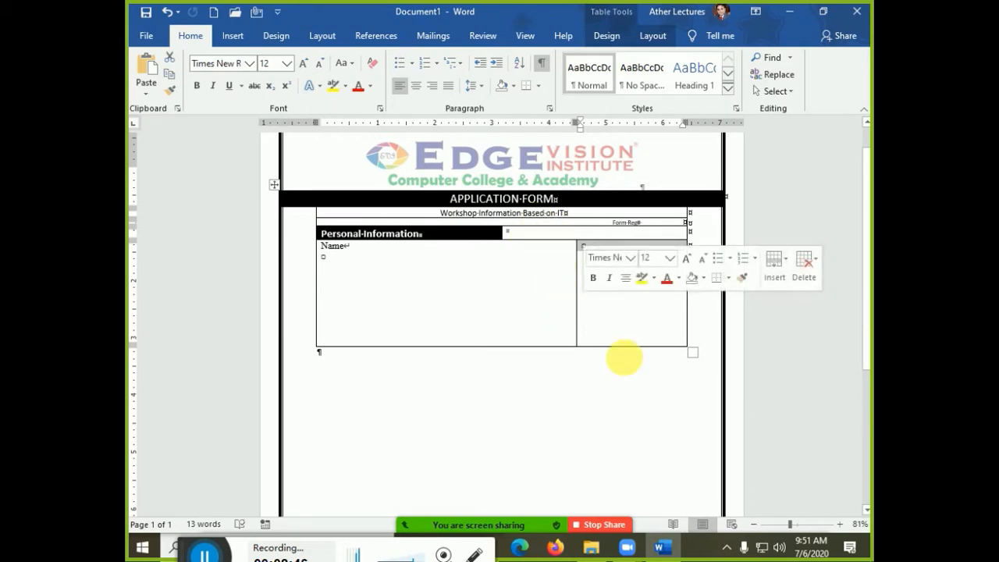
click(612, 262)
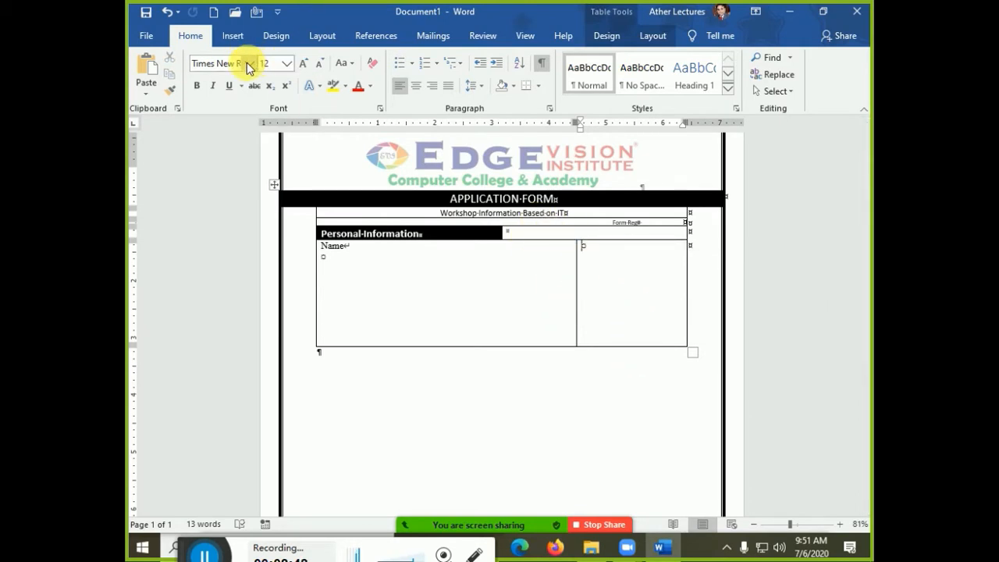
click(232, 36)
click(190, 85)
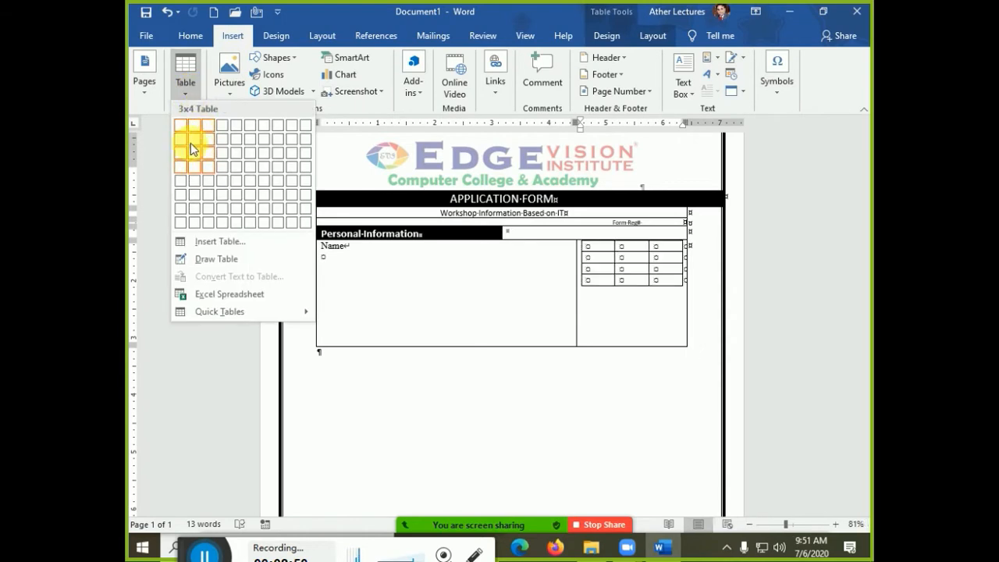
click(182, 129)
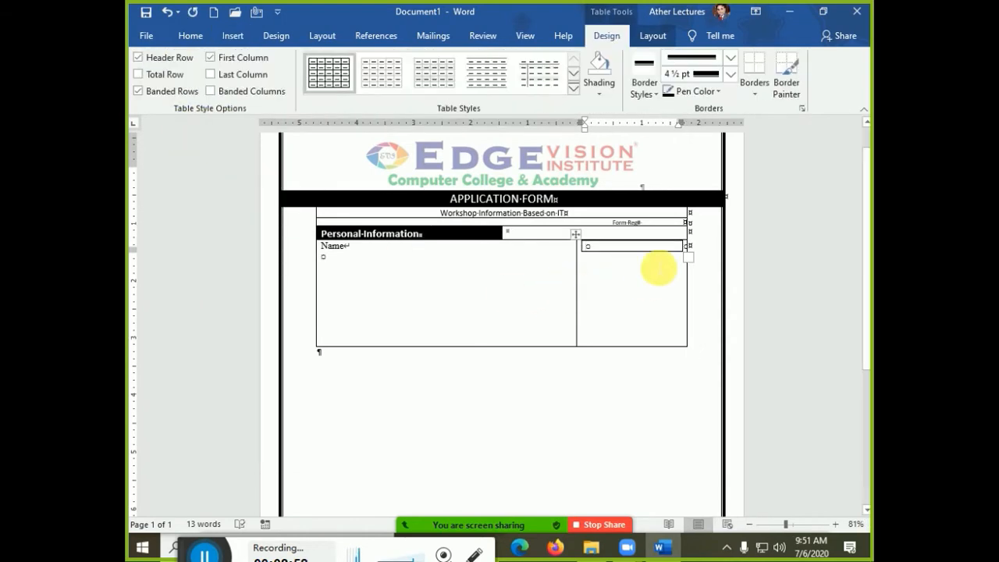
drag(689, 258, 682, 346)
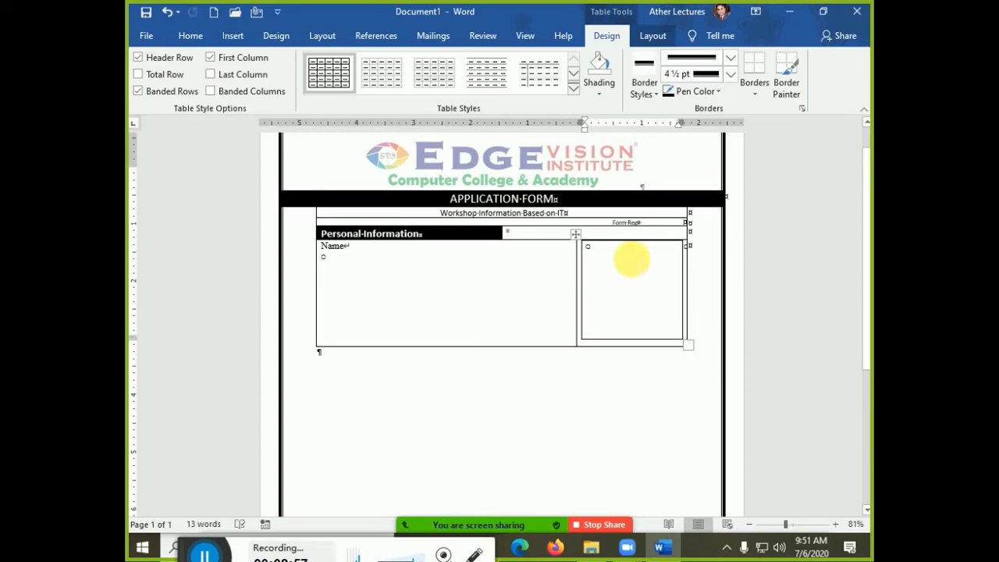
key(alt+Tab)
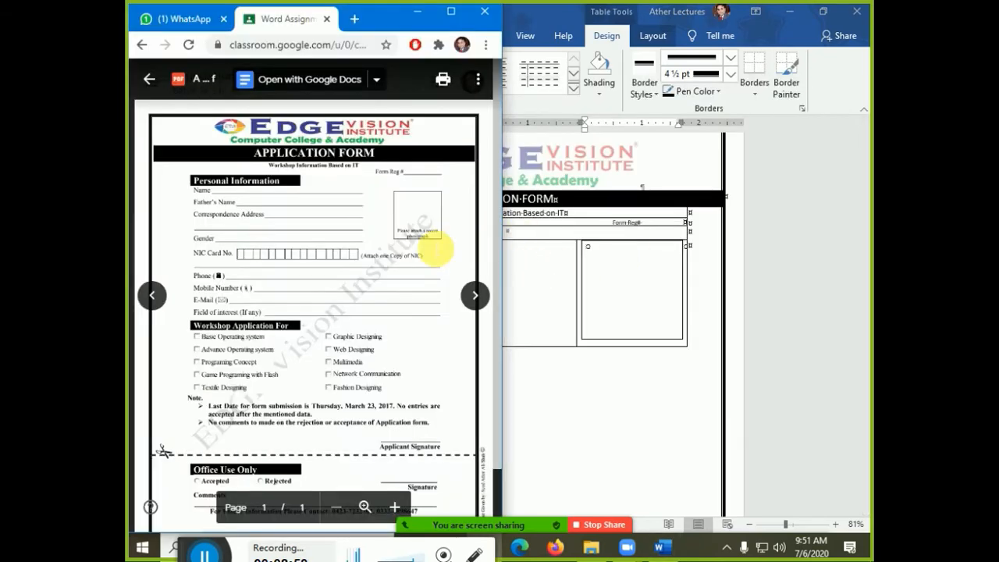
- Type 'Please Attach a recent photograph' in the nested cell and reduce its font size
click(618, 265)
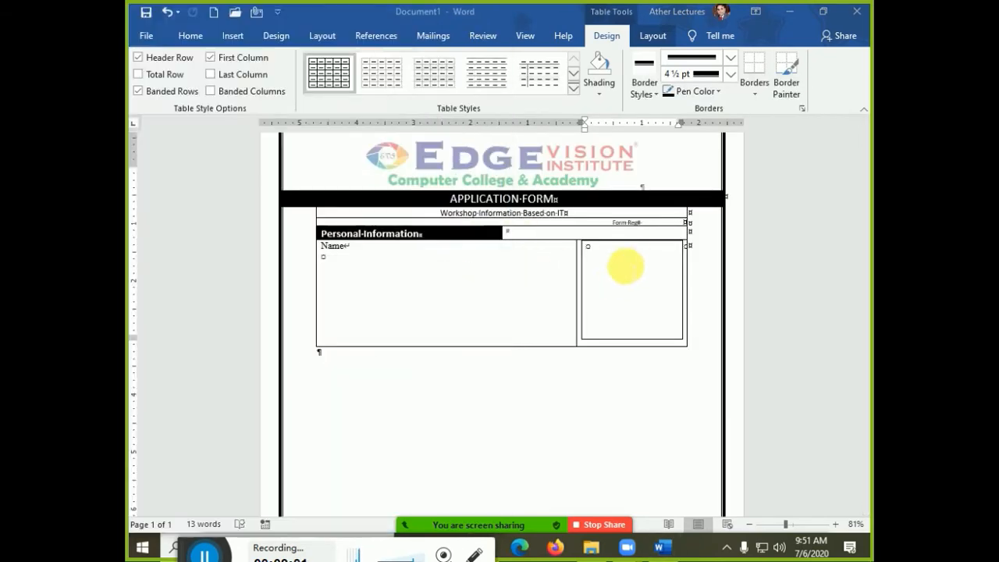
text(Please)
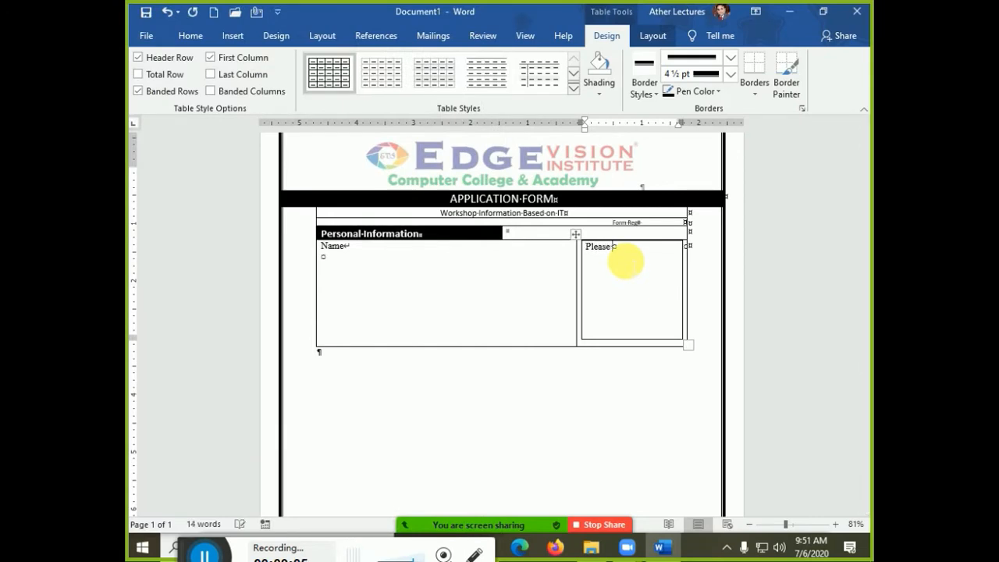
text( Attach a recent photo)
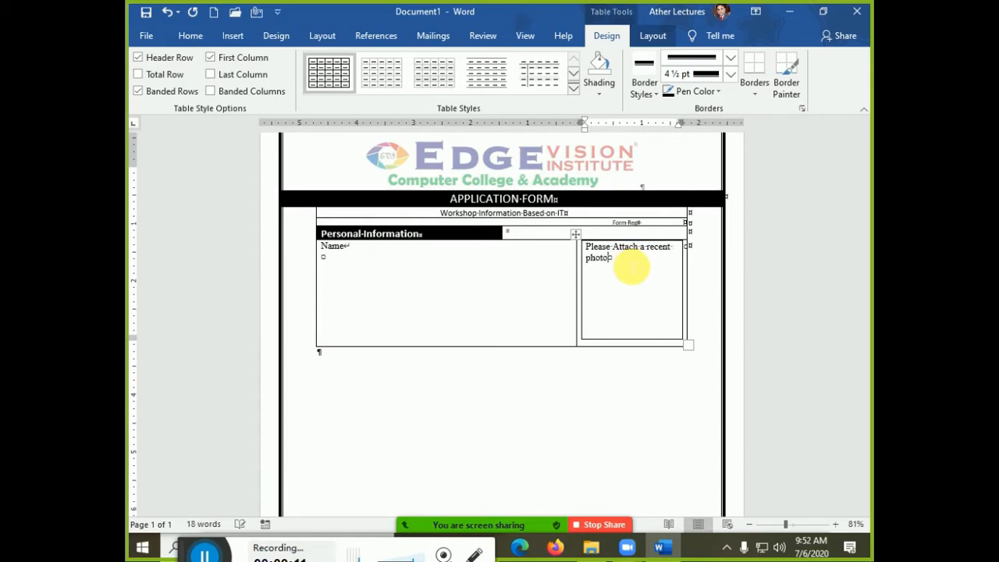
text(graph)
triple_click(630, 264)
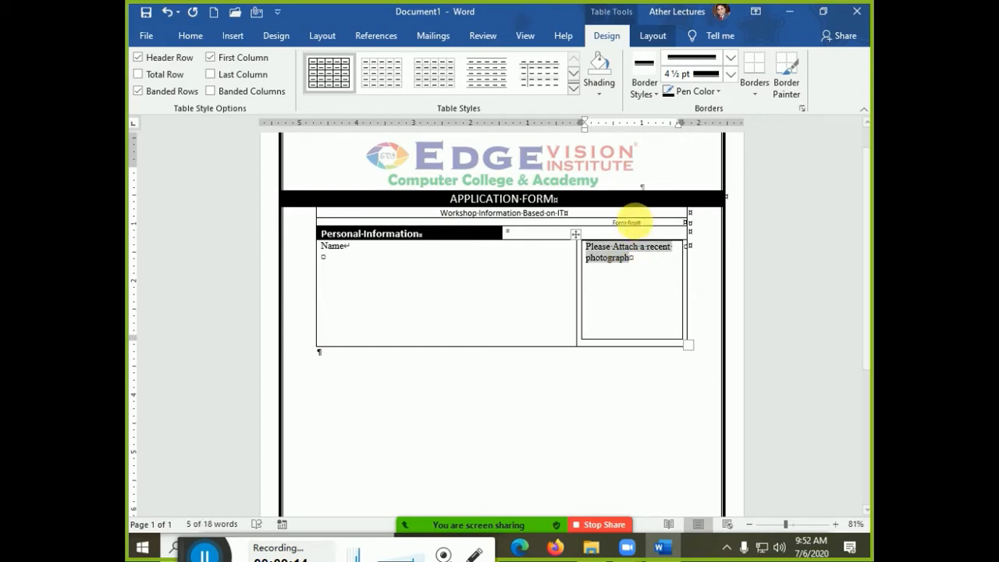
key(ctrl+bracketleft)
key(ctrl+bracketleft)
key(ctrl+bracketleft)
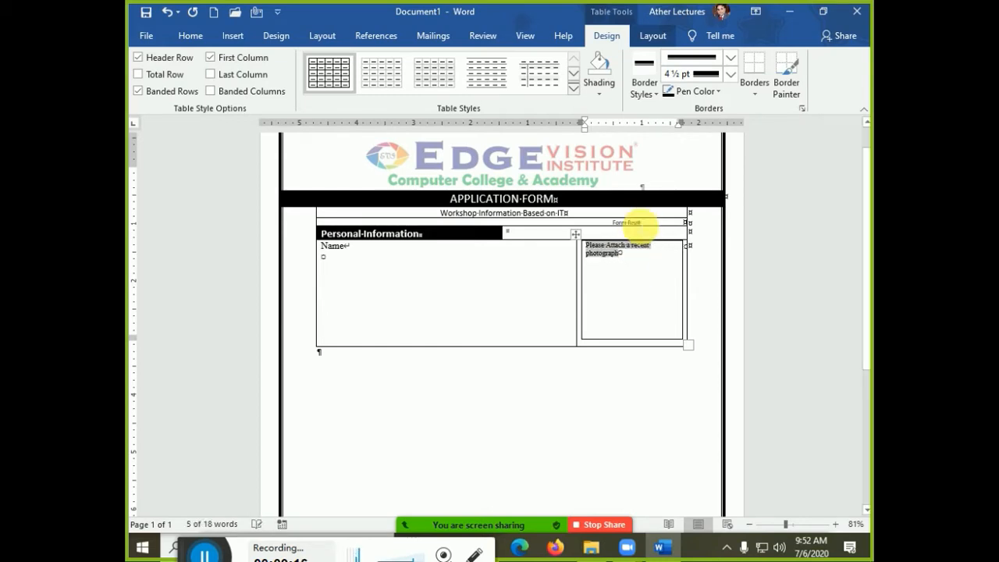
- Align the caption bottom centre, make the photo cell slightly taller, and dock Word on the right half
click(649, 37)
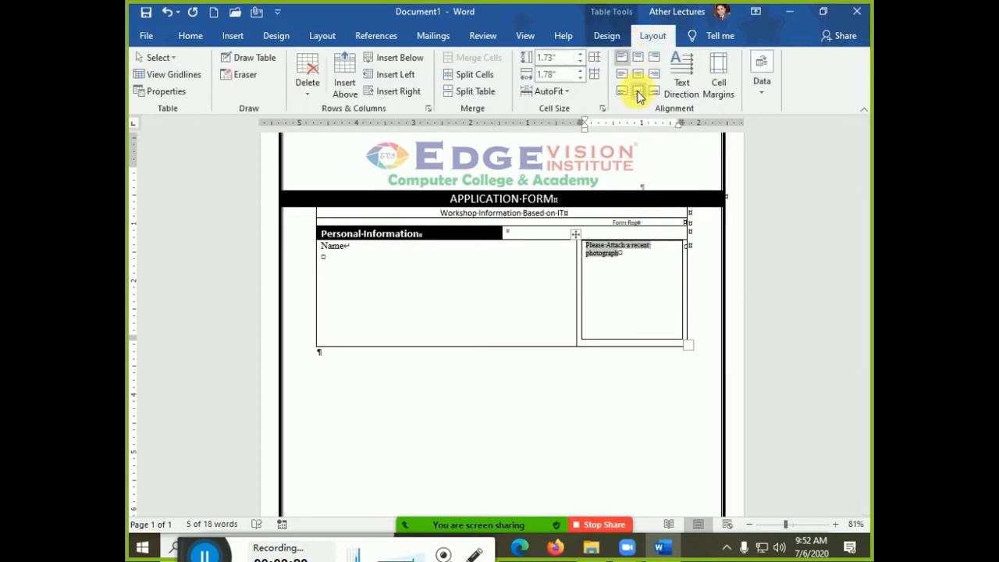
click(639, 93)
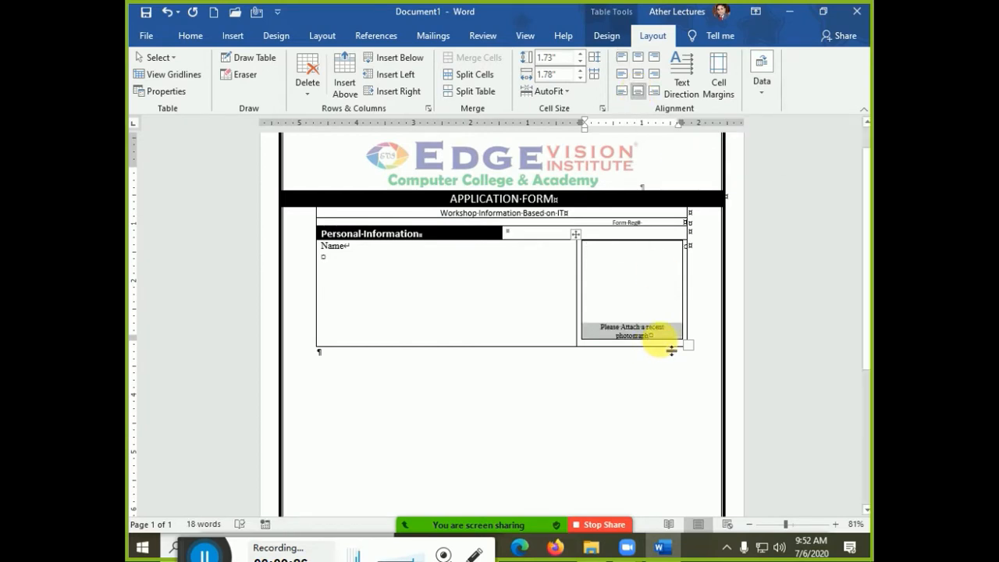
drag(671, 351, 668, 356)
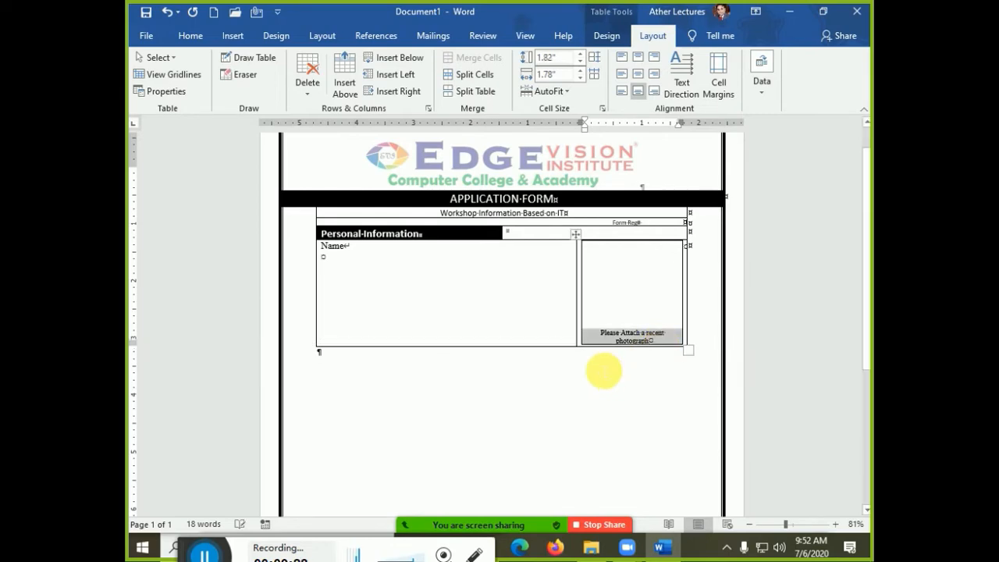
click(455, 311)
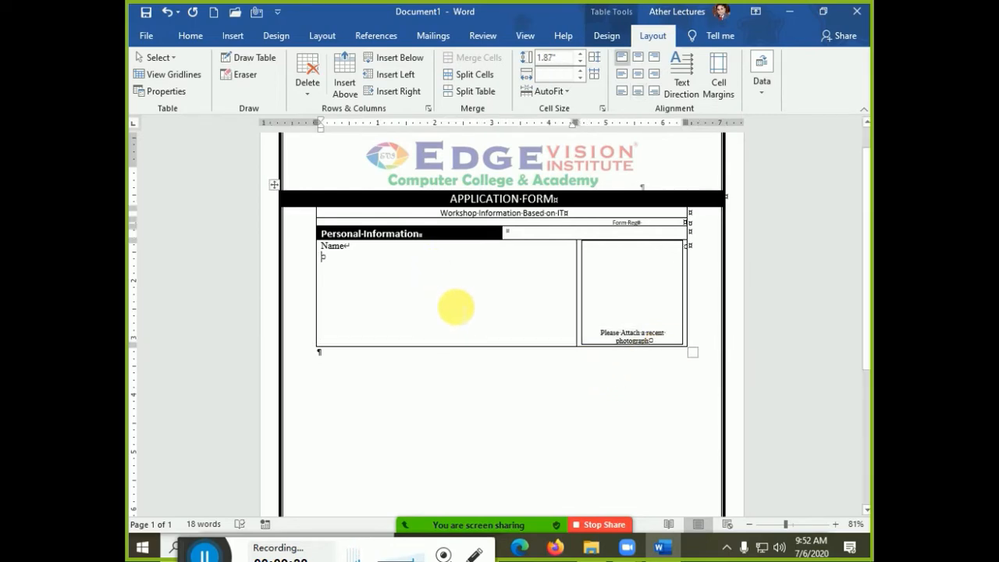
drag(531, 12, 869, 156)
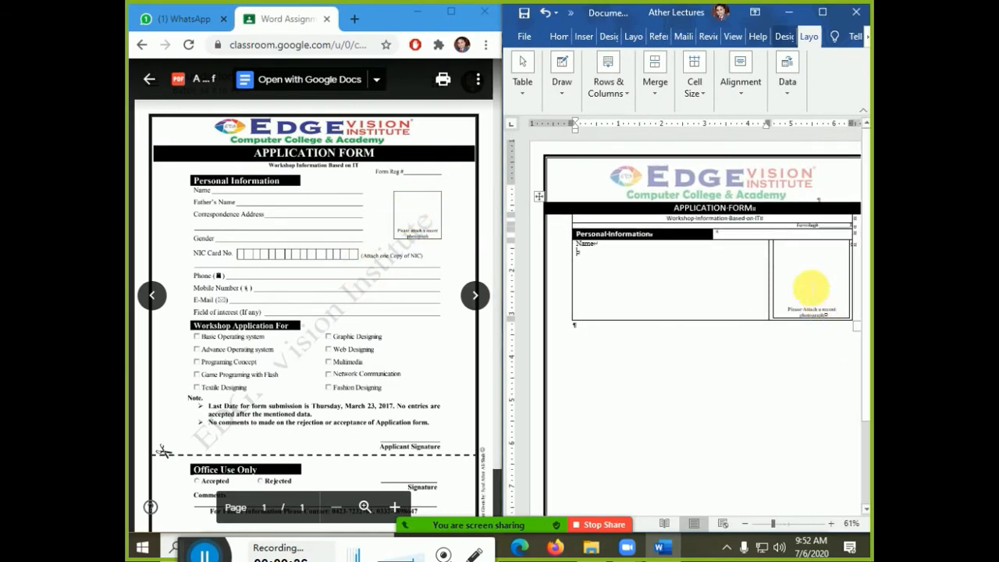
- Shrink the photo box and try middle-right cell alignment and paragraph options
click(811, 287)
drag(856, 324, 832, 301)
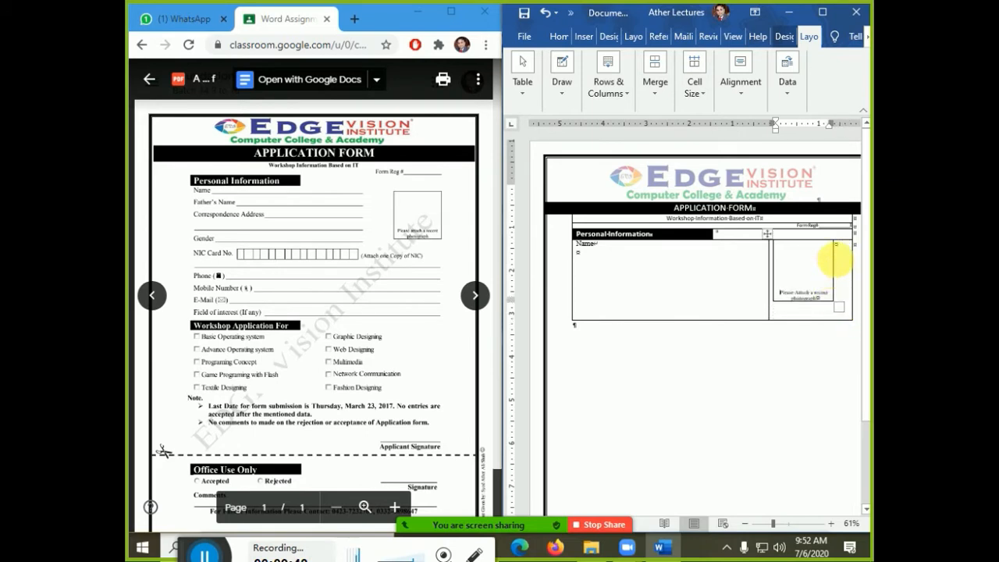
click(838, 263)
click(773, 241)
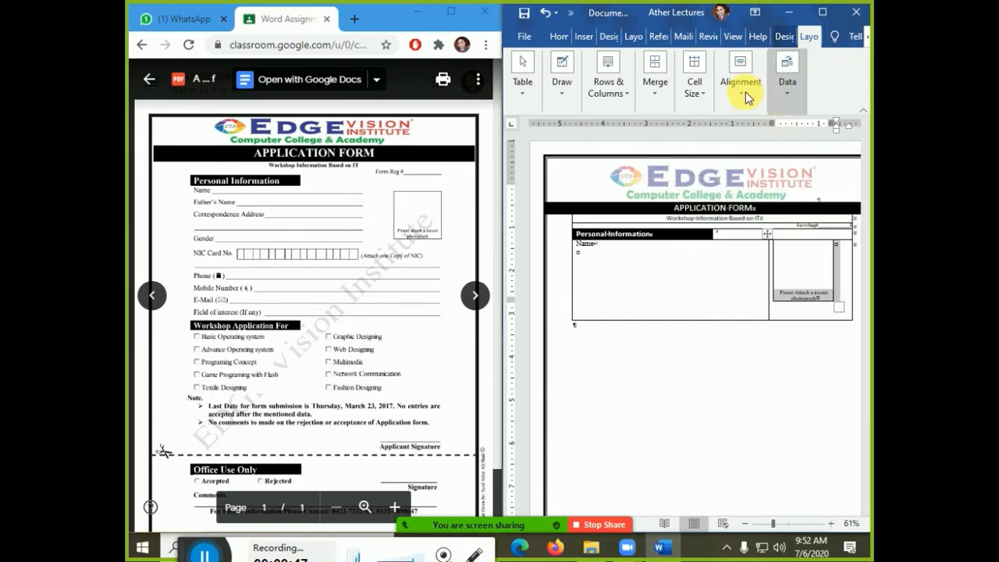
click(747, 99)
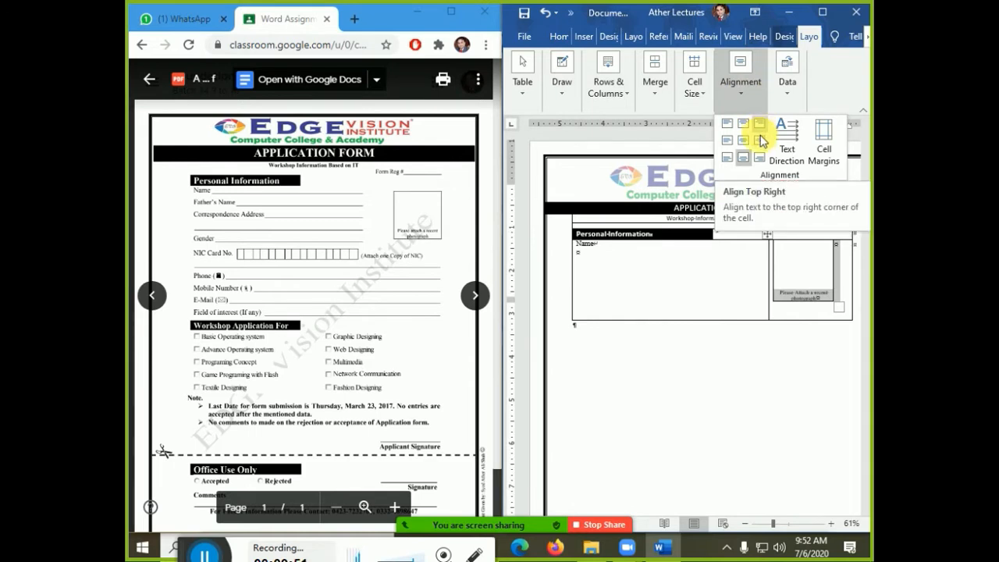
click(760, 140)
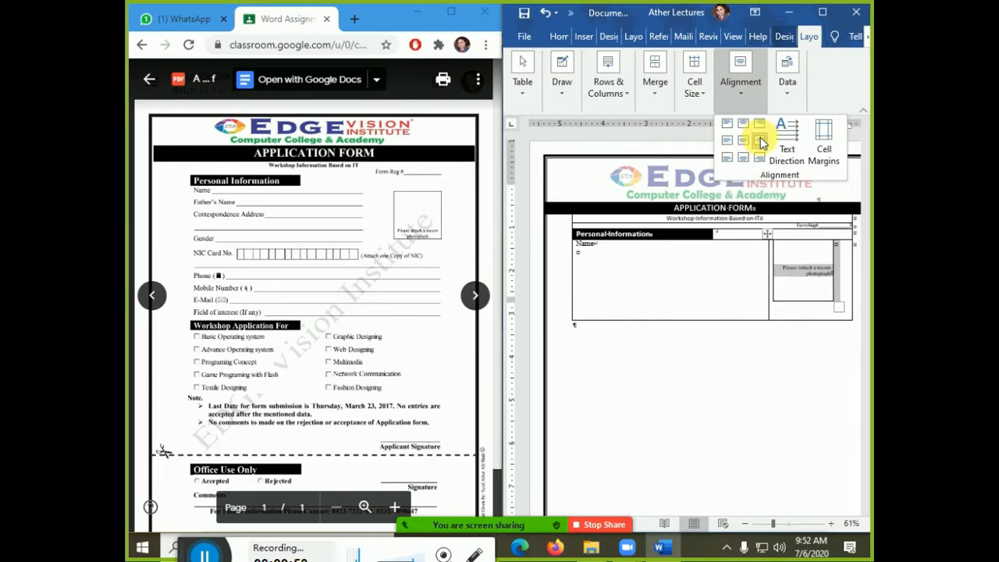
click(846, 268)
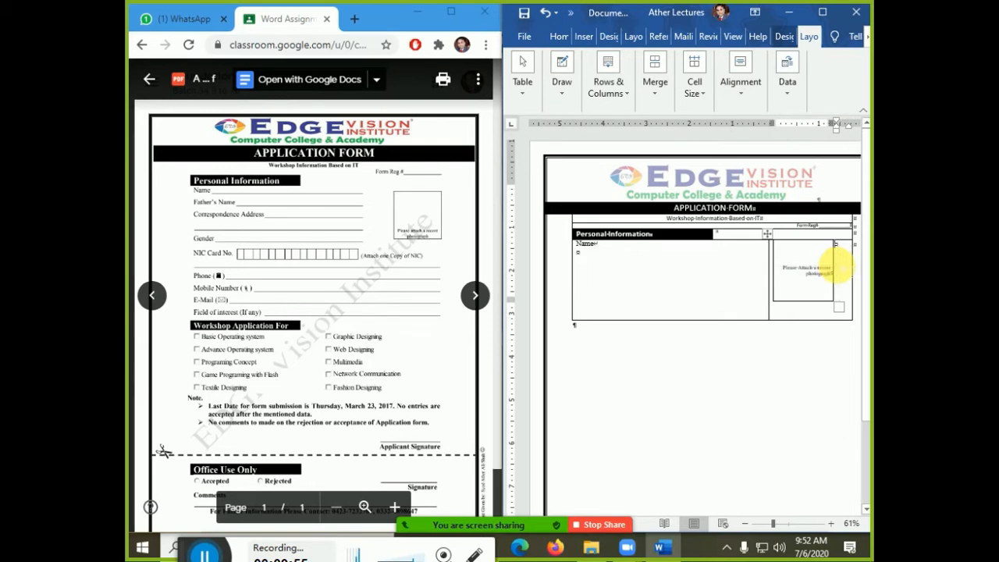
click(561, 35)
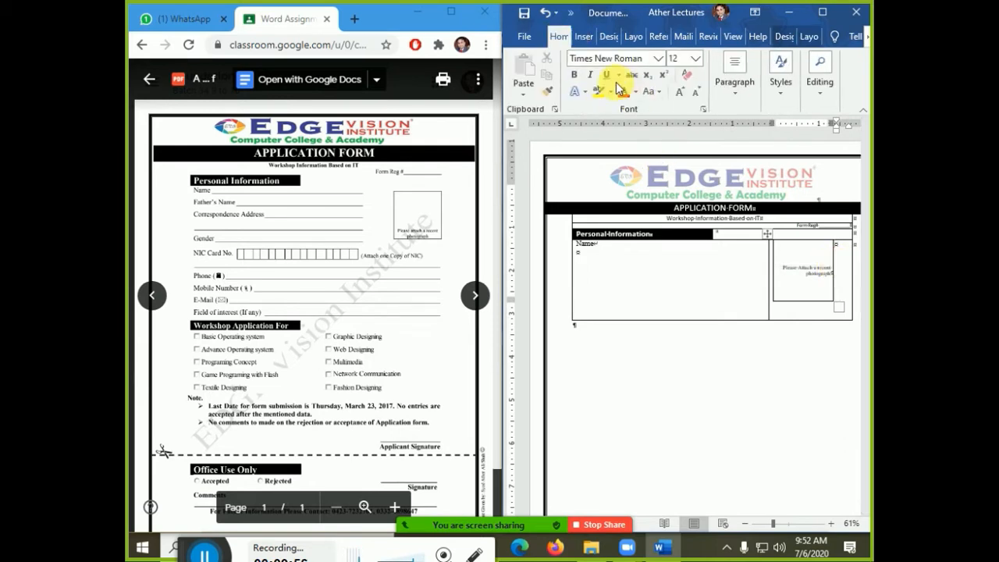
click(737, 91)
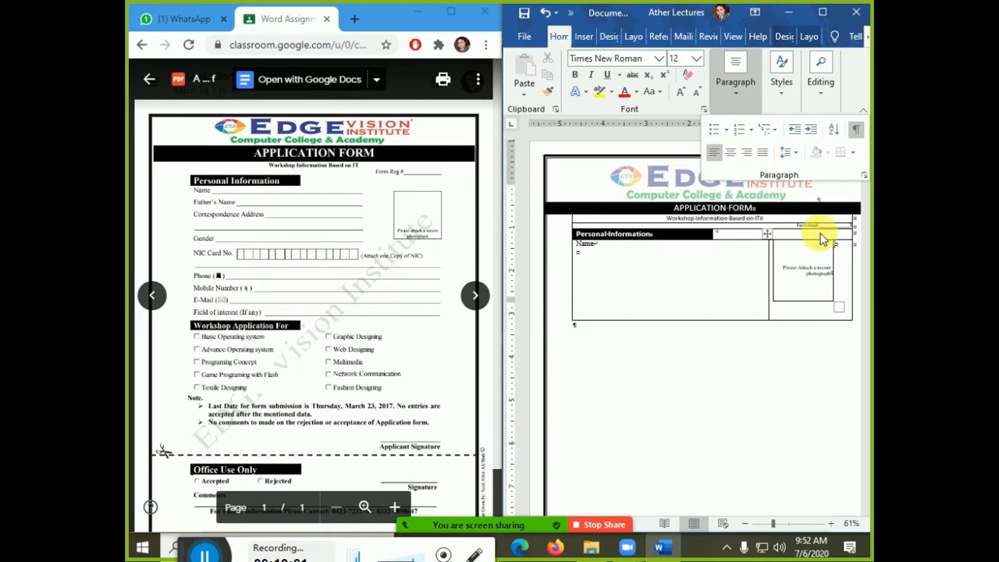
click(773, 245)
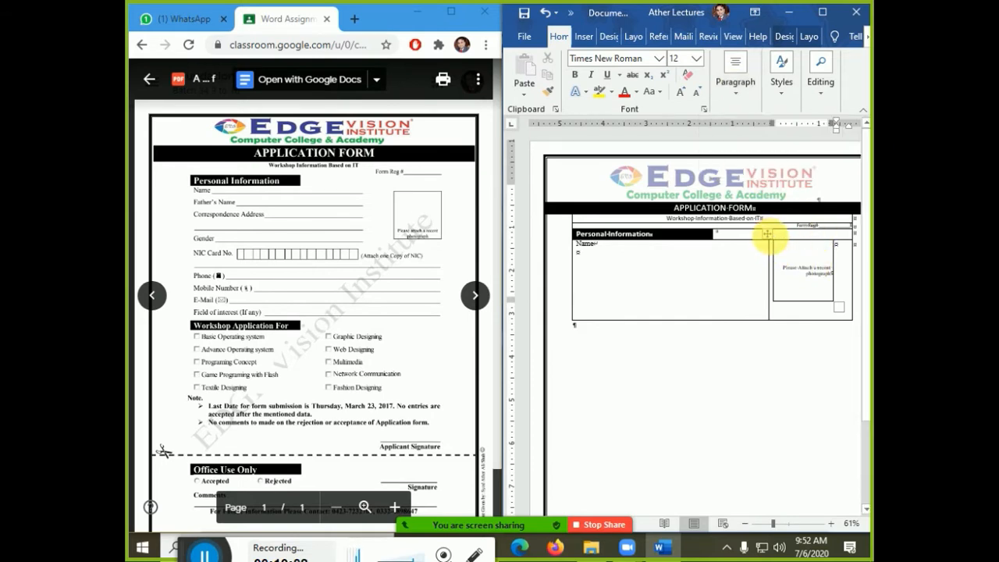
- Align the caption bottom centre, right-align the nested photo table, and lower its bottom border slightly
click(812, 299)
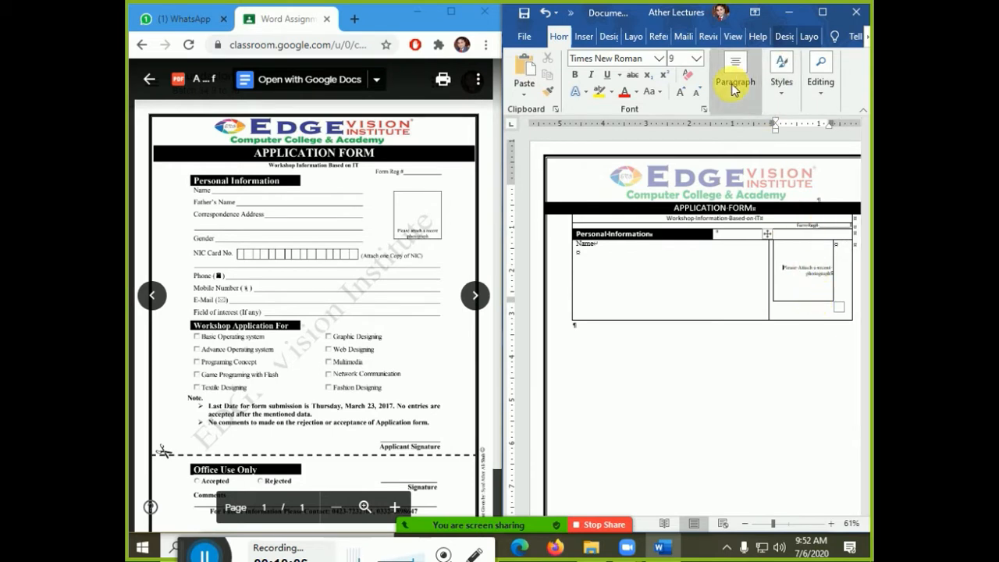
click(808, 37)
click(740, 87)
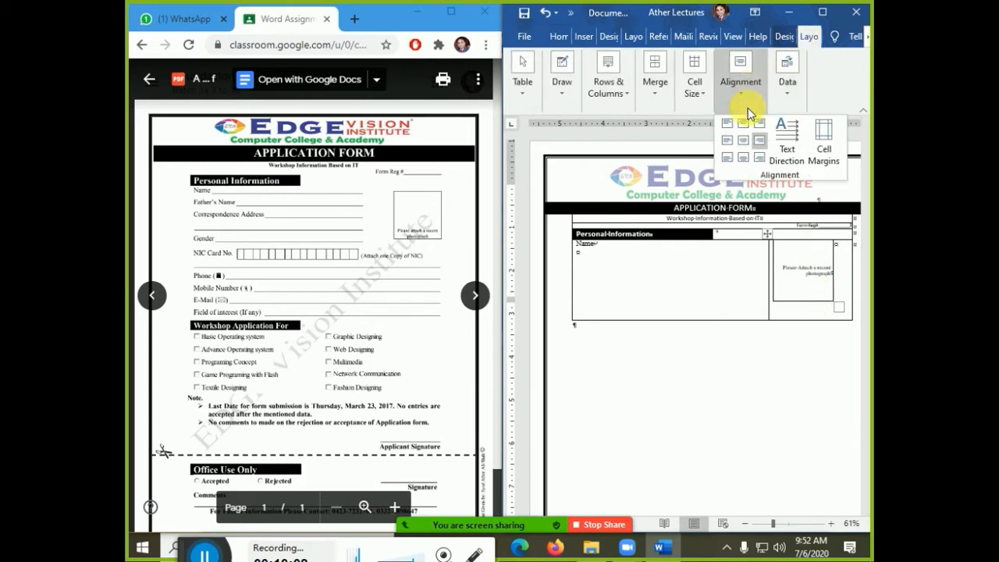
click(747, 156)
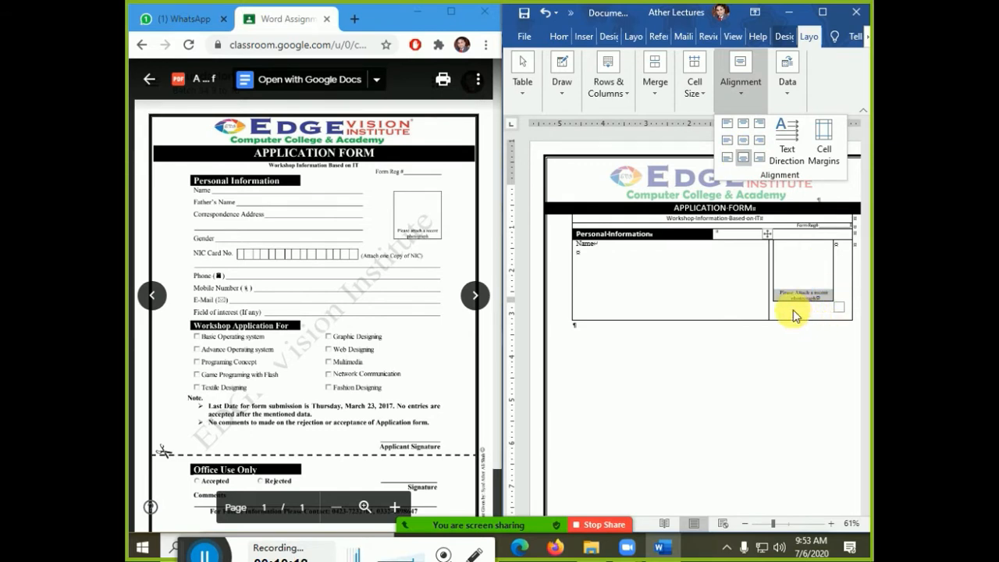
click(833, 269)
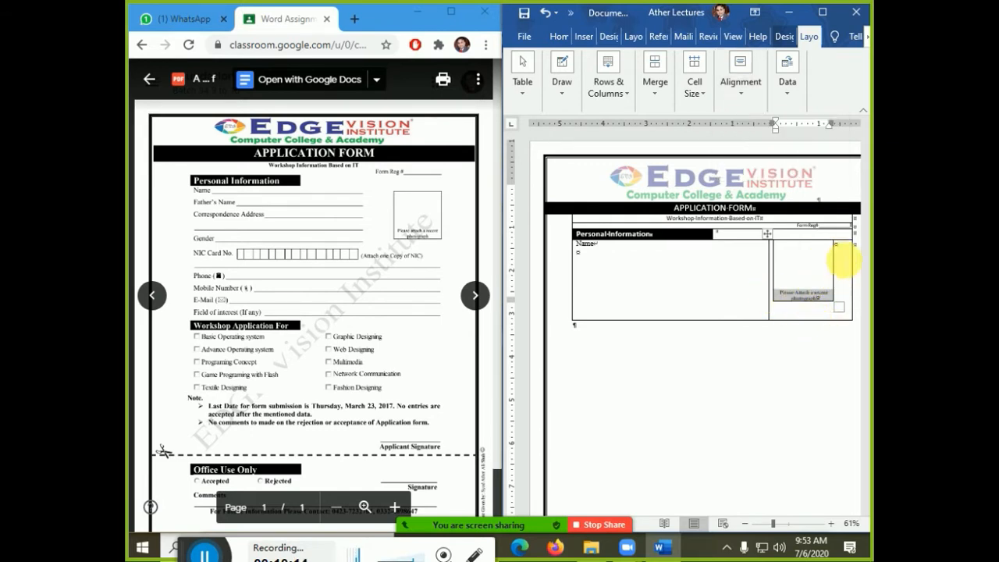
click(770, 237)
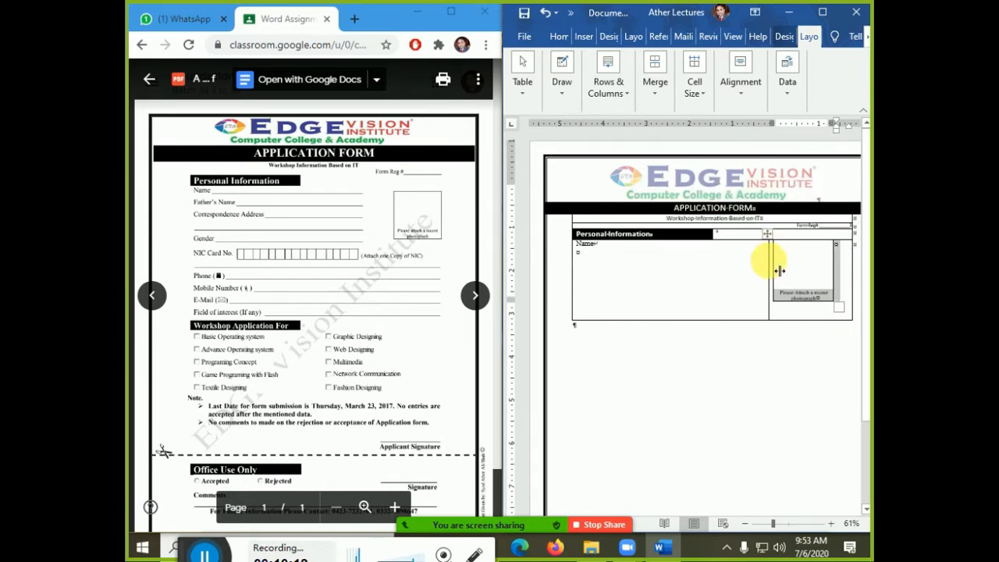
key(ctrl+r)
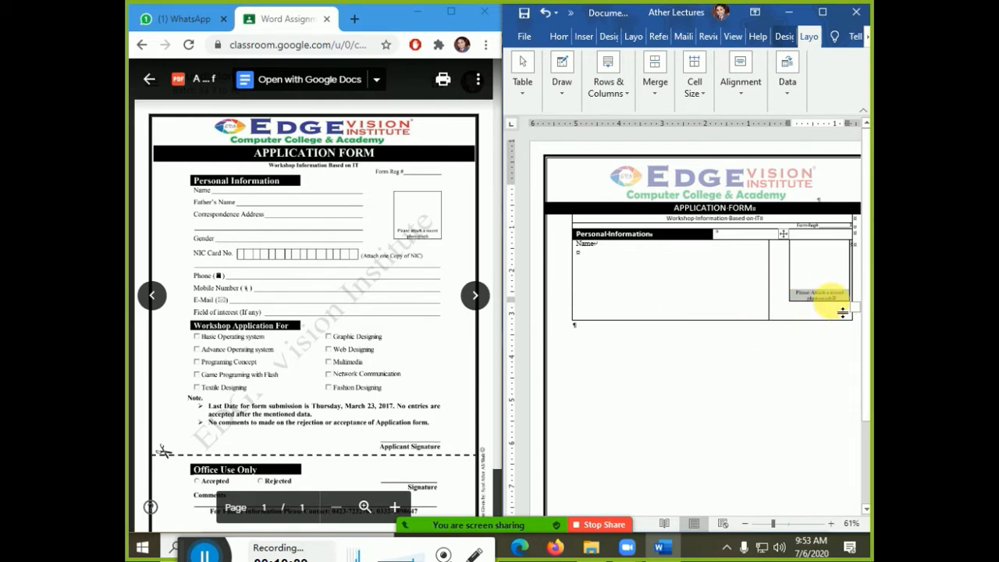
drag(831, 301, 832, 305)
click(667, 266)
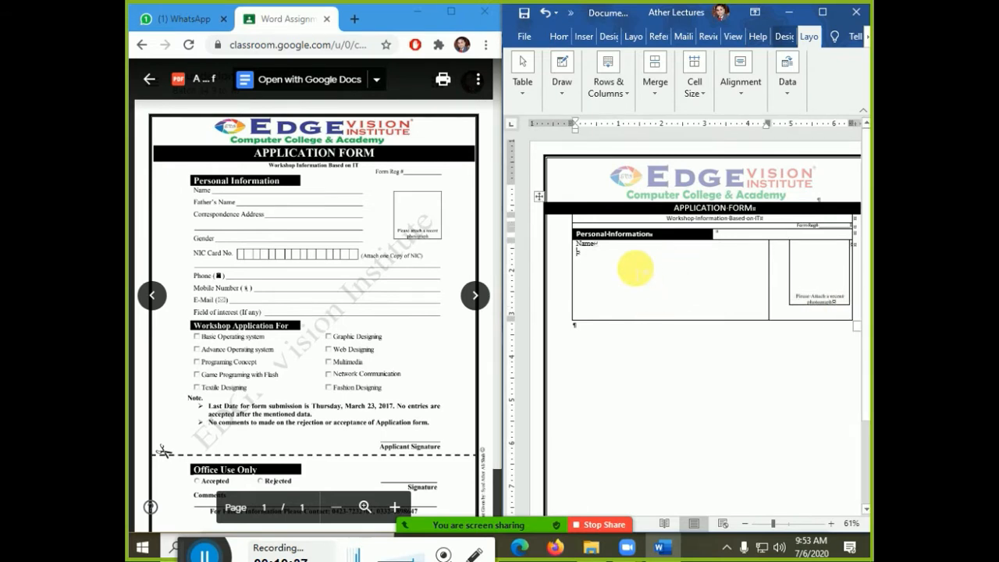
- Add Father's Name, Correspondence Address and Gender labels below Name with 1.5 line spacing
text(Fat)
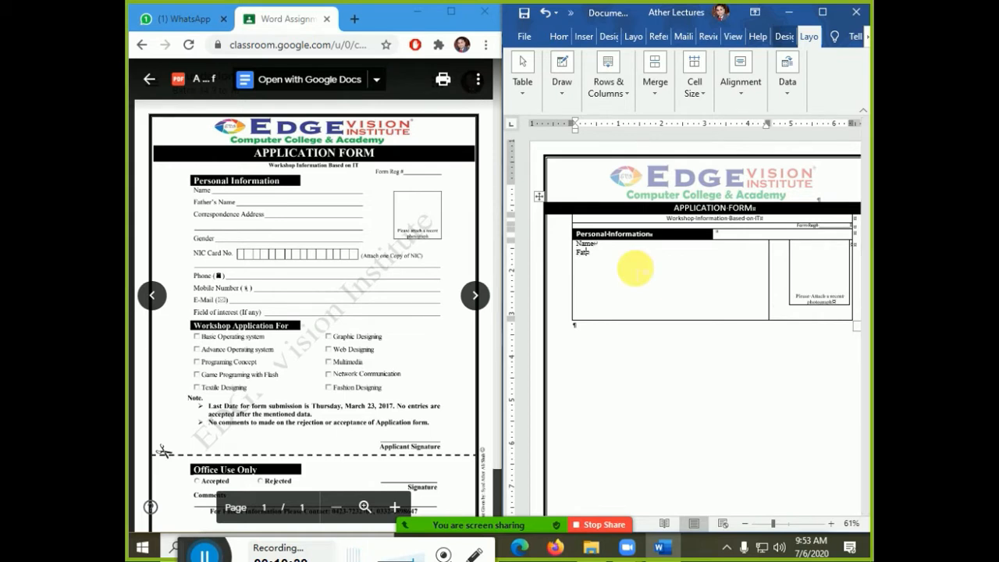
text(her's)
text( Name)
text(ce Address)
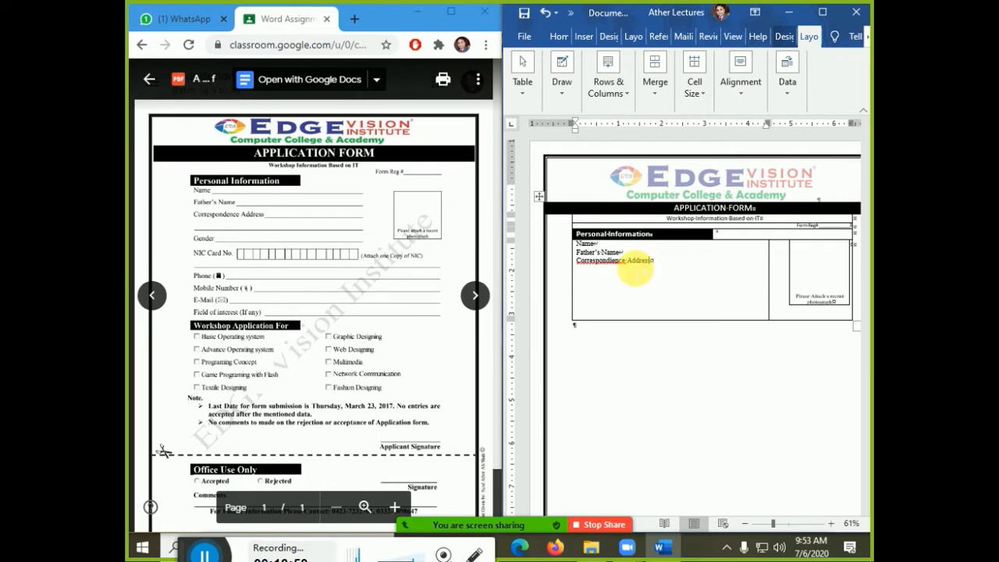
key(shift+Return)
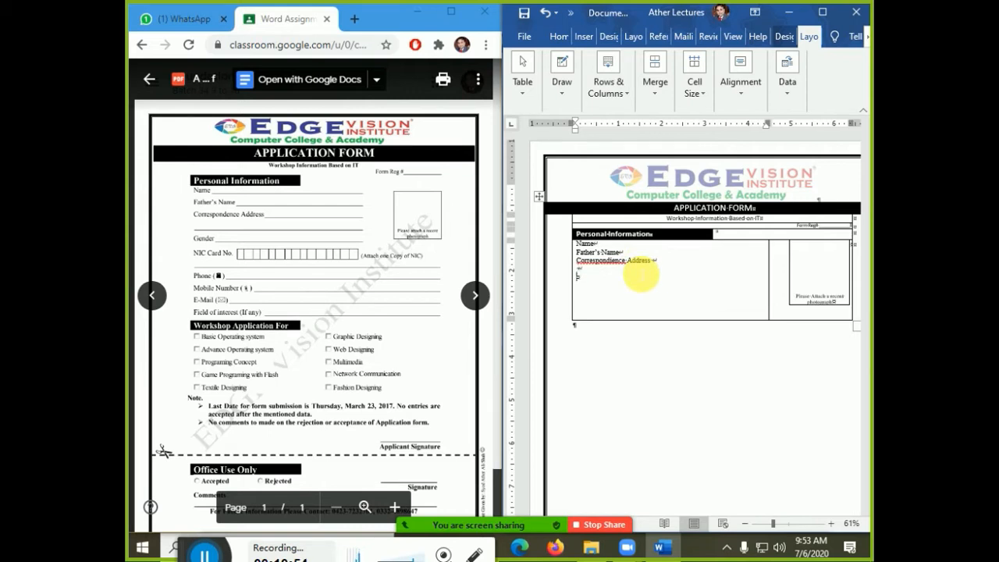
text(Gender)
key(ctrl+5)
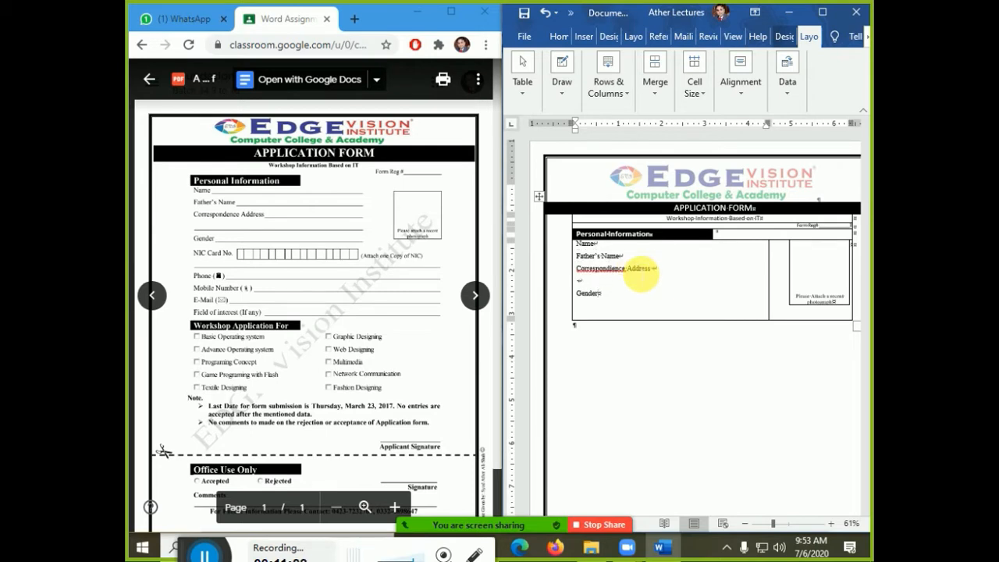
- Raise the table's bottom border, shift the column border beside the photo box right, and maximise Word
drag(726, 330, 726, 316)
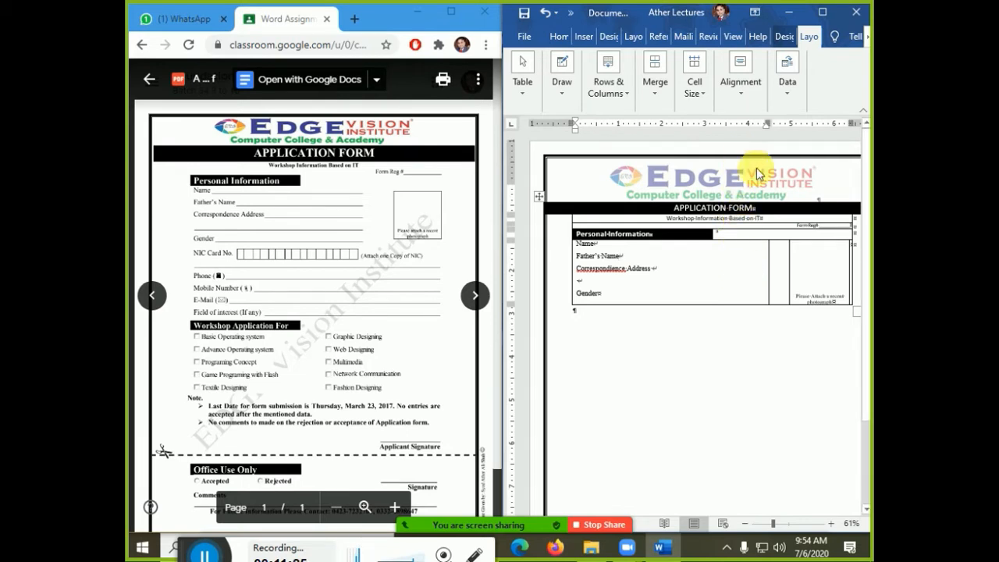
drag(780, 278, 788, 279)
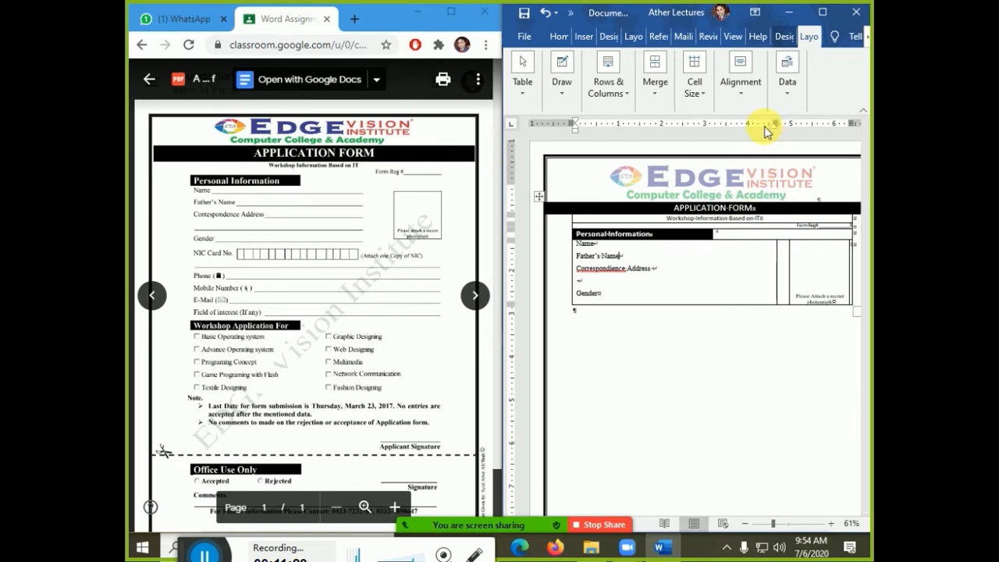
click(758, 125)
click(822, 12)
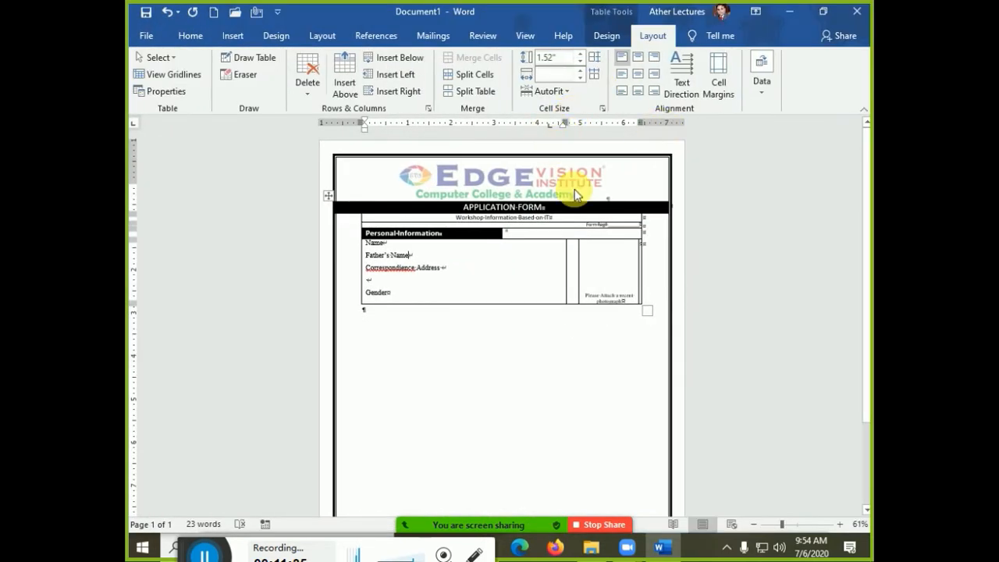
- Fix the misspelled address word to 'Correspondence'
ctrl+scroll(575, 188, up, 5)
scroll(579, 211, up, 1)
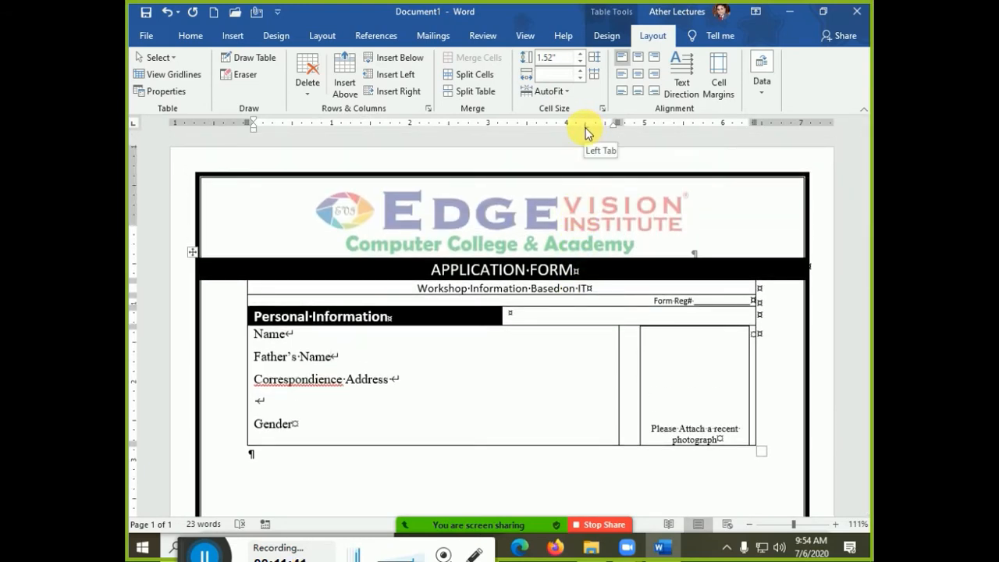
right_click(330, 386)
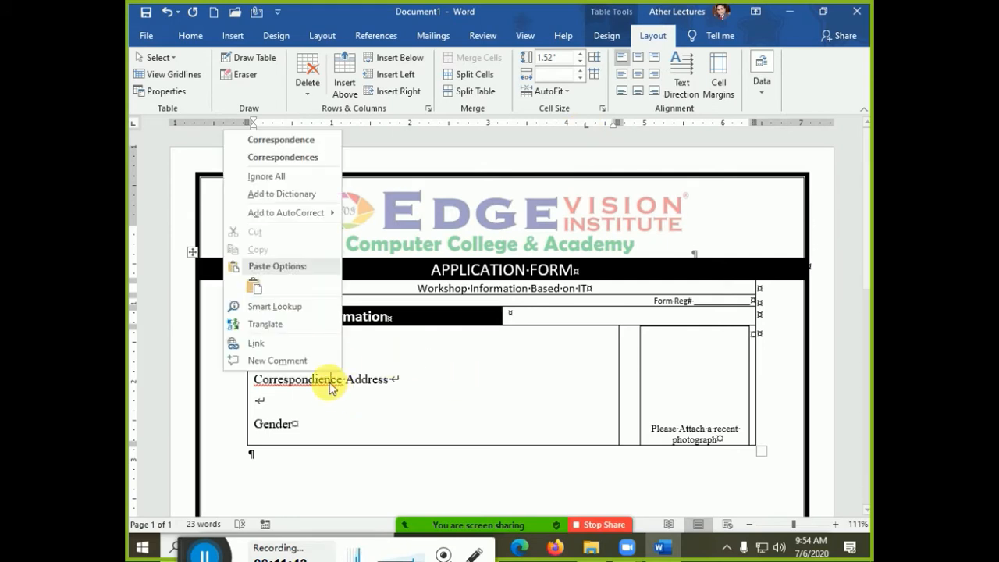
click(312, 139)
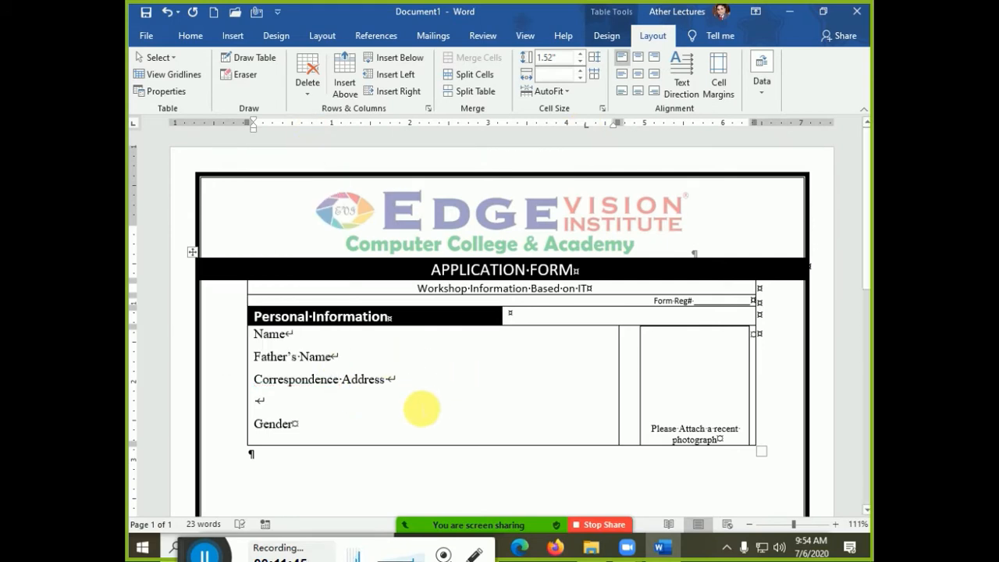
- Open and close the Tabs dialog from the ruler and from Paragraph settings
double_click(586, 127)
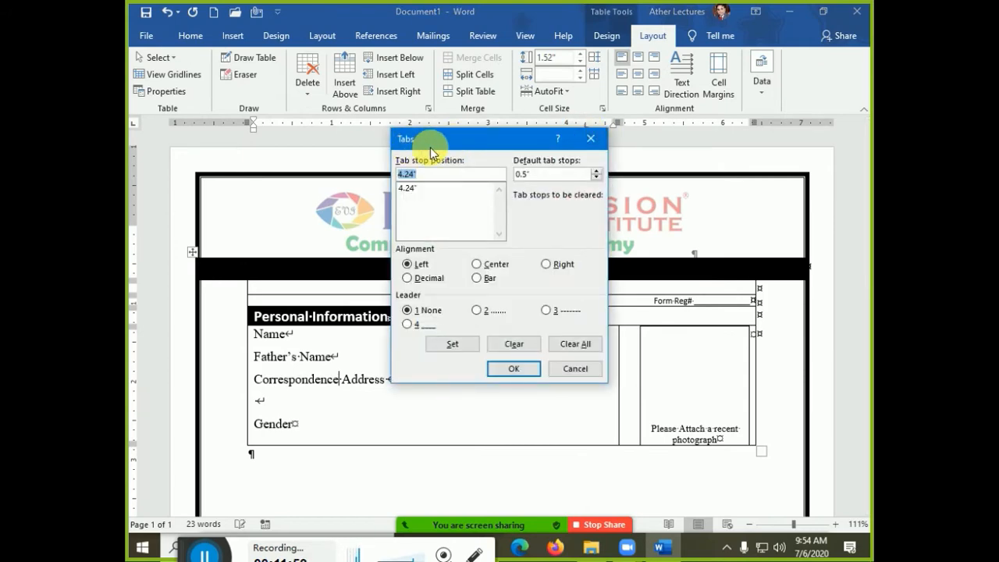
key(Escape)
click(195, 37)
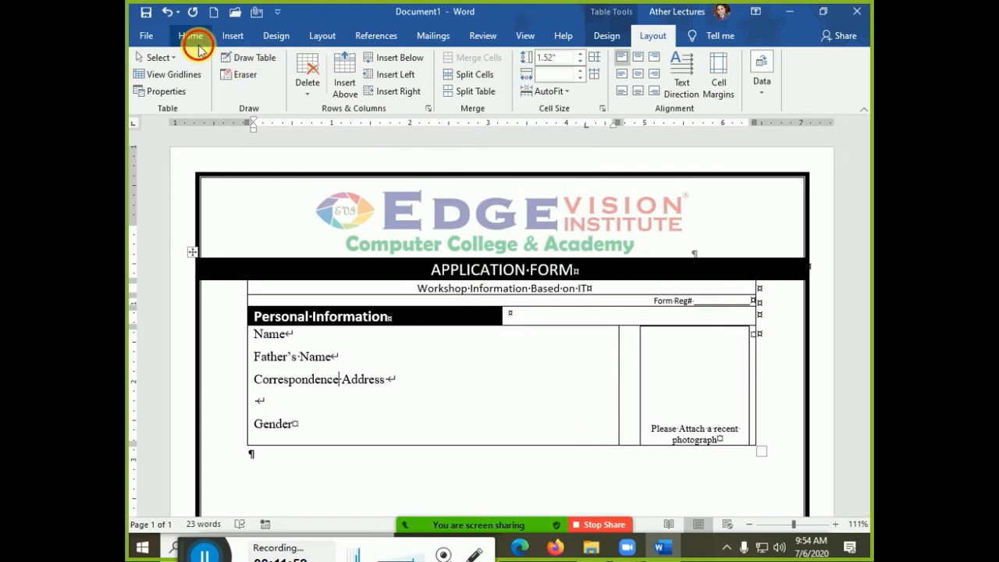
click(549, 111)
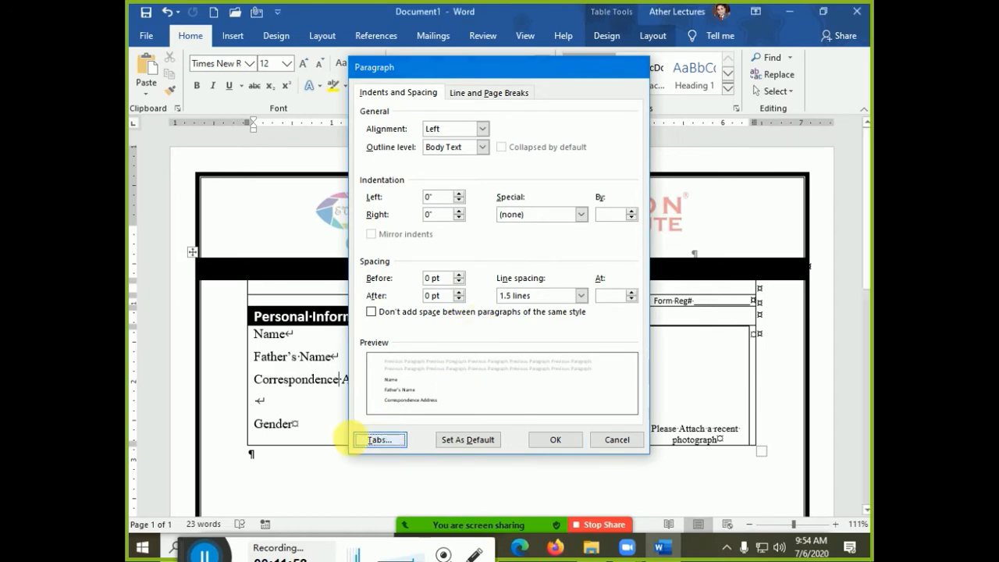
click(365, 439)
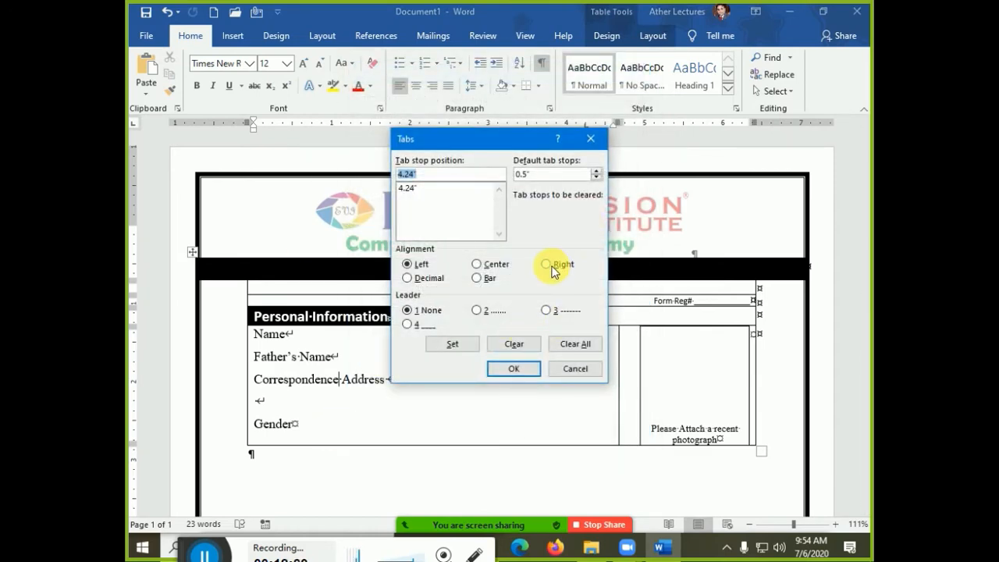
key(Escape)
- Move the Father's Name line's left tab stop to 4.49" and check it in the Tabs dialog
click(393, 347)
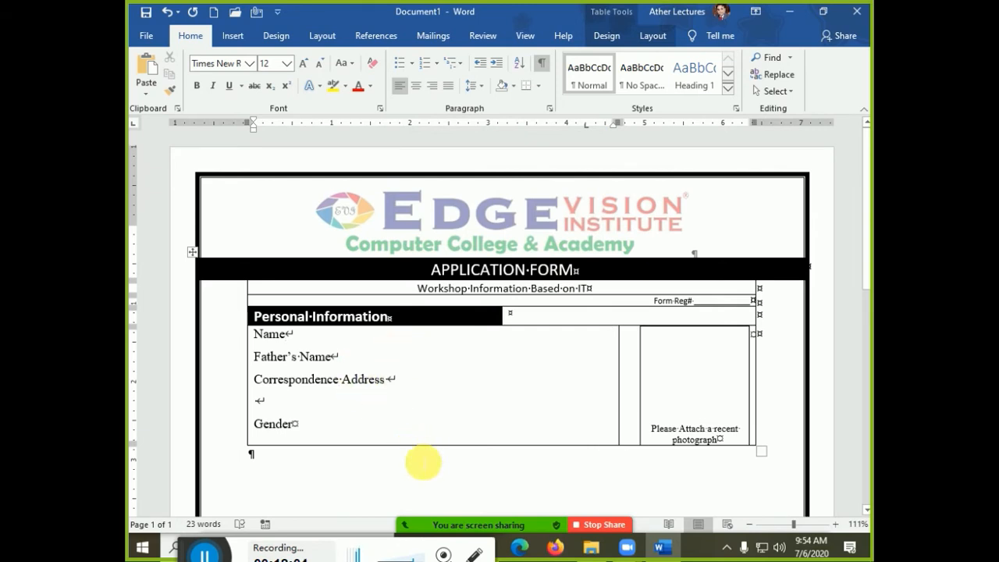
click(424, 461)
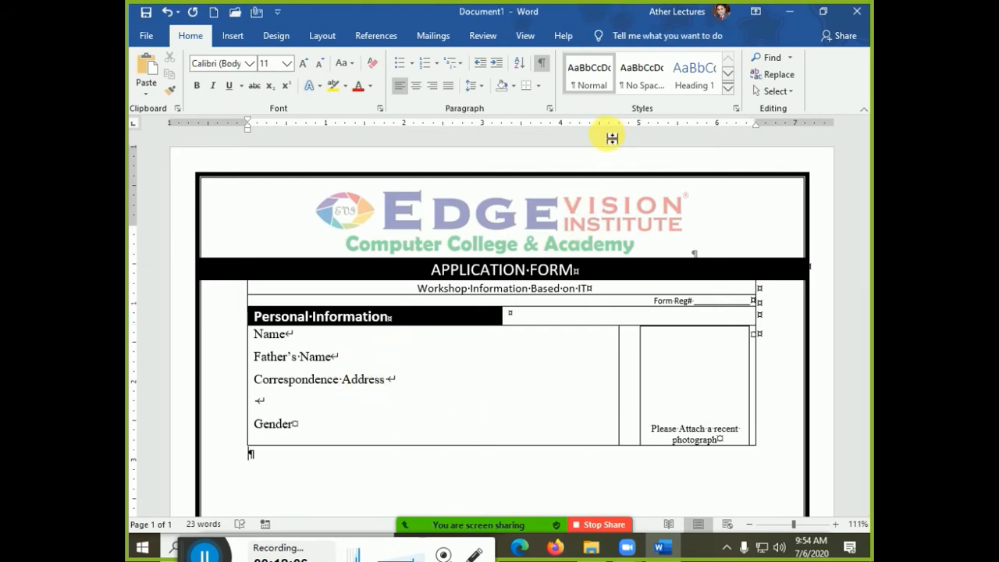
click(434, 368)
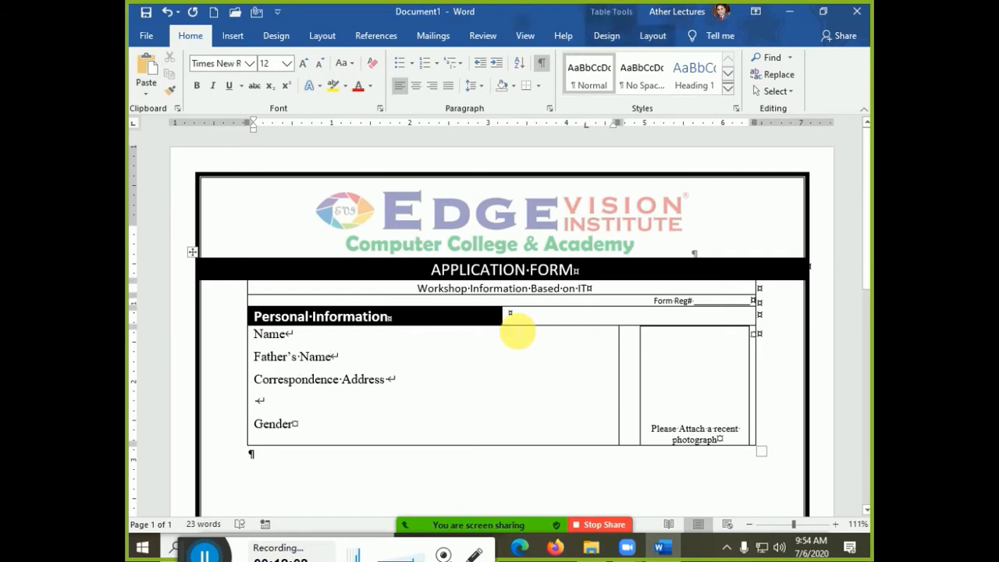
drag(584, 130, 603, 129)
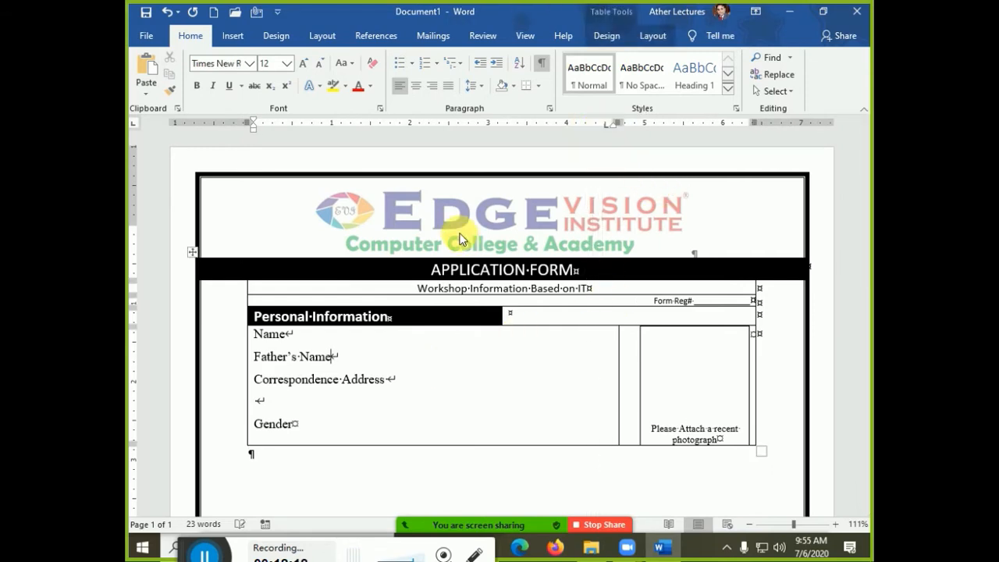
double_click(604, 131)
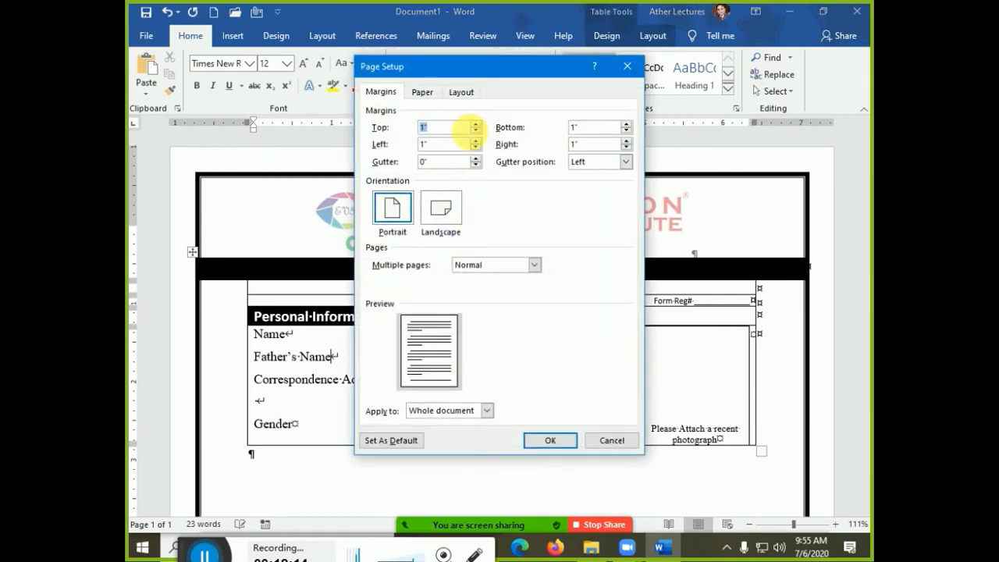
key(Escape)
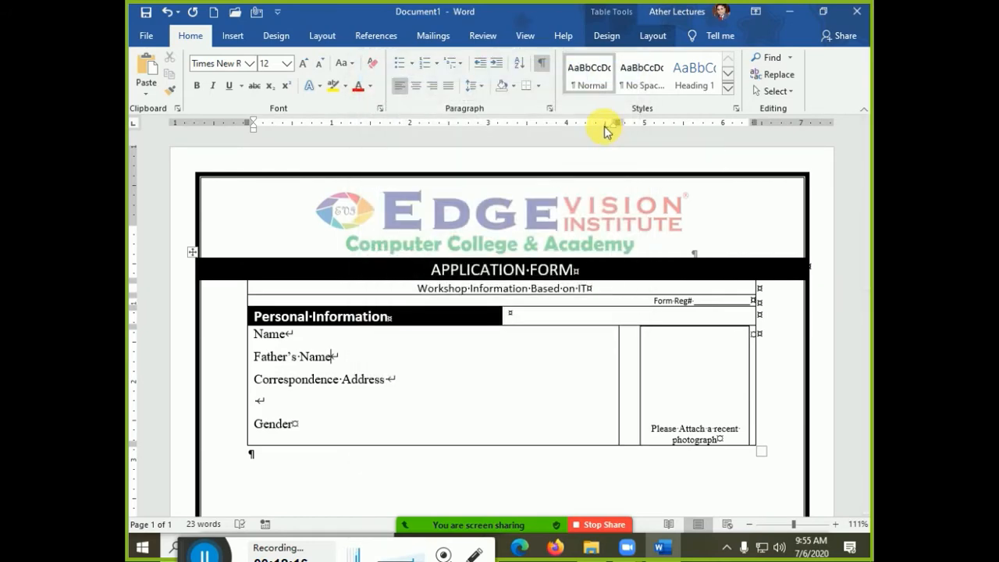
double_click(604, 131)
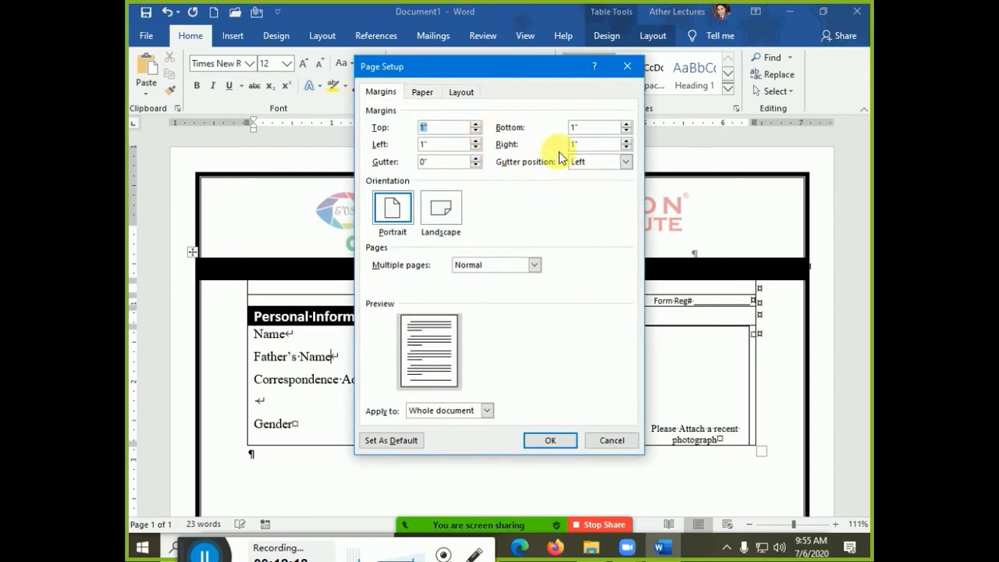
key(Escape)
double_click(601, 130)
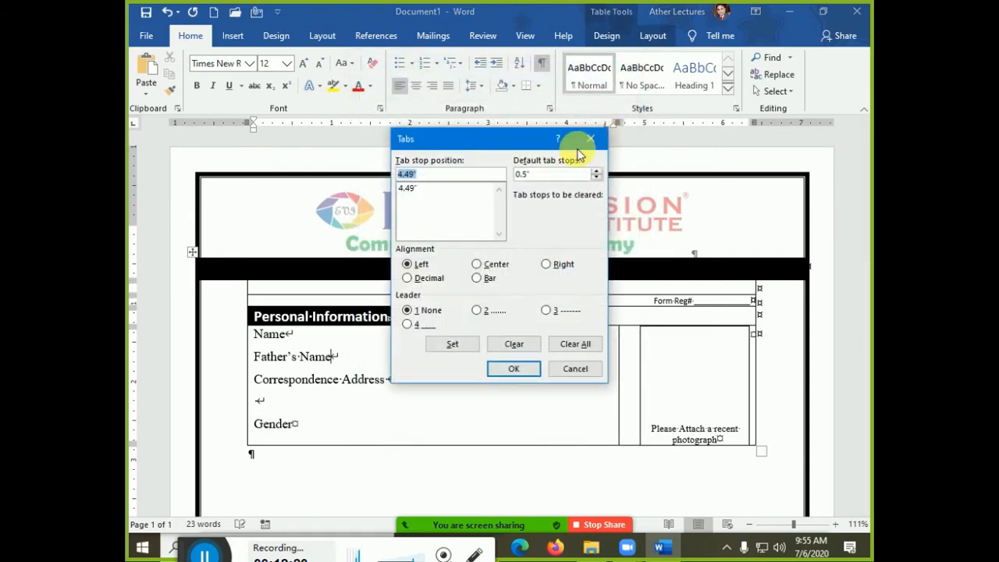
click(535, 173)
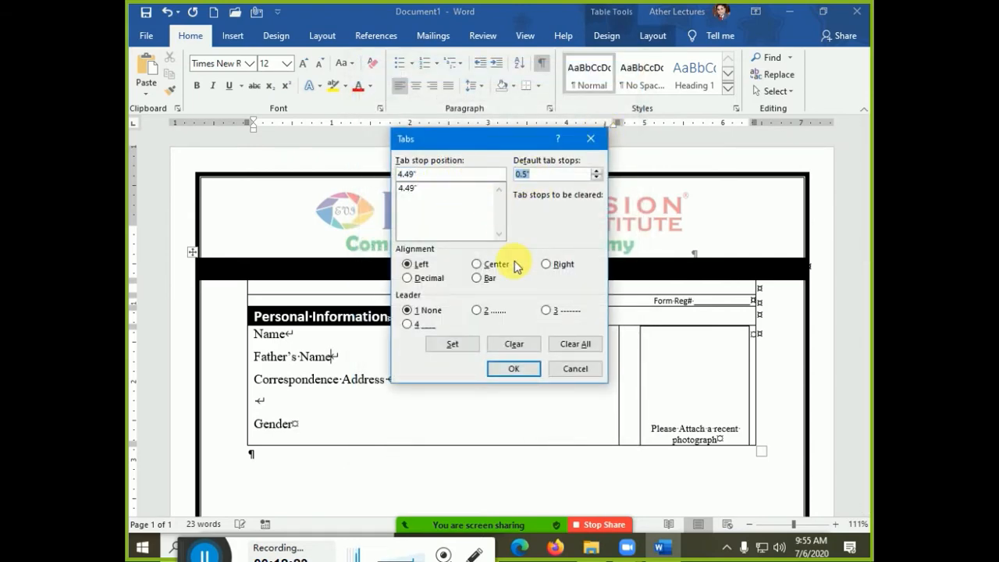
key(Escape)
scroll(350, 414, down, 3)
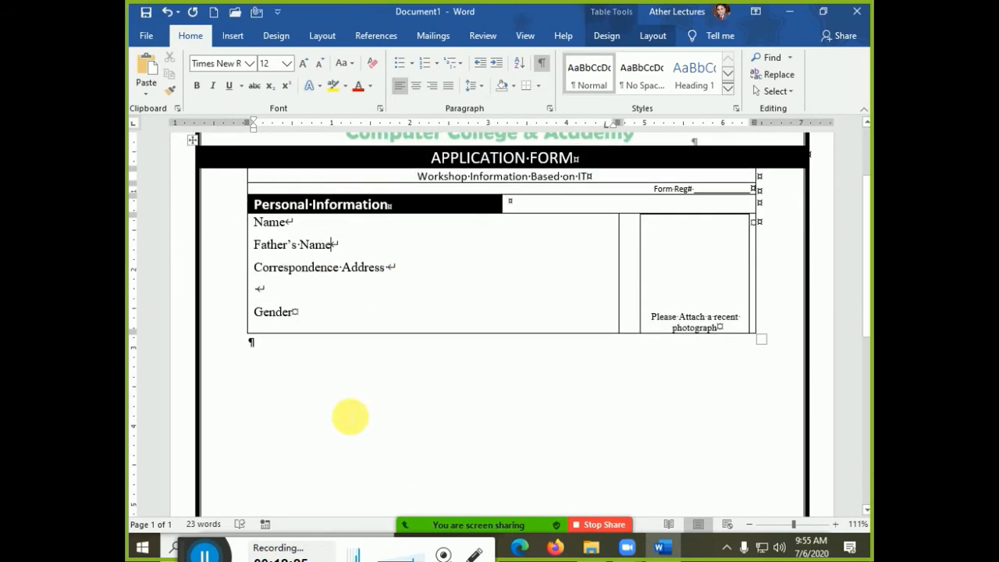
scroll(350, 415, down, 8)
scroll(351, 416, up, 3)
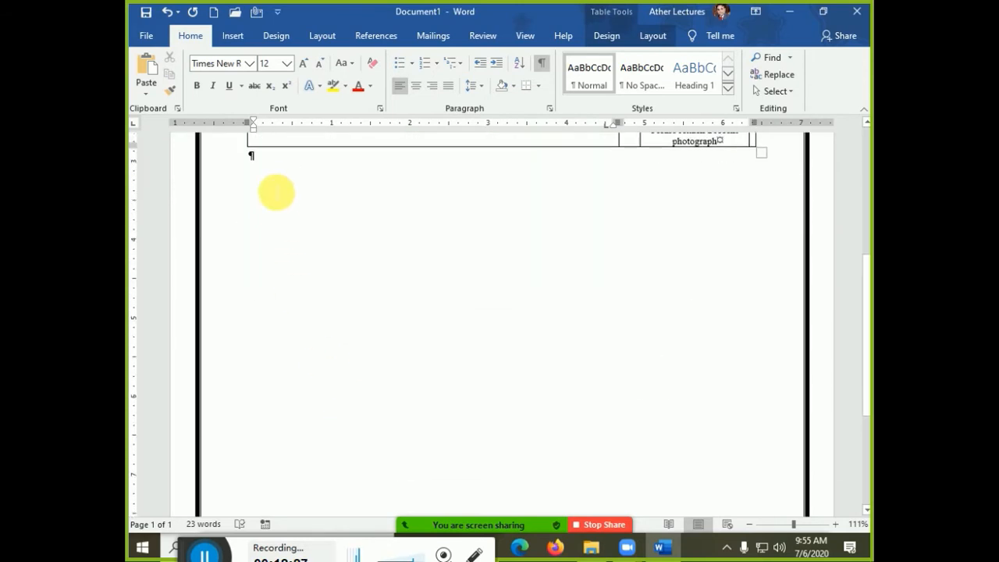
click(276, 184)
key(Tab)
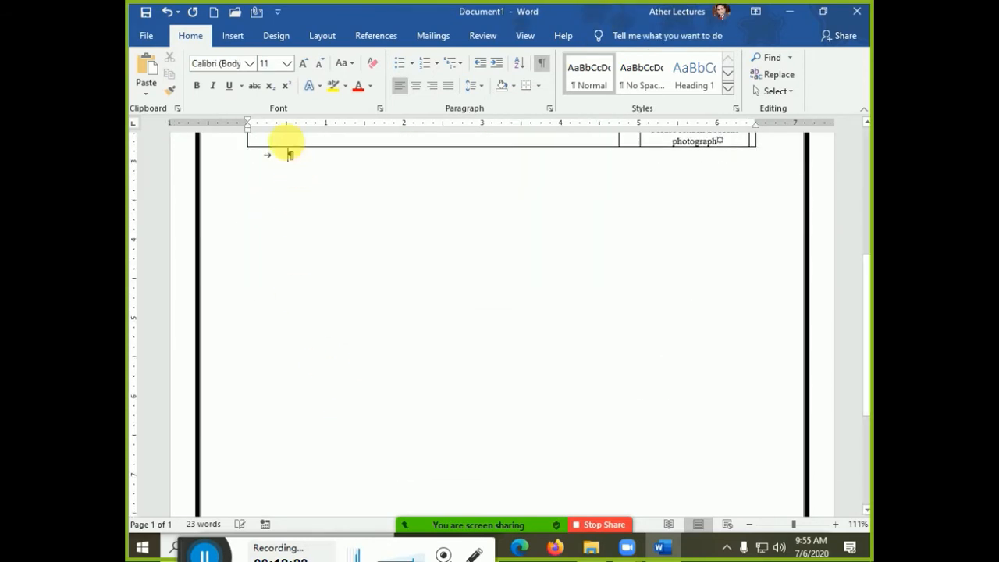
key(Tab)
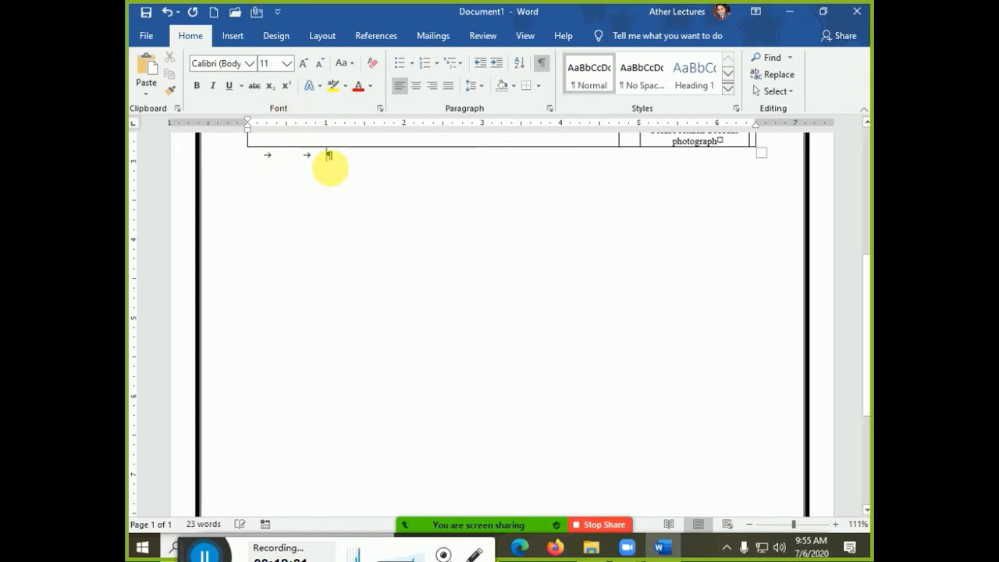
key(Tab)
key(Tab)
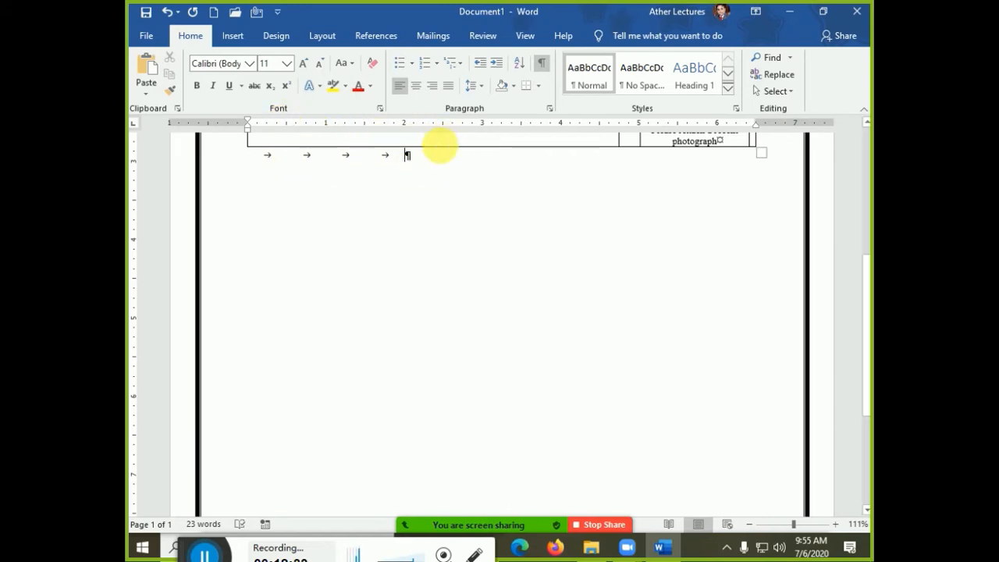
key(Tab)
key(ctrl+z)
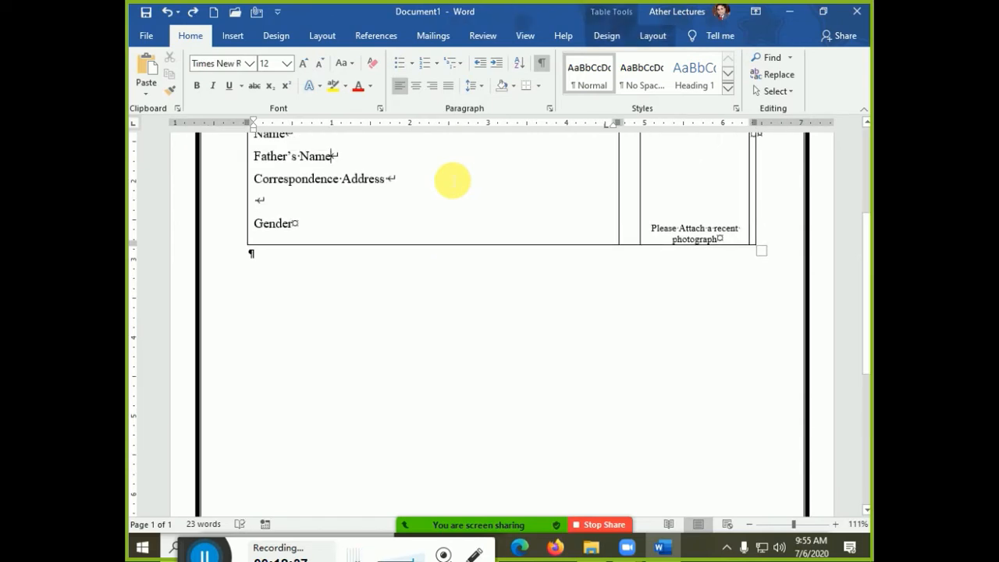
key(ctrl+z)
key(ctrl+z)
key(ctrl+z)
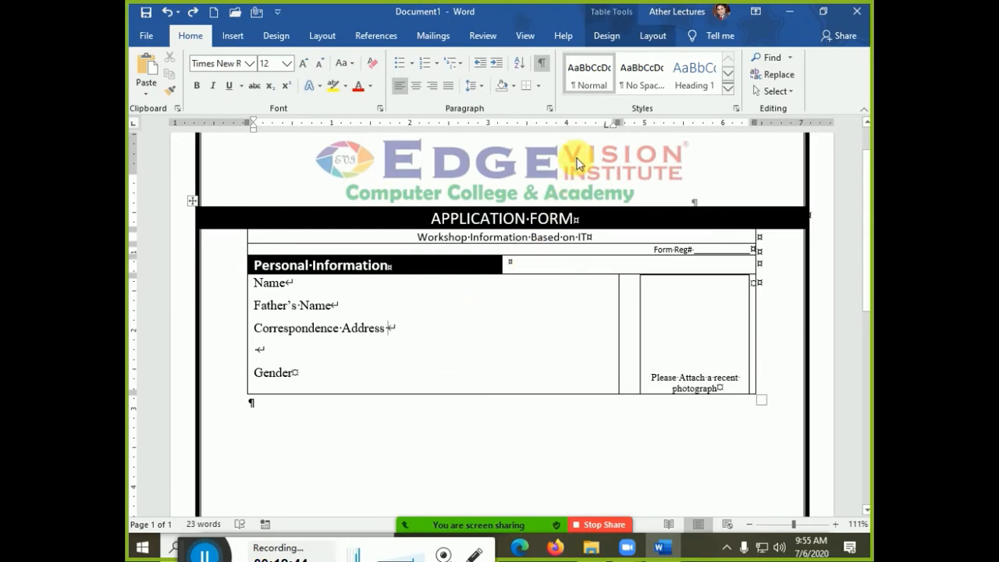
- Give the 4.49" tab stop a solid underline leader and tab after Name, Father's Name, Address and Gender
double_click(605, 126)
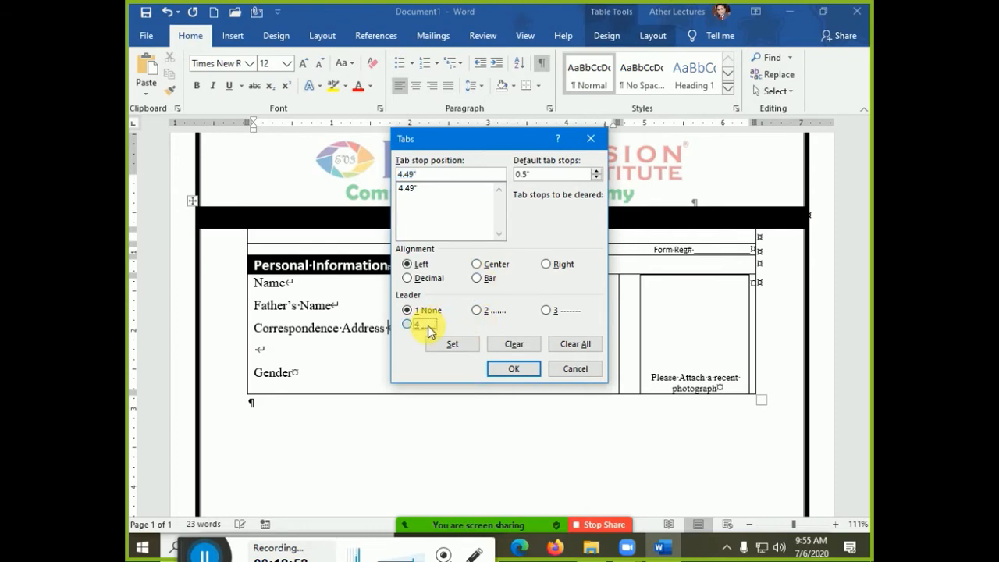
click(447, 343)
click(509, 364)
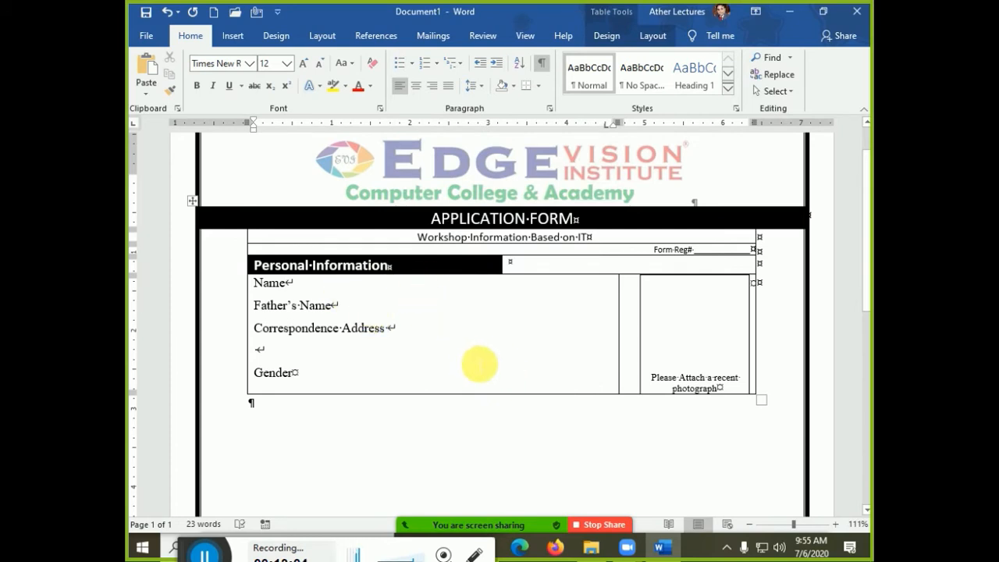
key(Tab)
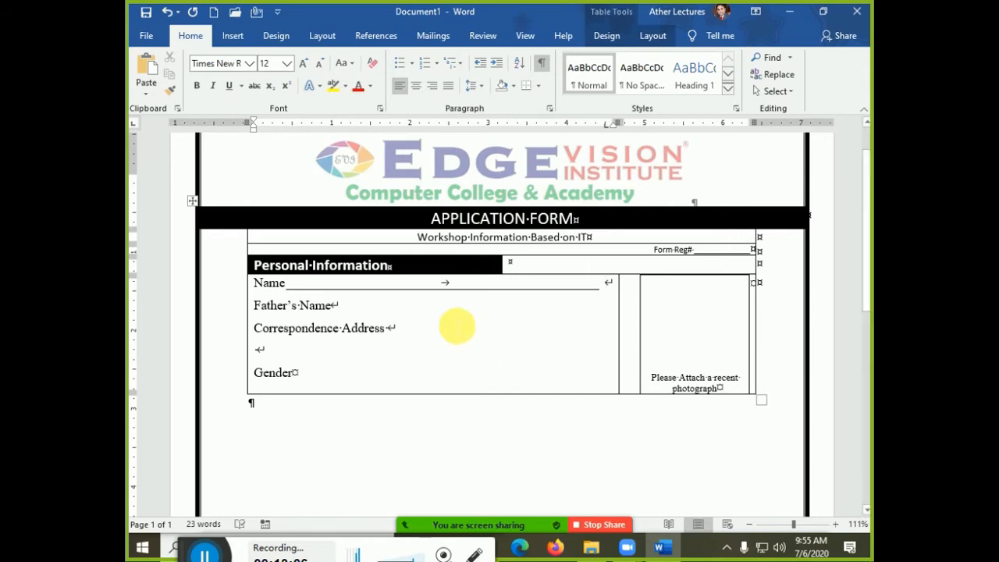
key(Down)
key(Tab)
key(Down)
key(Tab)
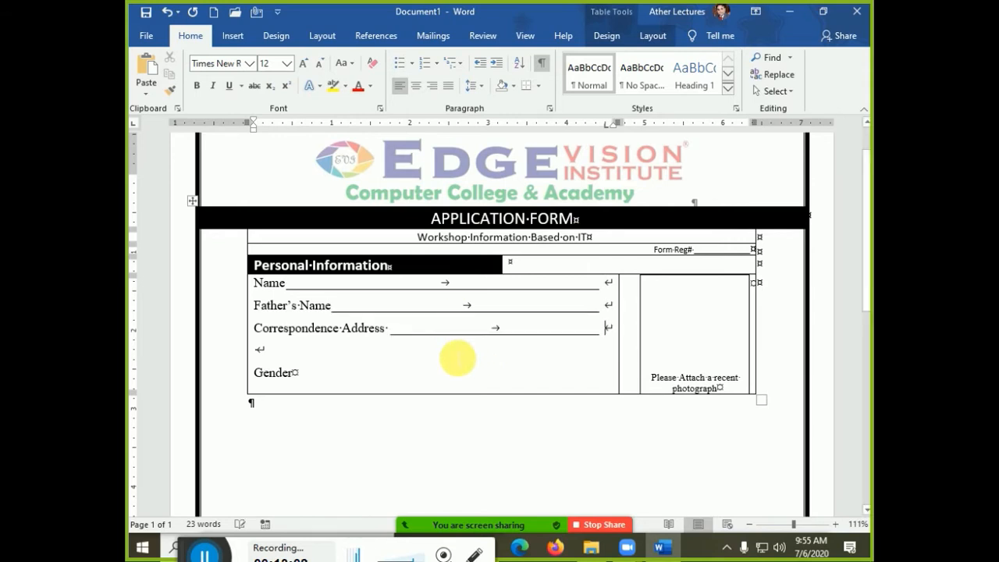
key(Down)
key(Tab)
key(Down)
key(Tab)
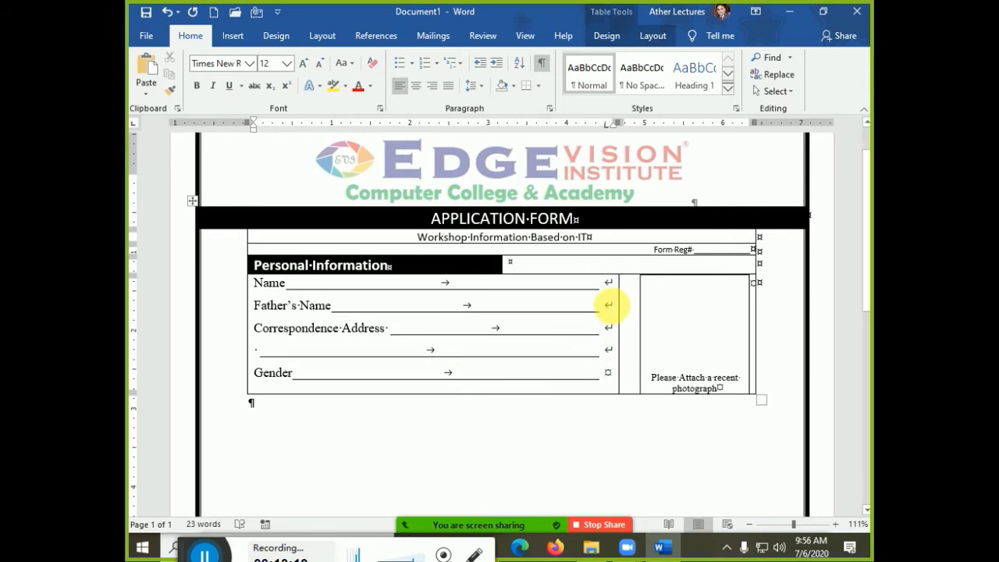
- Try a dashed leader on the 4.49" tab stop, then restore the solid underline leader
double_click(605, 125)
key(Escape)
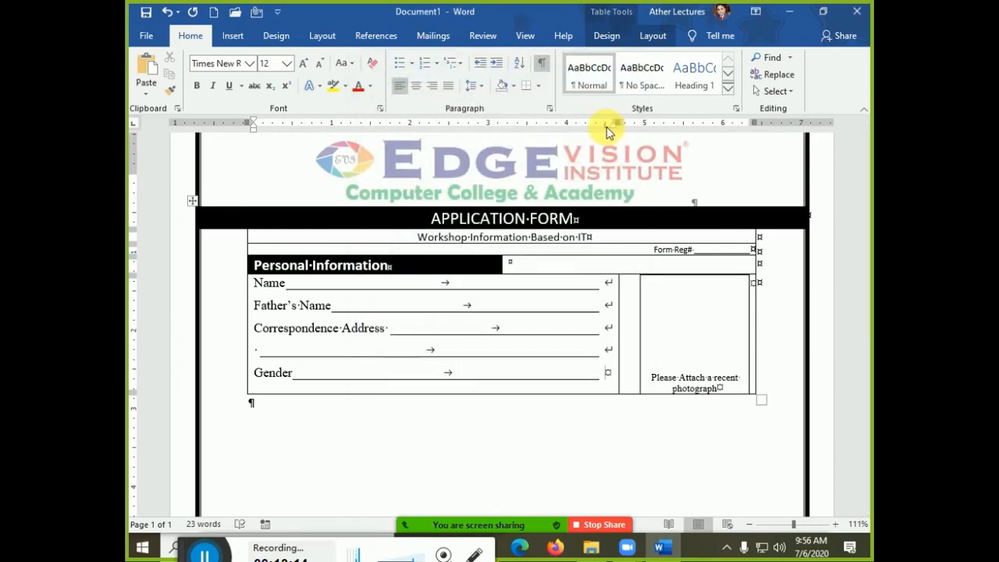
double_click(604, 126)
key(Escape)
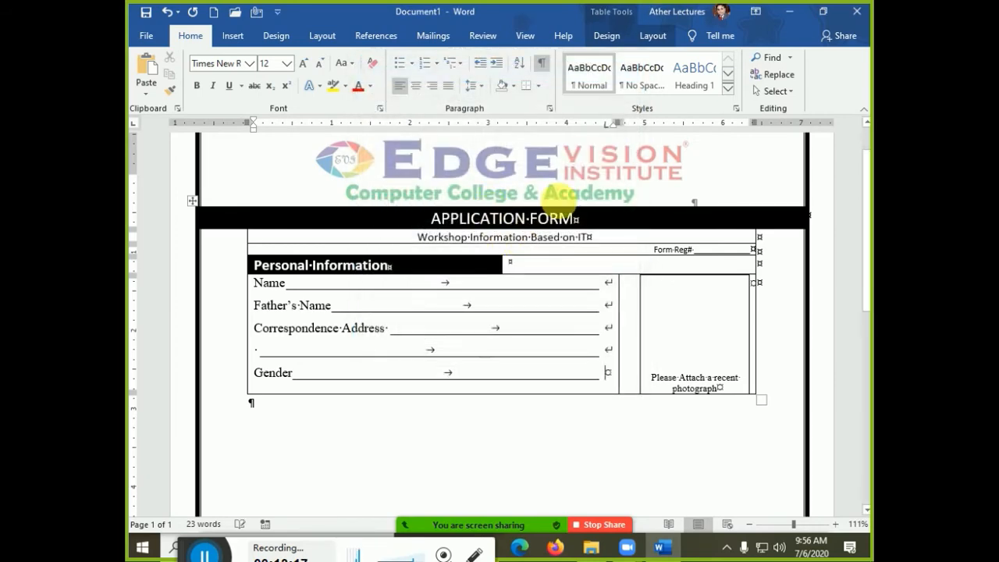
double_click(605, 125)
key(Escape)
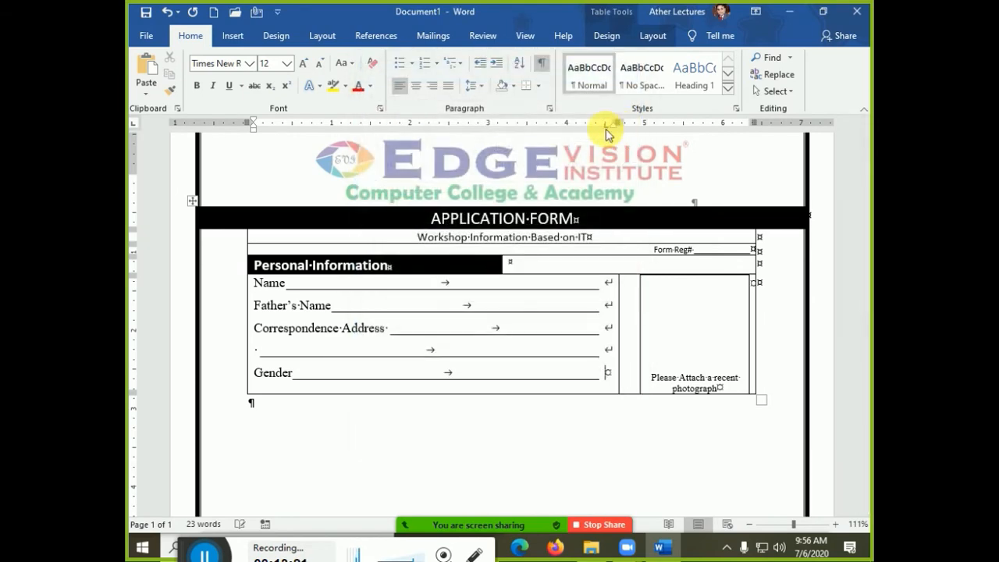
double_click(605, 126)
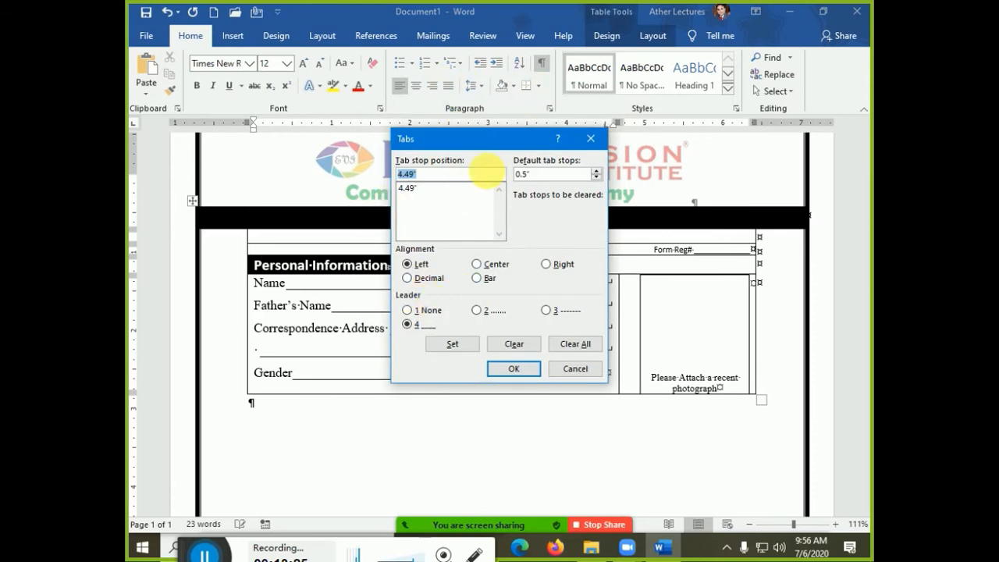
click(550, 311)
click(499, 368)
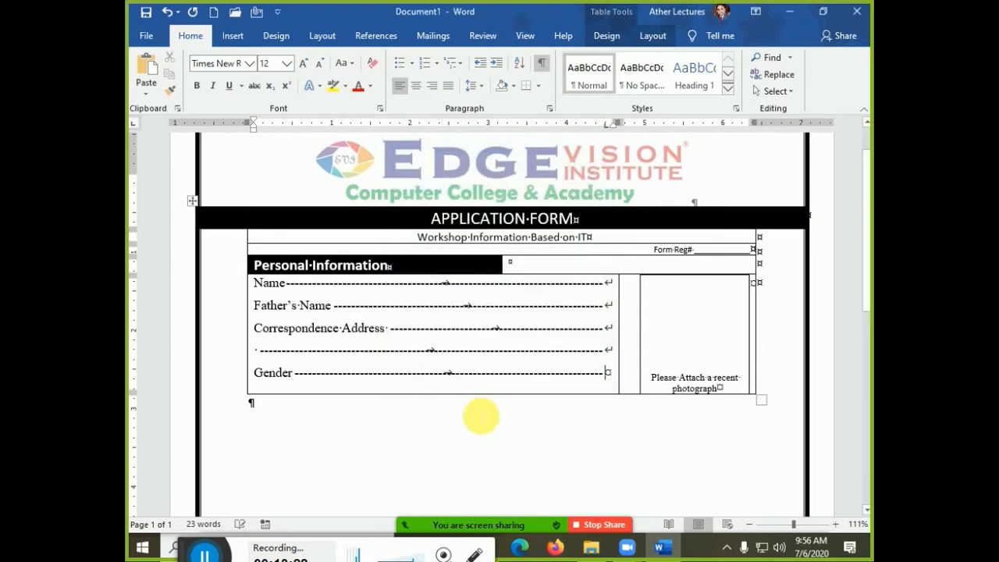
click(542, 64)
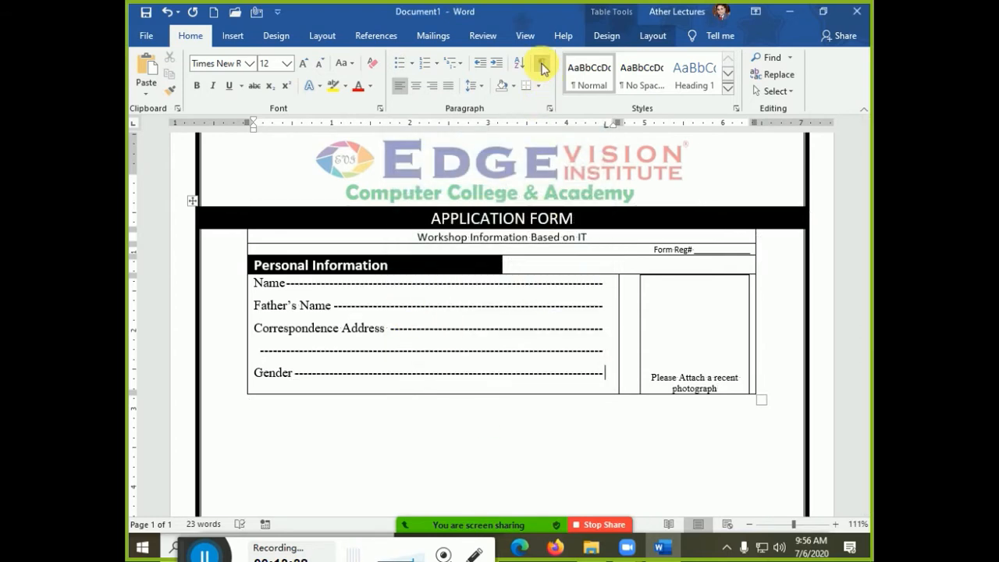
click(542, 64)
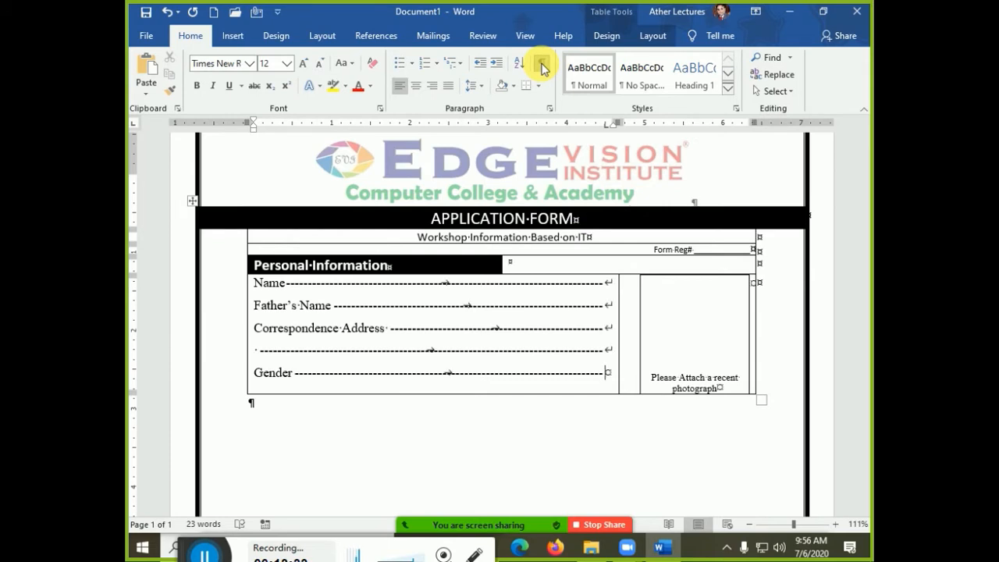
double_click(606, 126)
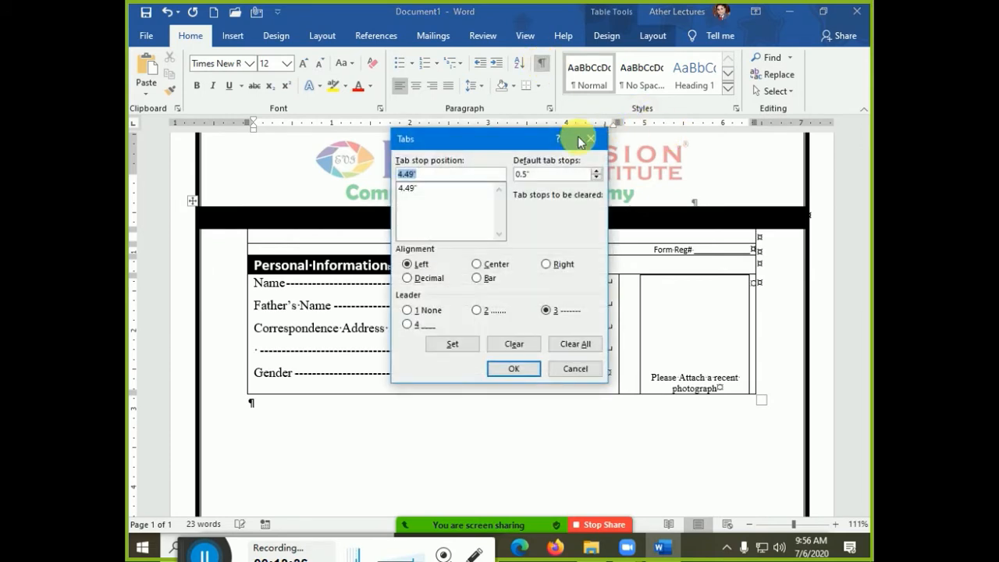
click(435, 329)
click(503, 370)
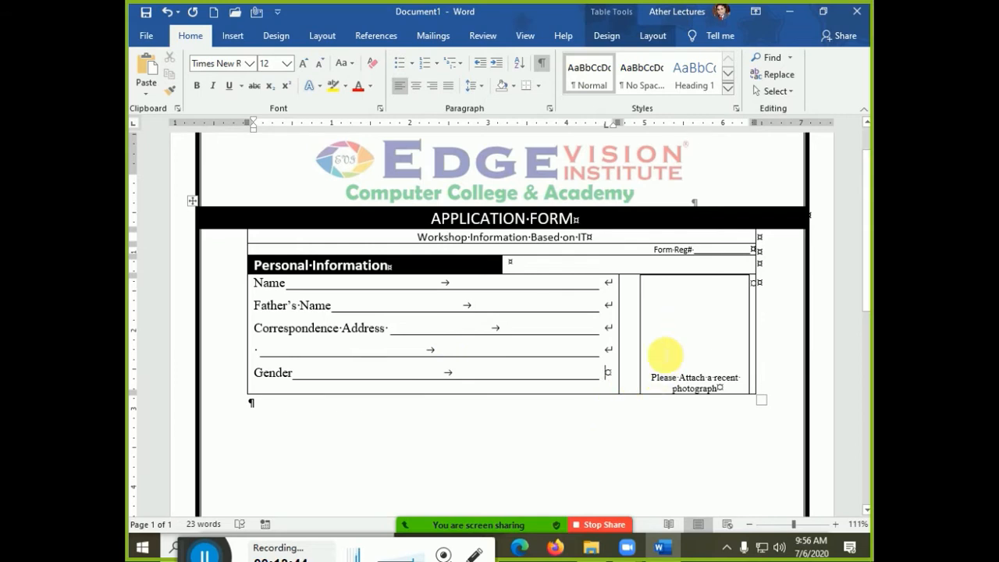
- Shorten the photo box inside its cell and start a new blank document
click(665, 355)
drag(755, 400, 742, 384)
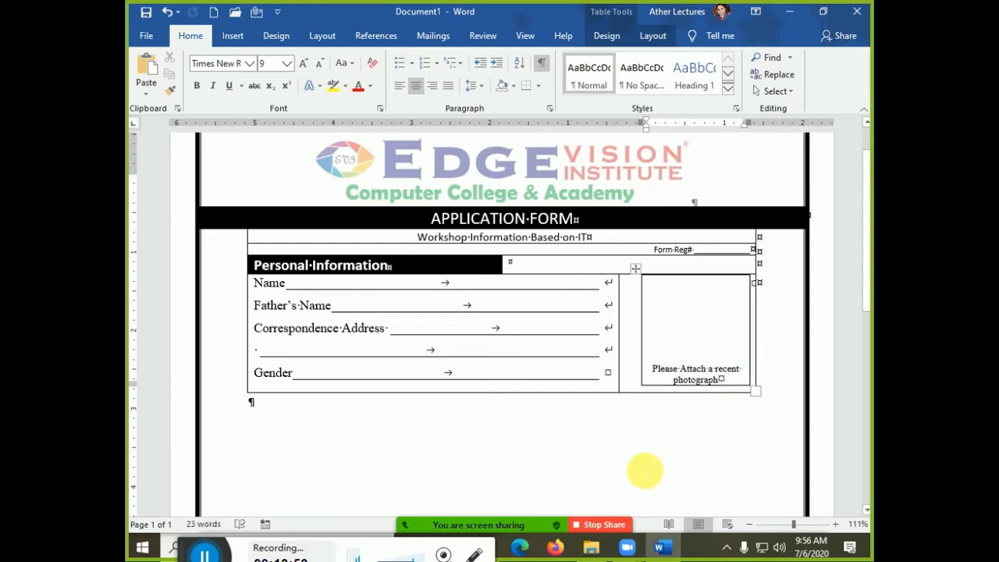
key(alt)
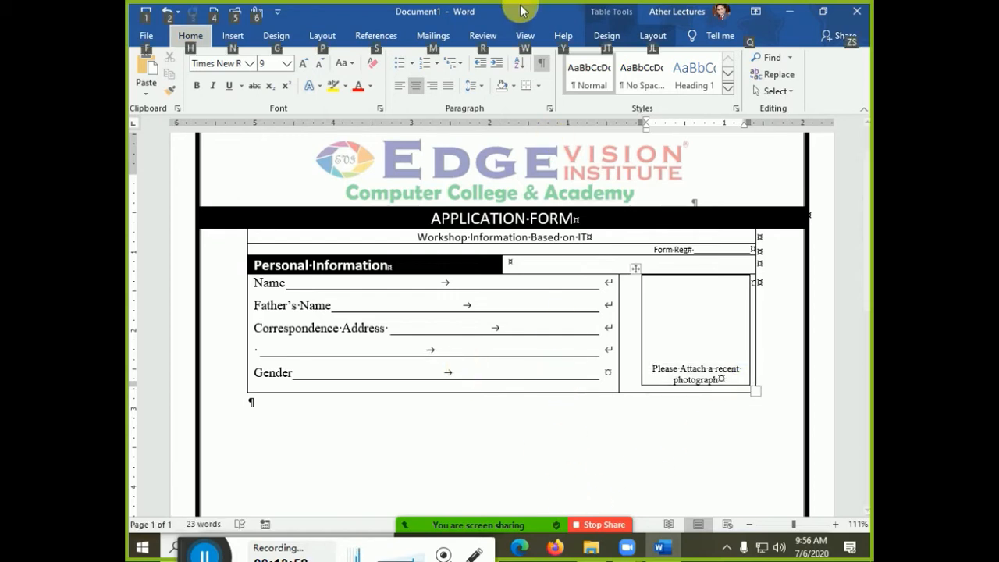
key(alt)
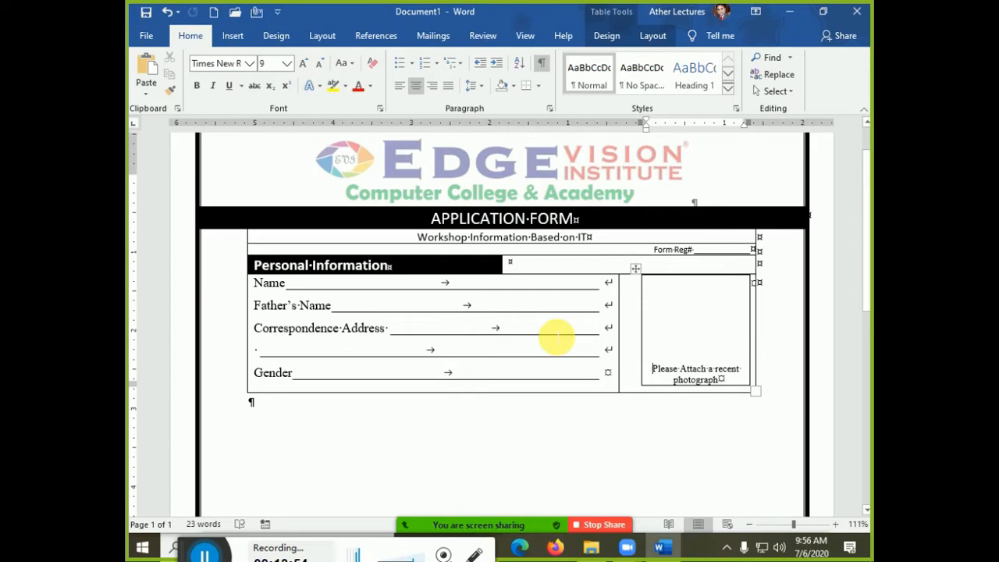
key(ctrl+n)
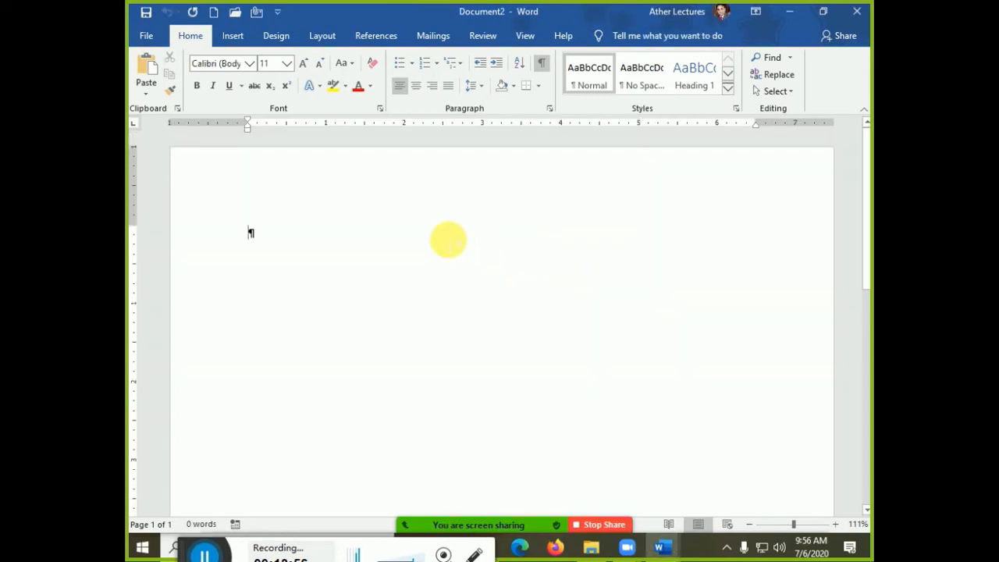
- Insert trial tabs on the blank line and set the default tab spacing to 1"
key(Tab)
drag(261, 232, 290, 234)
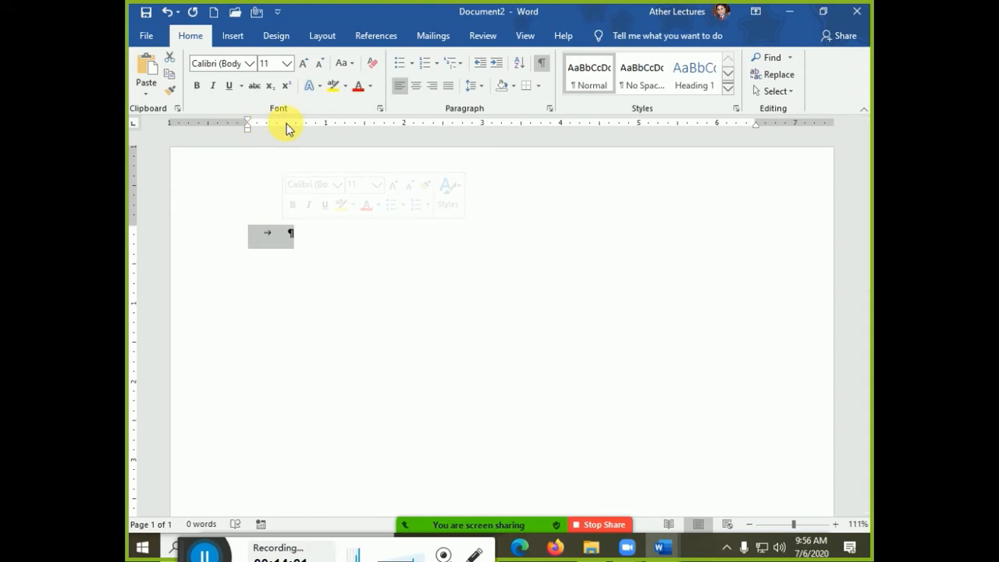
key(Tab)
key(Tab)
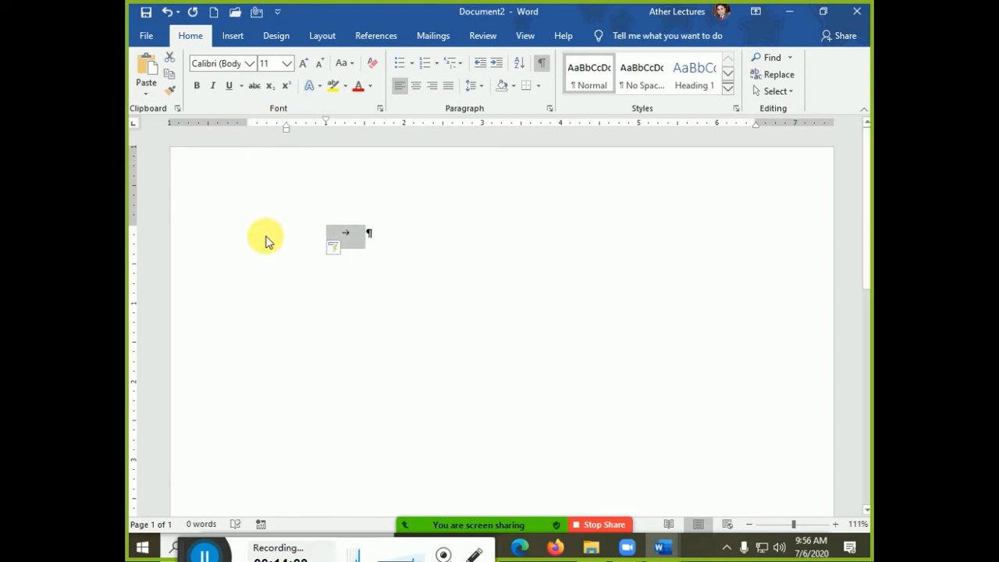
key(ctrl+z)
key(ctrl+z)
key(ctrl+z)
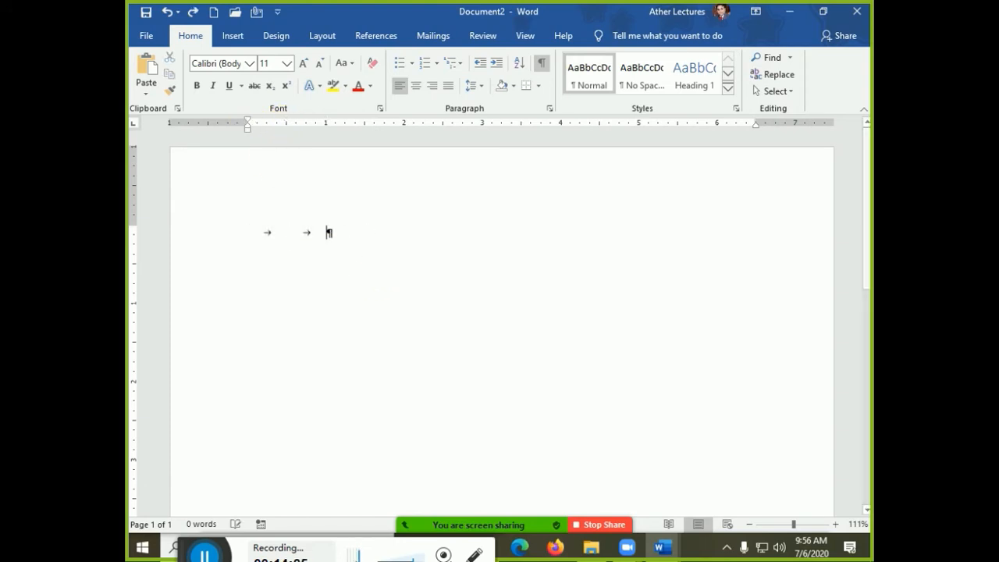
key(Tab)
key(Tab)
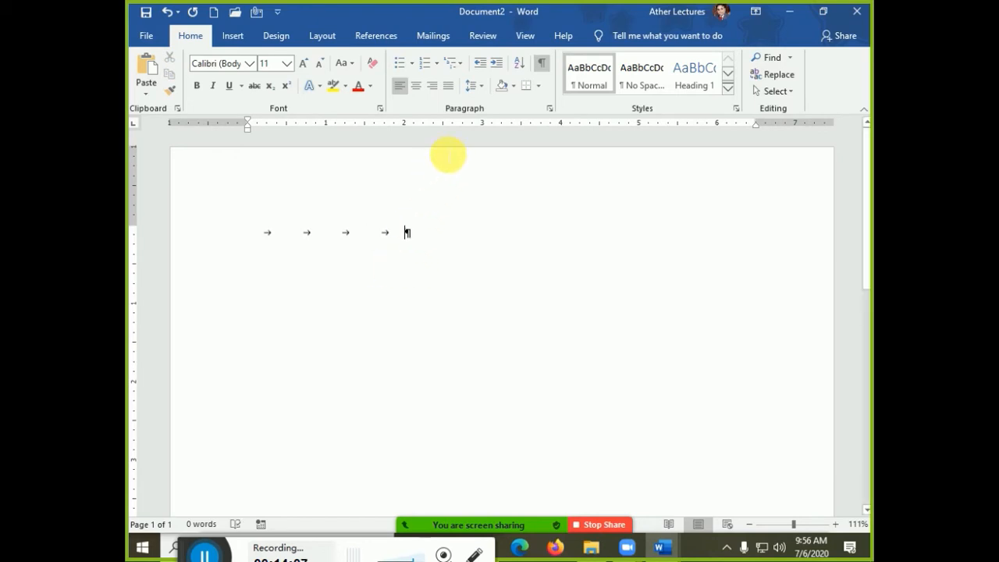
click(549, 108)
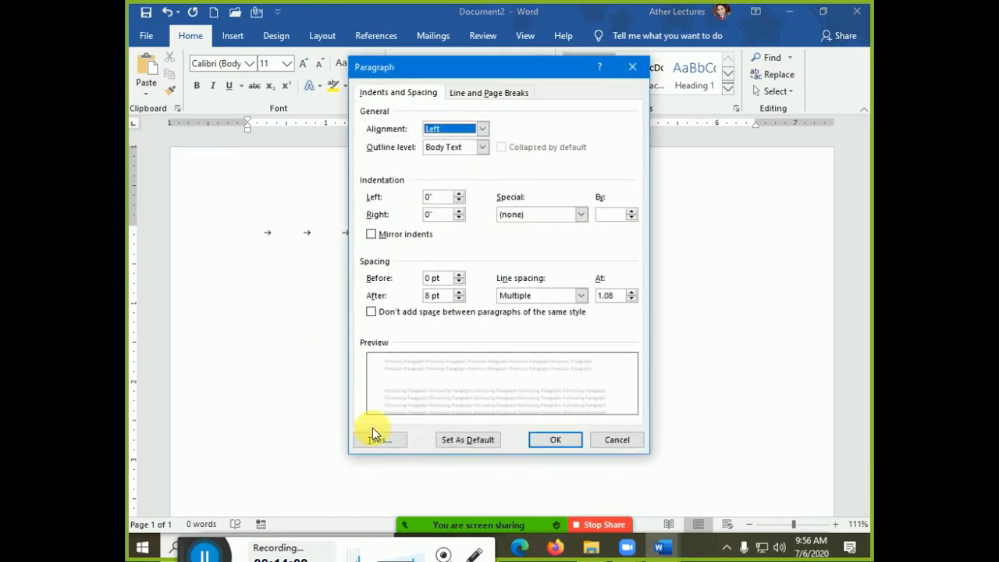
click(386, 434)
drag(548, 174, 518, 174)
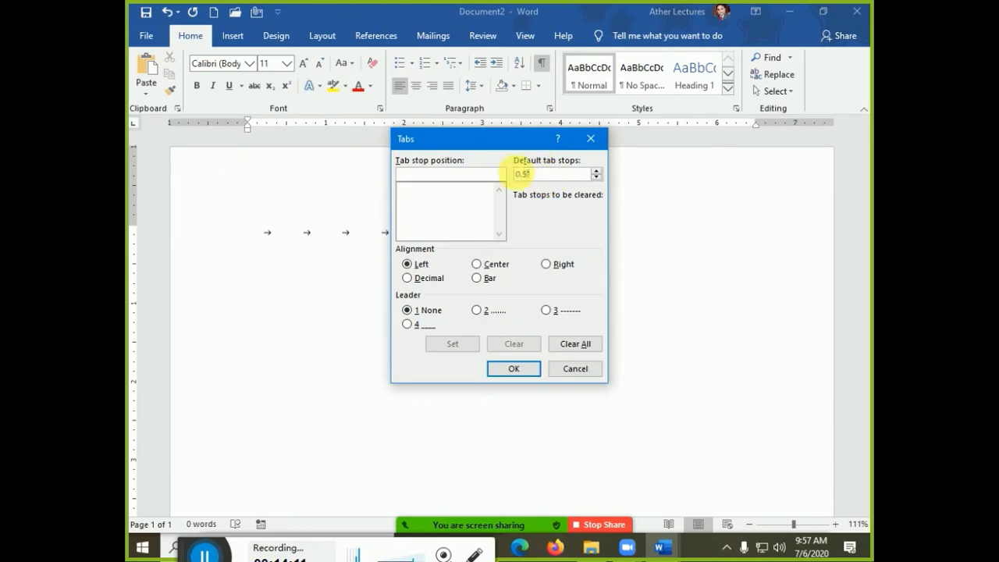
text(1)
click(519, 371)
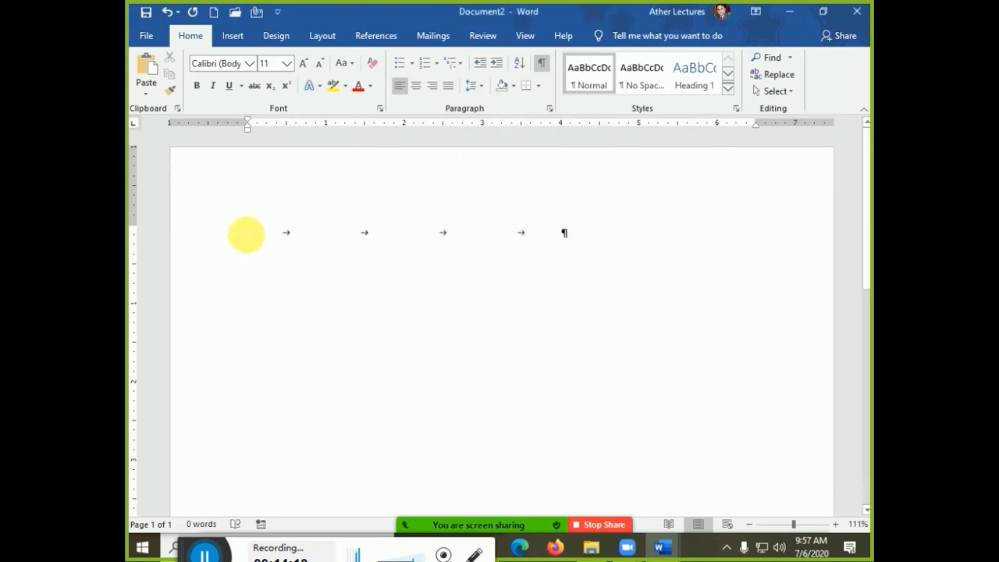
- Change the default tab spacing to 0.5" and delete the tab characters from the line
drag(250, 231, 541, 252)
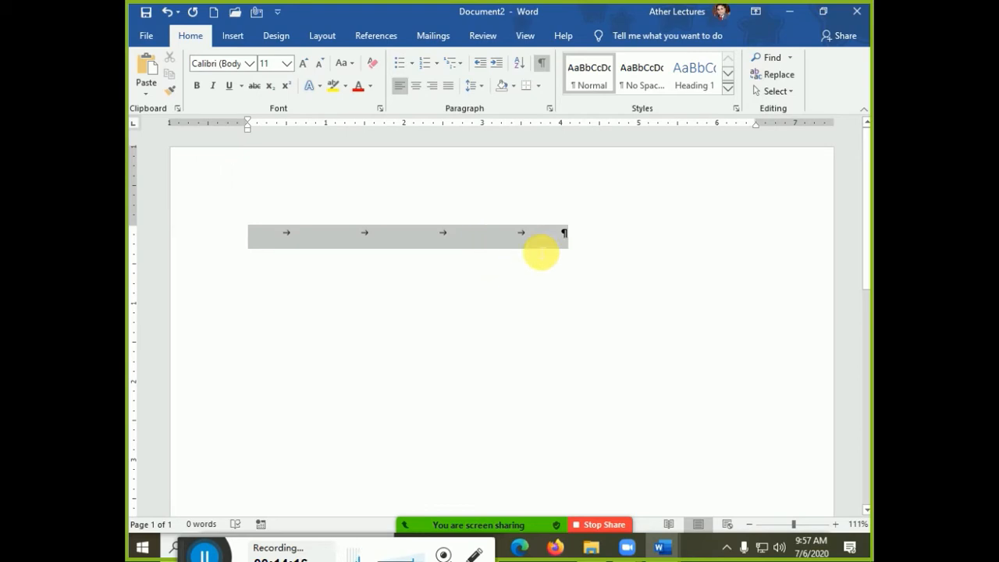
click(549, 108)
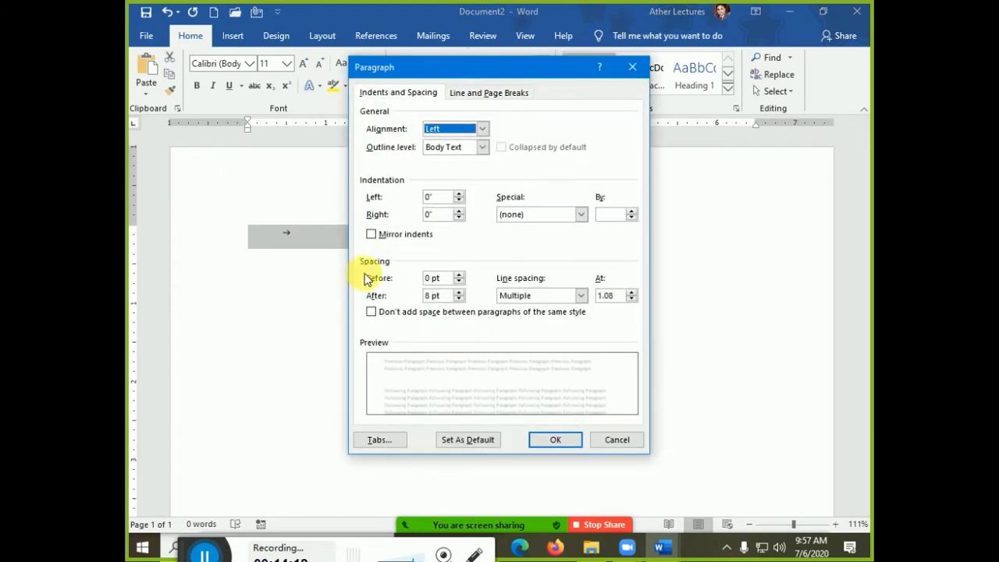
click(394, 439)
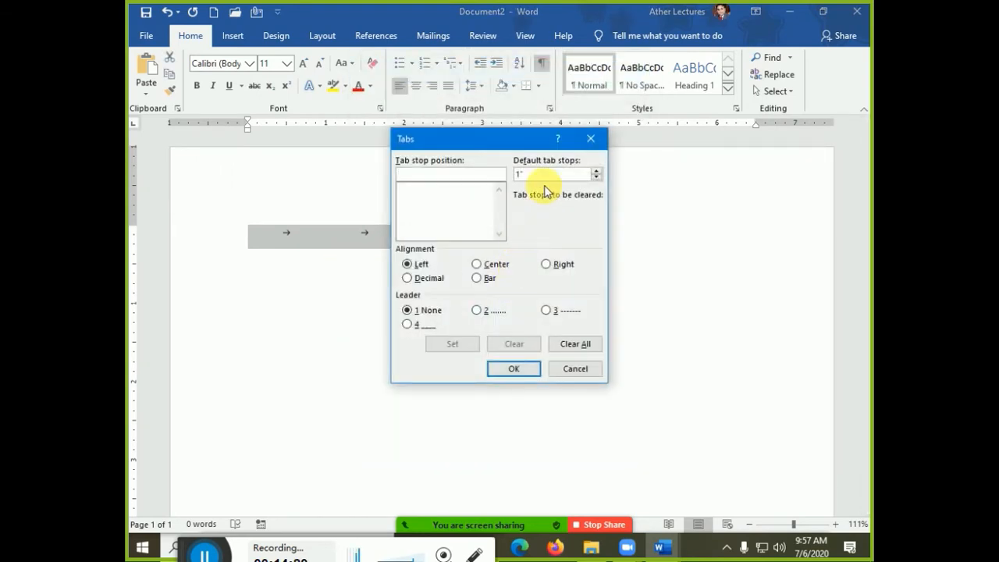
key(Tab)
text(0.)
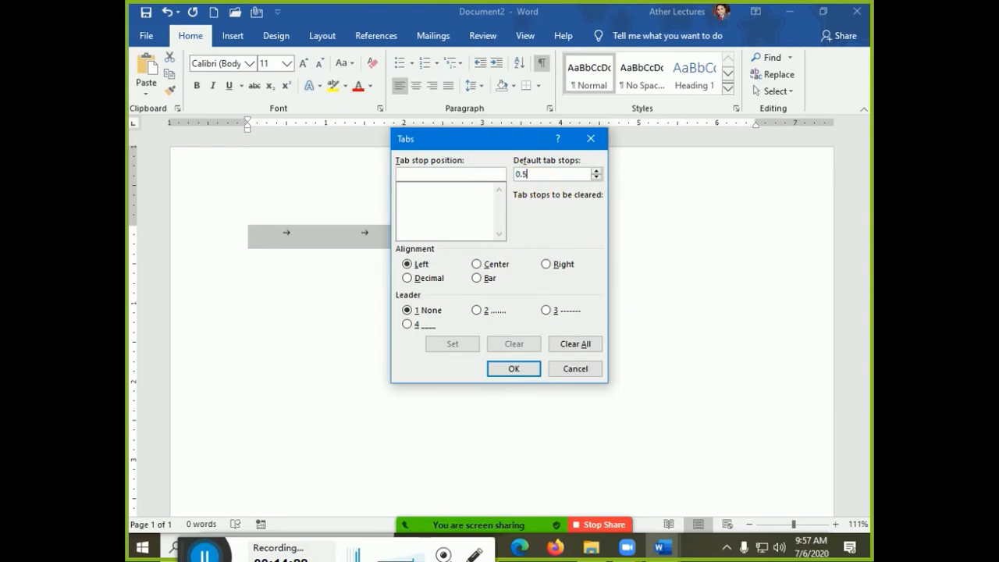
key(Return)
key(Delete)
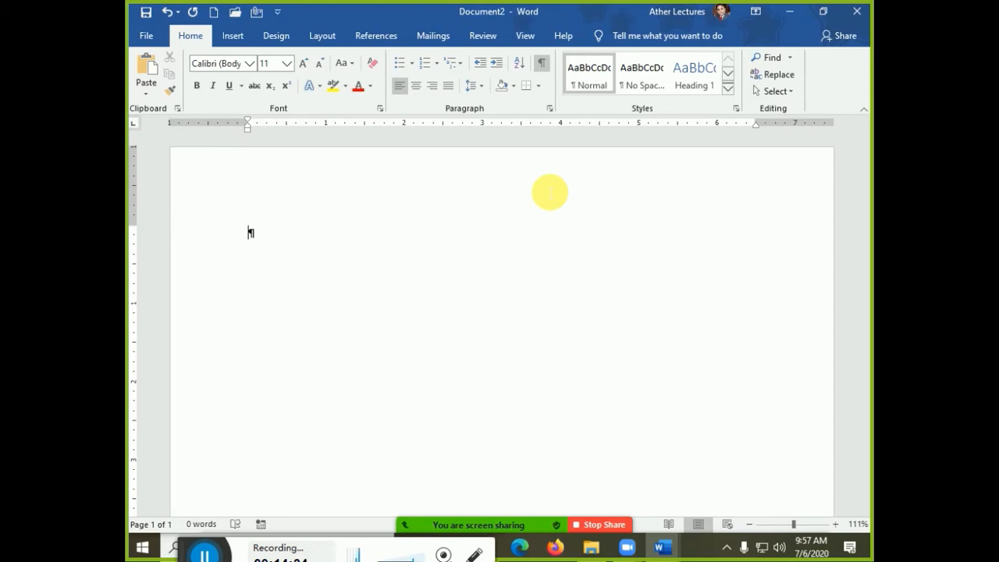
- Insert a tab and set a left-aligned tab stop at 3.25" in the Tabs dialog
key(Tab)
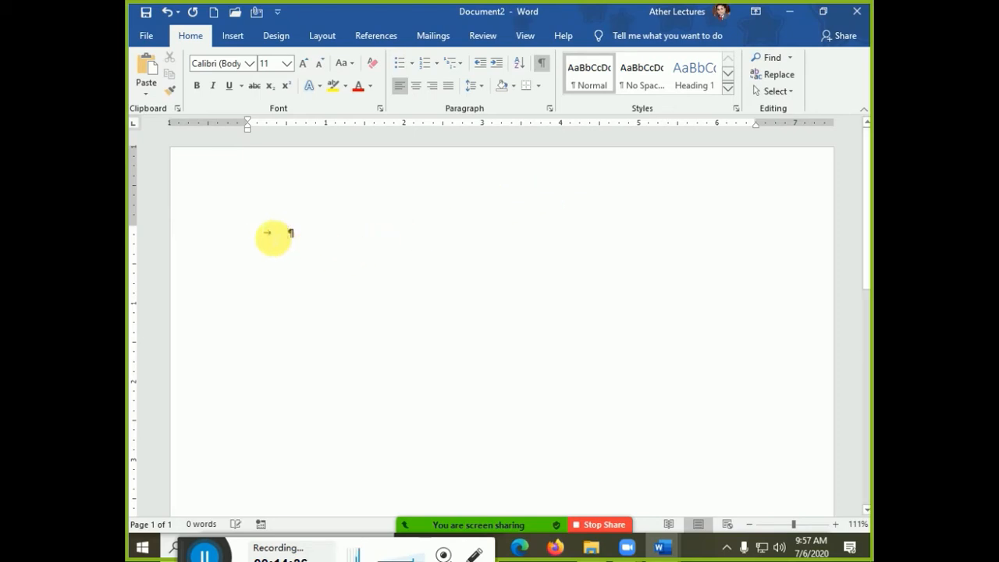
click(550, 108)
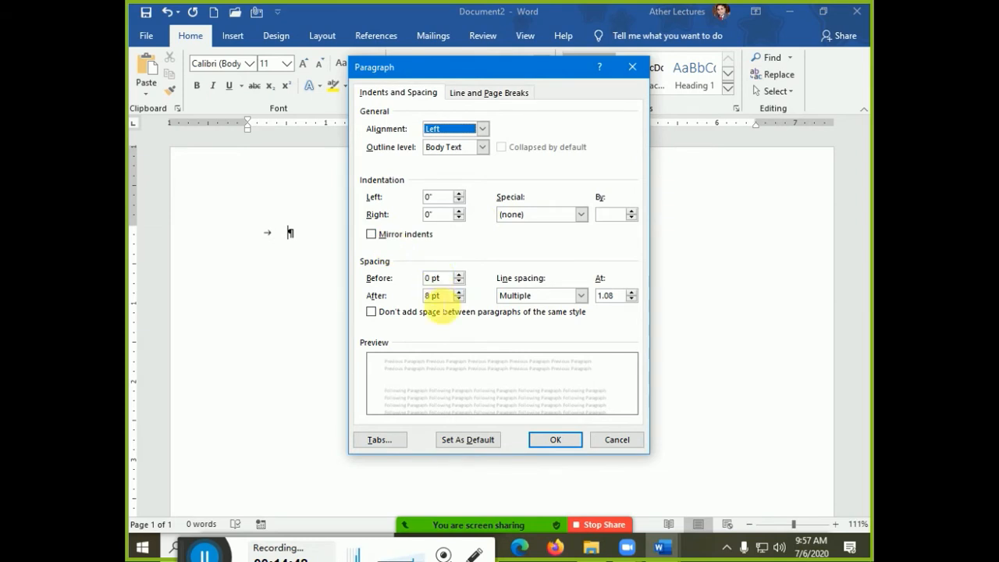
click(379, 439)
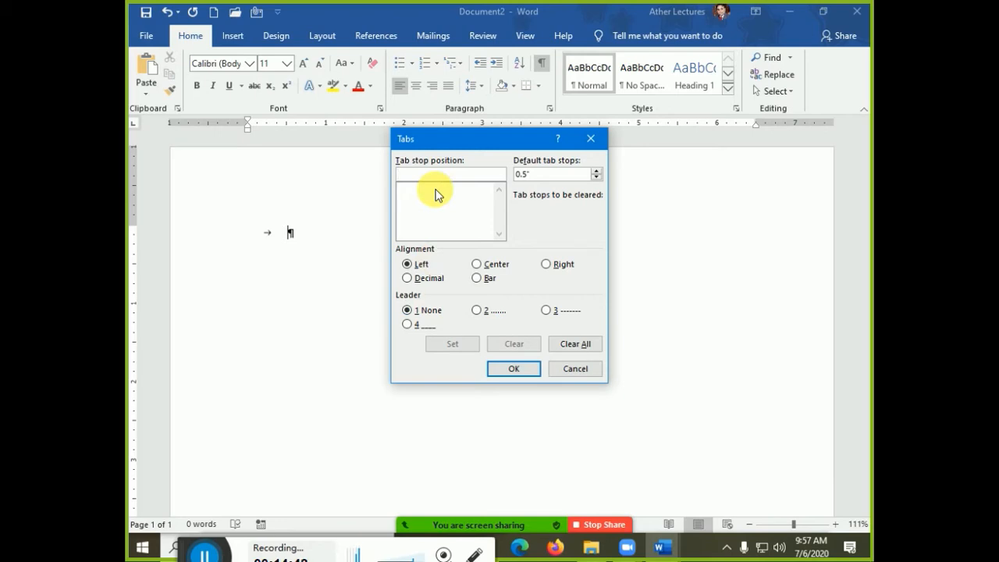
text(3.25)
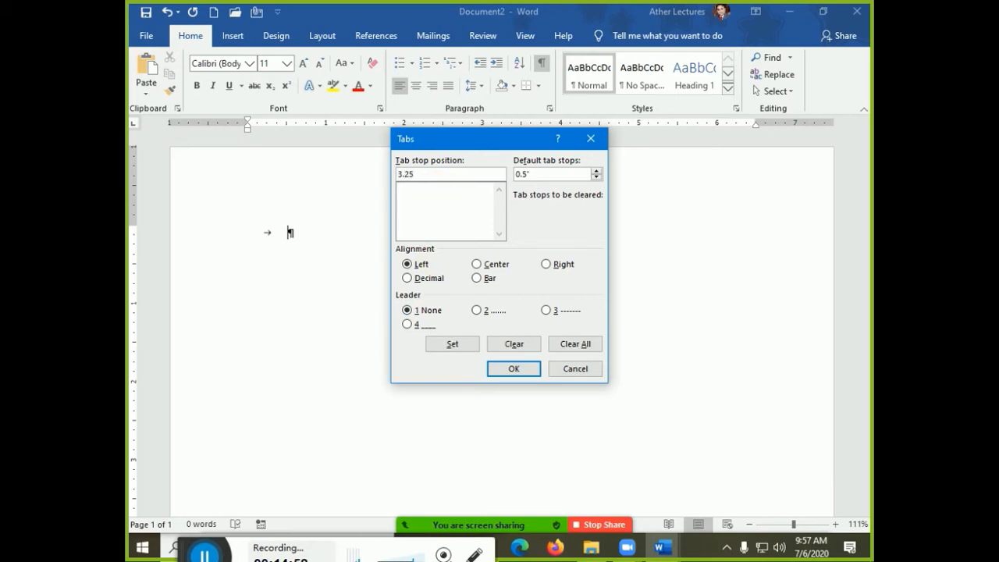
click(467, 343)
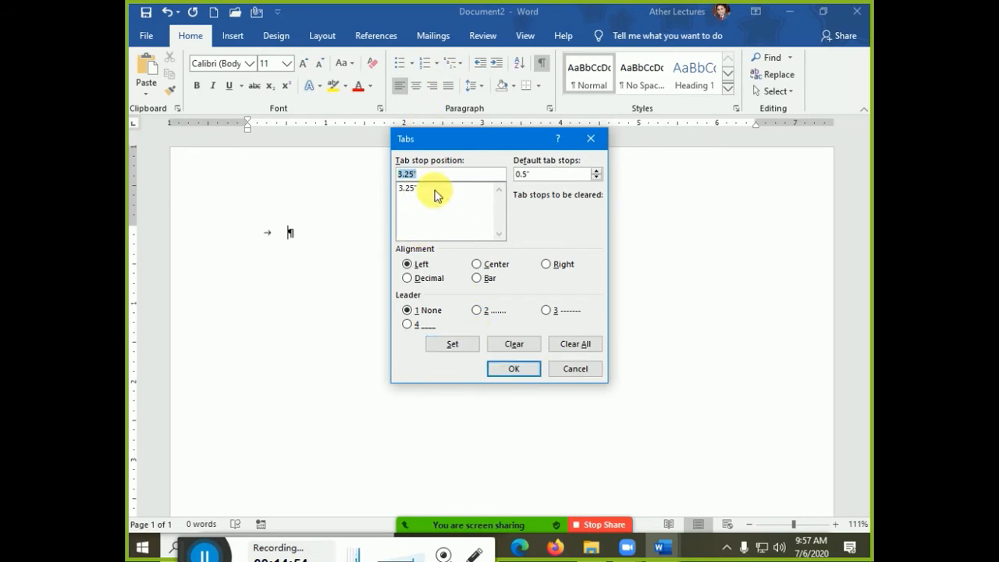
click(407, 190)
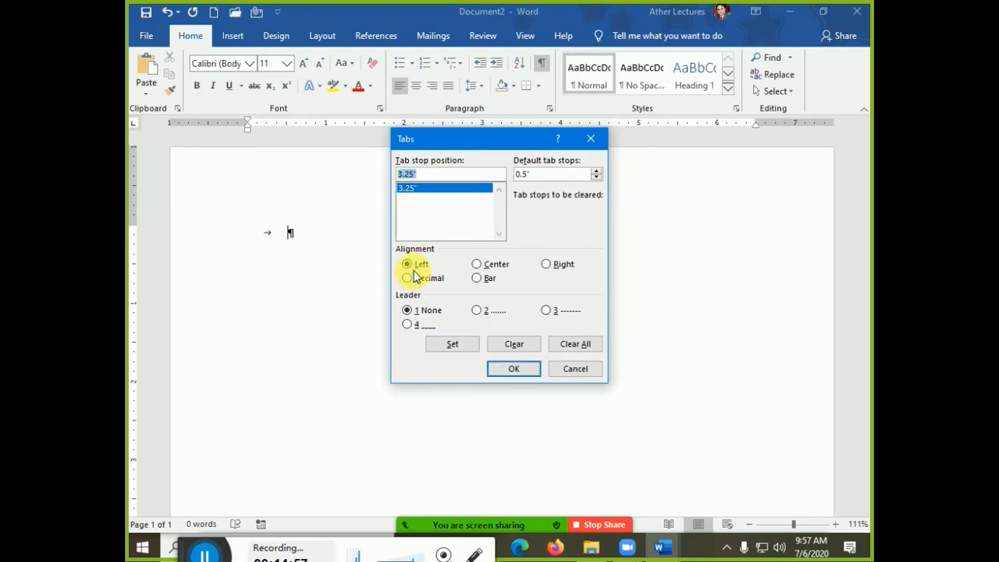
click(493, 264)
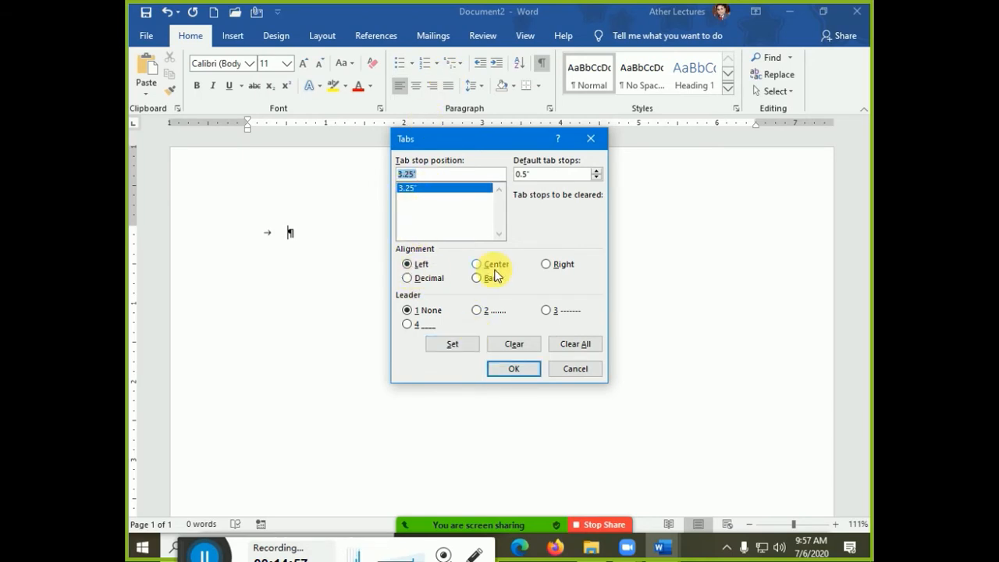
click(407, 264)
click(452, 343)
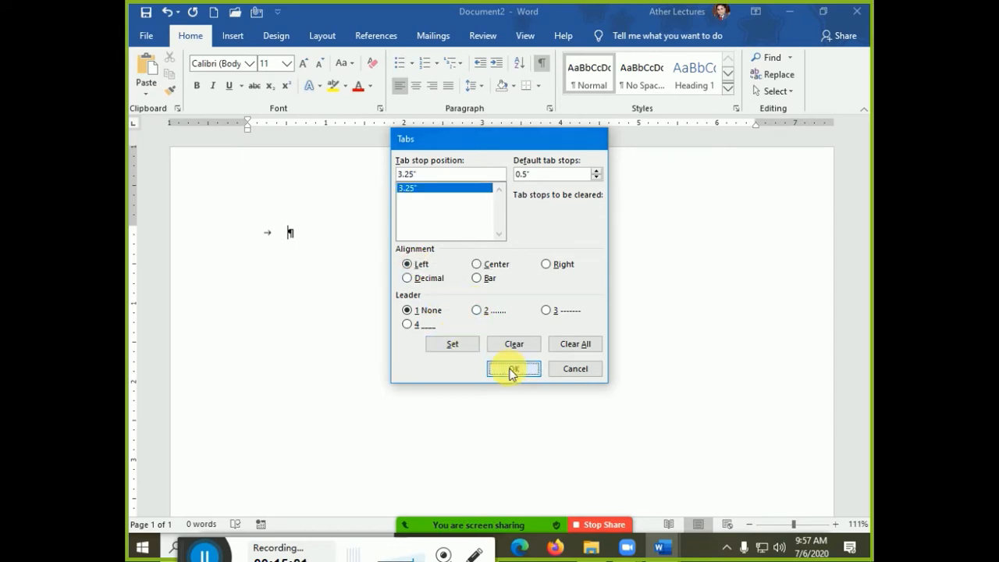
click(512, 368)
- Type placeholder text around the tab and make the 3.25" tab stop center-aligned
text(Asdfas dfasd)
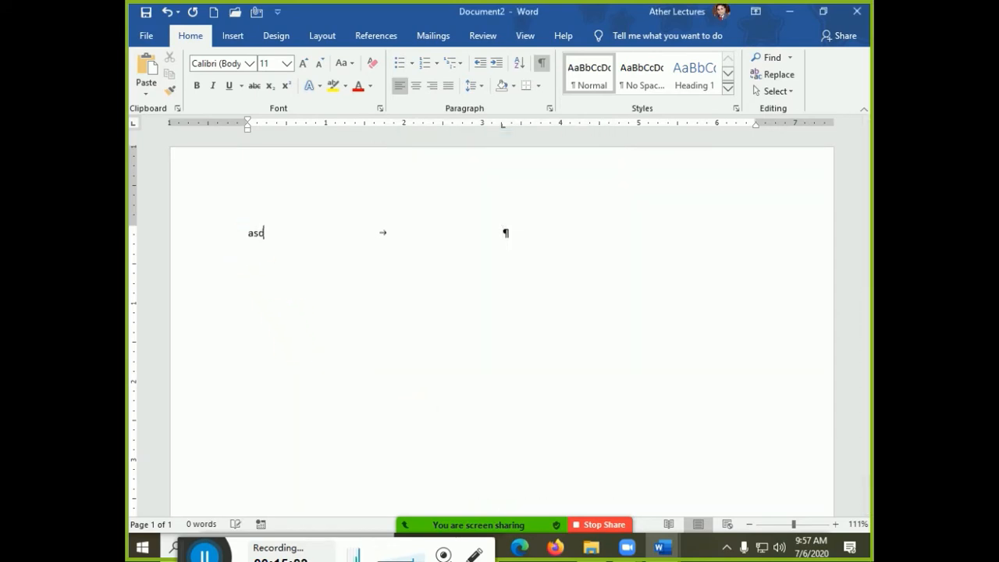
click(544, 242)
text(asdf as)
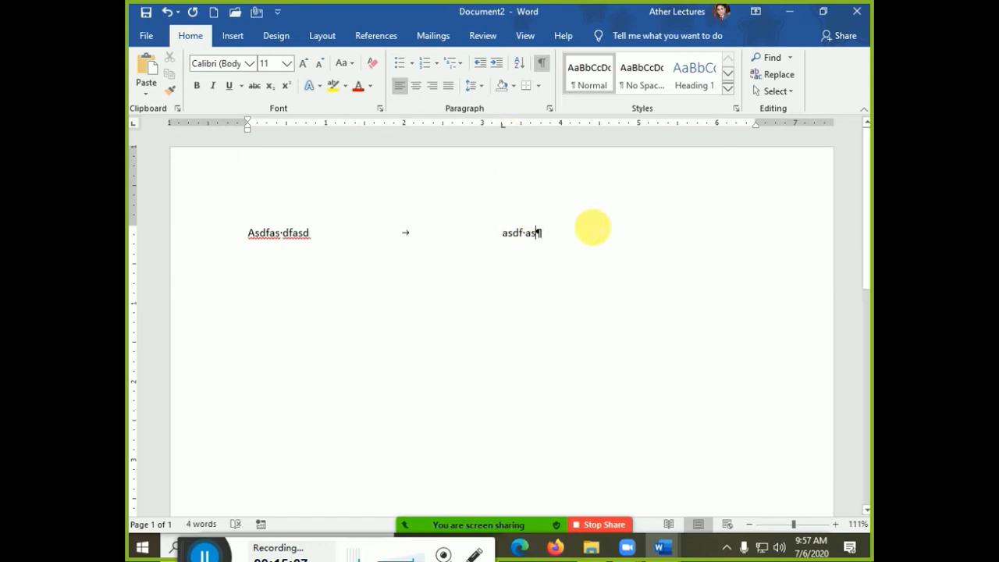
double_click(501, 124)
click(411, 189)
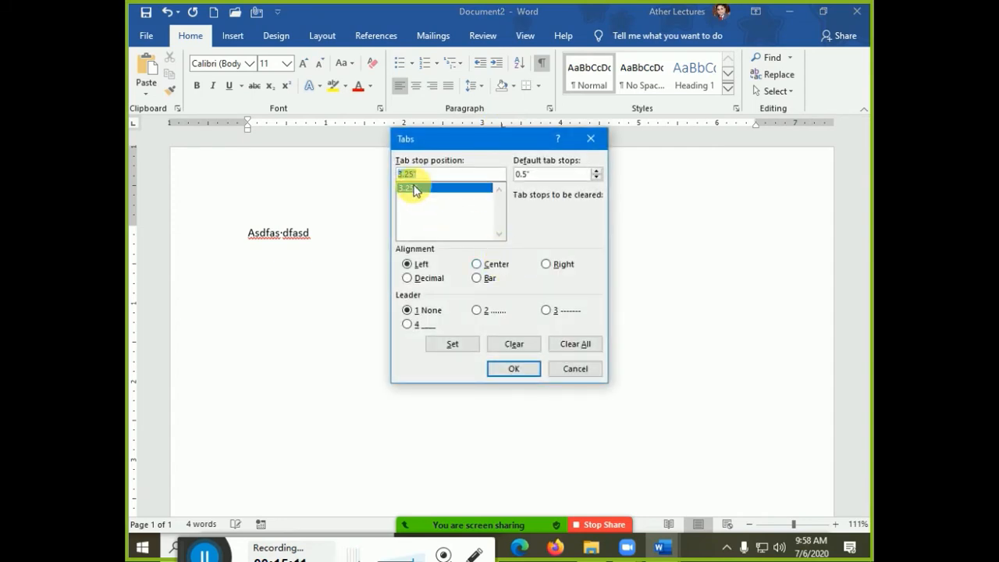
click(475, 264)
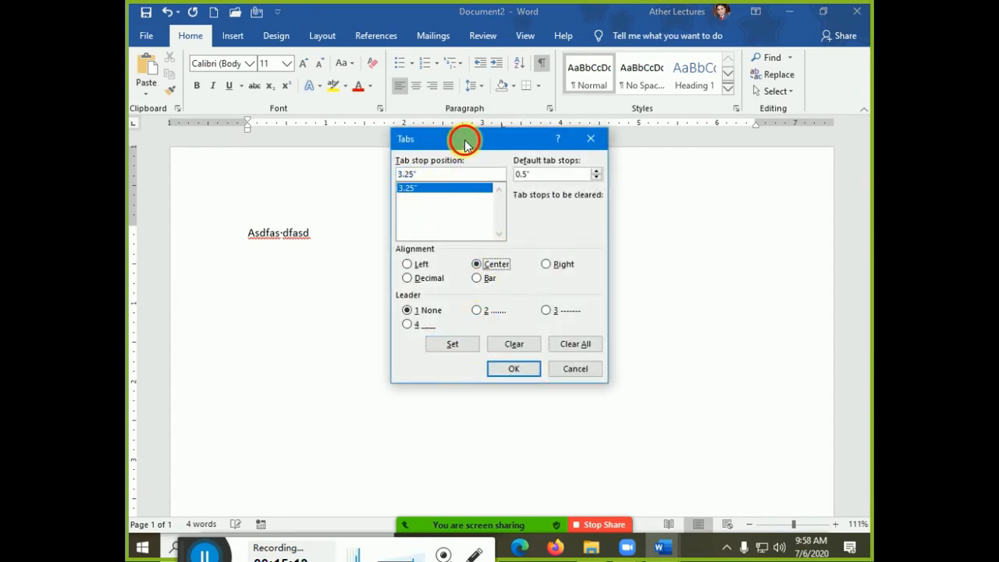
drag(461, 138, 295, 101)
click(273, 302)
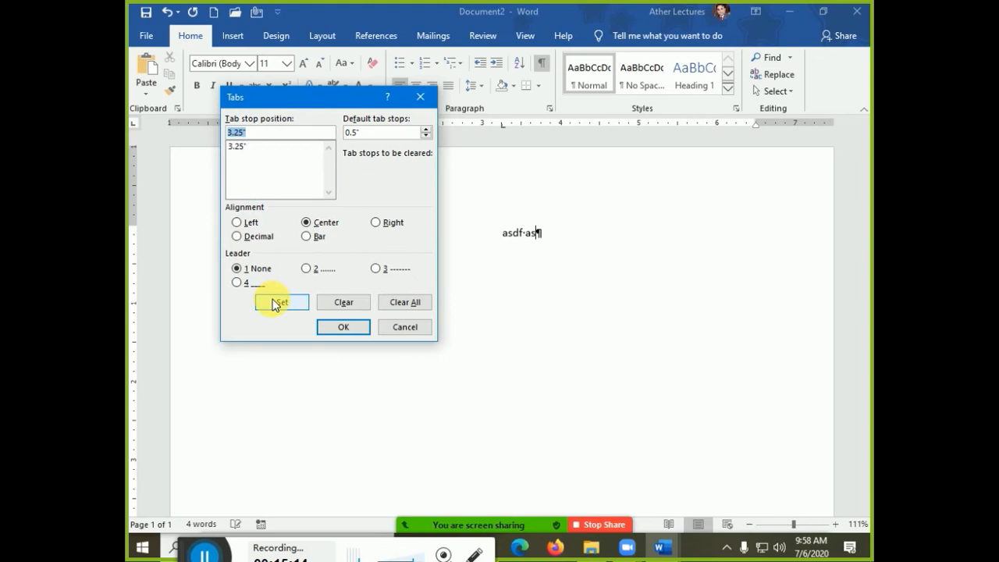
click(342, 326)
- Add a right-aligned tab stop near 6.06", nudge it right, and type text at it
text(sdfadf)
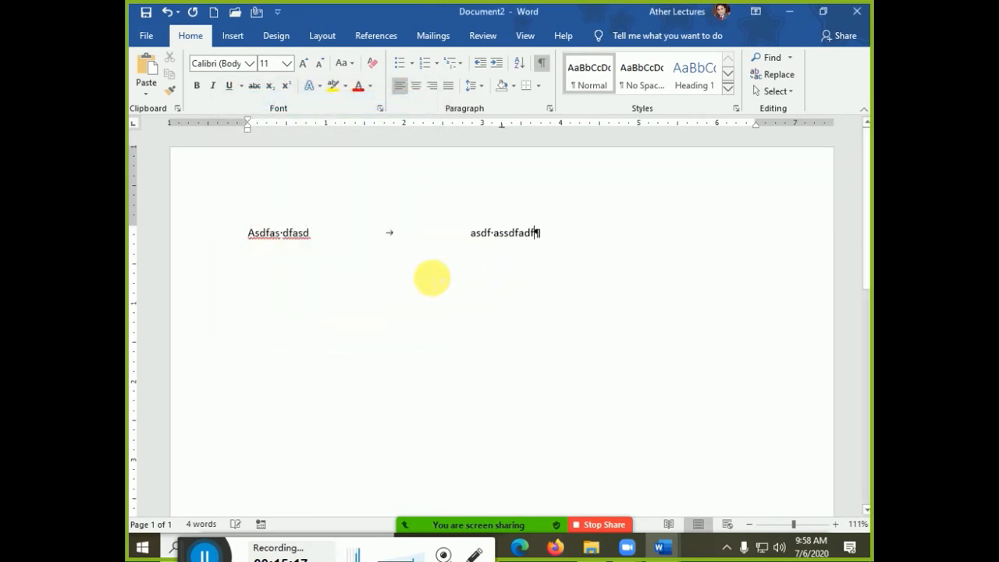
text(asdfas)
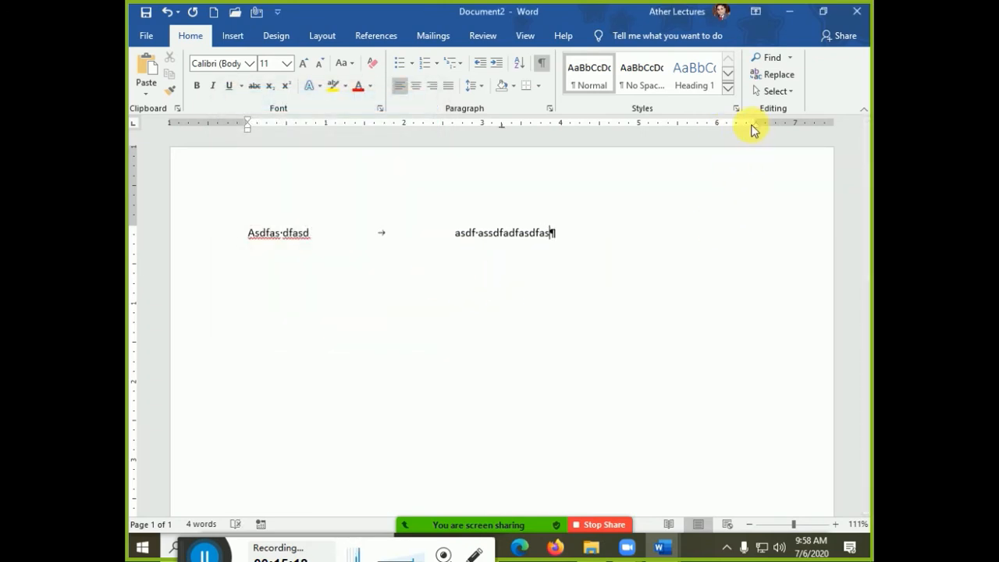
drag(748, 128, 723, 131)
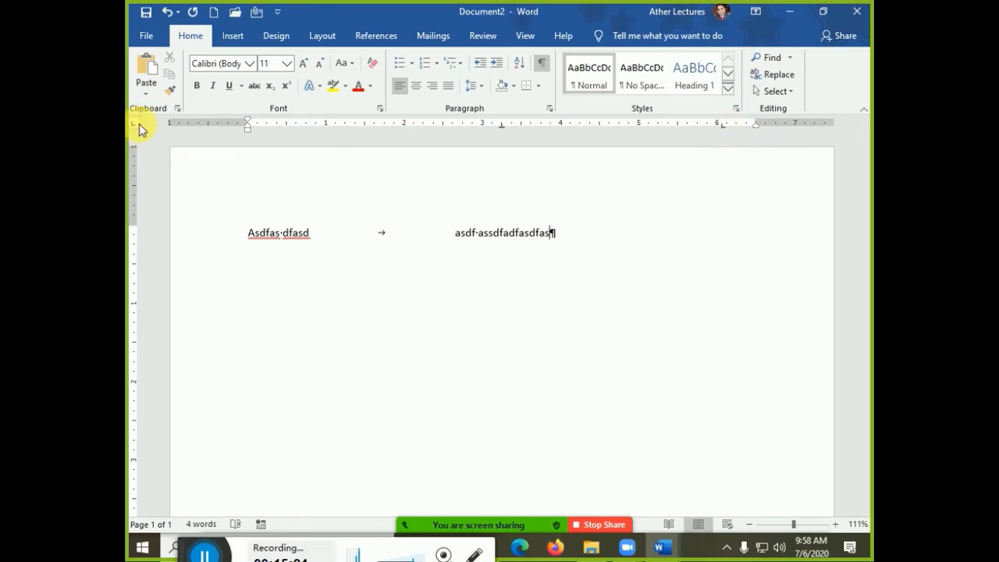
double_click(722, 131)
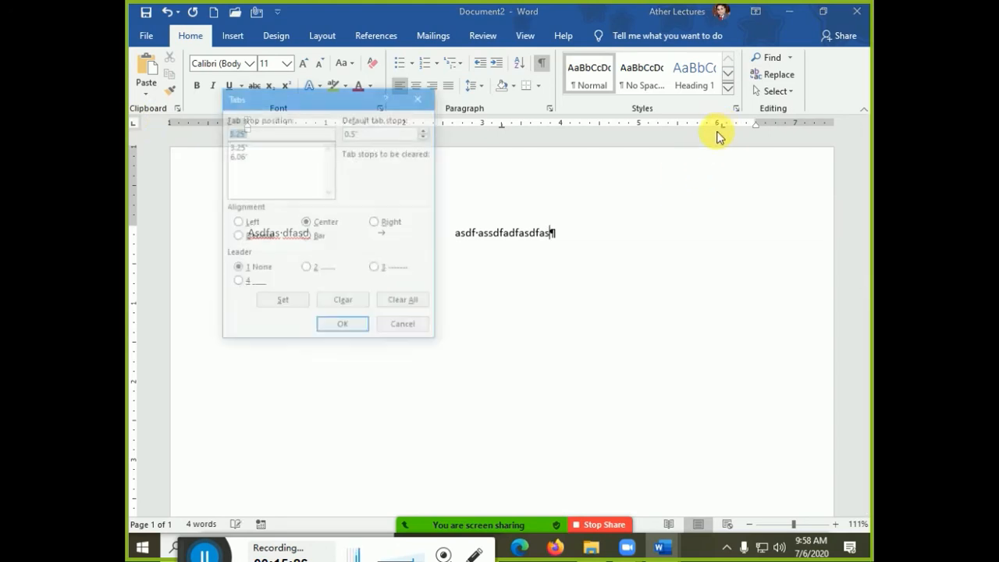
click(247, 156)
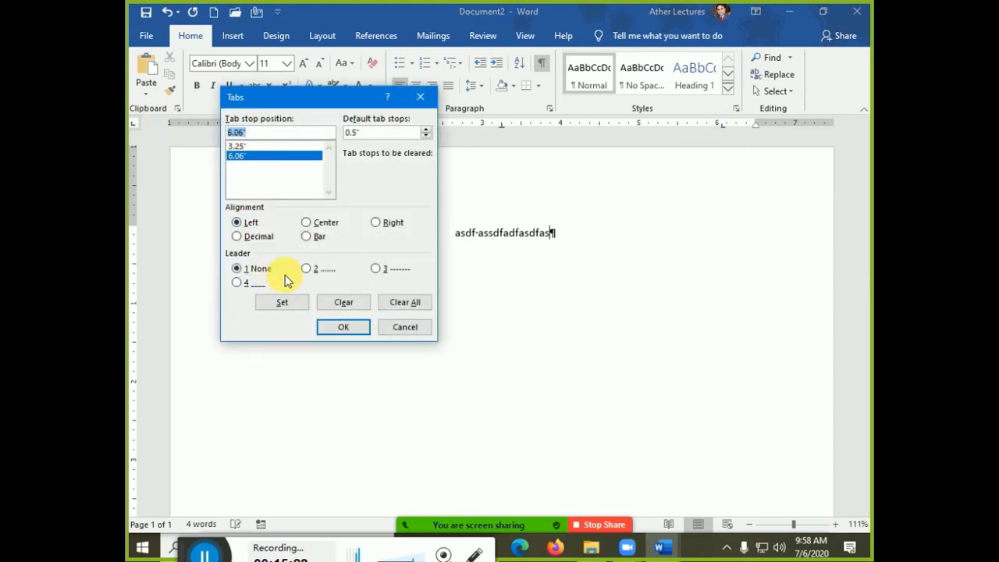
click(377, 222)
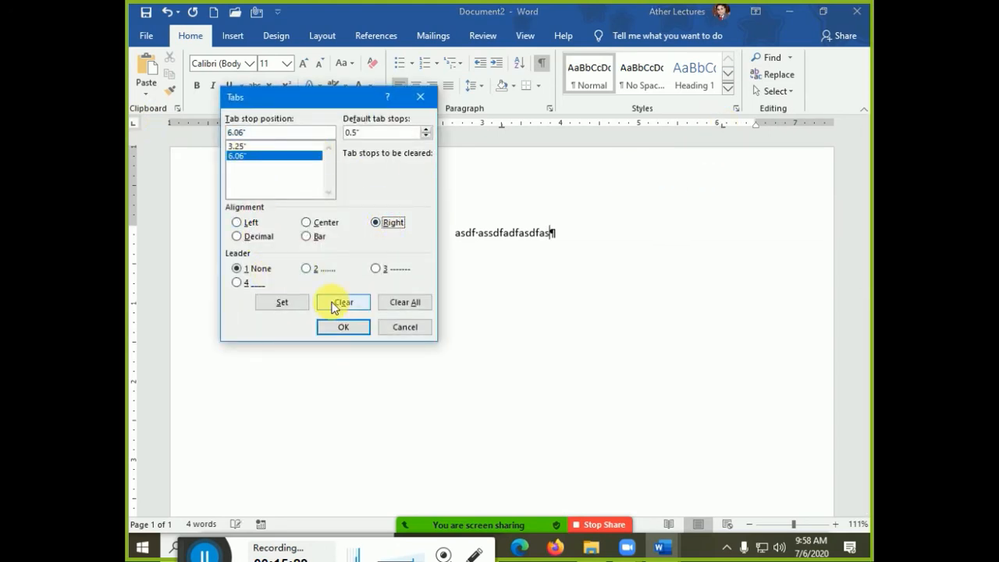
click(273, 302)
click(348, 326)
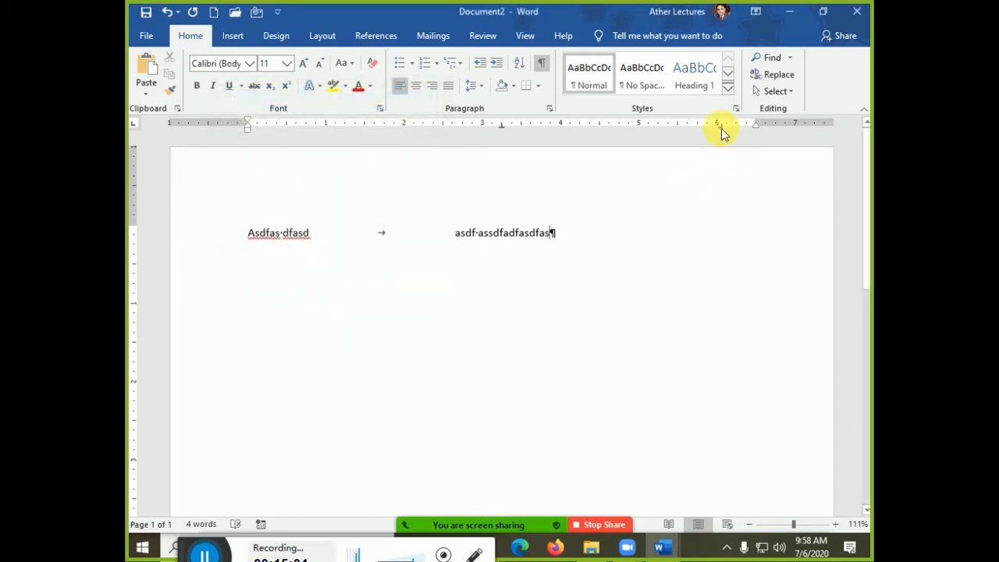
drag(719, 123, 755, 136)
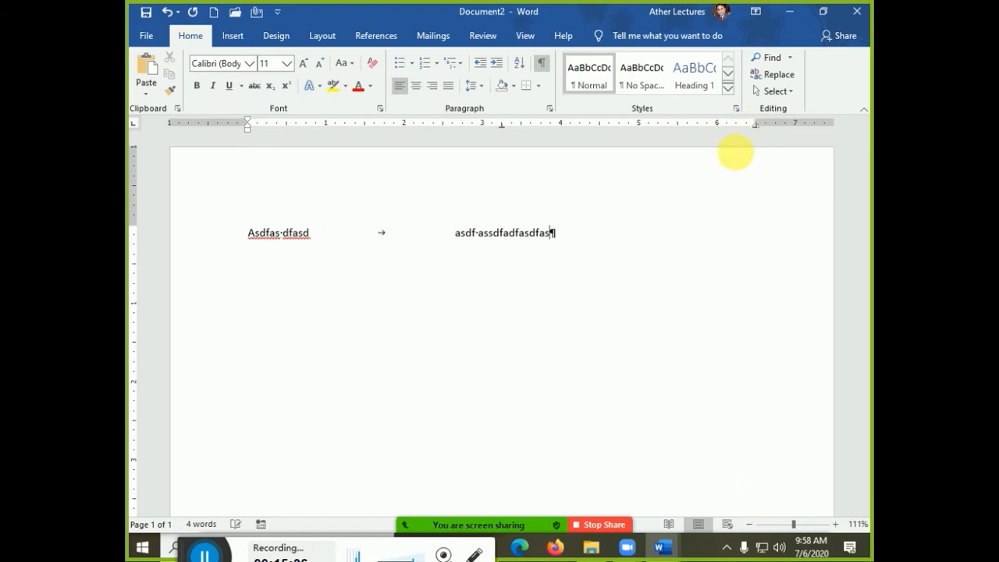
key(Tab)
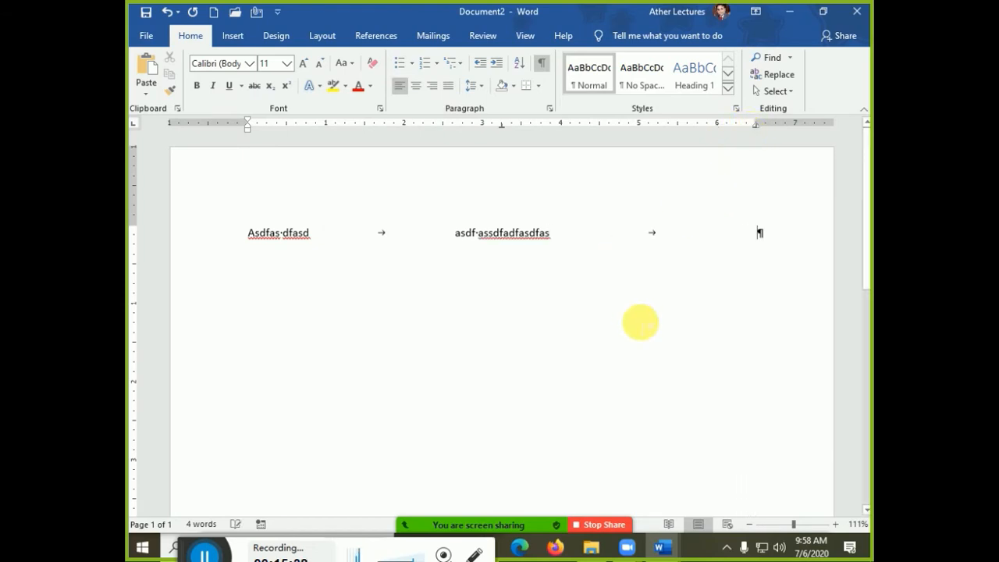
text(fasdfas d)
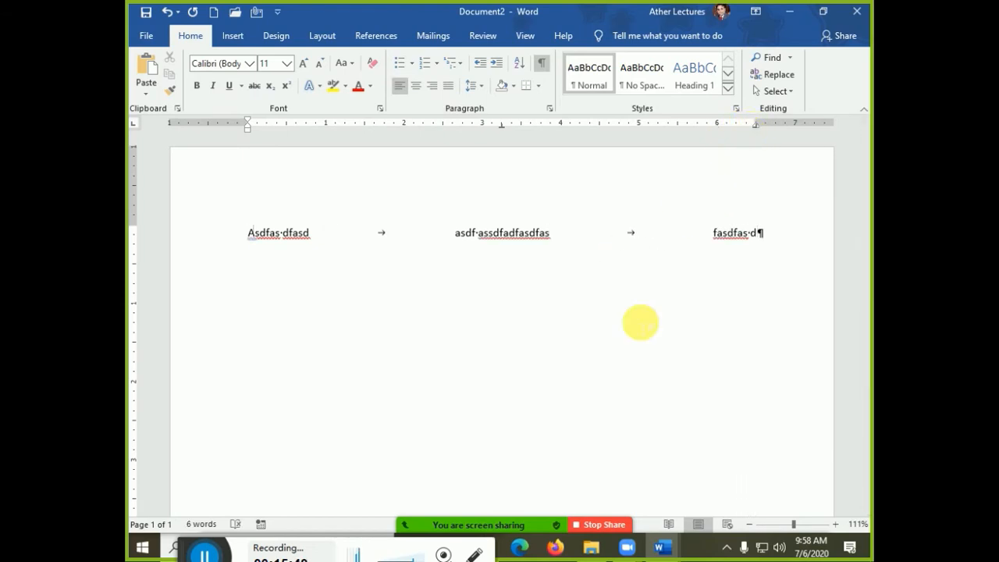
- Cut the first placeholder down to 'A', trying and undoing 'left side'
key(ctrl+shift+Right)
key(ctrl+shift+Right)
key(Delete)
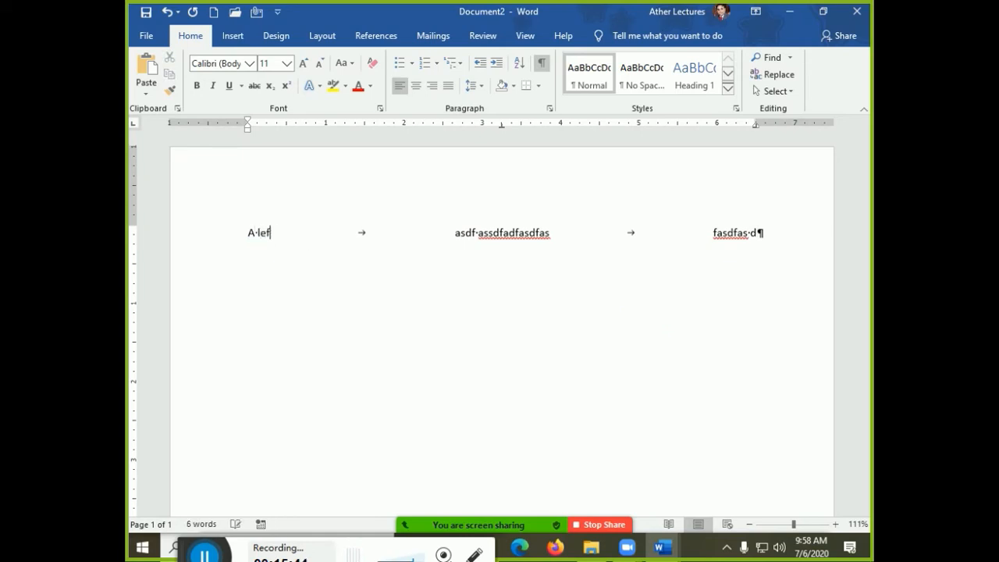
text(left side)
key(Tab)
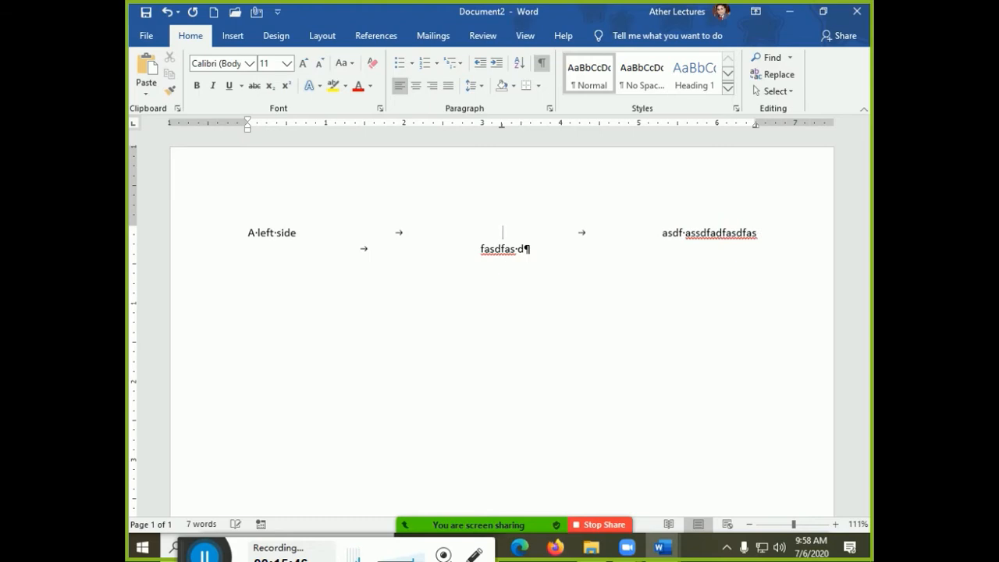
key(ctrl+z)
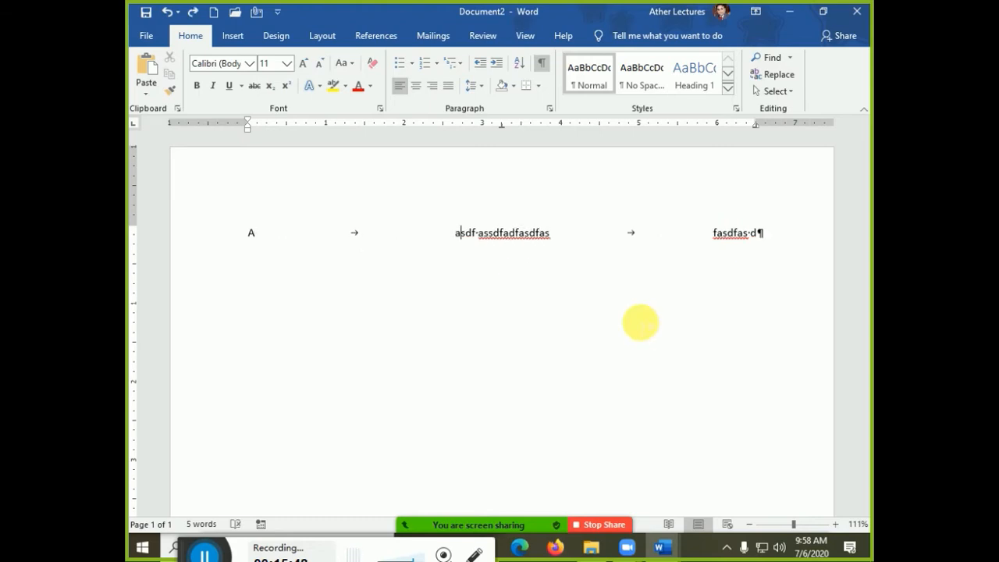
- Make the centred text 'aMid side' and replace 'fasdfas' with 'right side'
key(ctrl+shift+Right)
key(ctrl+shift+Right)
key(ctrl+shift+Right)
key(ctrl+shift+Left)
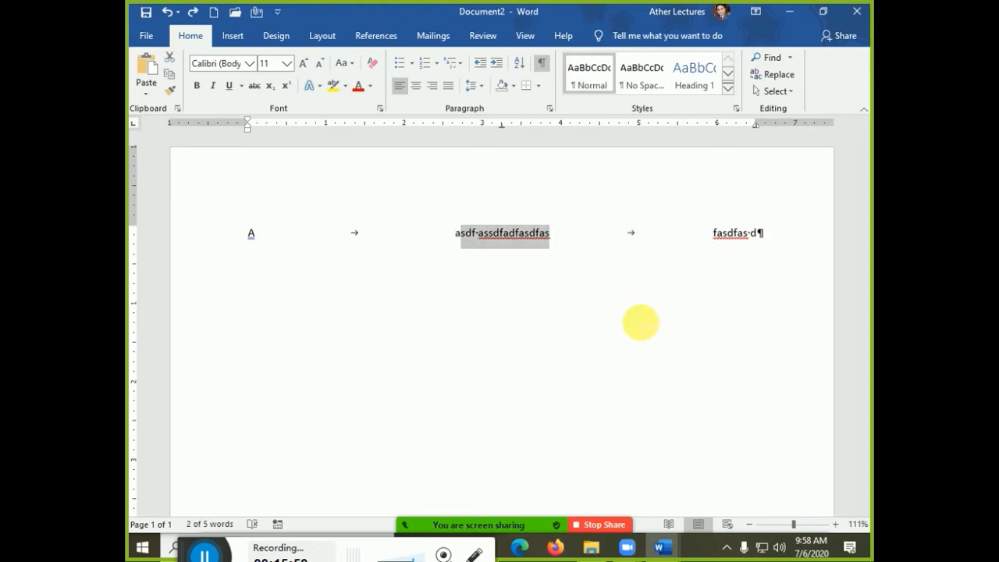
text(aMid)
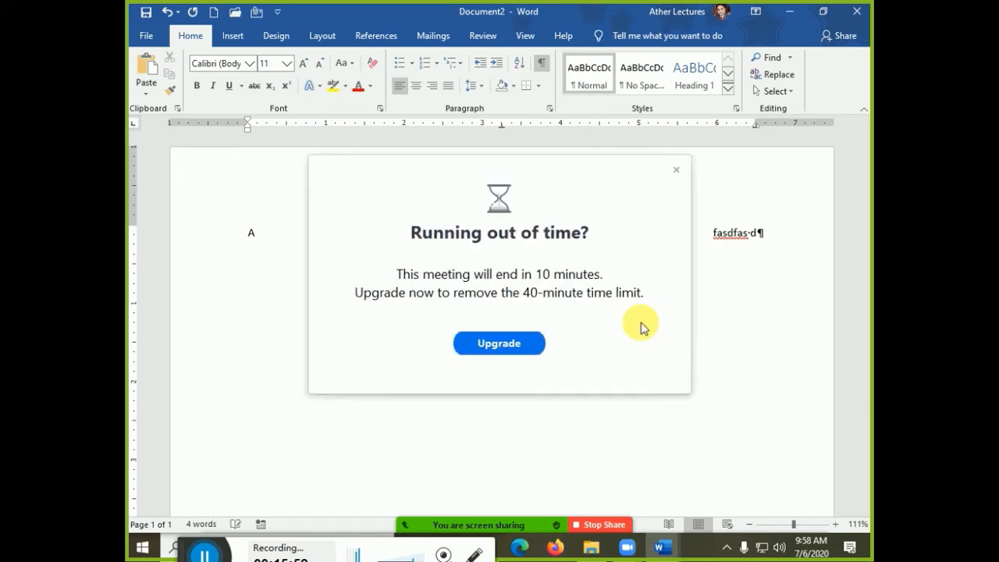
click(674, 172)
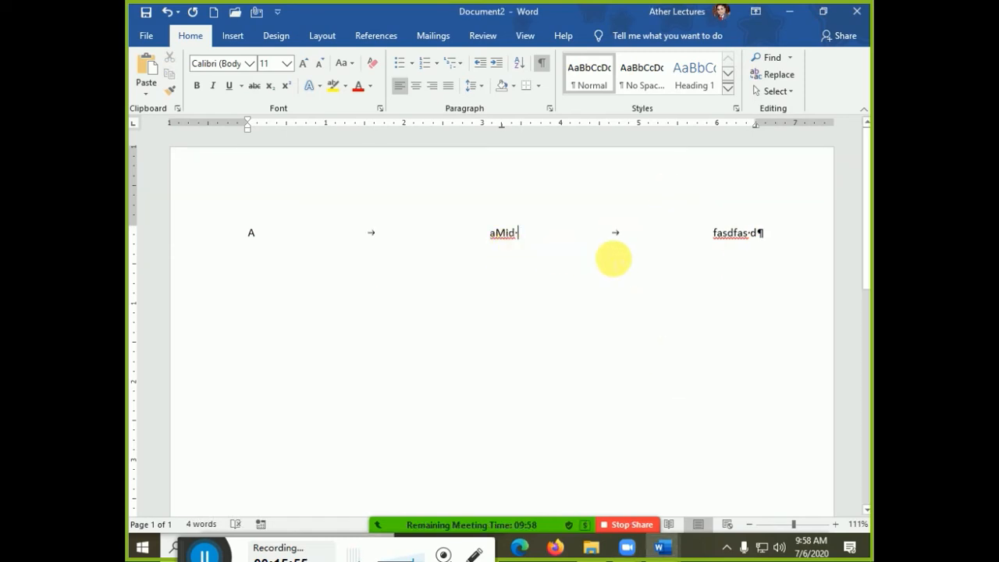
text(side)
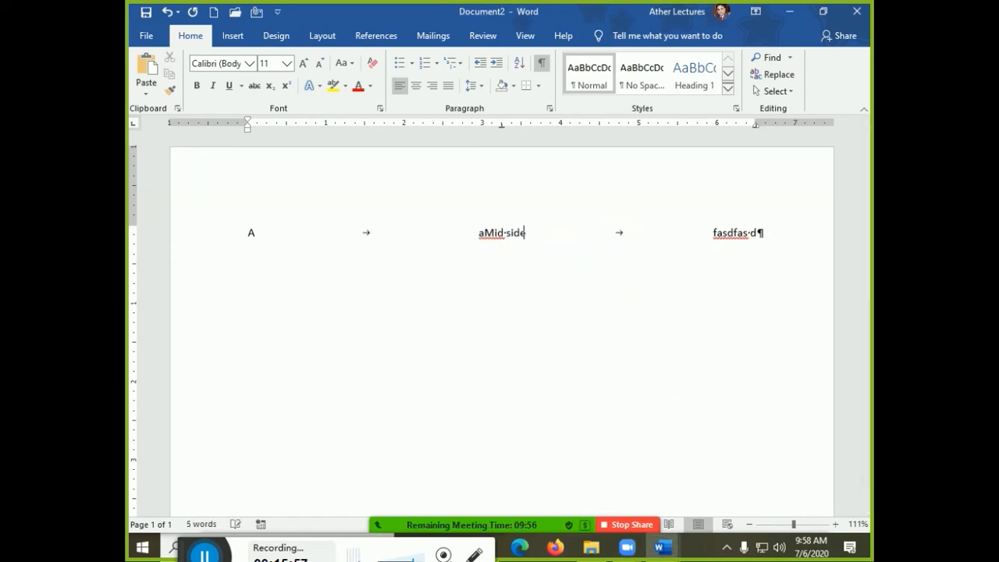
click(716, 242)
key(ctrl+shift+Right)
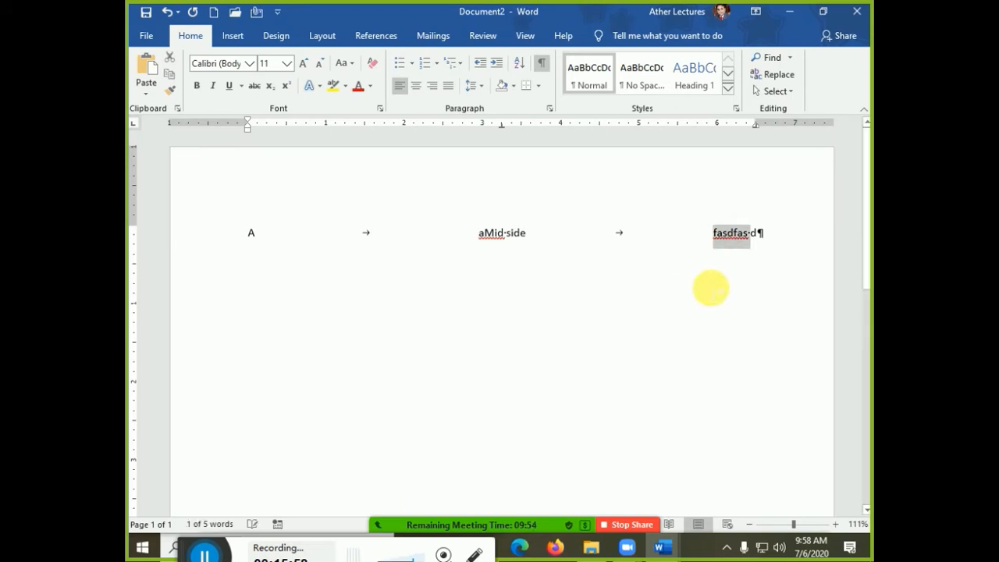
key(Delete)
text(rig)
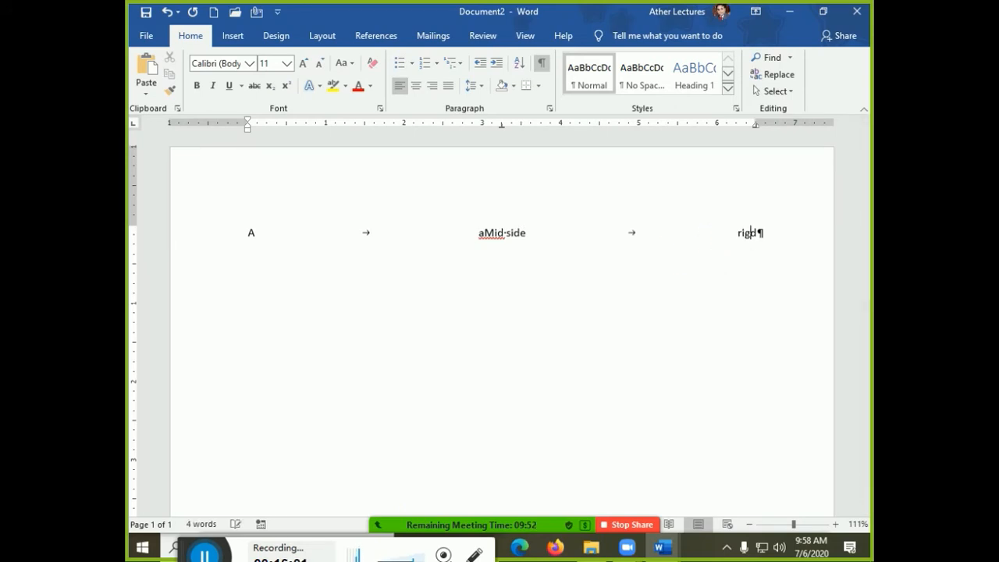
text(ht side)
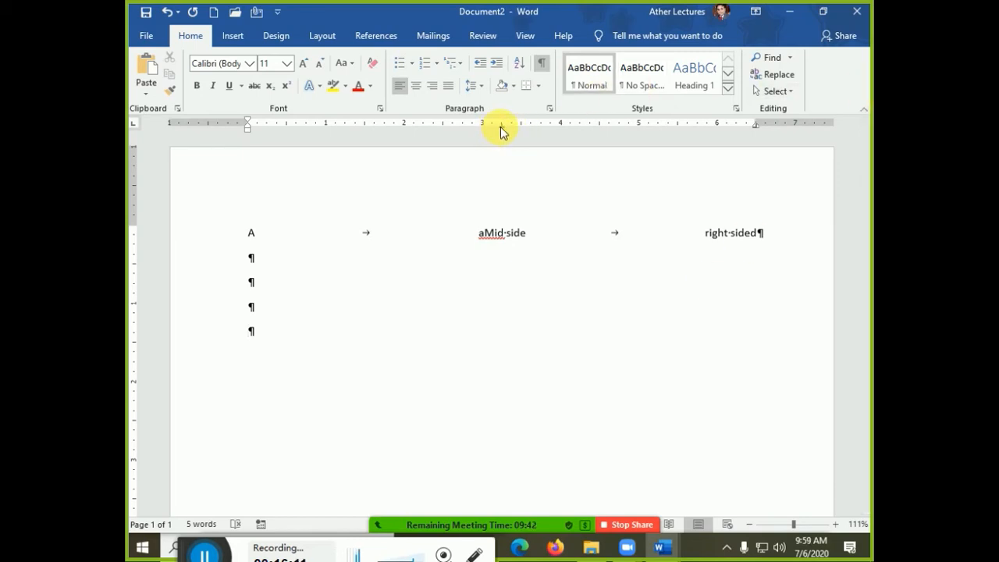
- Place the cursor below the demo line and begin typing the first number, 25
click(502, 128)
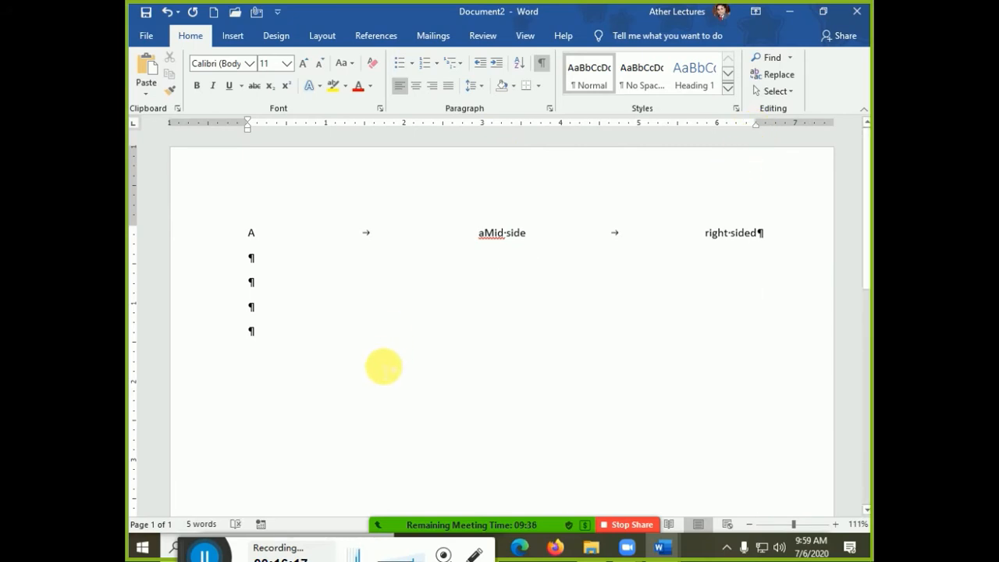
text(25.23)
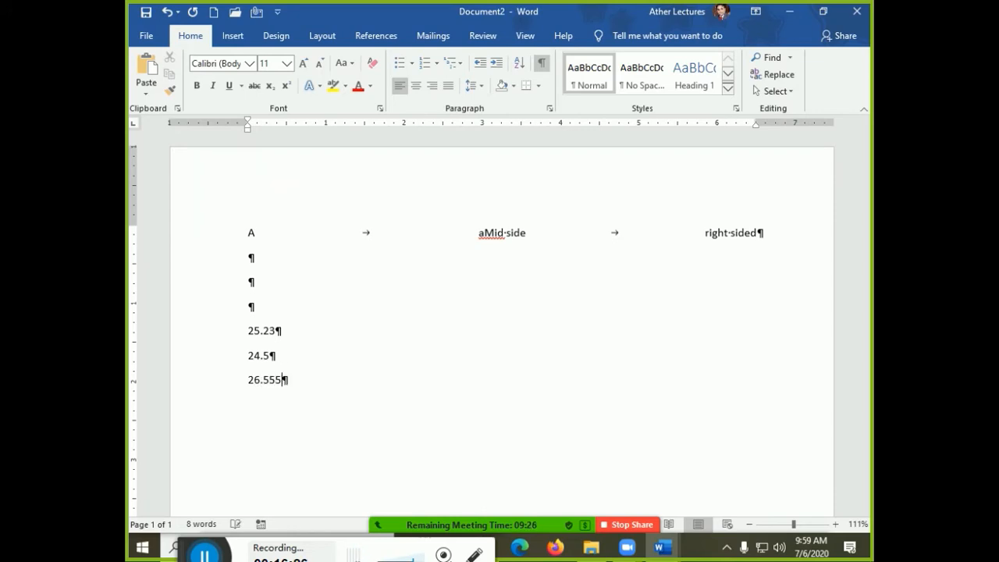
- Add a 0.5" decimal tab stop for the three selected number lines
drag(297, 386, 229, 333)
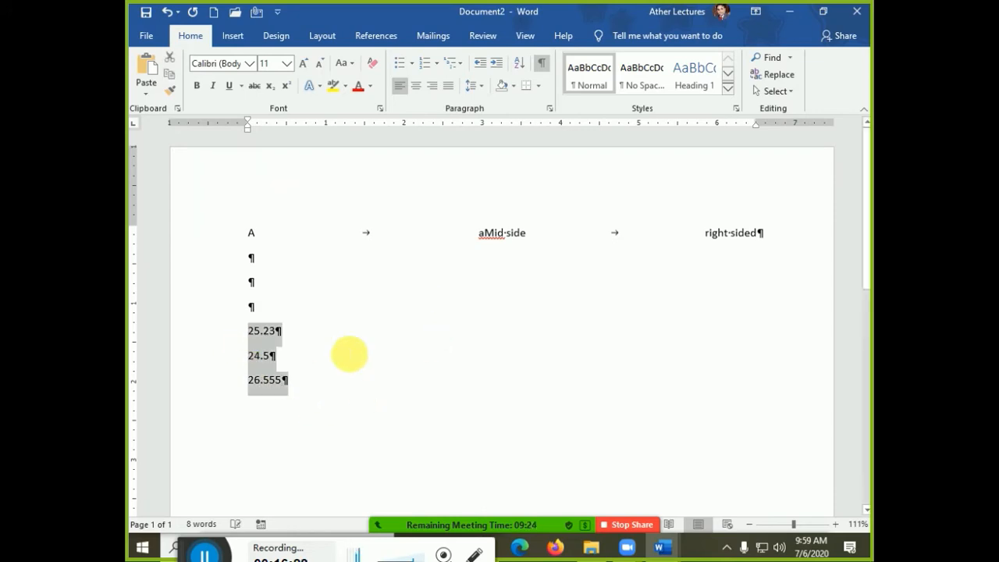
click(286, 125)
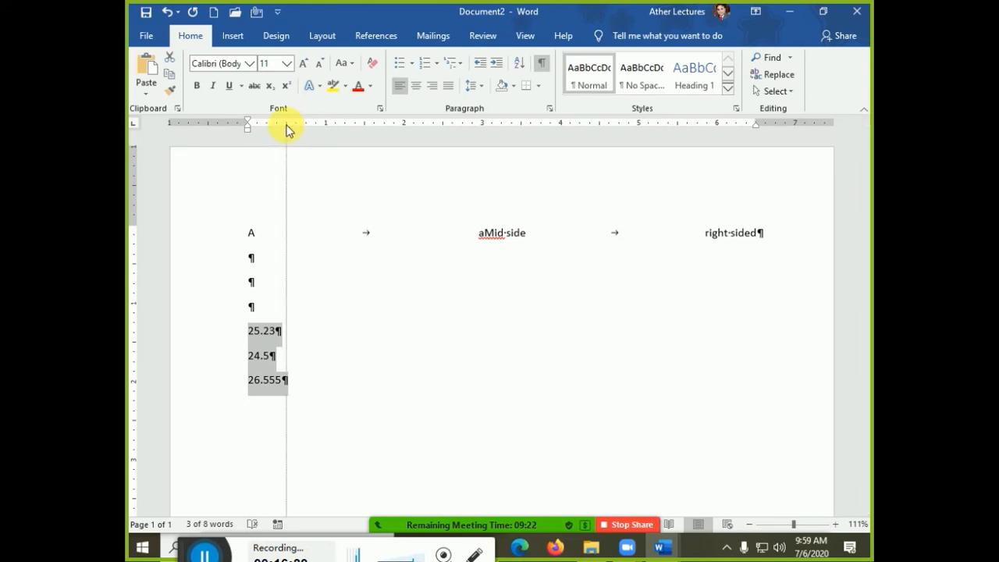
double_click(286, 127)
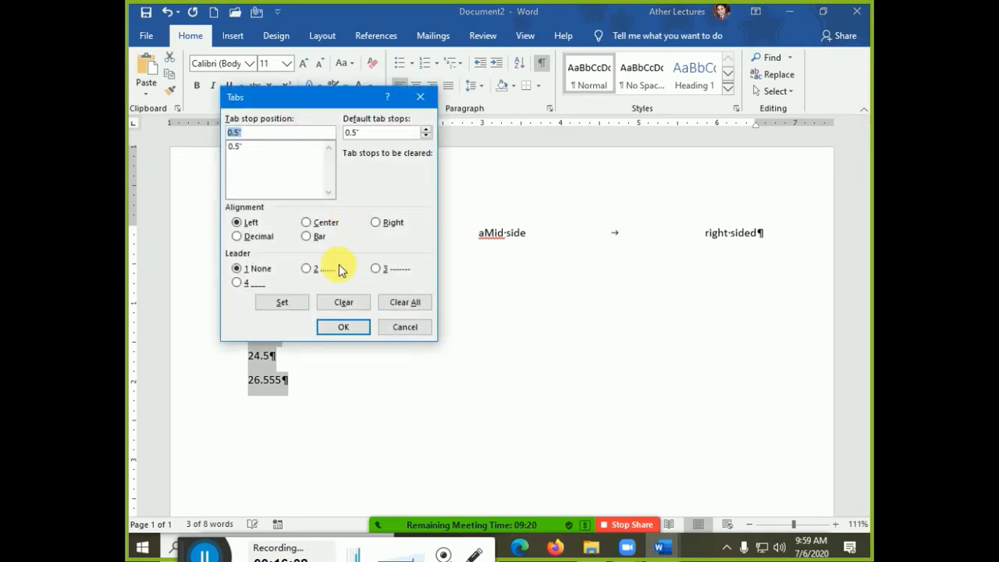
click(257, 237)
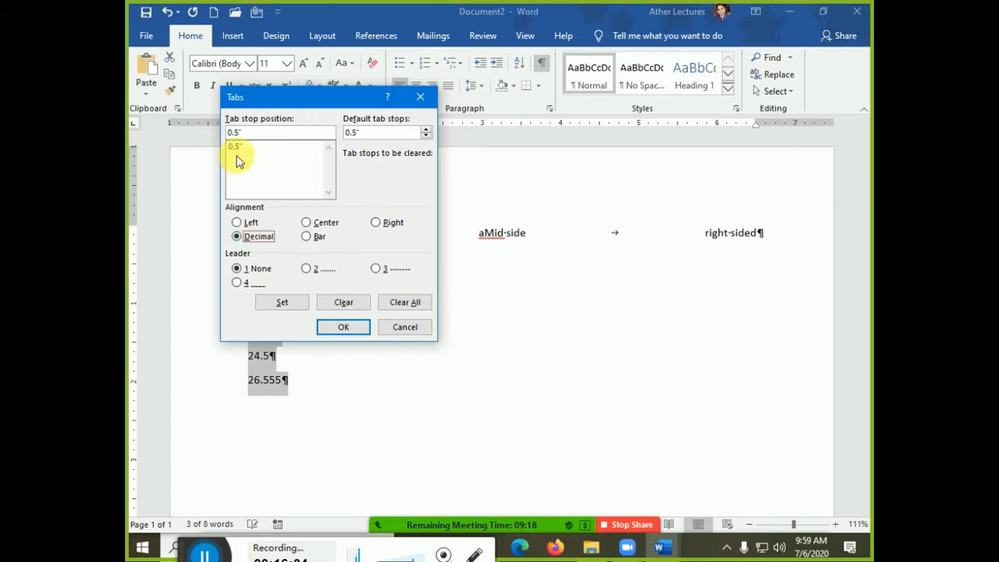
click(292, 306)
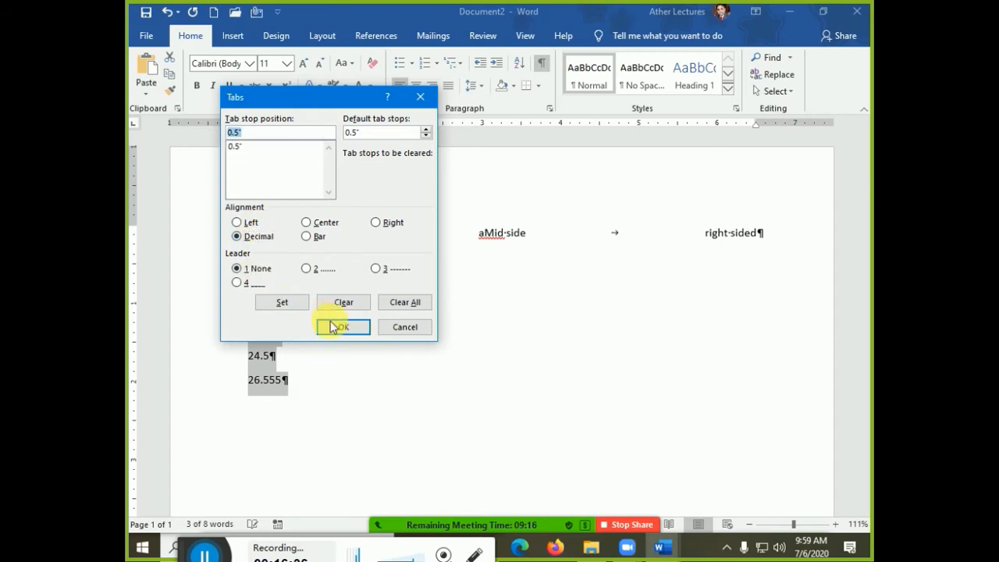
click(342, 327)
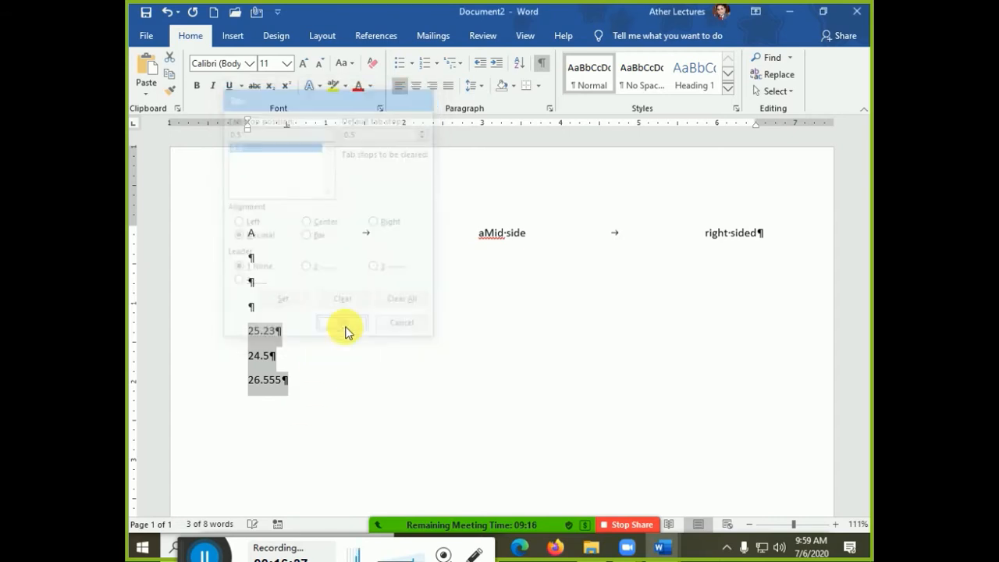
- Insert a tab before each number: 25.23, 24.5 and 26.555
click(248, 331)
key(Tab)
key(Down)
click(248, 355)
key(Tab)
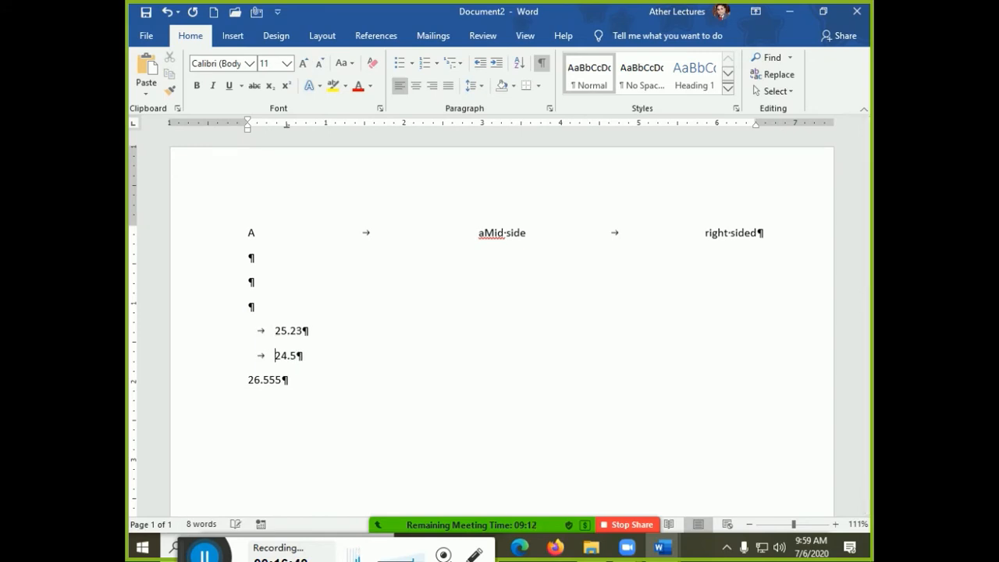
click(248, 379)
key(Tab)
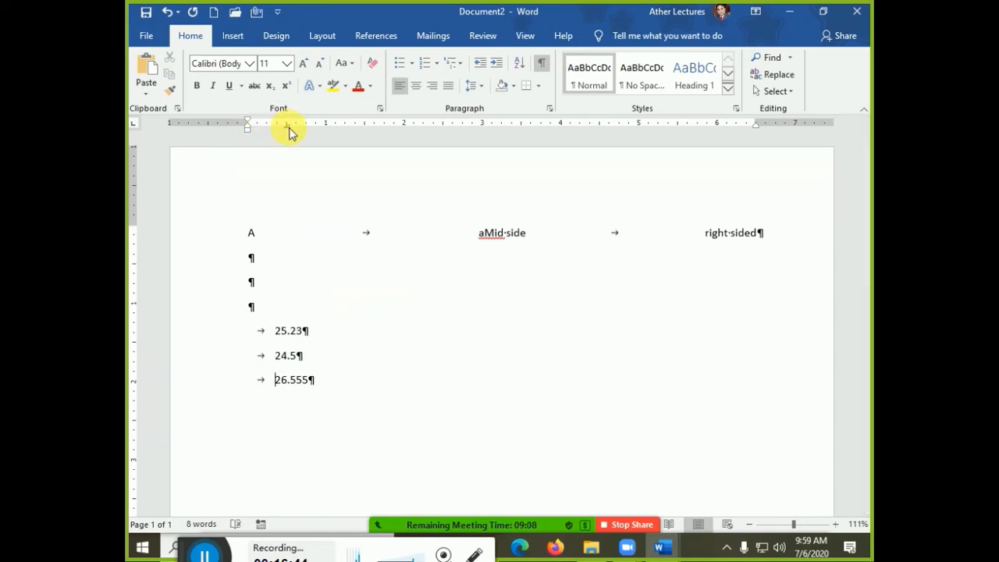
- Move the numbers' decimal tab to about 1" and lengthen the last number to 2546.575555
drag(286, 132, 320, 130)
key(ctrl+z)
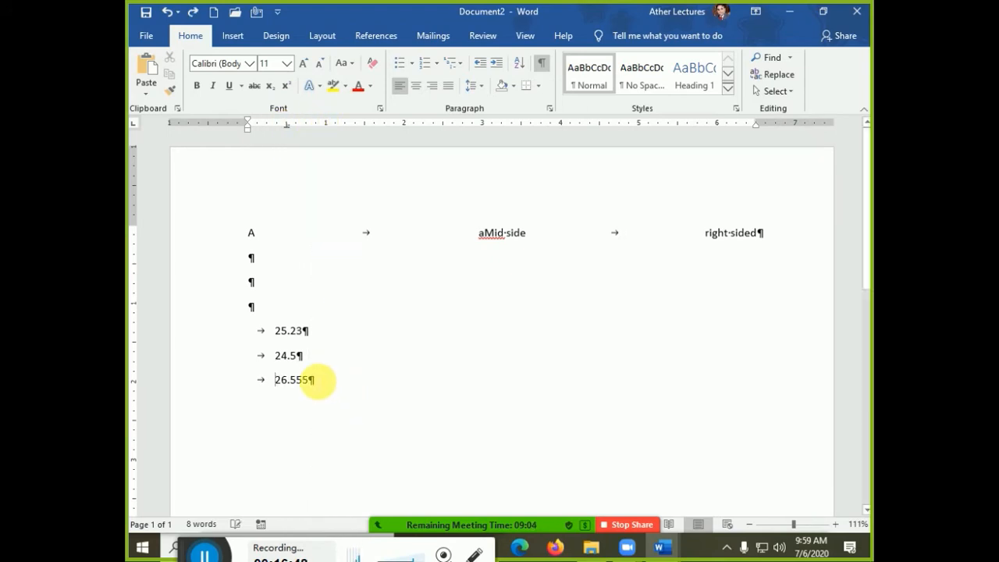
drag(319, 379, 257, 330)
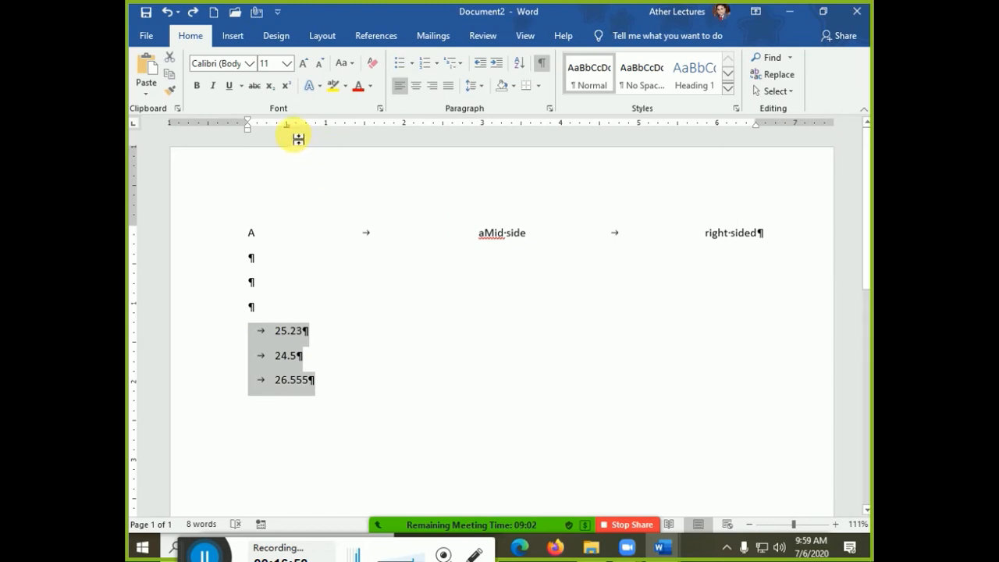
drag(287, 133, 326, 131)
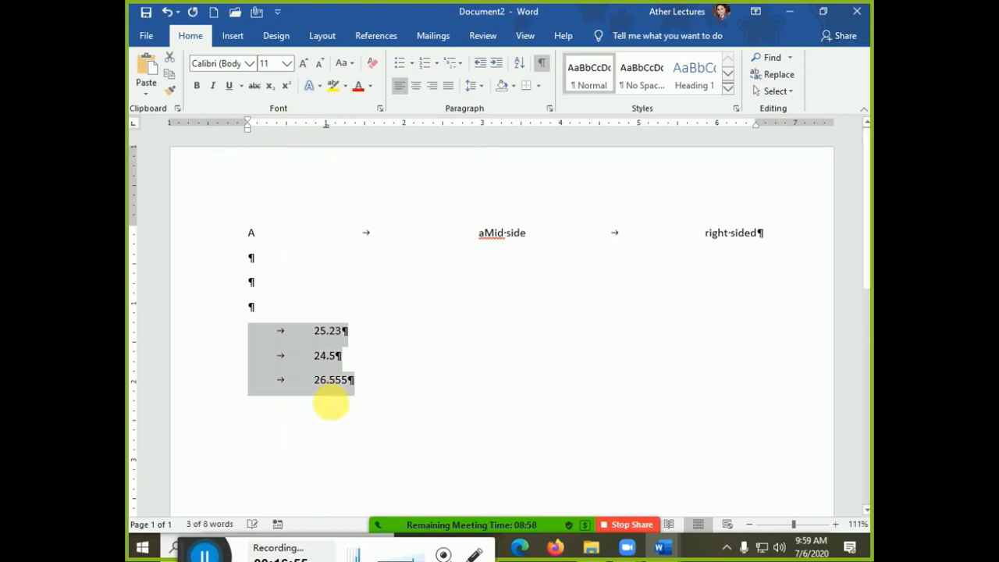
click(316, 380)
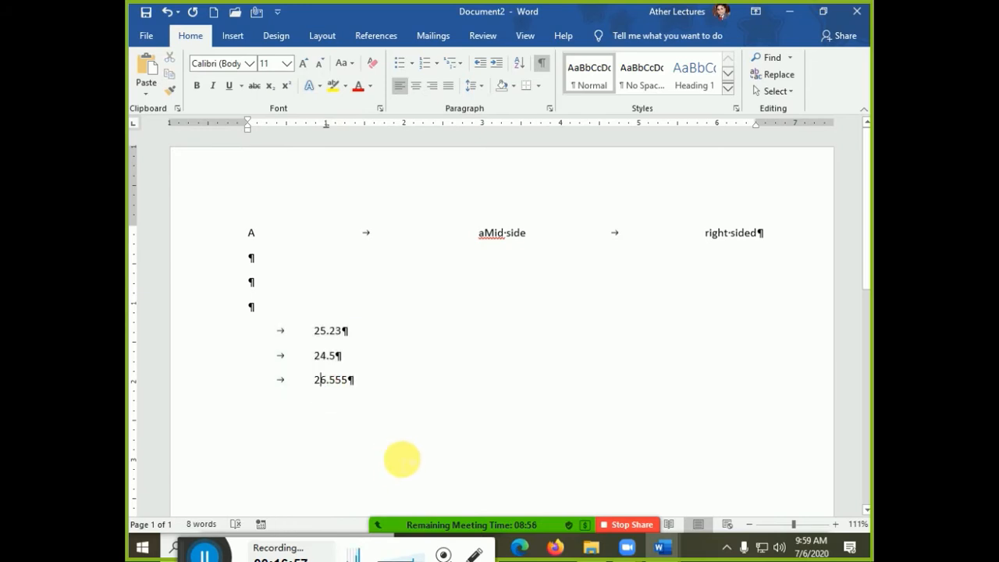
text(54)
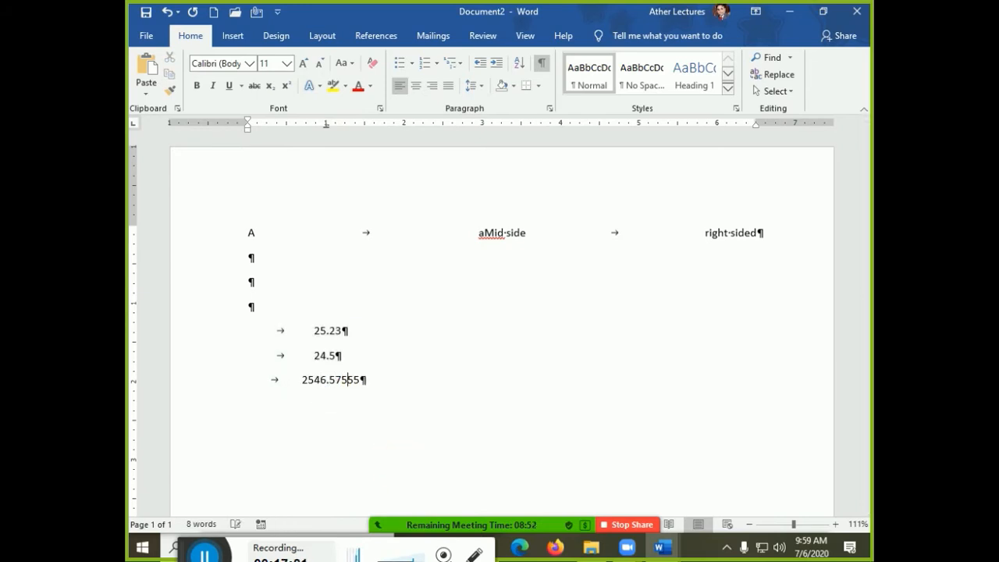
scroll(379, 328, down, 5)
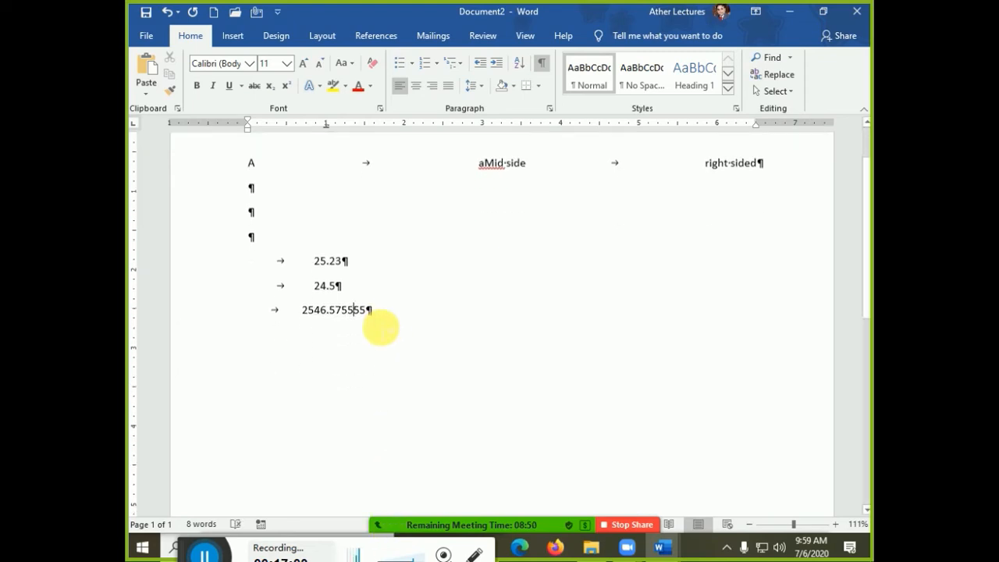
scroll(334, 176, up, 1)
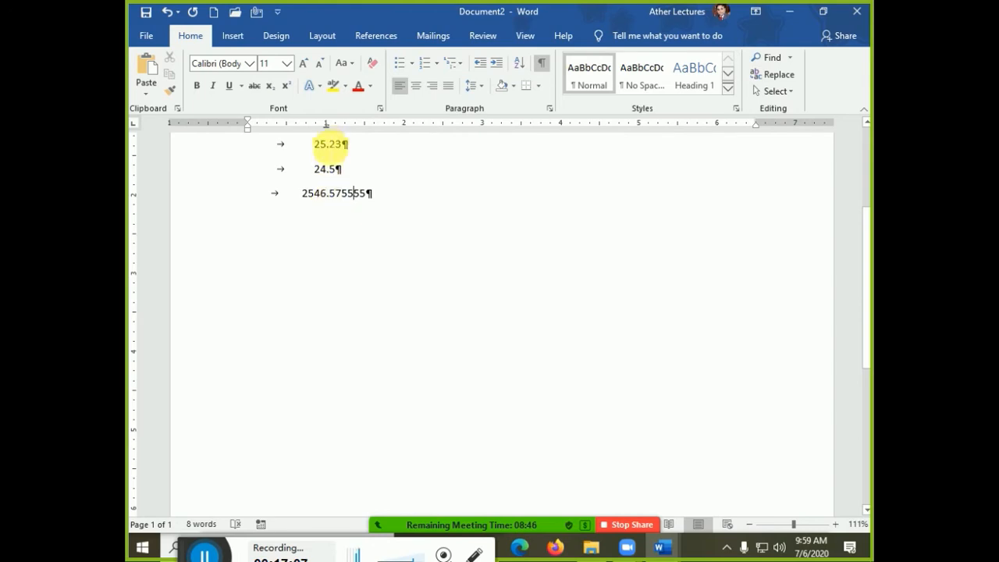
- Change the 1" decimal tab on the three number lines to a bar tab
double_click(326, 125)
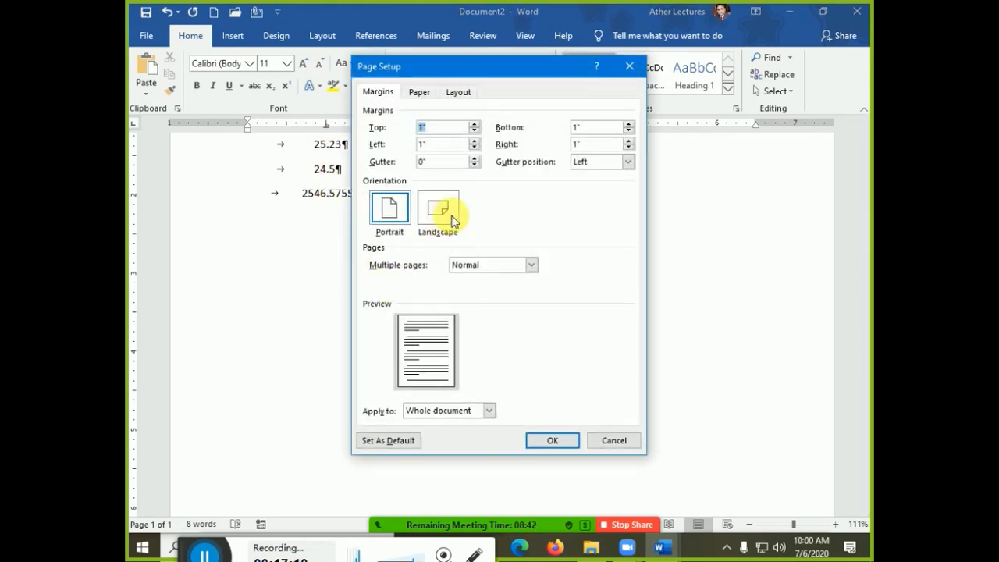
key(Escape)
double_click(324, 126)
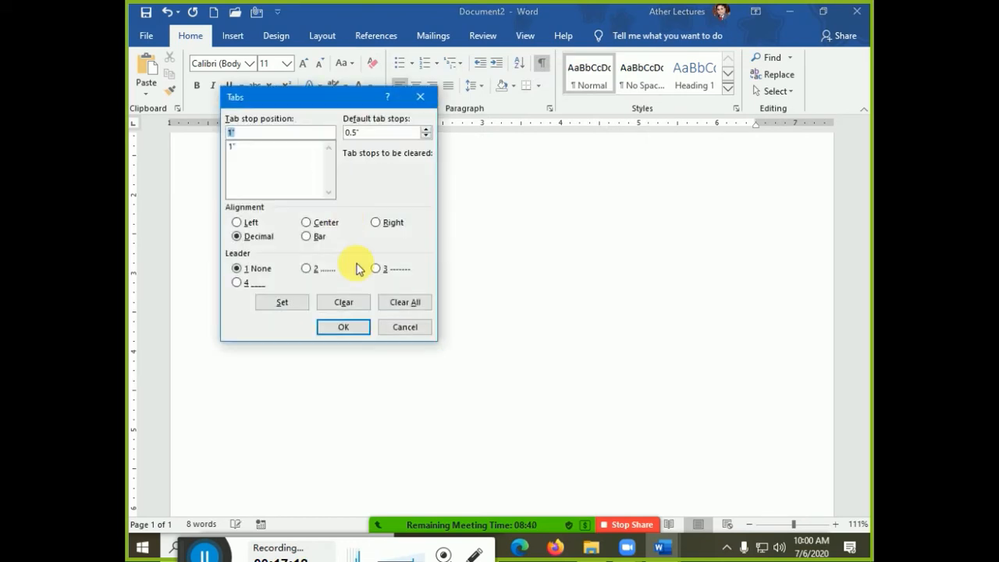
click(310, 238)
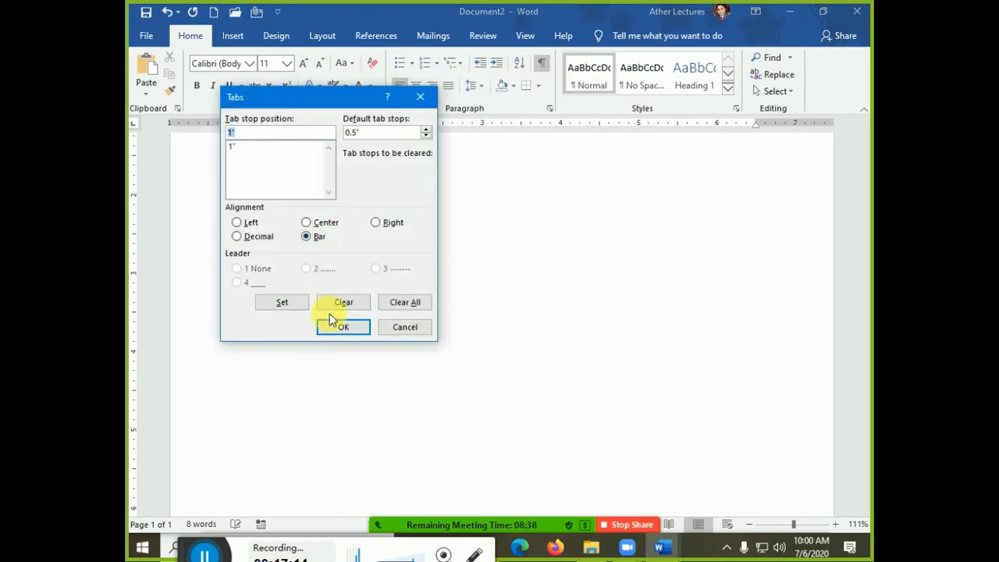
click(344, 328)
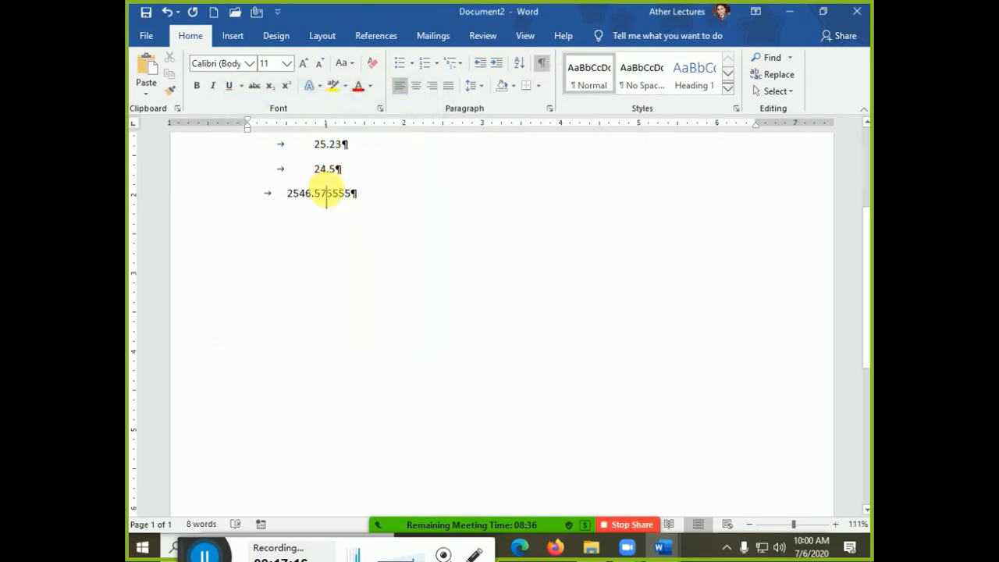
drag(359, 212, 257, 152)
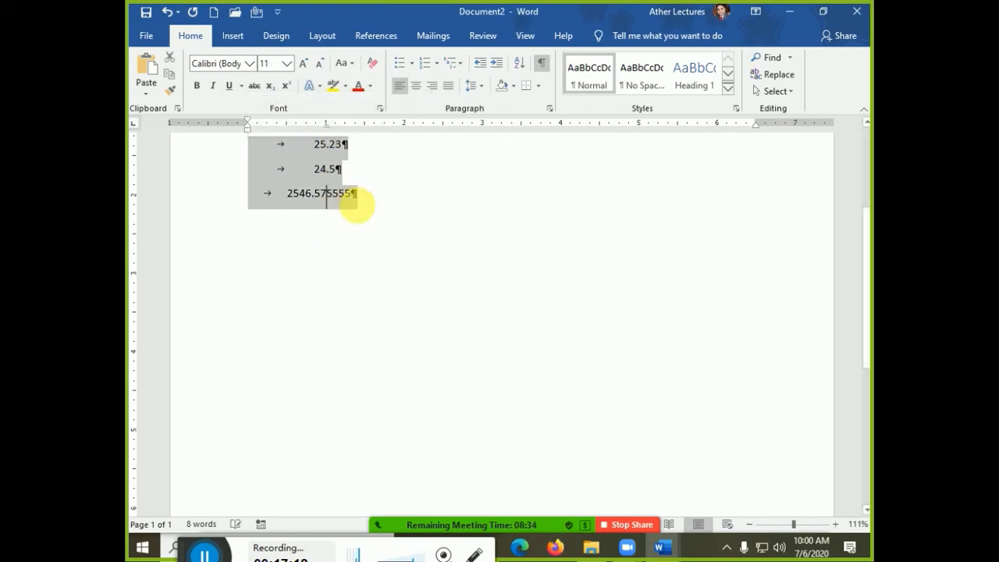
double_click(327, 128)
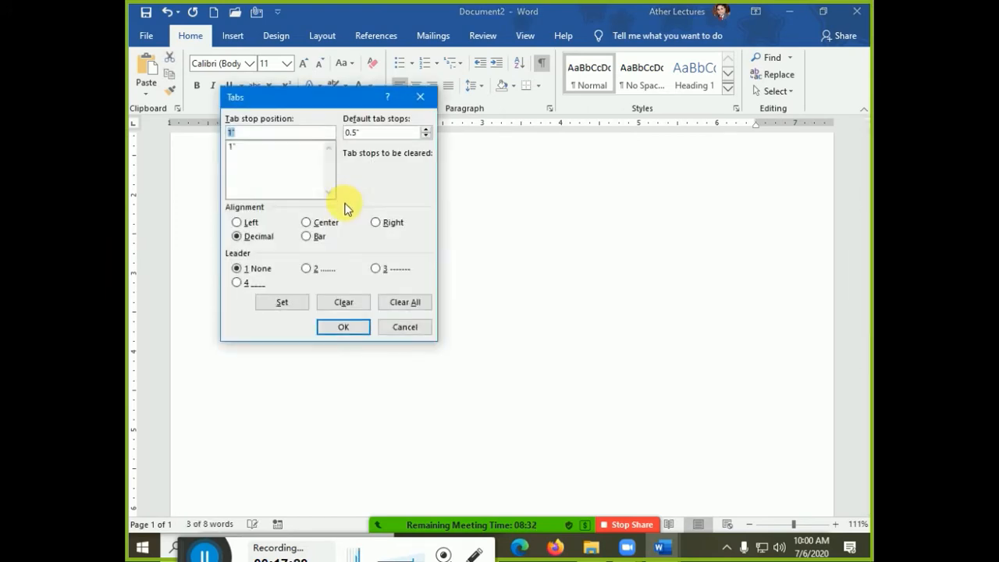
click(311, 235)
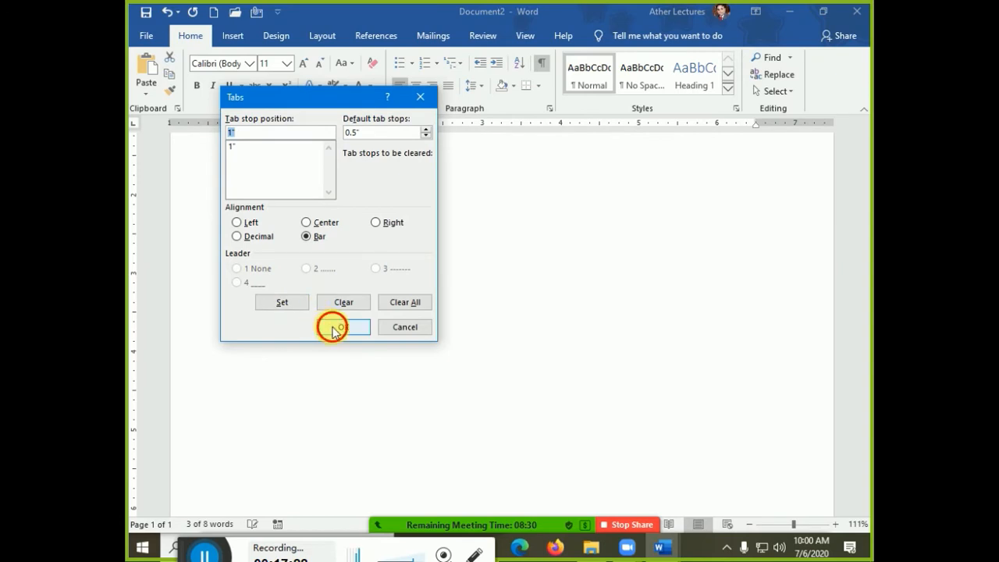
click(332, 326)
click(439, 316)
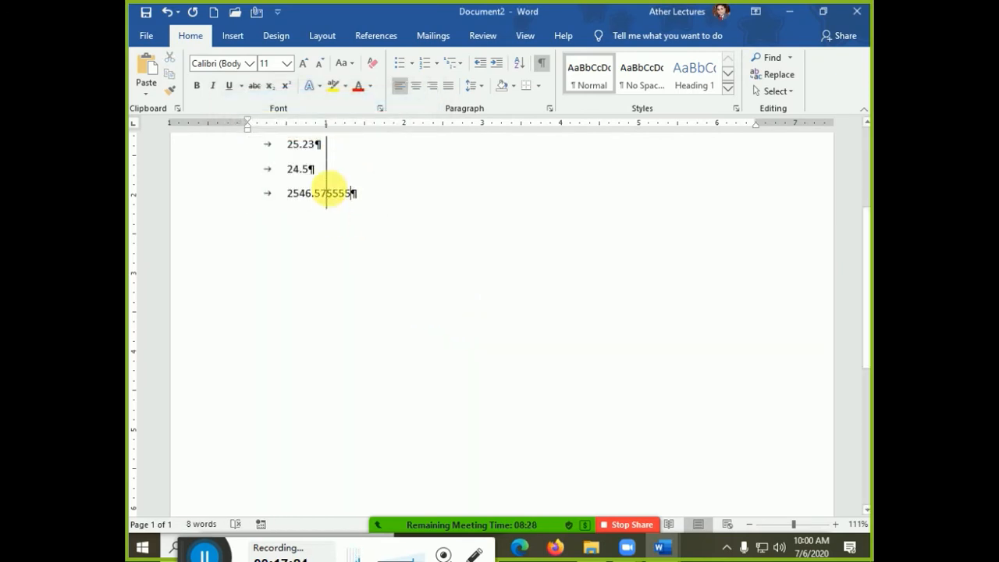
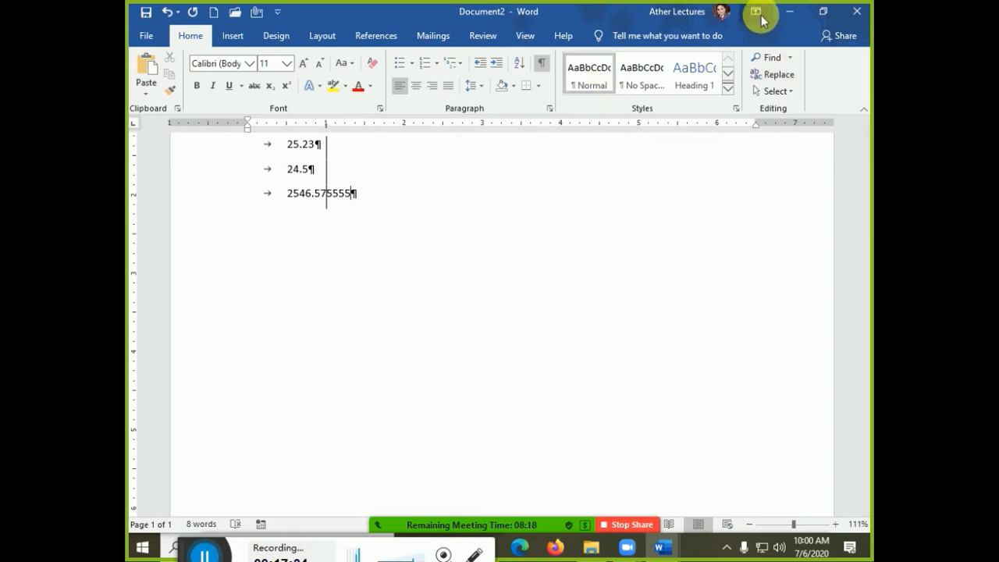
- Minimize Document2 and snap the form window to the right half of the screen
click(789, 11)
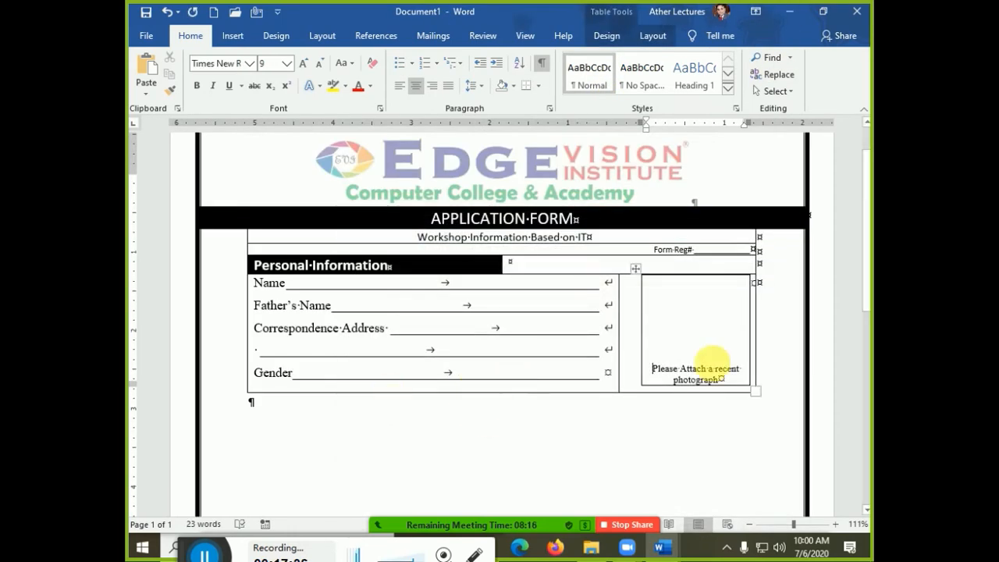
drag(522, 12, 870, 234)
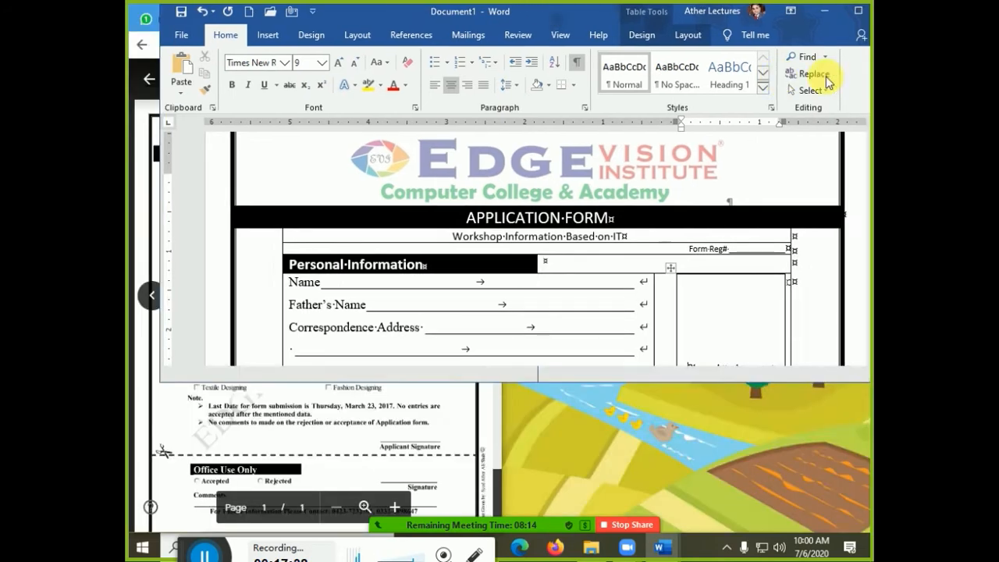
scroll(728, 457, down, 3)
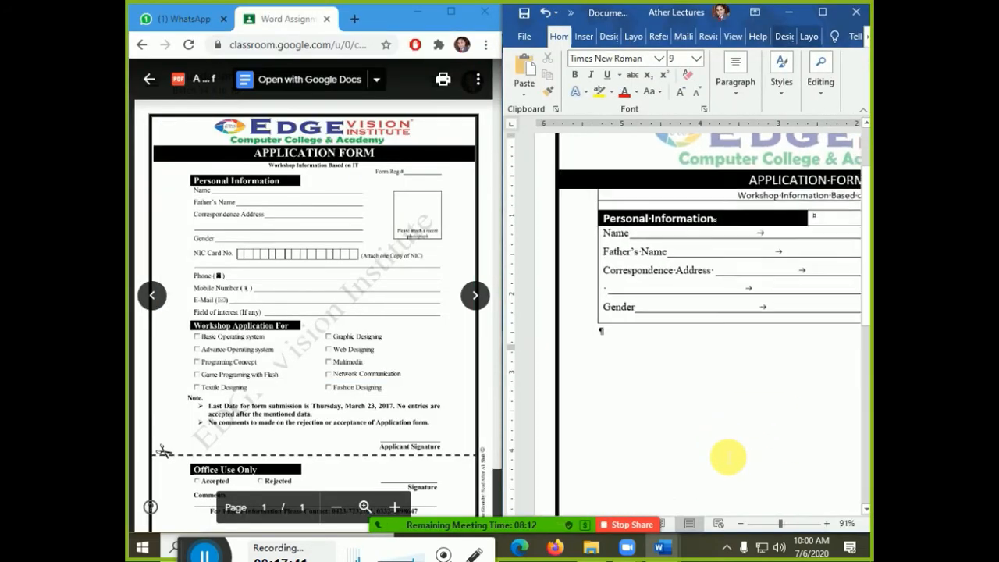
scroll(729, 457, down, 1)
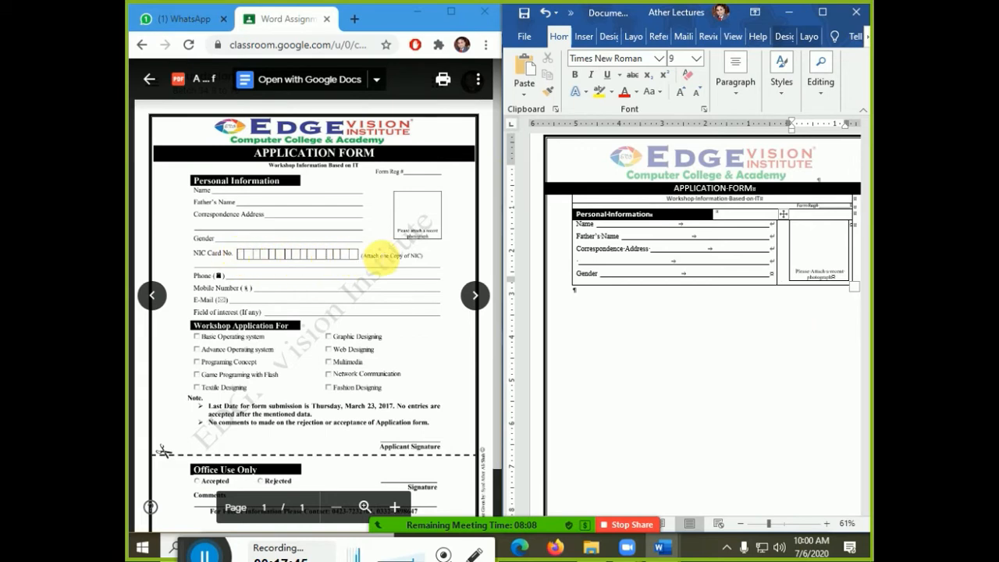
- Try a taller form table, then pull its bottom edge back up just below Gender
click(798, 272)
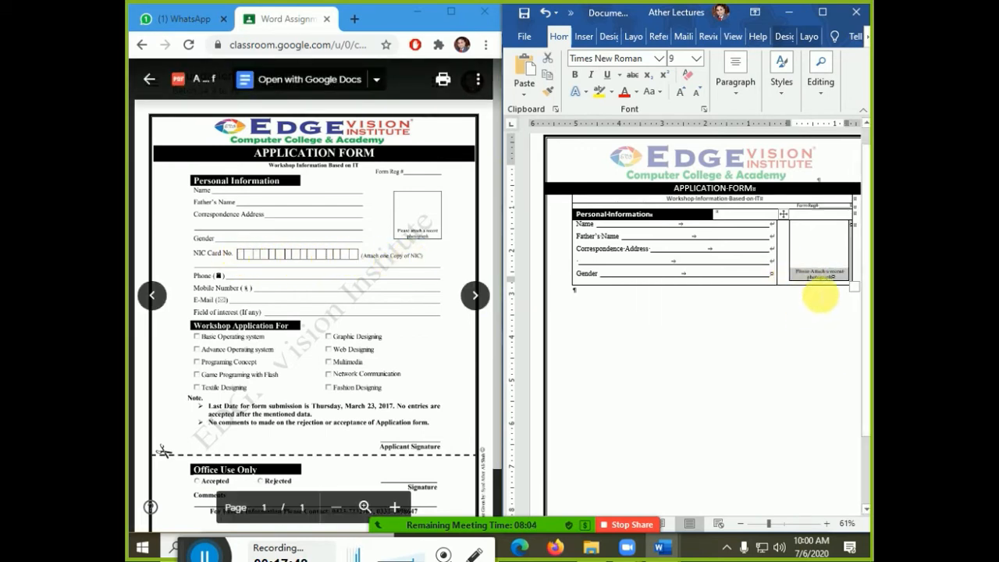
drag(853, 285, 855, 352)
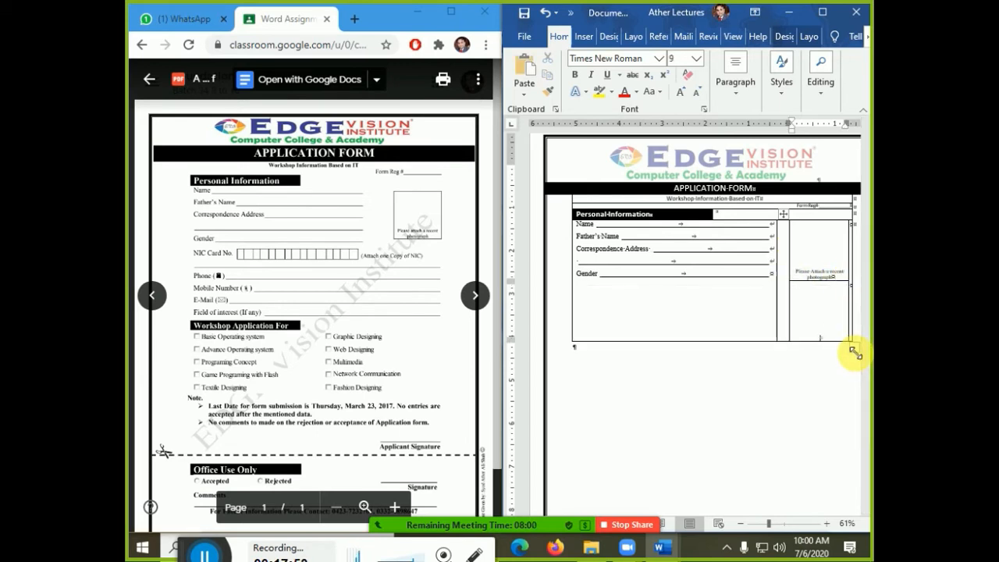
key(ctrl+z)
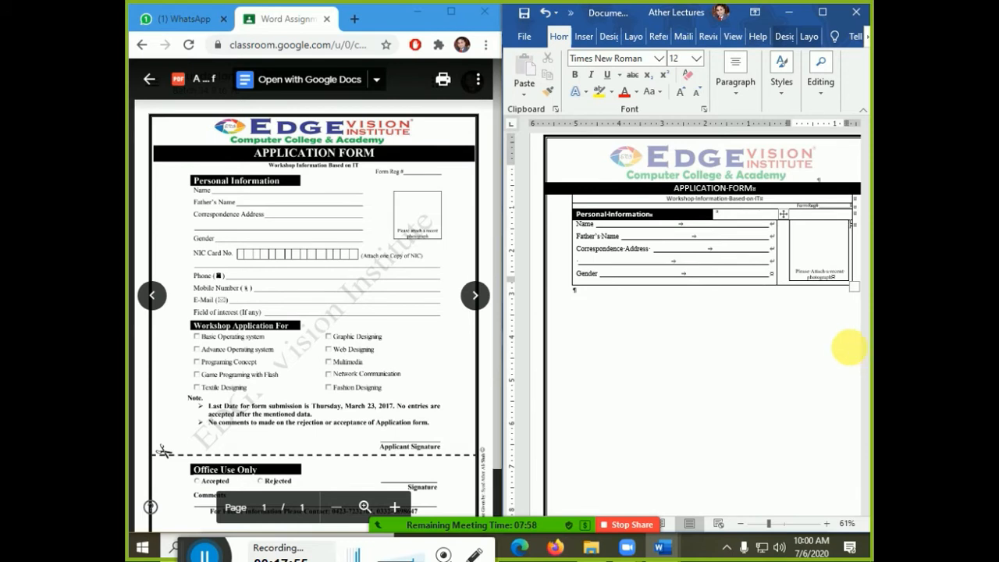
key(ctrl+y)
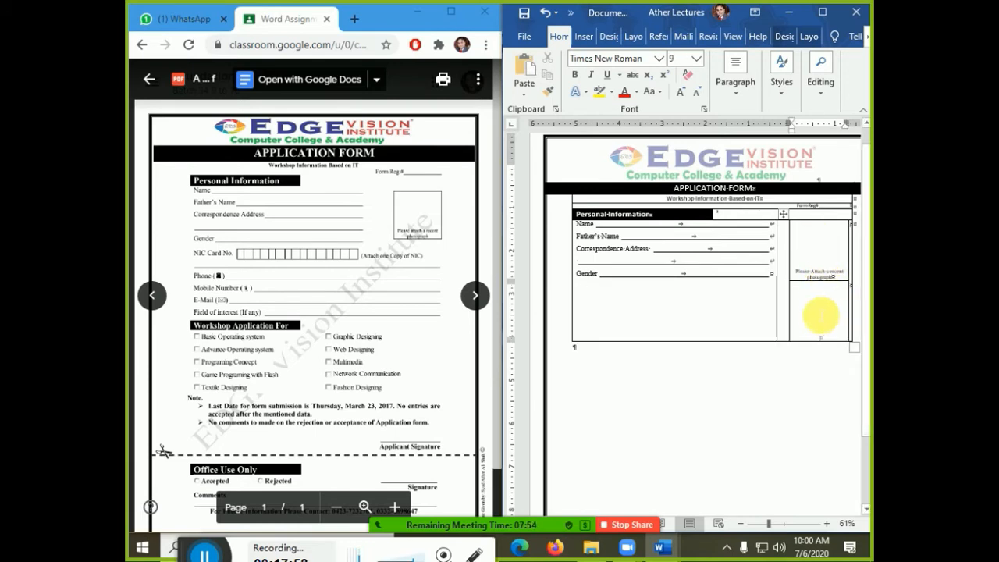
key(ctrl+z)
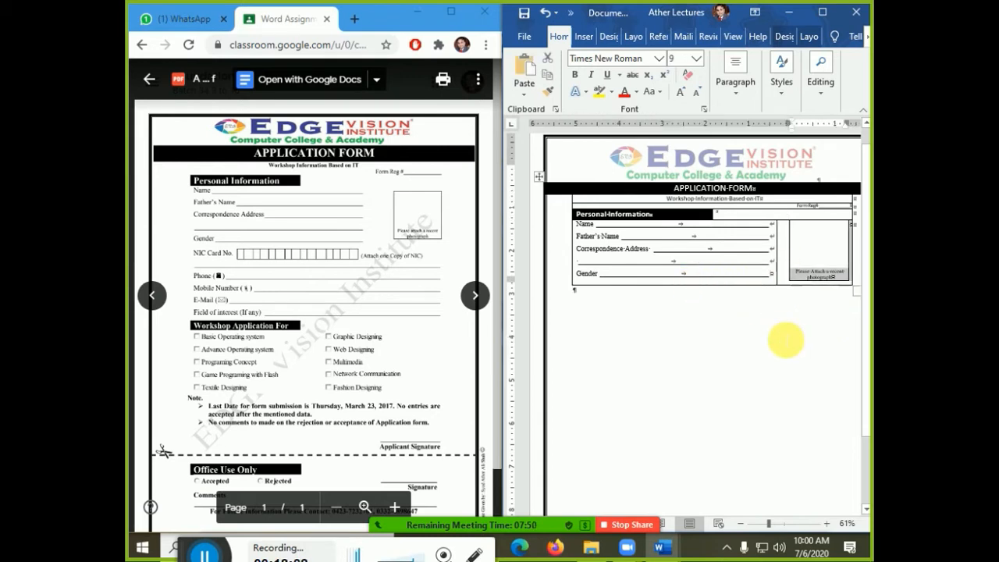
key(ctrl+y)
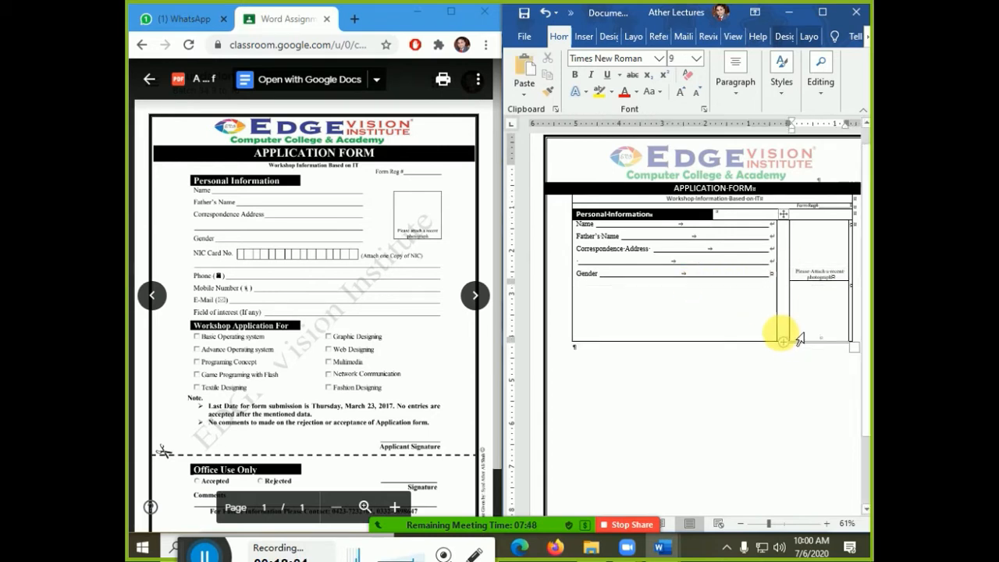
drag(798, 341, 674, 287)
click(621, 304)
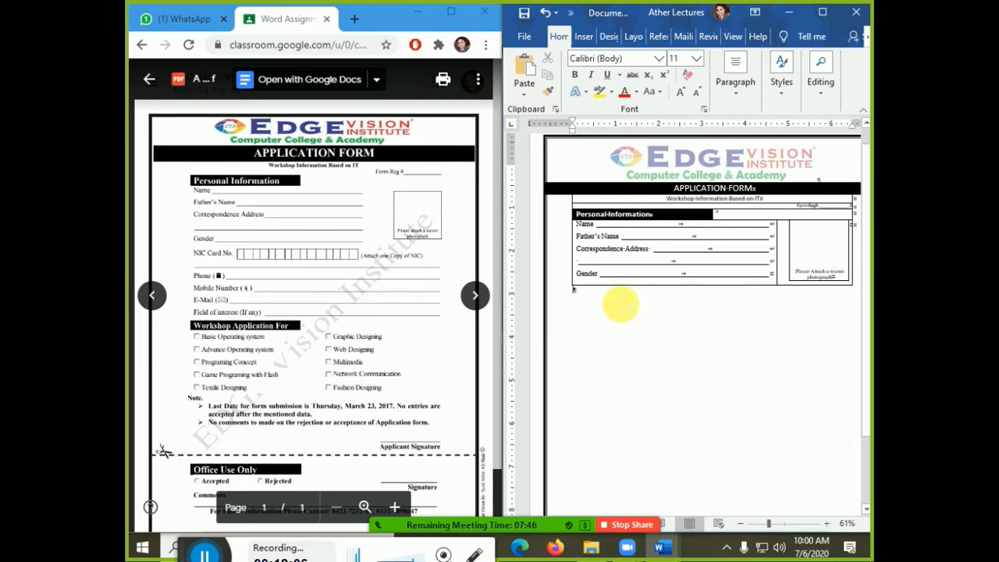
- Insert a 1-column, 1-row table below the form and extend it to two rows
click(583, 36)
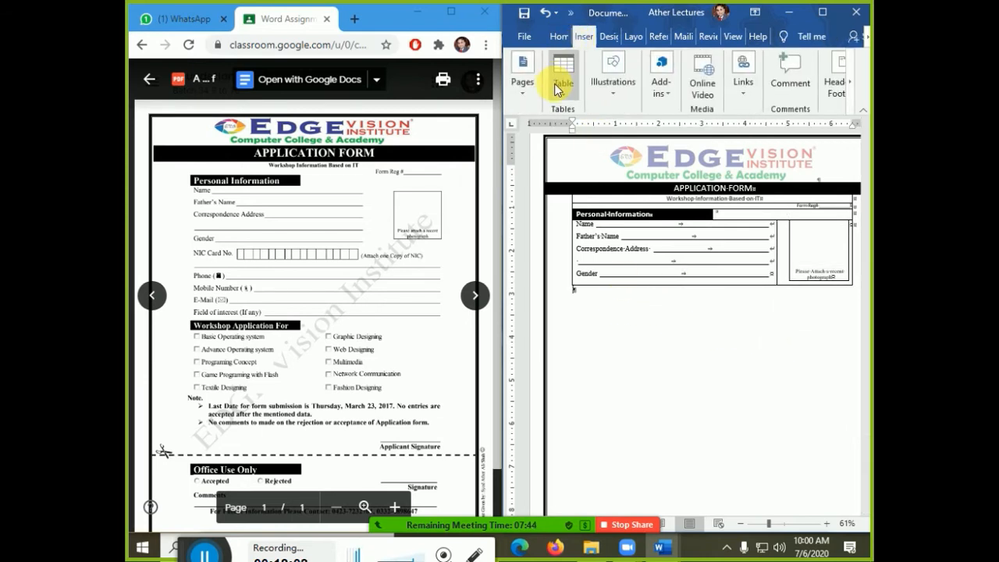
click(562, 72)
click(574, 242)
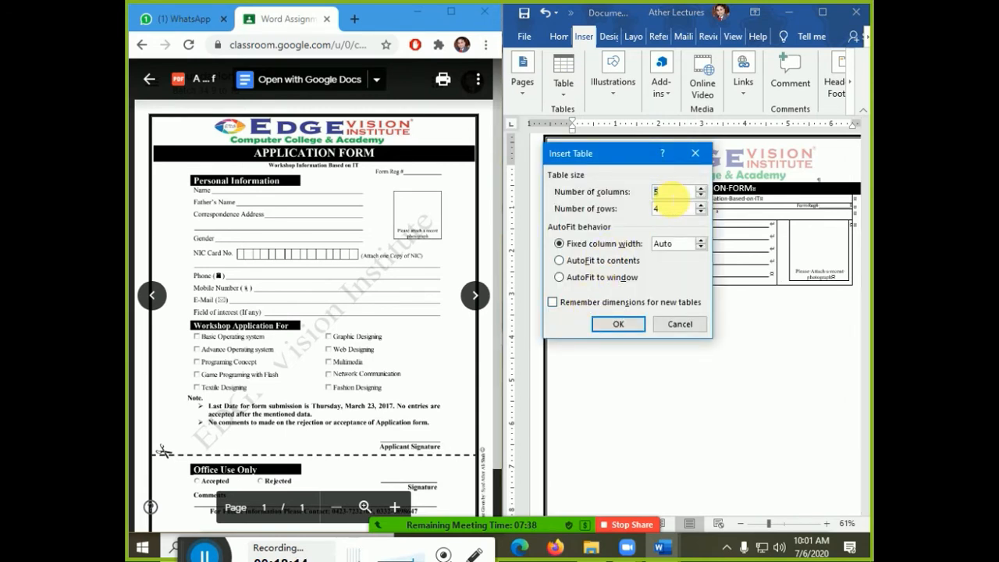
text(1)
key(Tab)
text(1)
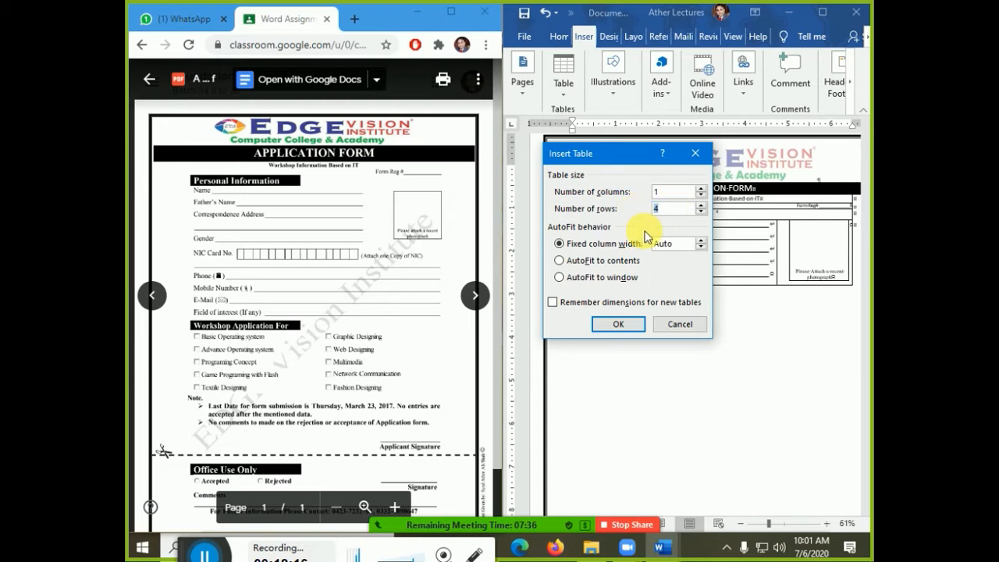
click(618, 324)
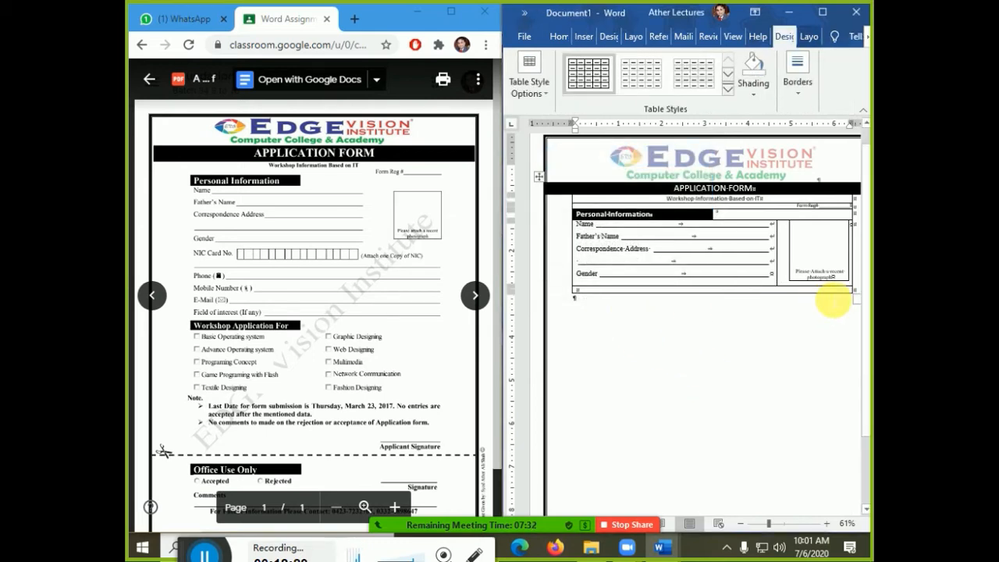
key(Tab)
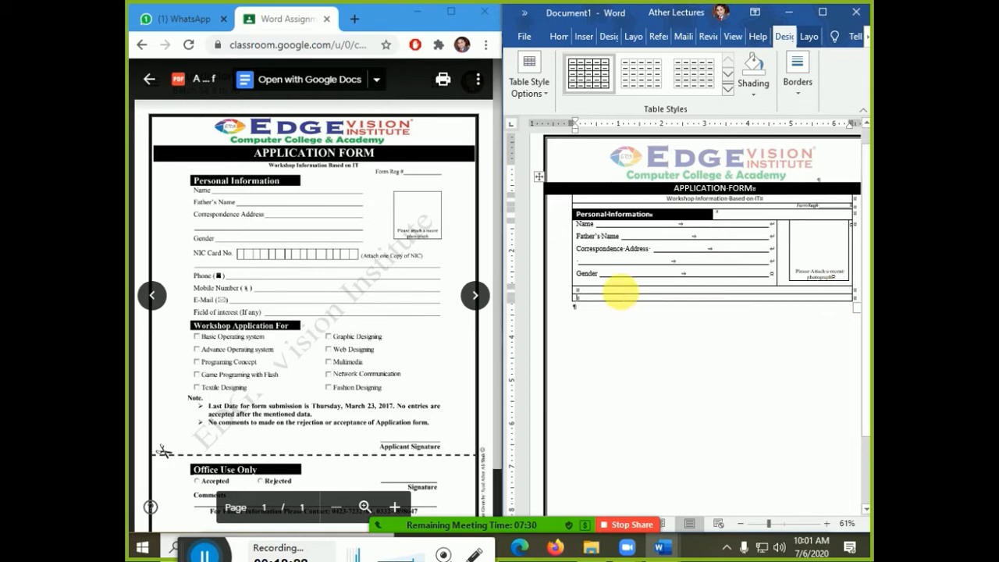
- Set the font size of both new rows to 12
click(559, 36)
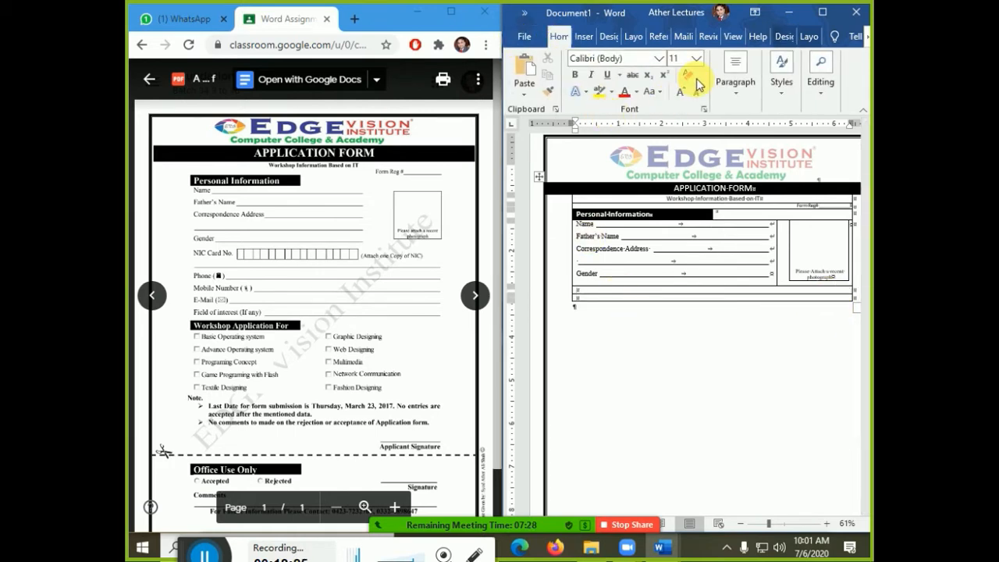
drag(579, 290, 580, 297)
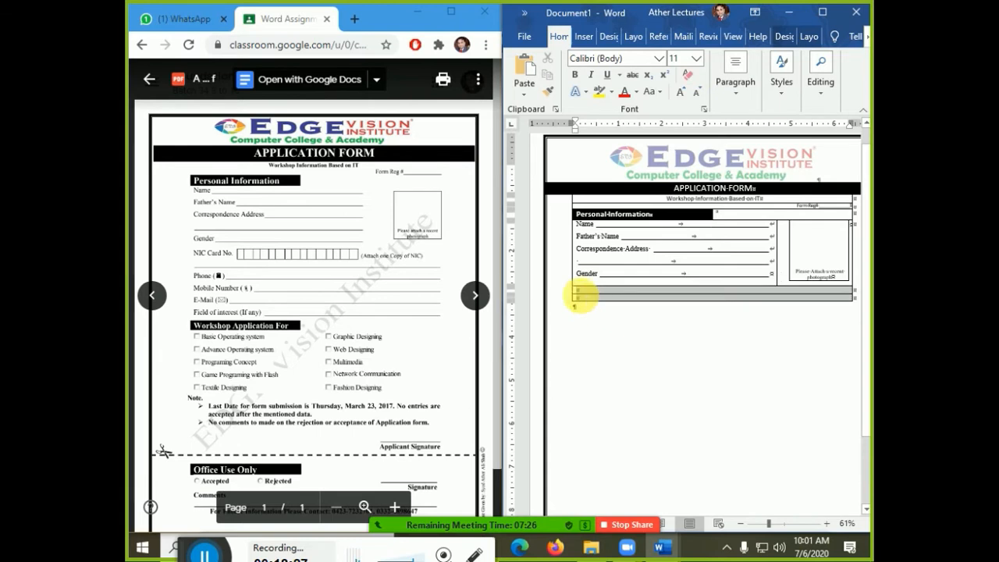
click(675, 58)
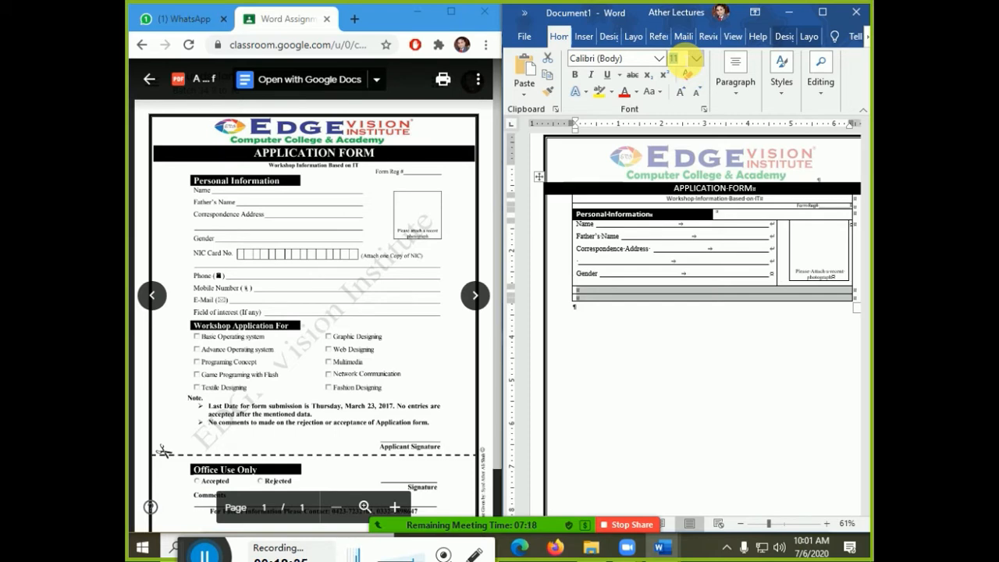
text(12)
key(Return)
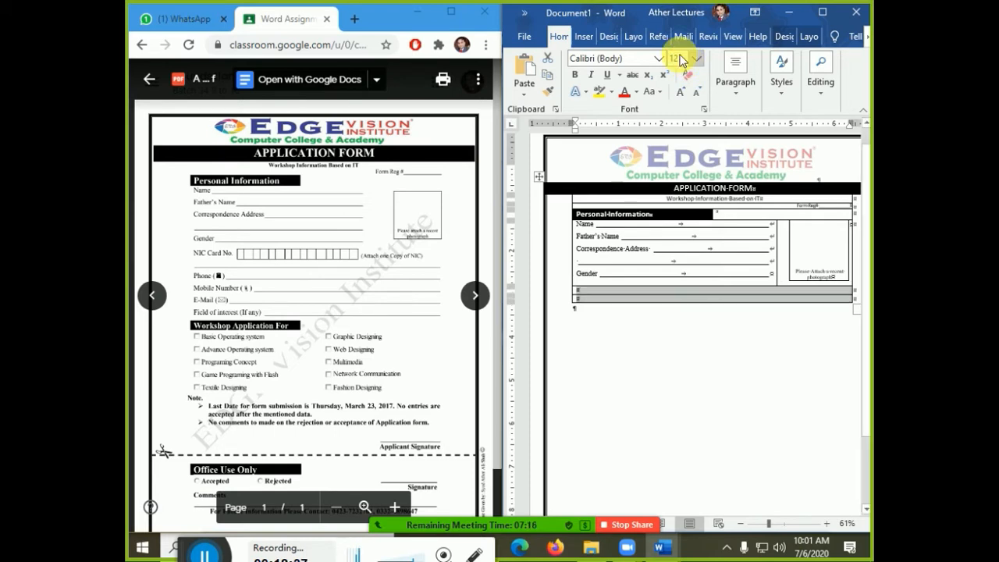
click(596, 289)
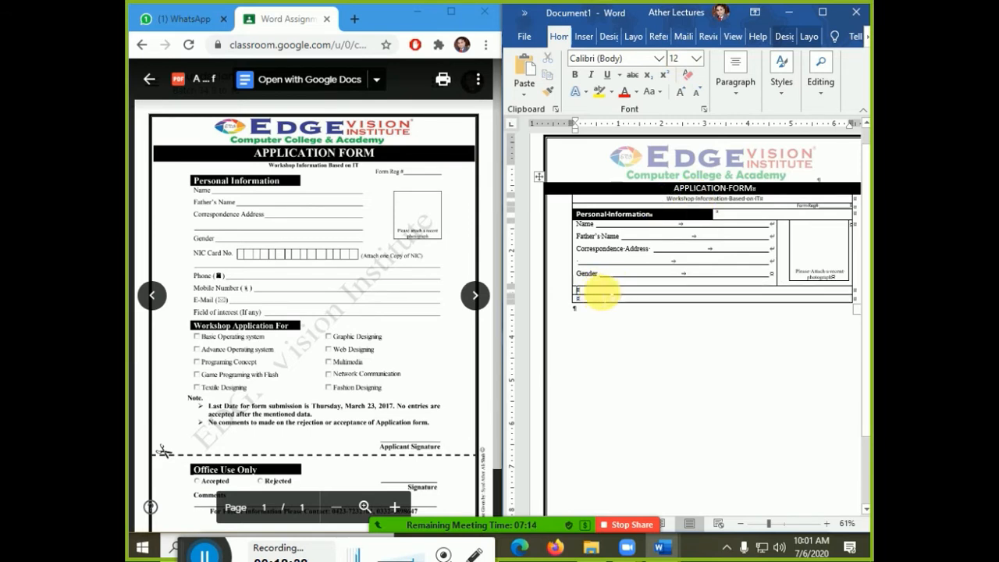
- Split the first new row below Gender into 3 columns and 1 row
click(804, 37)
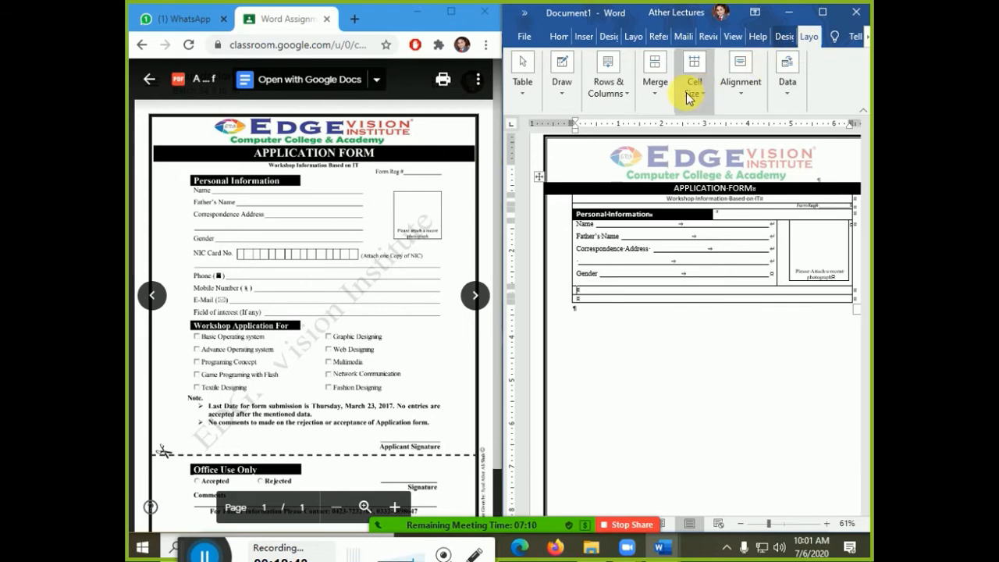
click(656, 99)
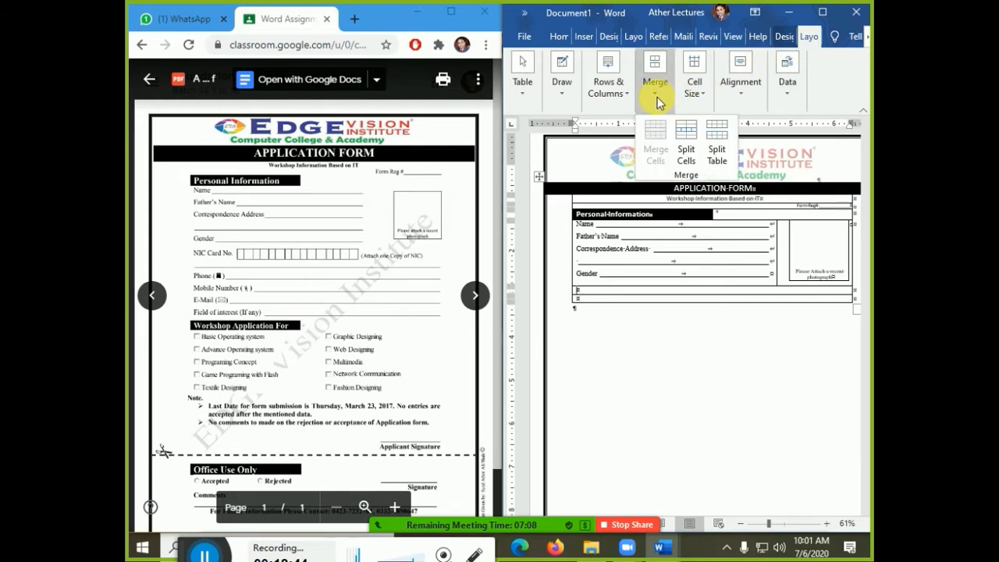
click(690, 160)
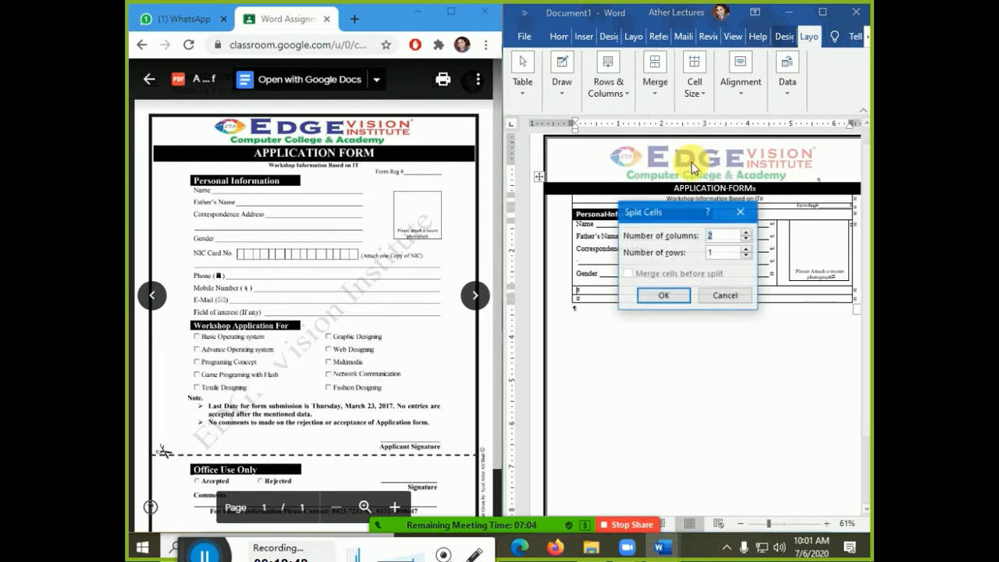
click(746, 232)
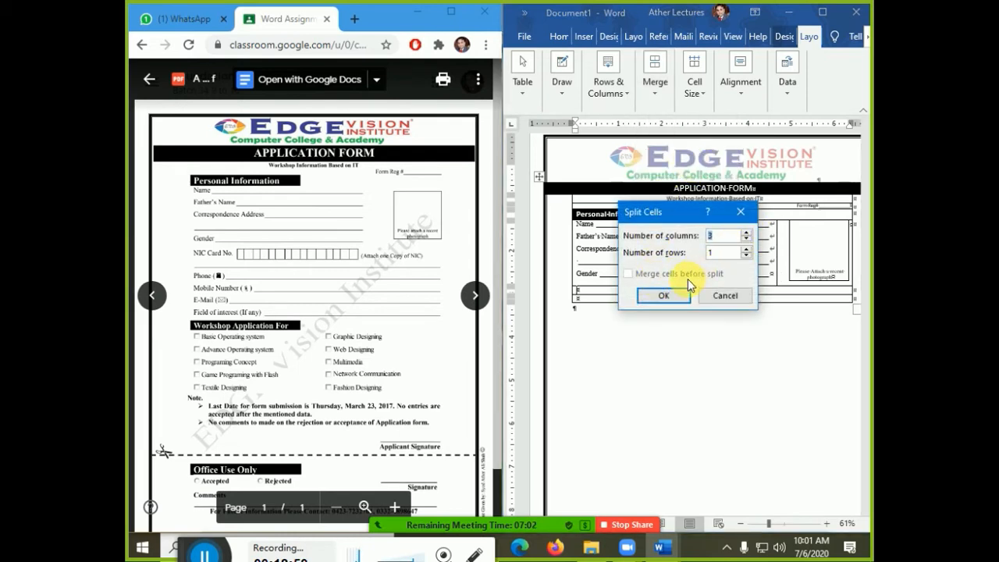
click(663, 296)
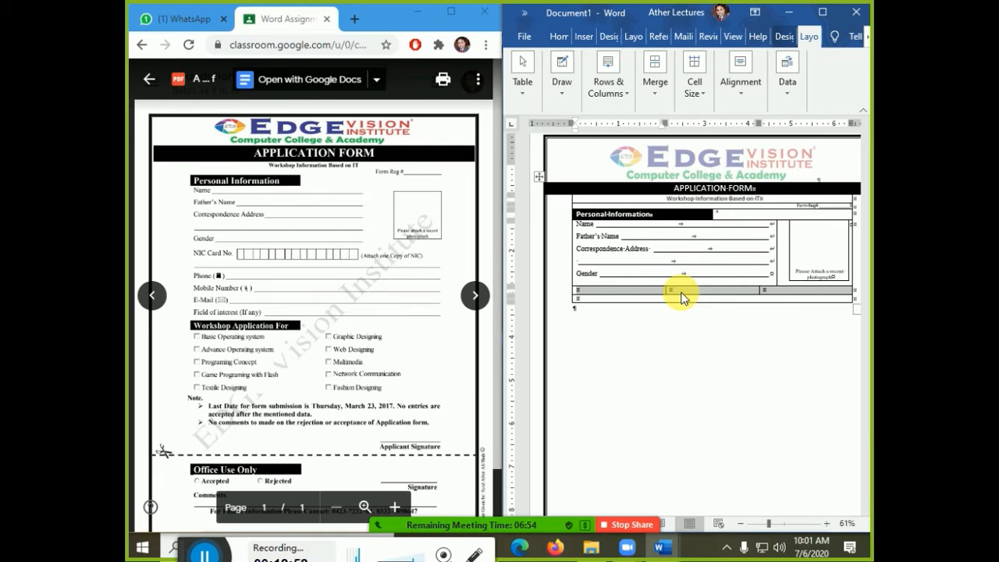
- Label the first cell 'NIC Card No' and fill the row with digit boxes
click(640, 295)
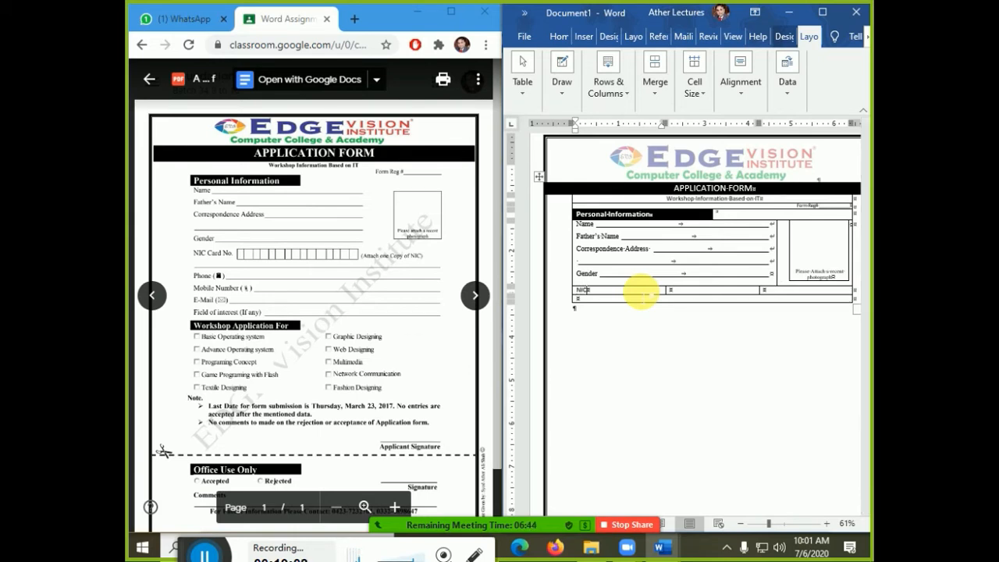
text(NIC Card No.)
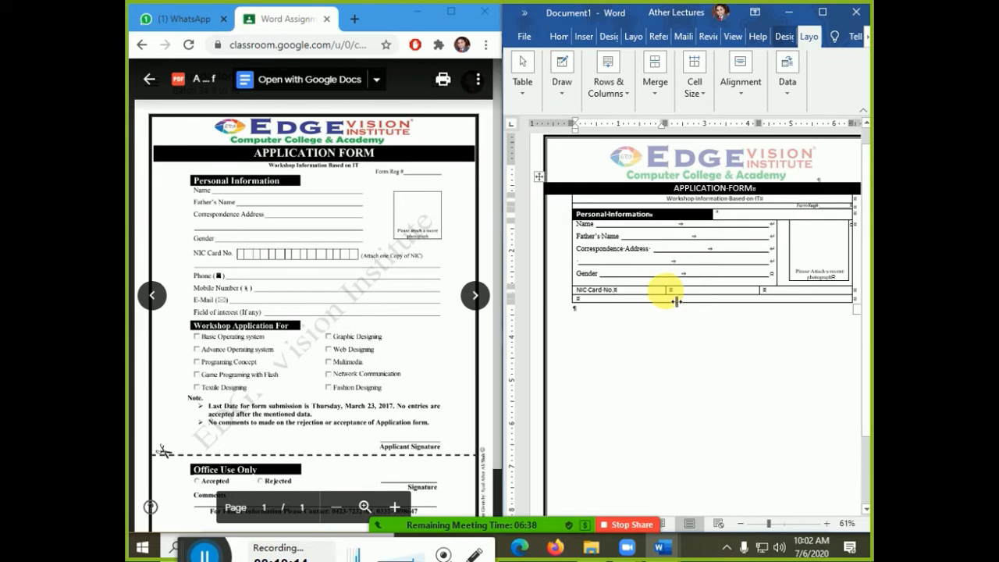
drag(676, 301, 631, 303)
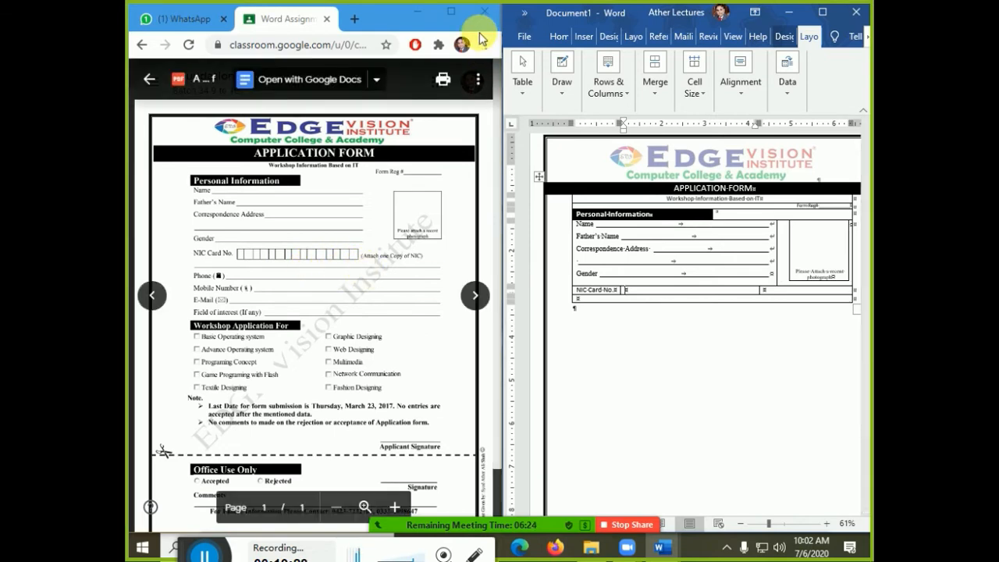
key(ctrl+Tab)
key(ctrl+Tab)
key(ctrl+Tab)
key(ctrl+Tab)
key(ctrl+Tab)
key(ctrl+Tab)
key(ctrl+Tab)
key(ctrl+Tab)
key(Return)
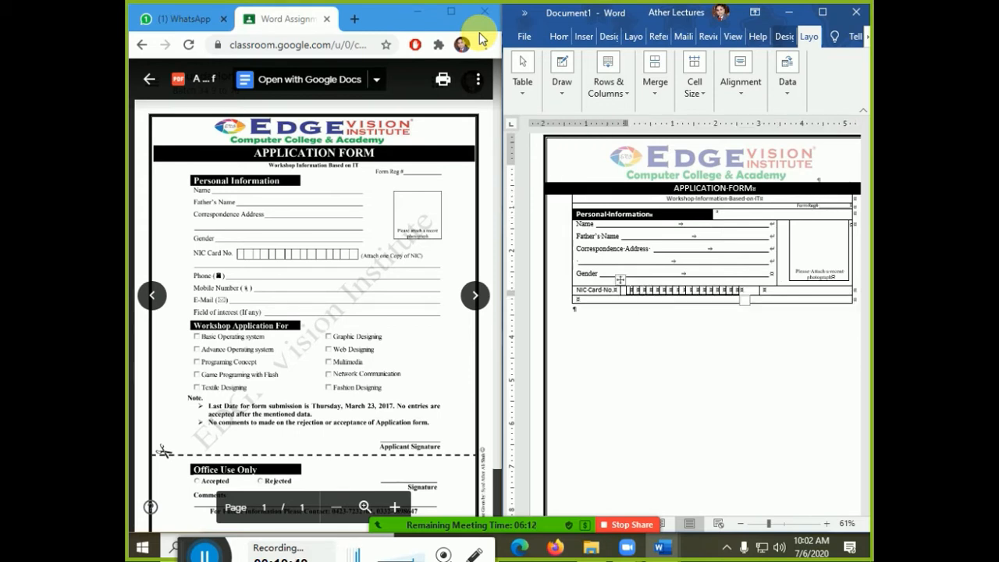
key(ctrl+shift+8)
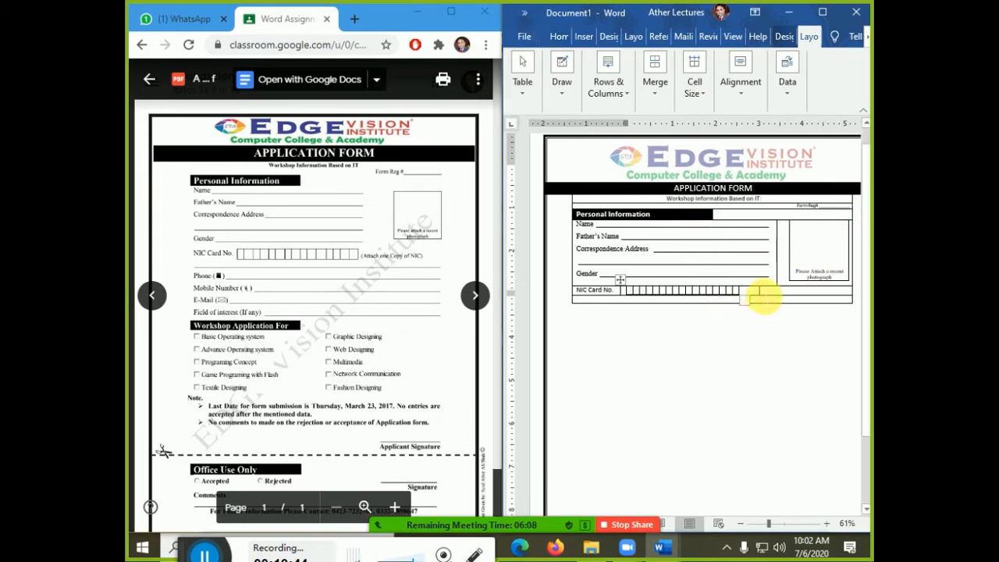
- Add a smaller, bottom-left aligned '(Attach one Copy of NIC)' note in the right cell
click(762, 295)
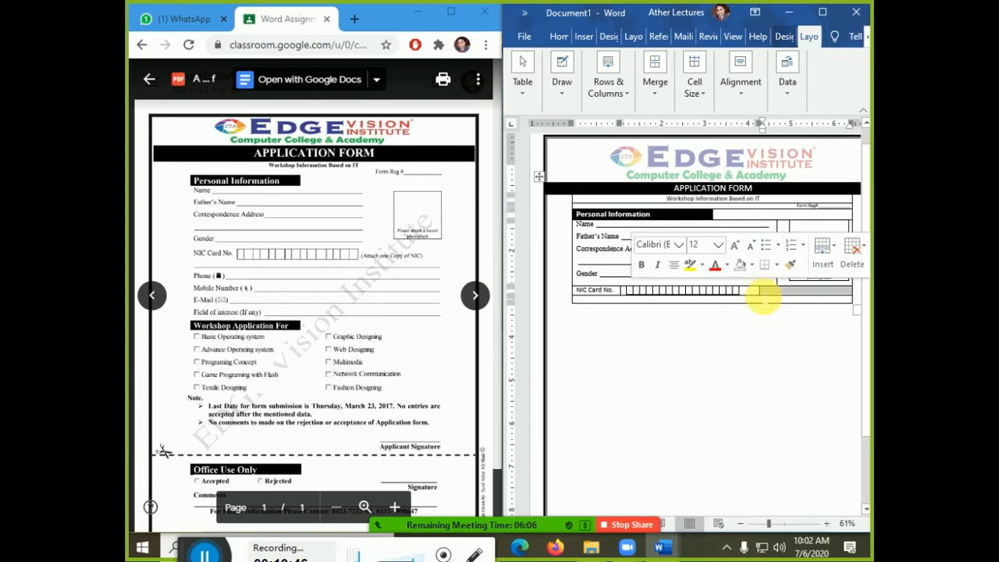
click(761, 291)
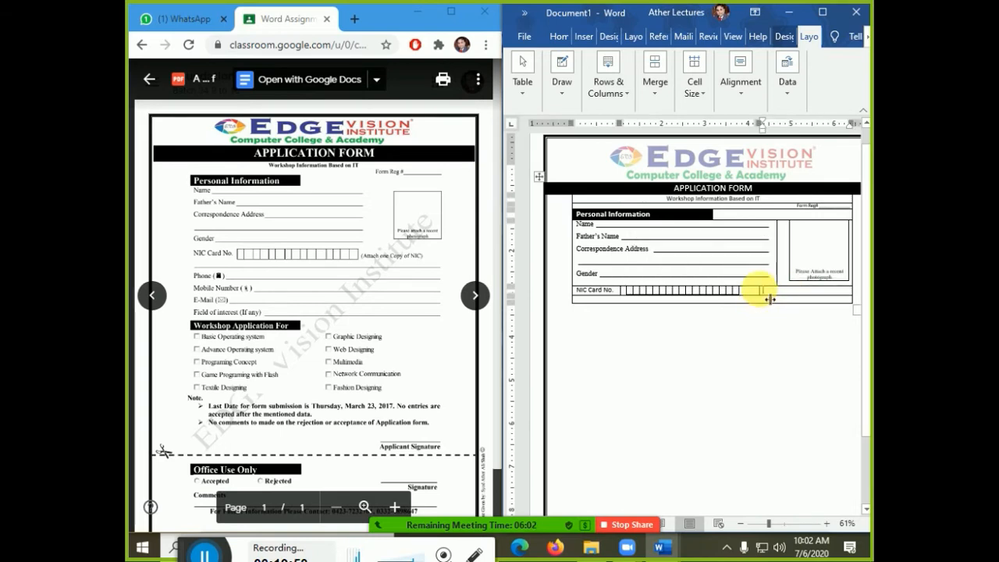
drag(762, 294, 745, 293)
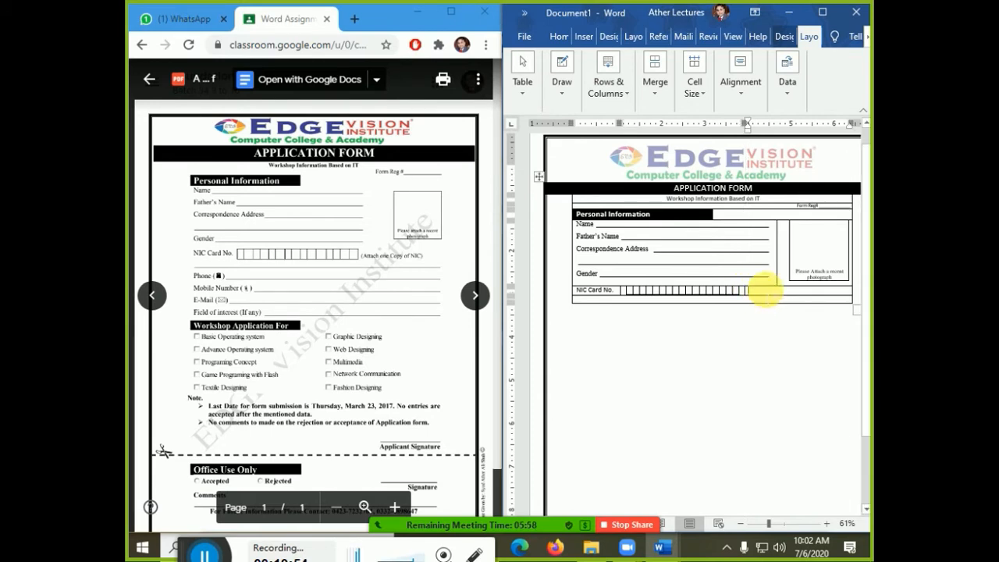
click(769, 292)
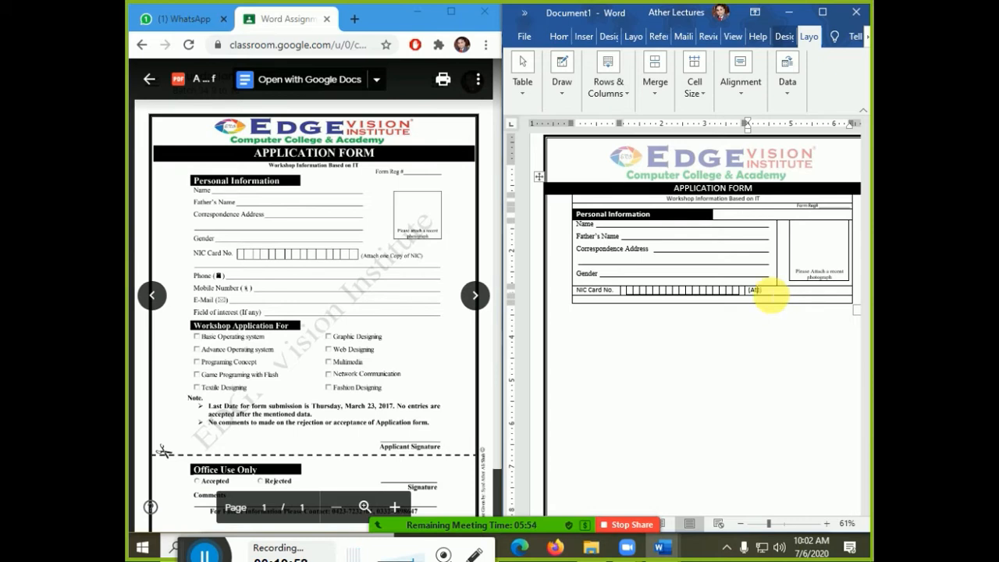
text((Attach one Copy of NIC)
key(ctrl+shift+Left)
key(ctrl+shift+Left)
key(ctrl+shift+Left)
key(ctrl+shift+Left)
key(ctrl+shift+Left)
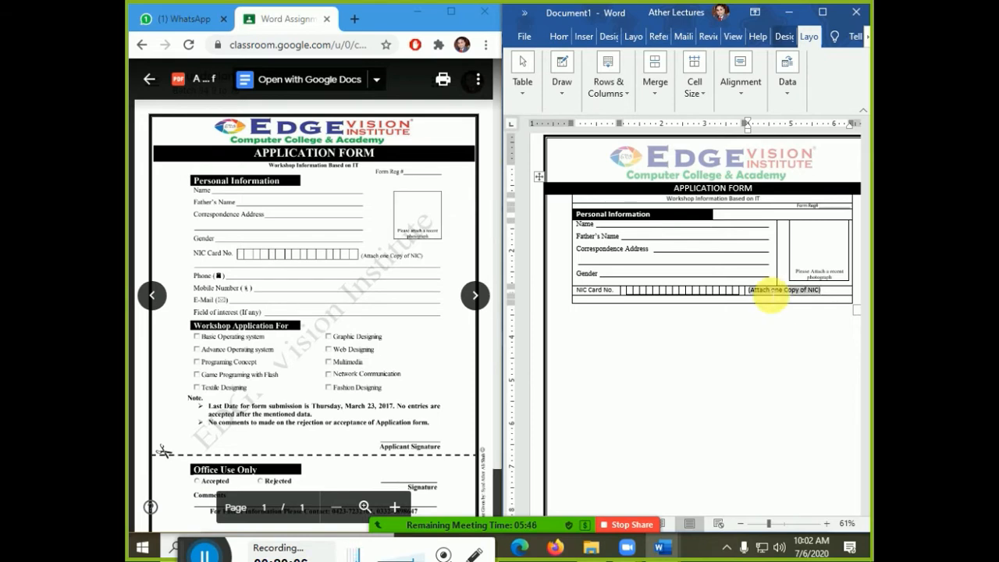
key(ctrl+bracketleft)
key(ctrl+bracketleft)
key(ctrl+bracketleft)
key(ctrl+bracketleft)
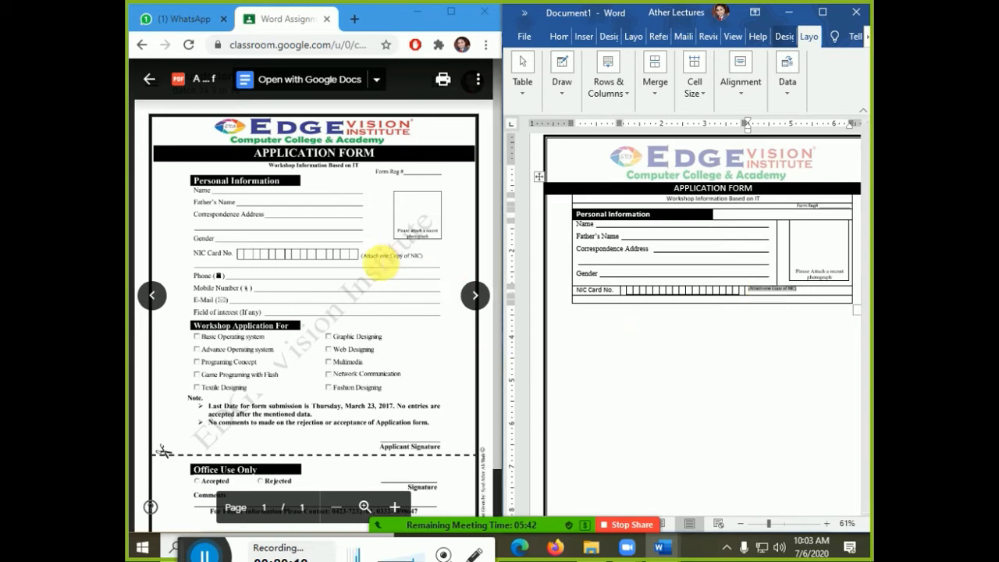
click(741, 89)
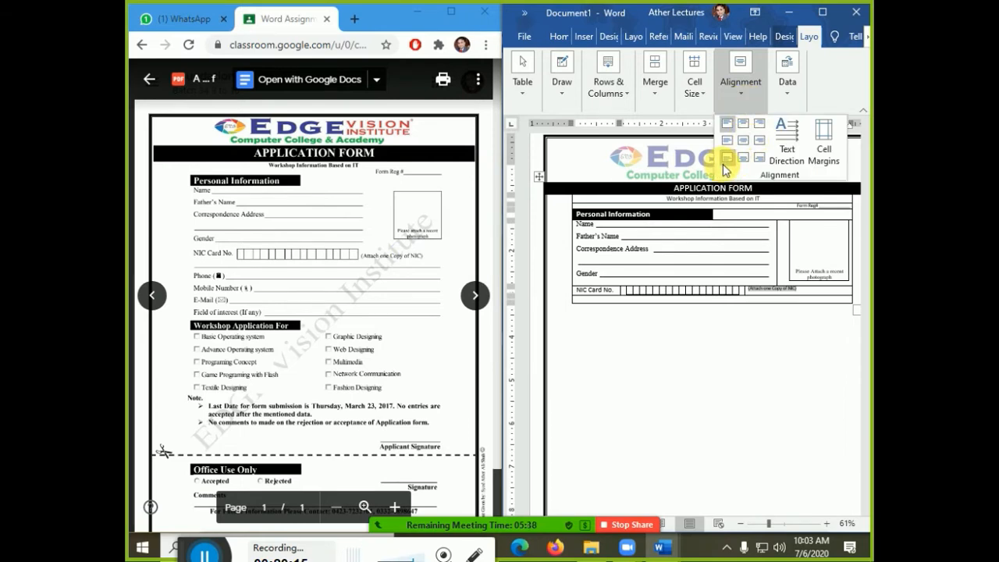
click(722, 163)
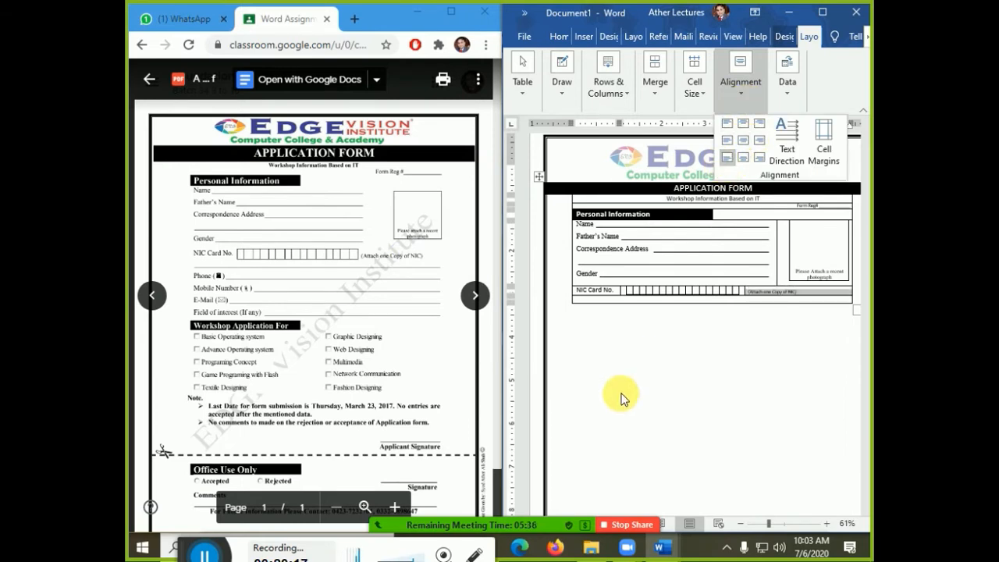
click(646, 305)
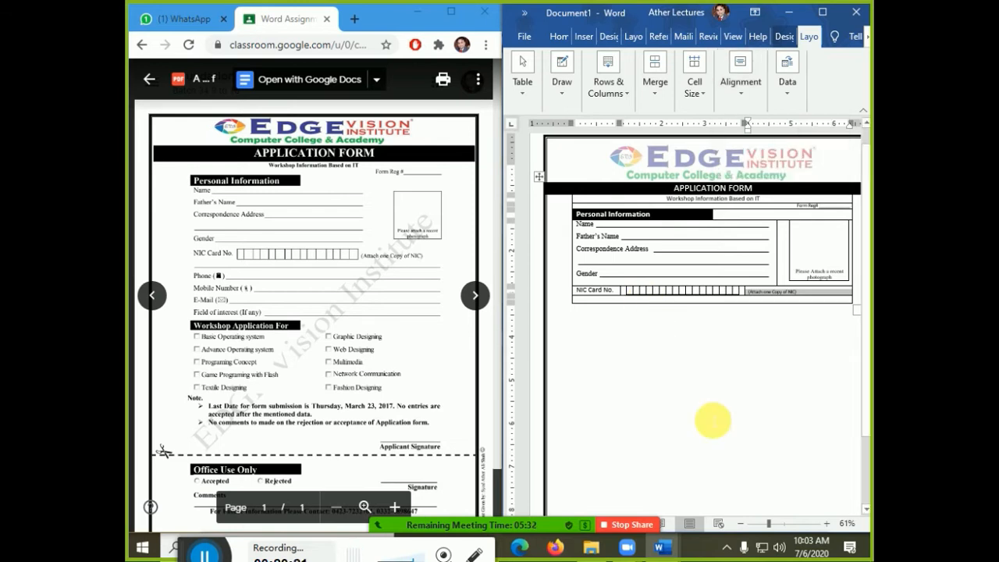
click(712, 421)
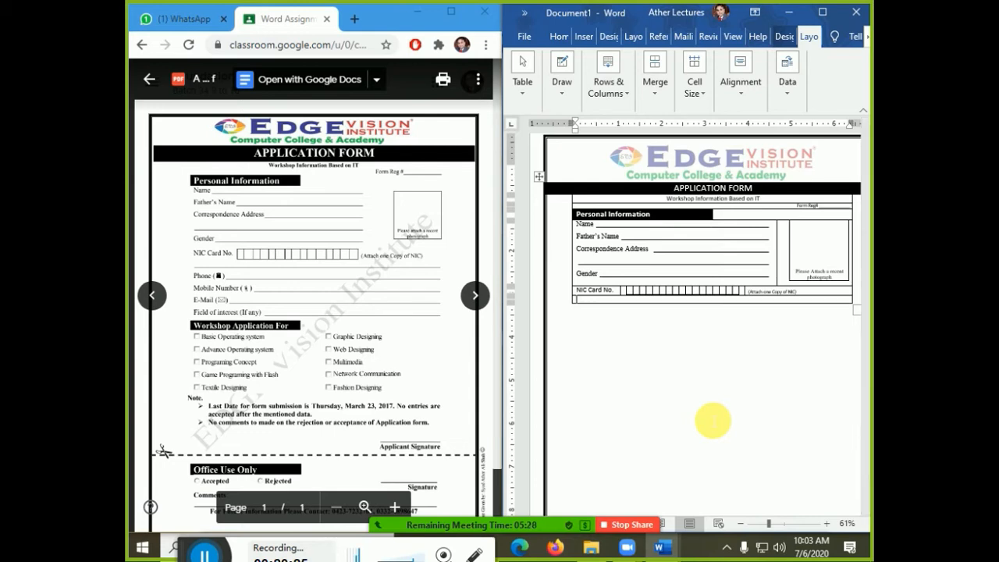
- Type Phone, Mobile Number (), E-Mail () and Field of interest (If Any) as separate lines
key(Return)
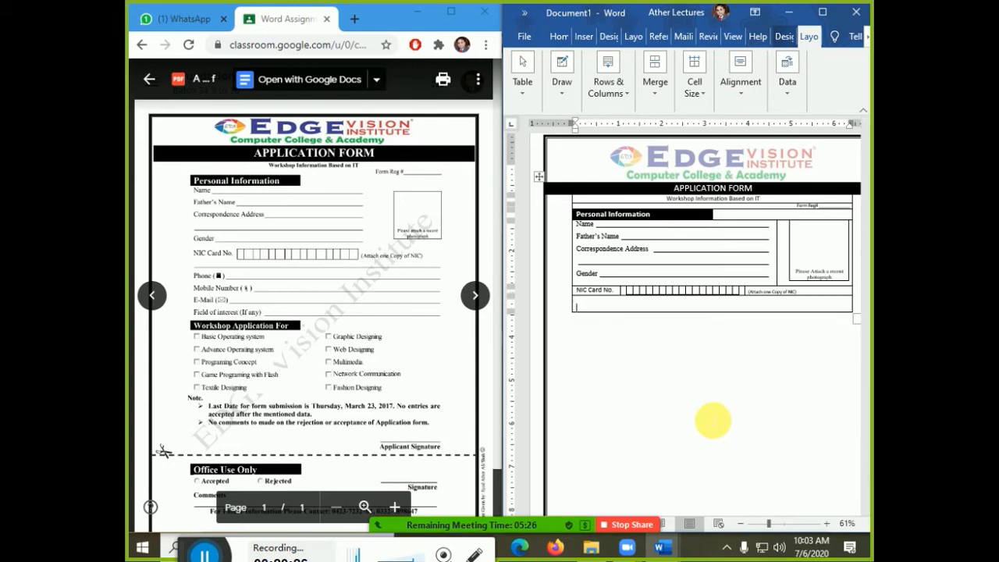
key(BackSpace)
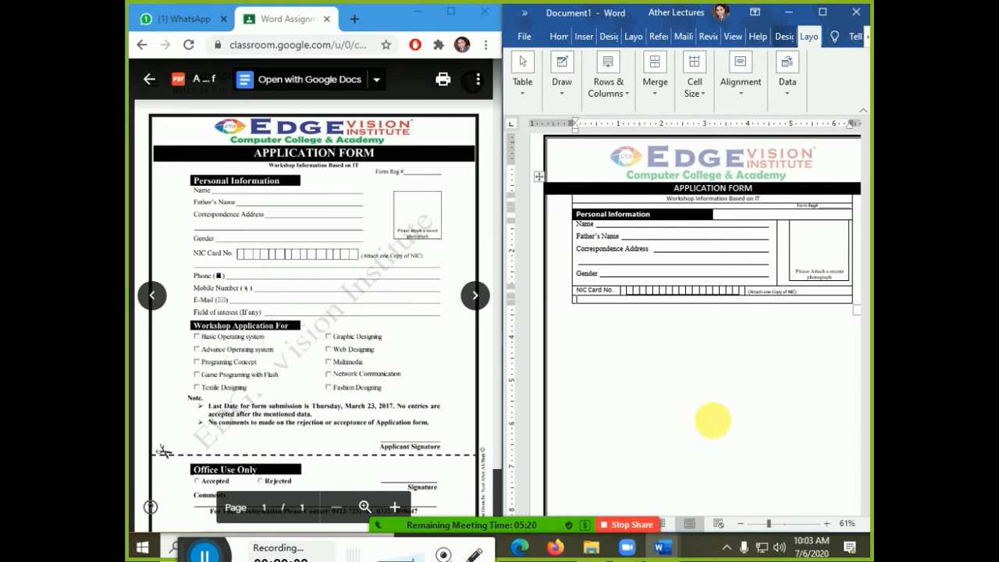
key(Return)
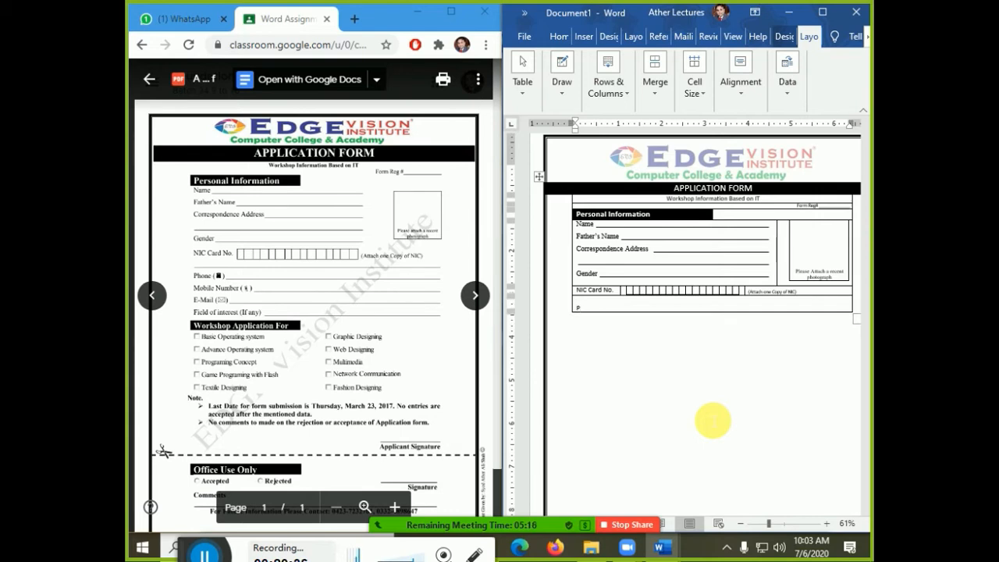
text(Phone()
key(Return)
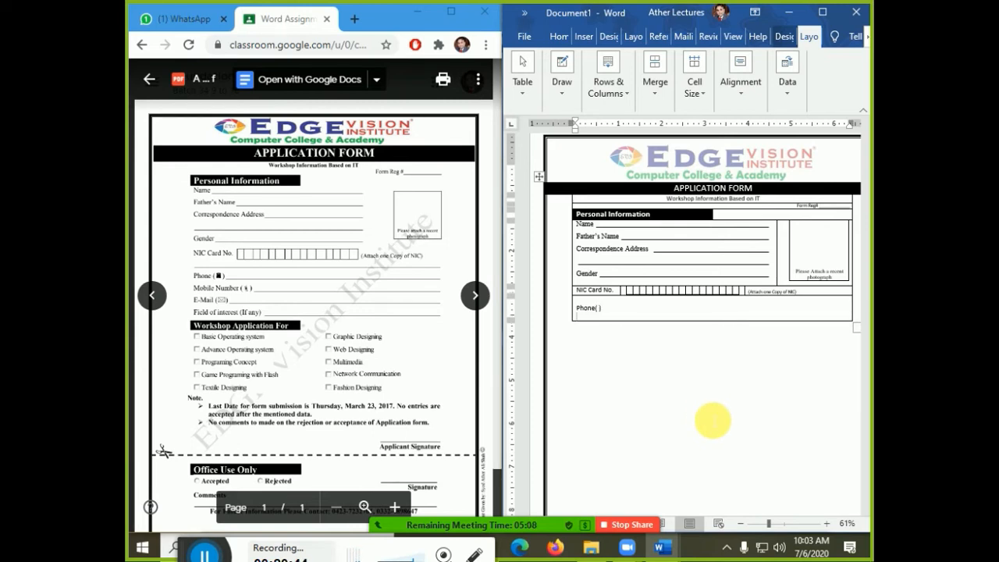
text(Mobile Number ())
key(Return)
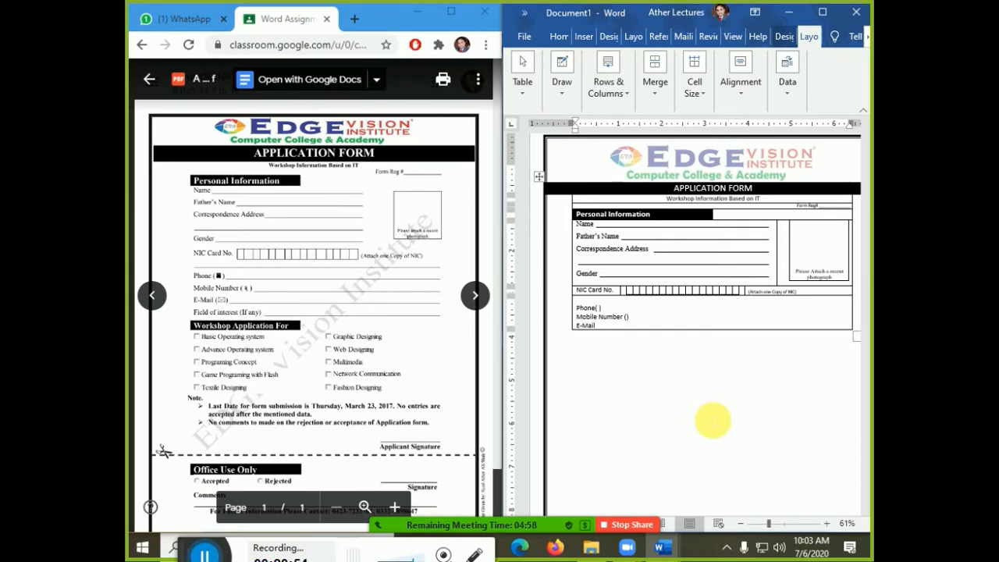
text(E-Mail ())
key(Return)
text(F)
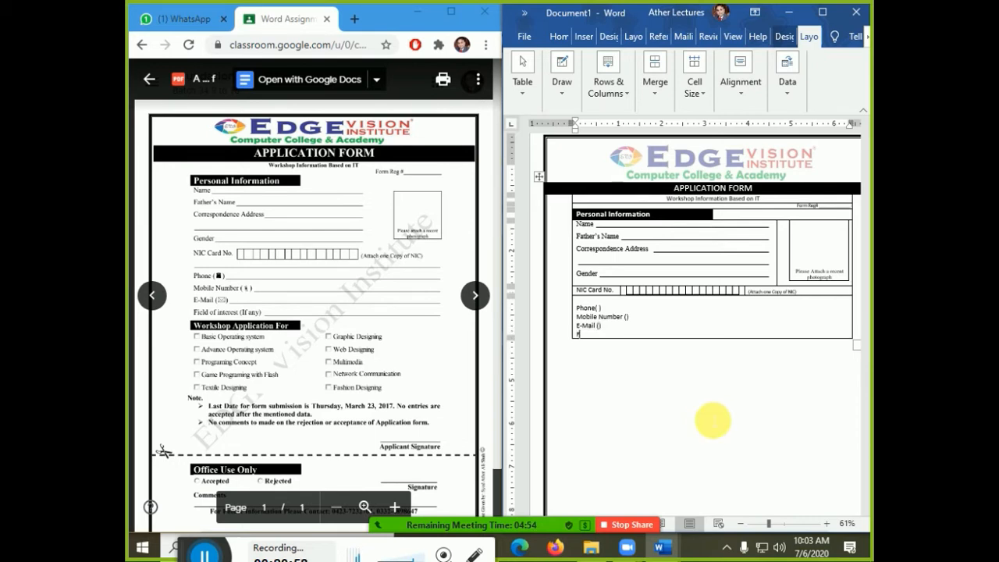
text(ield of interest (If Any)
key(ctrl+shift+8)
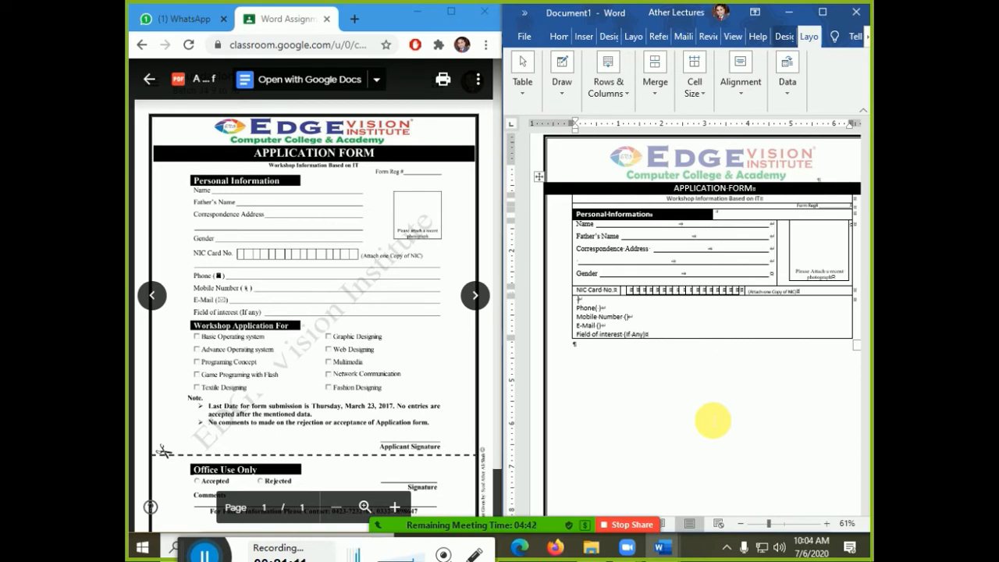
scroll(725, 390, down, 2)
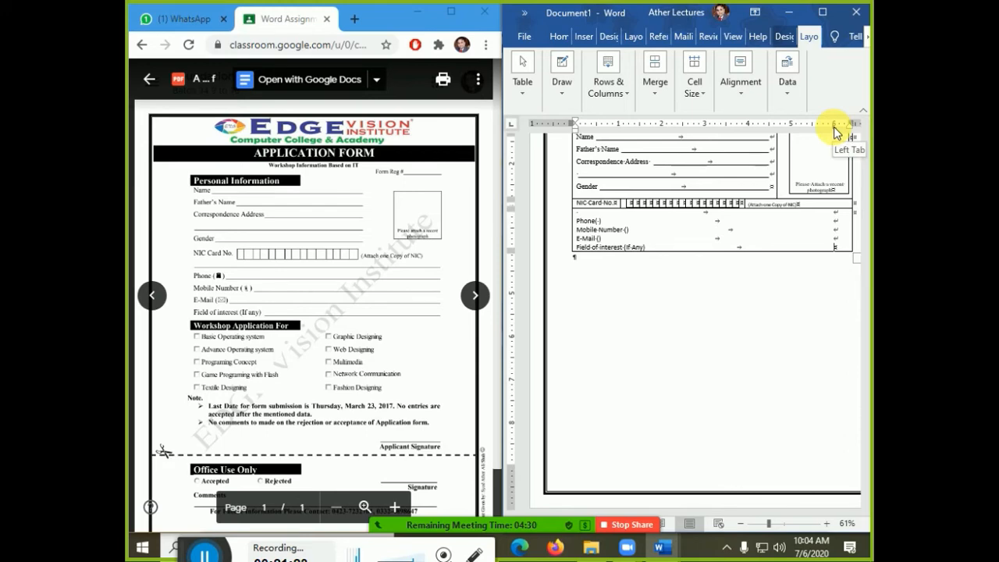
- Widen the form table's right edge toward the page margin
drag(834, 132, 847, 131)
click(846, 129)
double_click(846, 130)
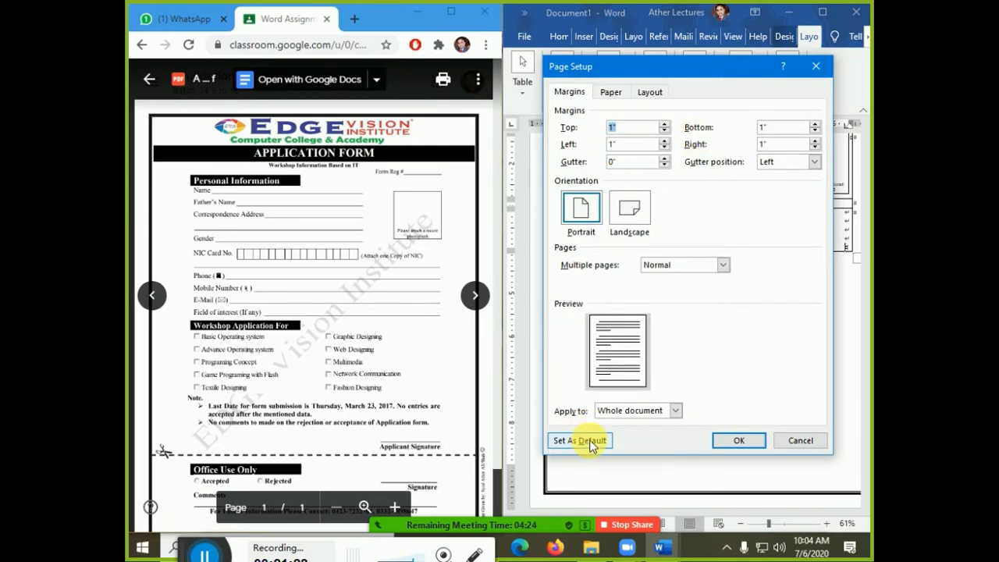
key(Escape)
double_click(845, 129)
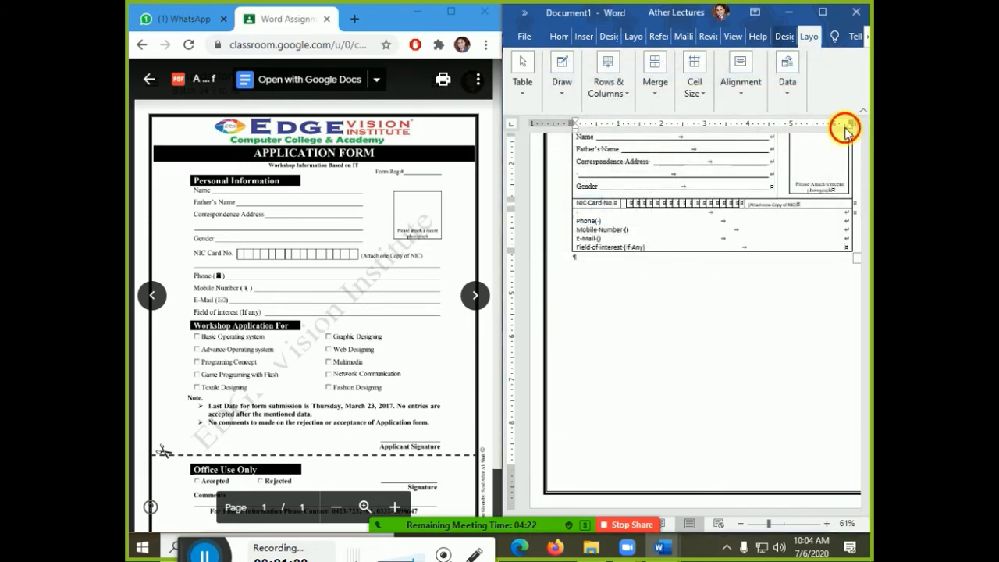
key(Escape)
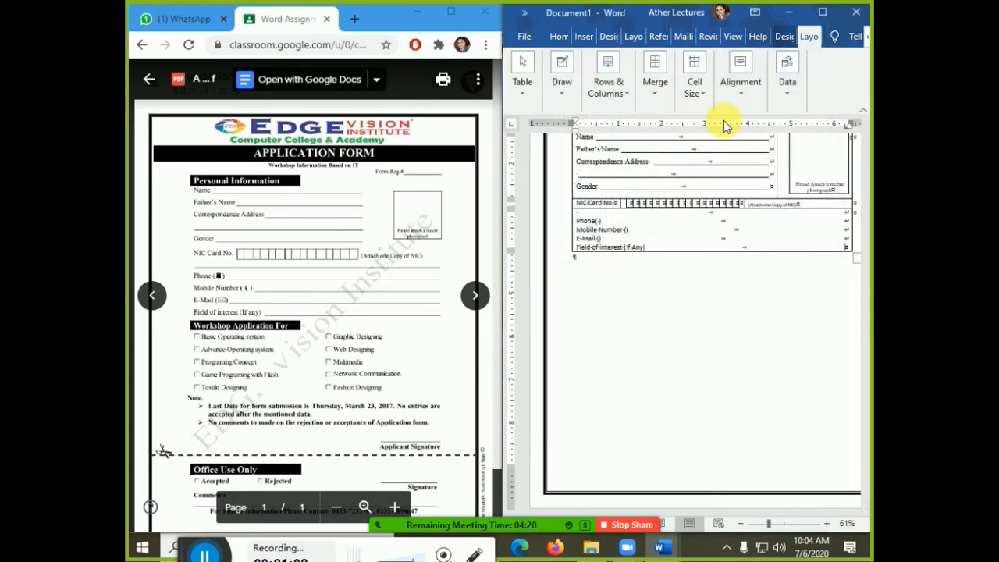
double_click(847, 129)
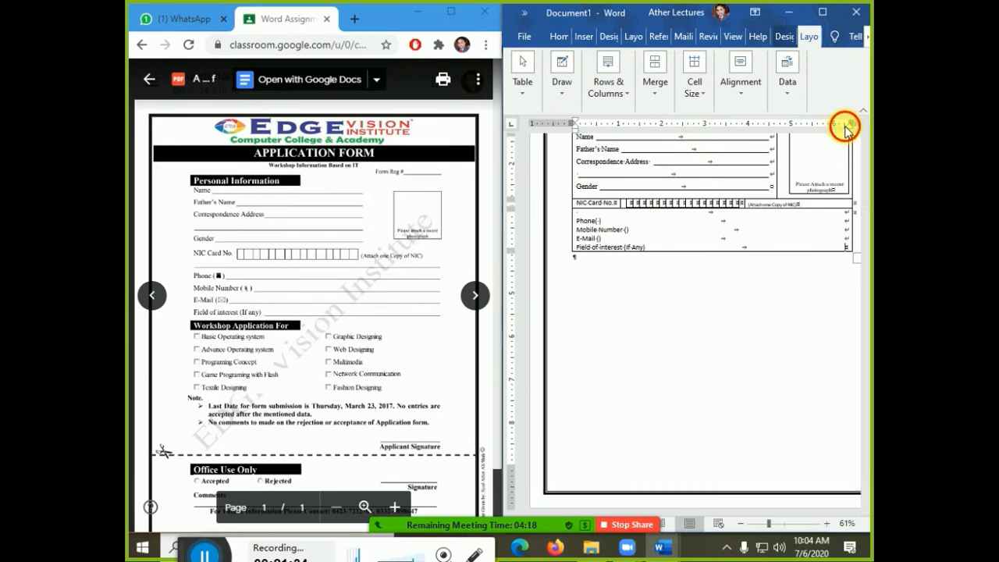
key(Escape)
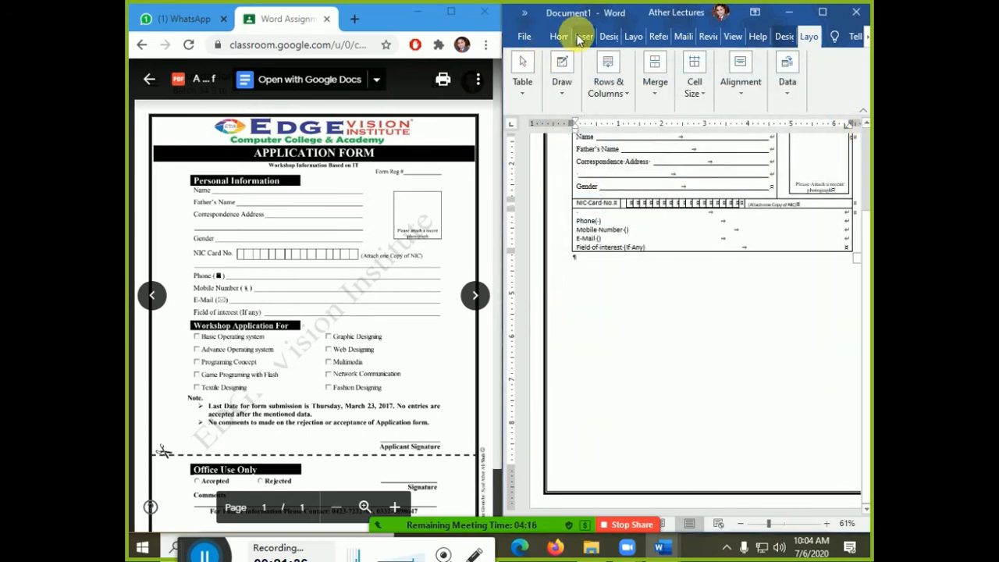
- Give the 6.23" tab stop an underline leader and set 1.5 line spacing
click(566, 36)
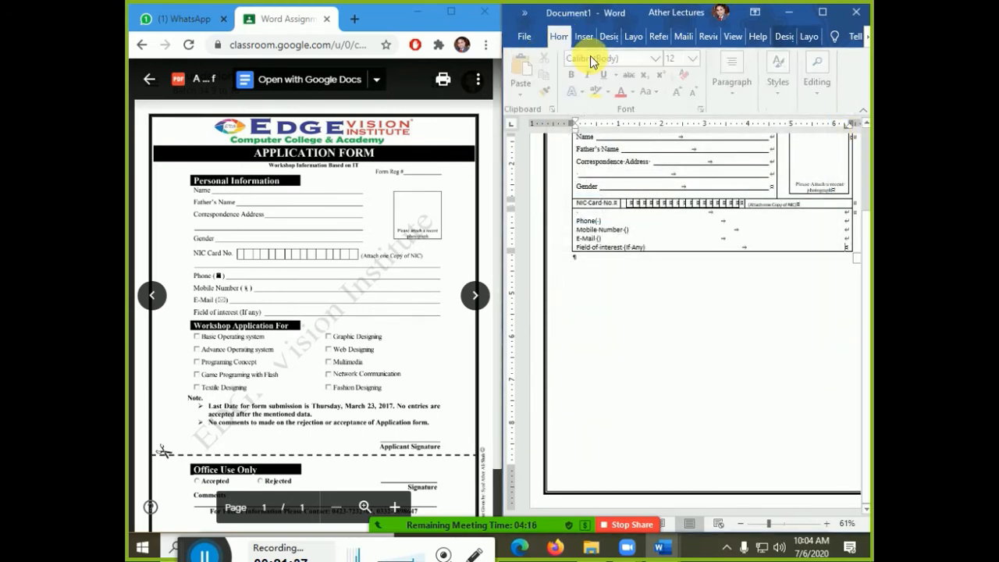
click(735, 81)
click(522, 341)
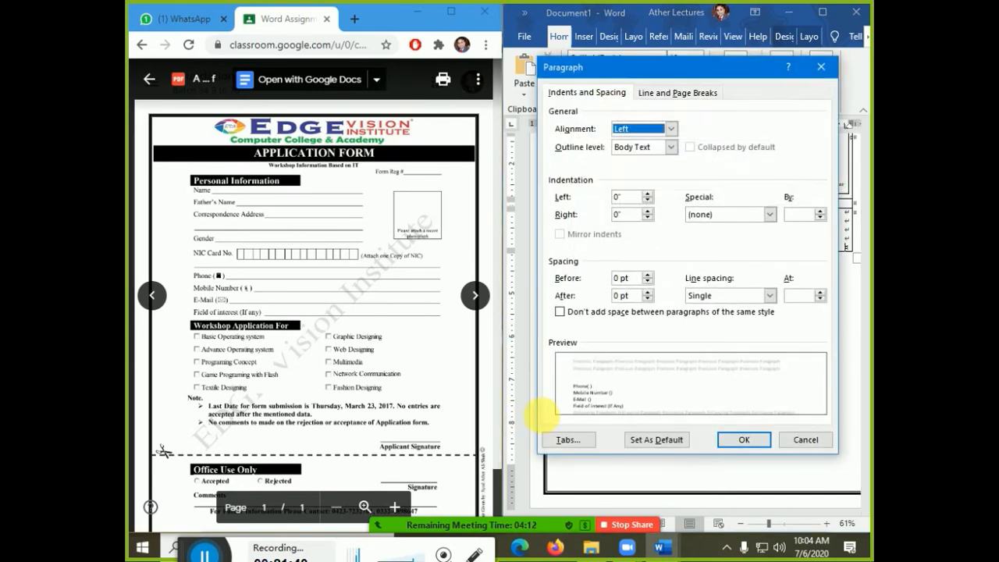
click(568, 445)
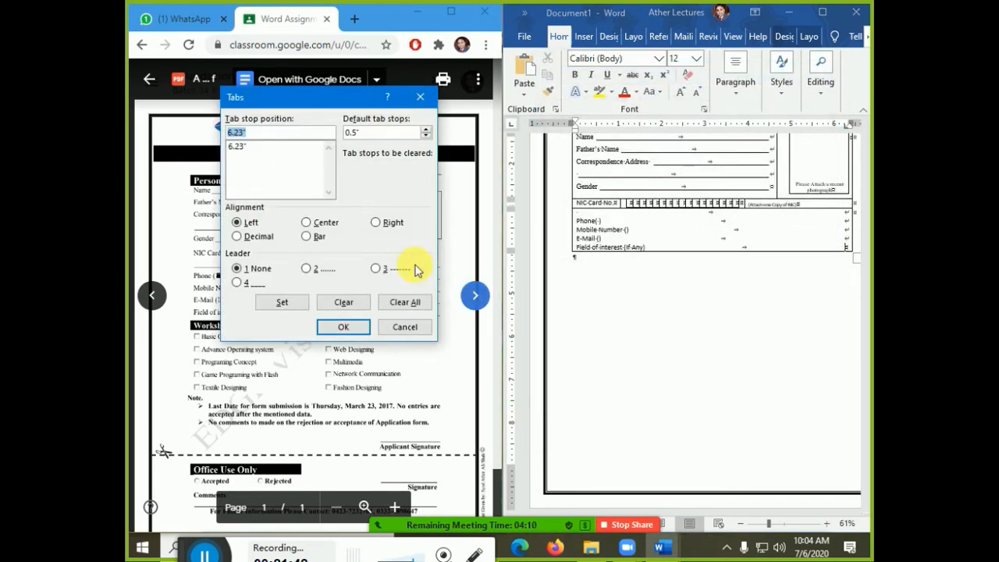
click(238, 146)
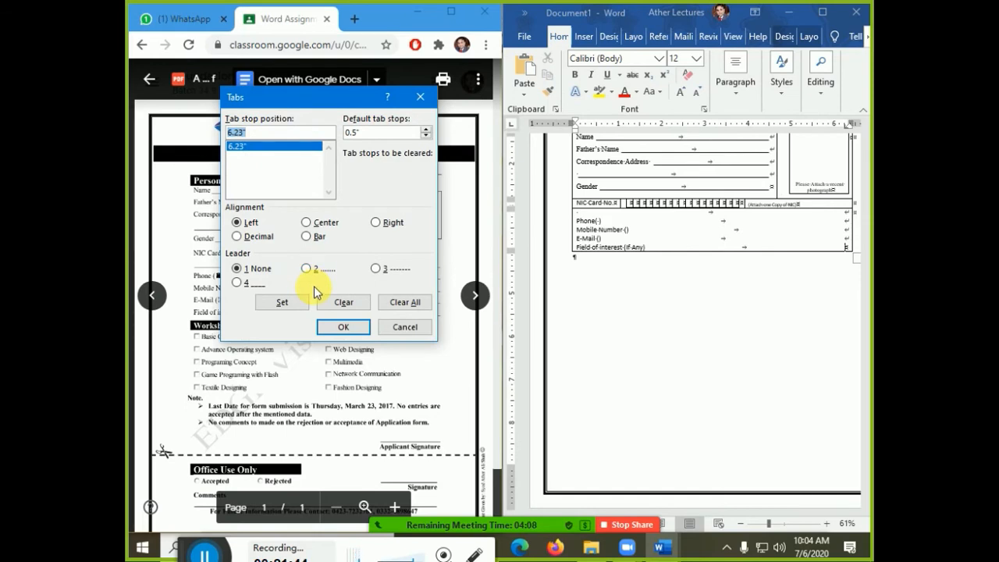
click(248, 283)
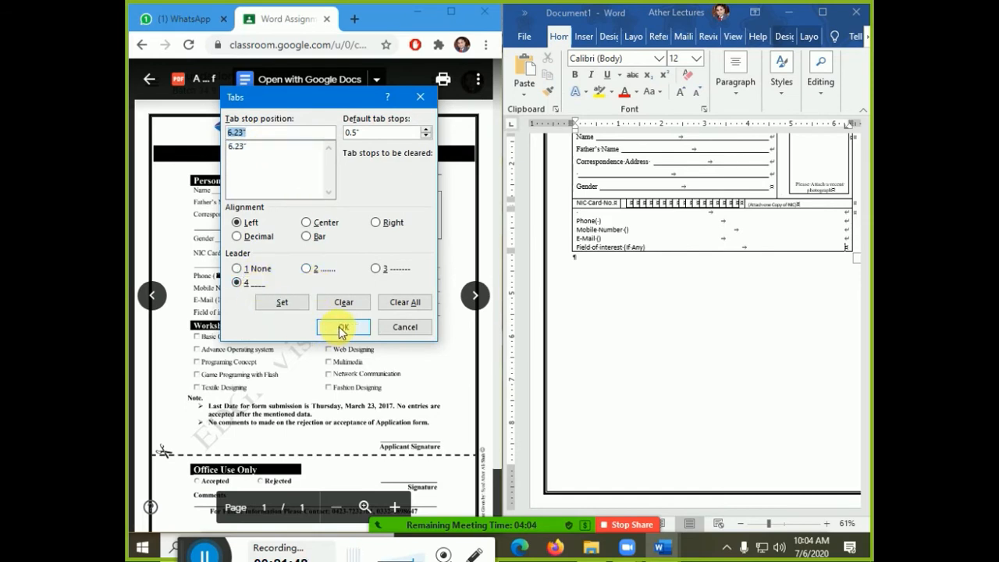
click(341, 329)
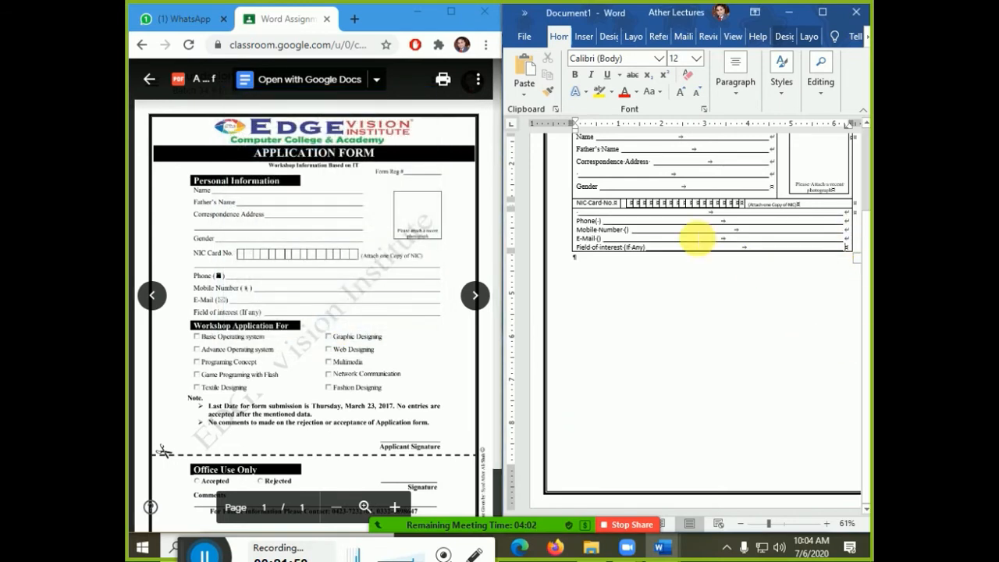
key(ctrl+5)
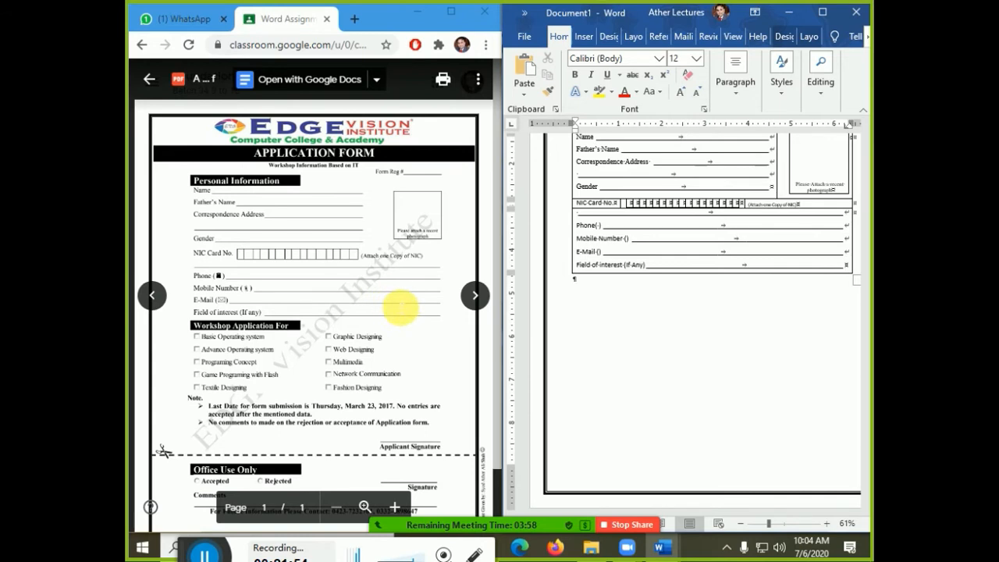
click(600, 225)
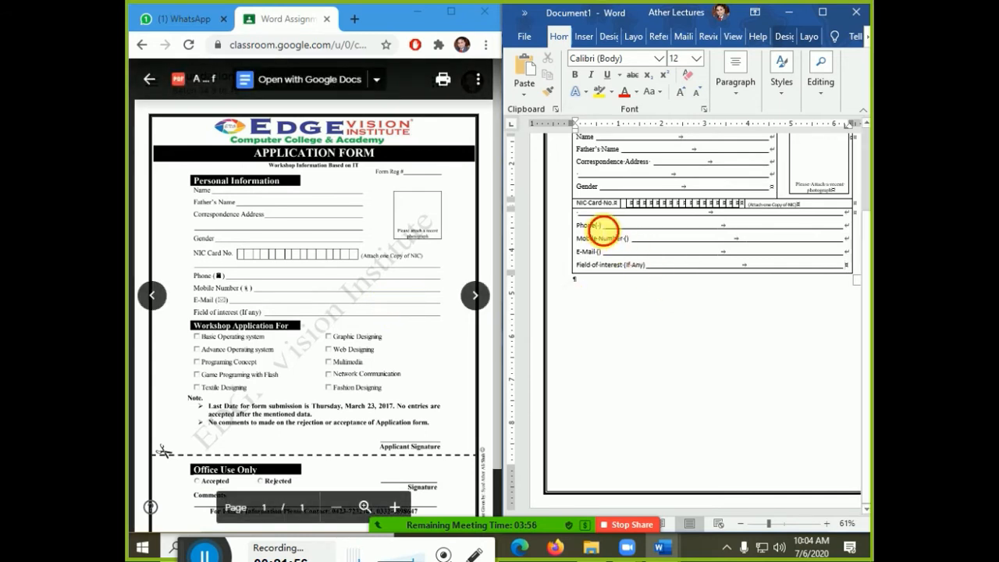
- Insert the Webdings telephone symbol inside the Phone brackets
click(584, 35)
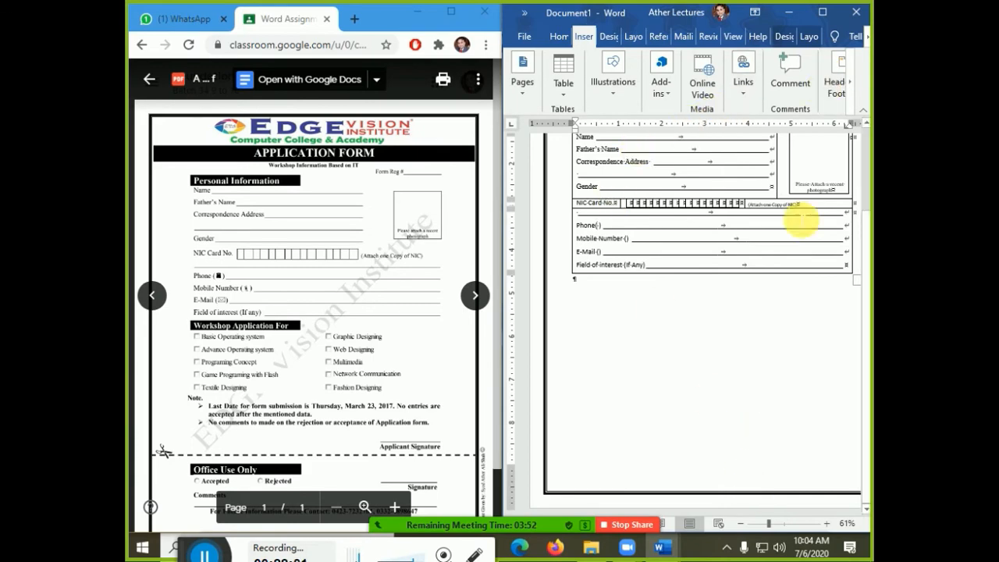
click(822, 11)
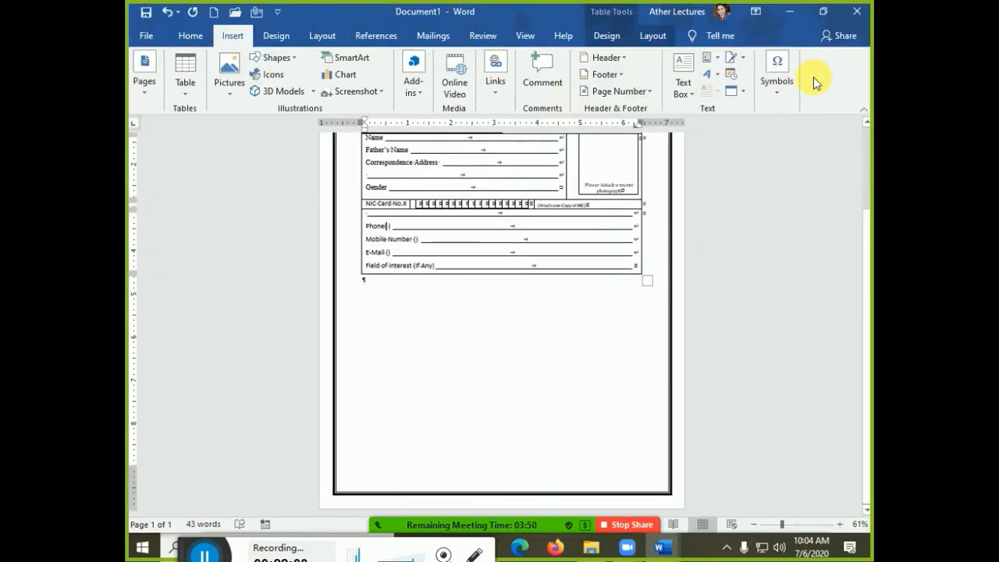
click(775, 84)
click(812, 156)
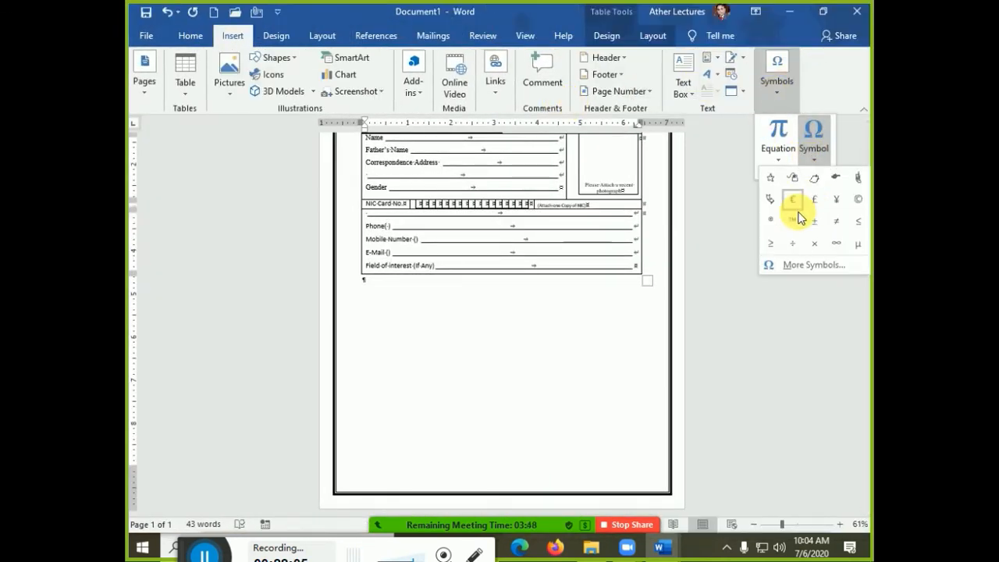
click(822, 267)
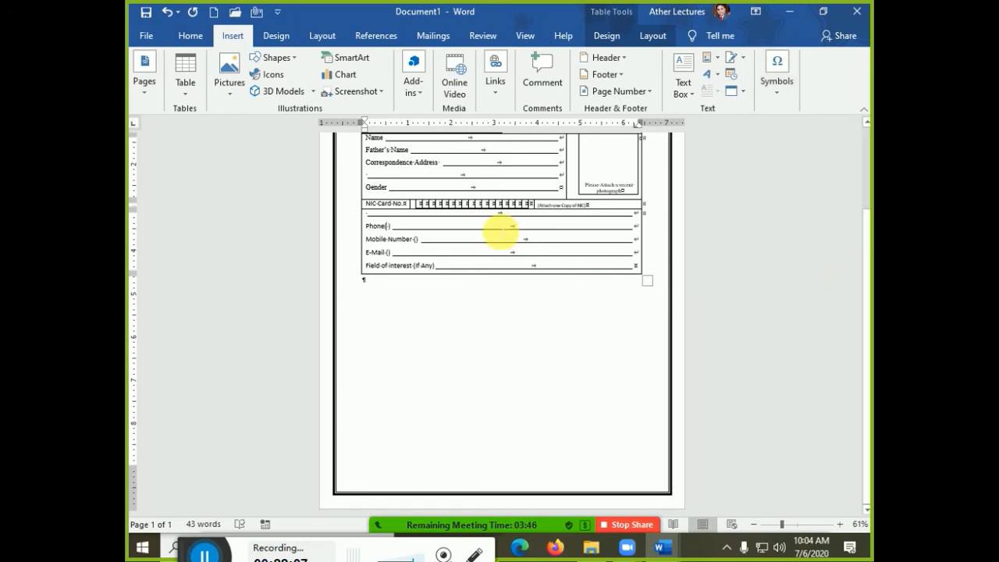
double_click(454, 167)
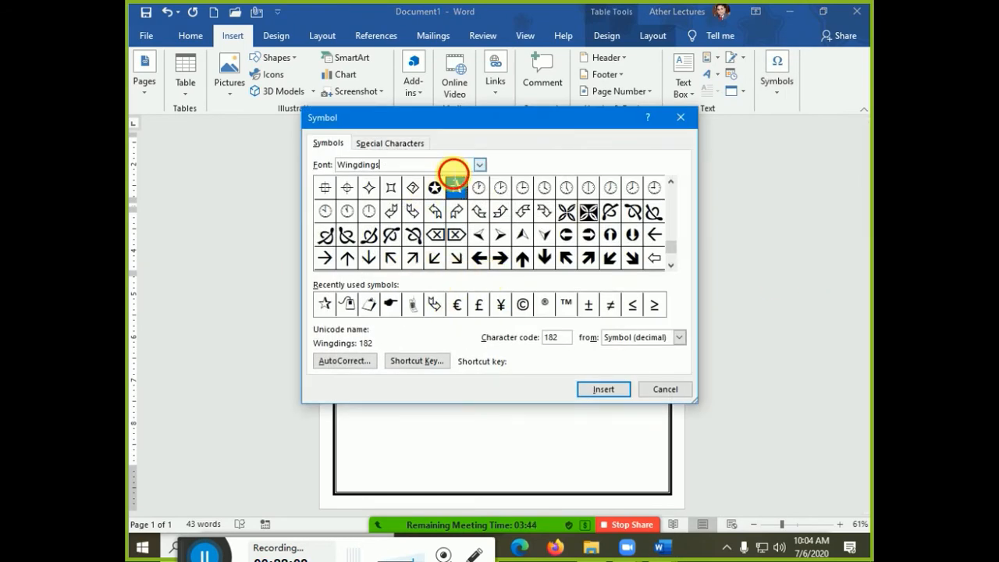
text(web)
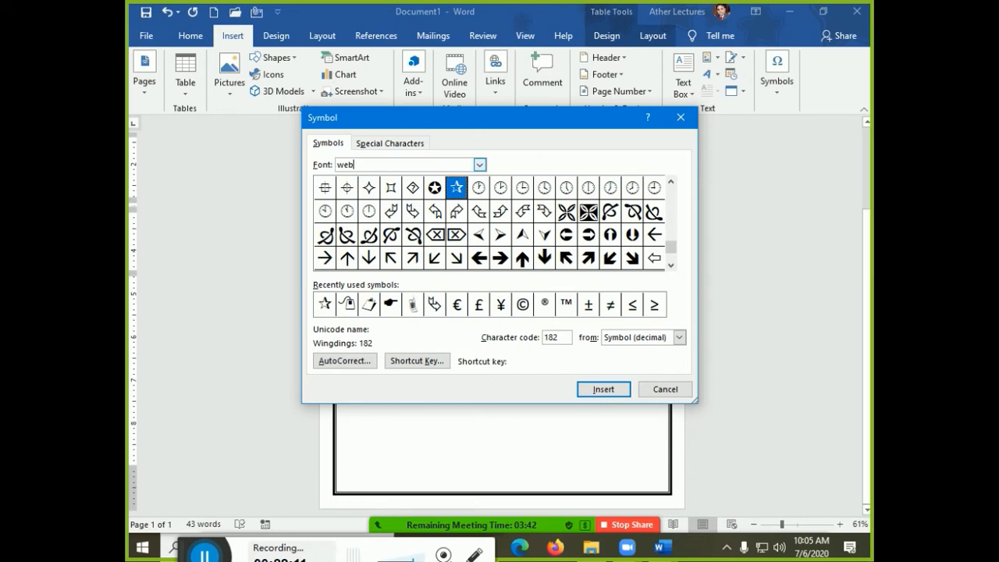
text(din)
key(Down)
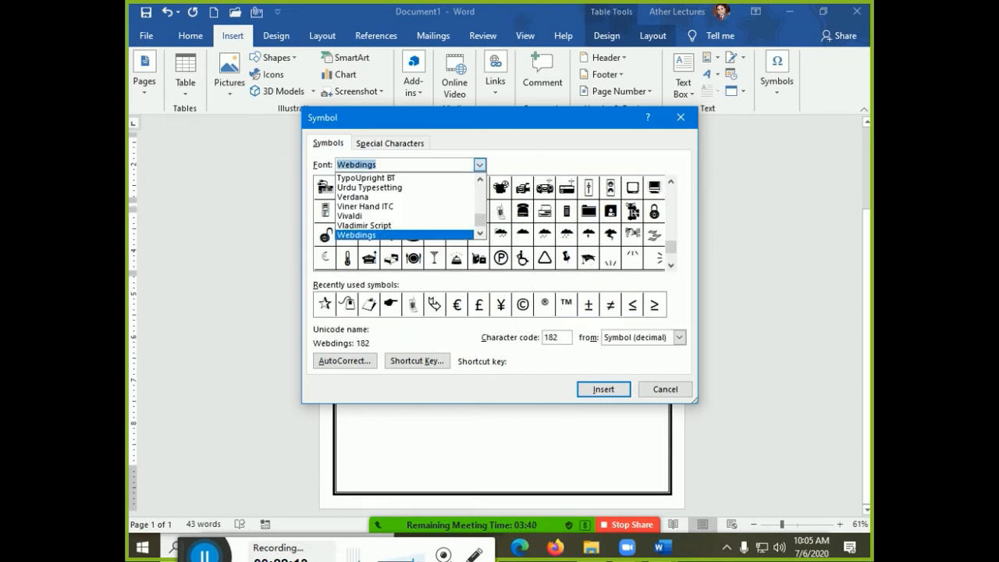
key(Return)
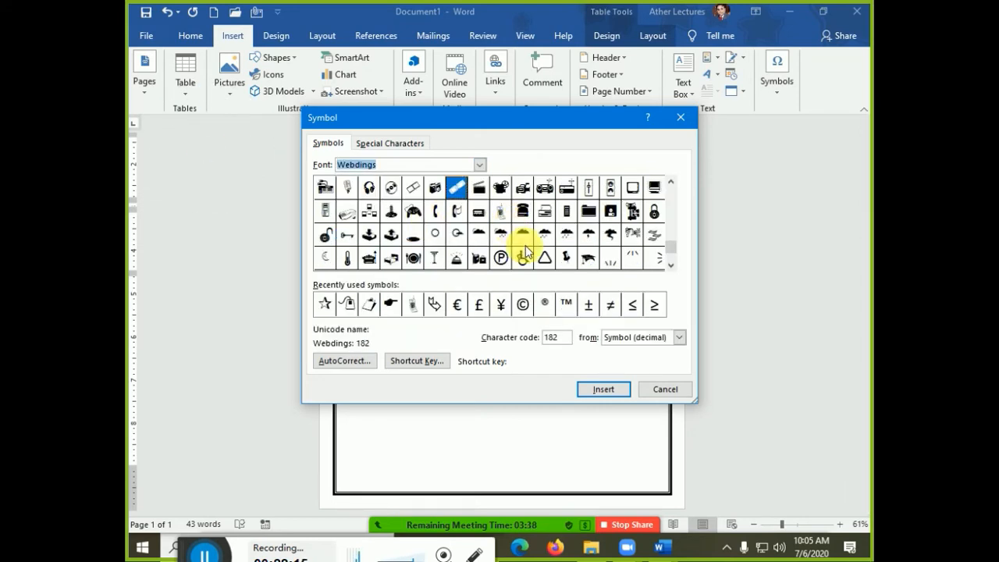
click(500, 211)
click(603, 388)
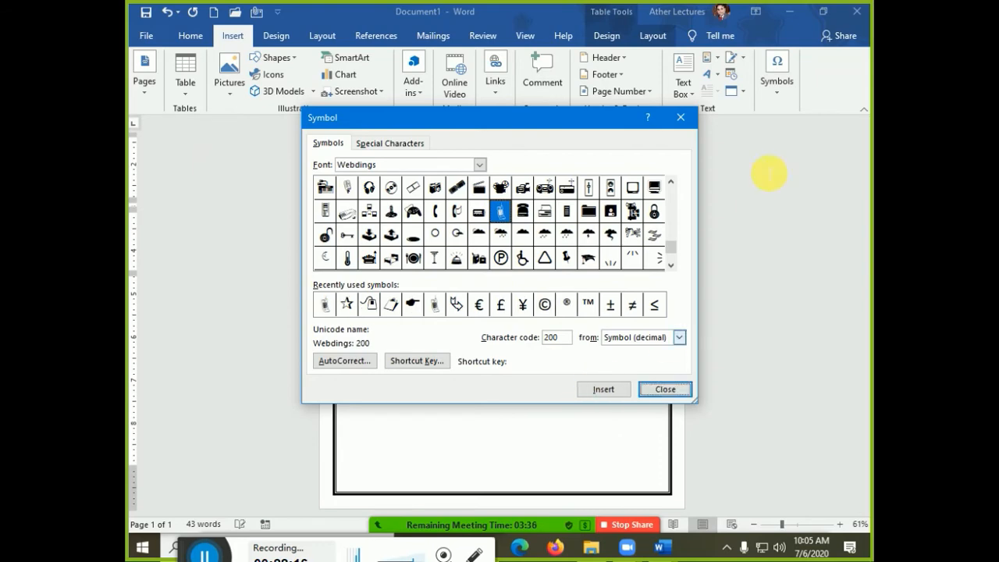
click(664, 389)
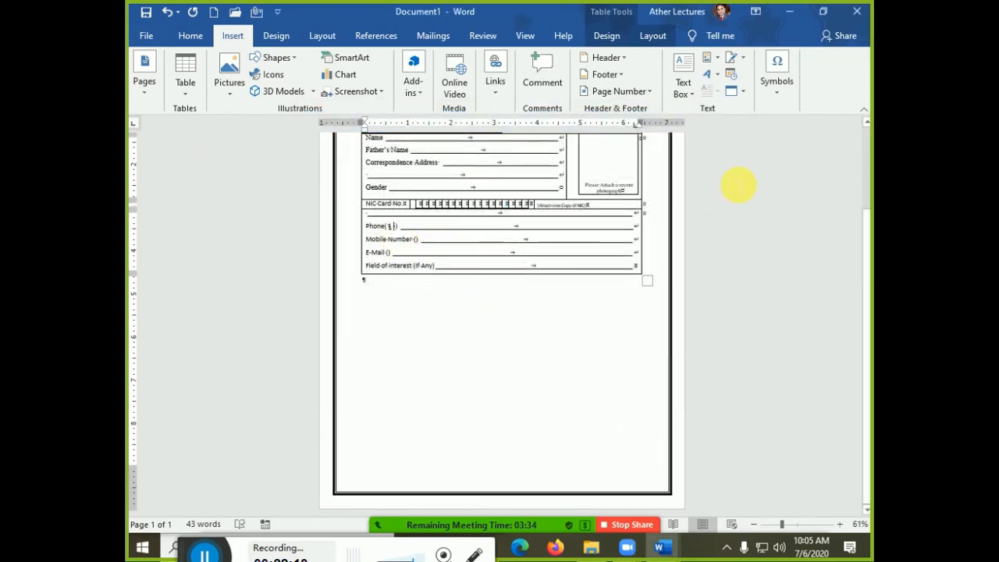
- Place Word back beside the PDF and correct the line to read 'Phone ('
click(823, 12)
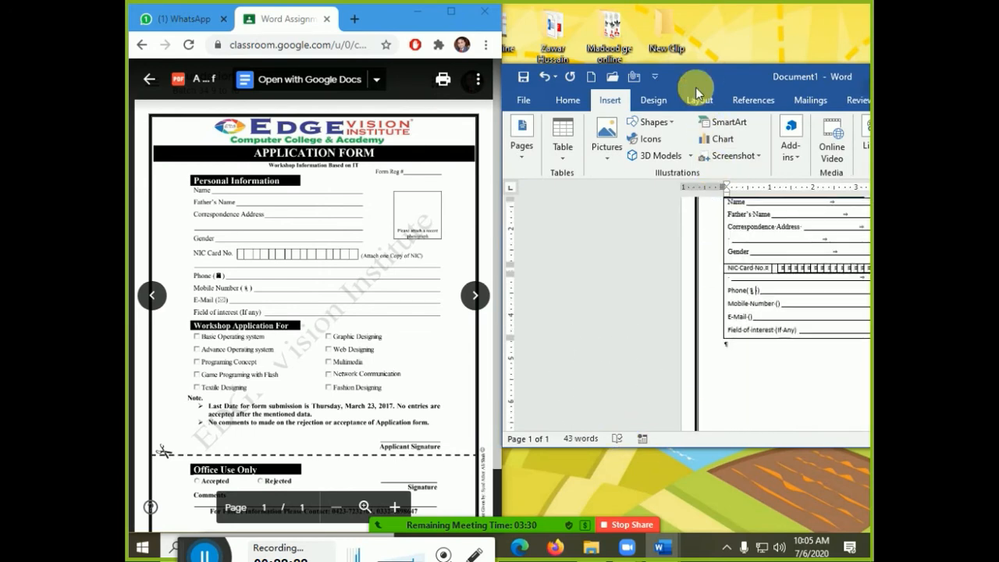
drag(695, 87, 871, 2)
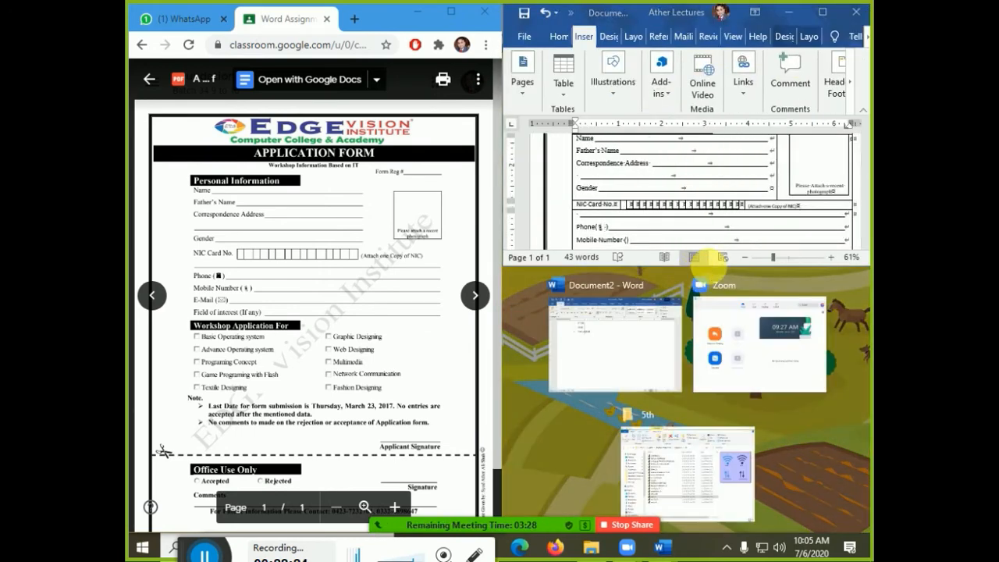
drag(809, 273, 811, 493)
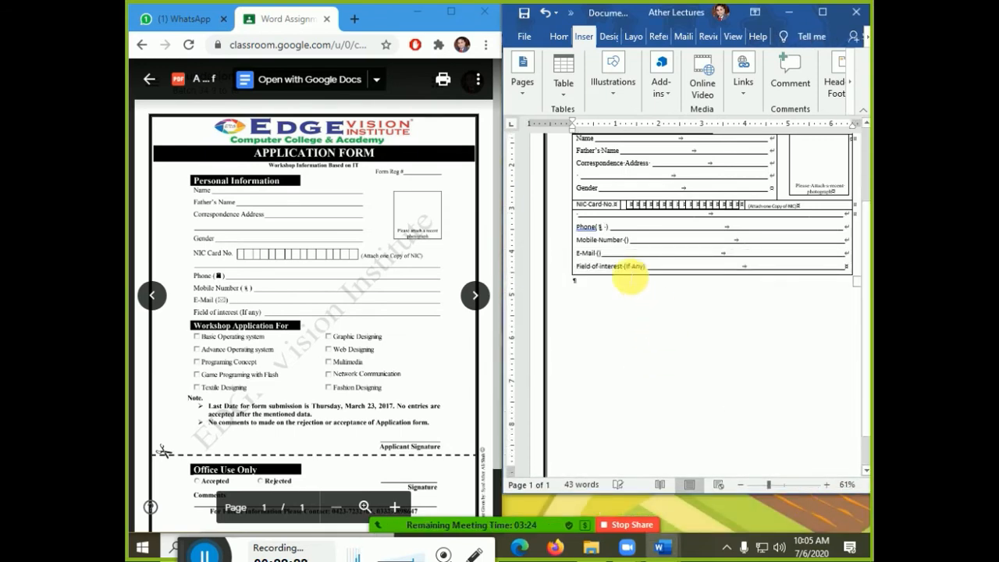
right_click(591, 233)
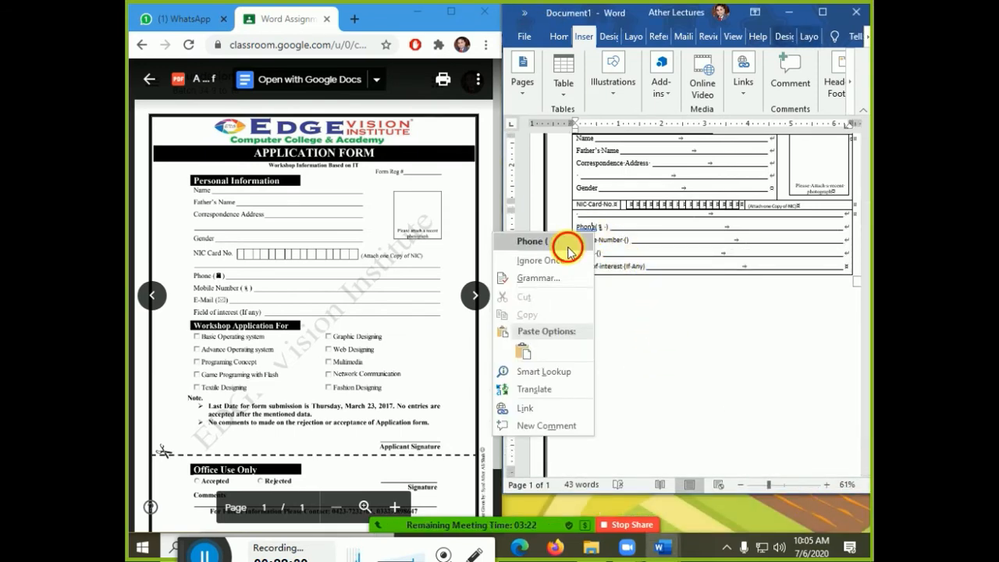
click(560, 242)
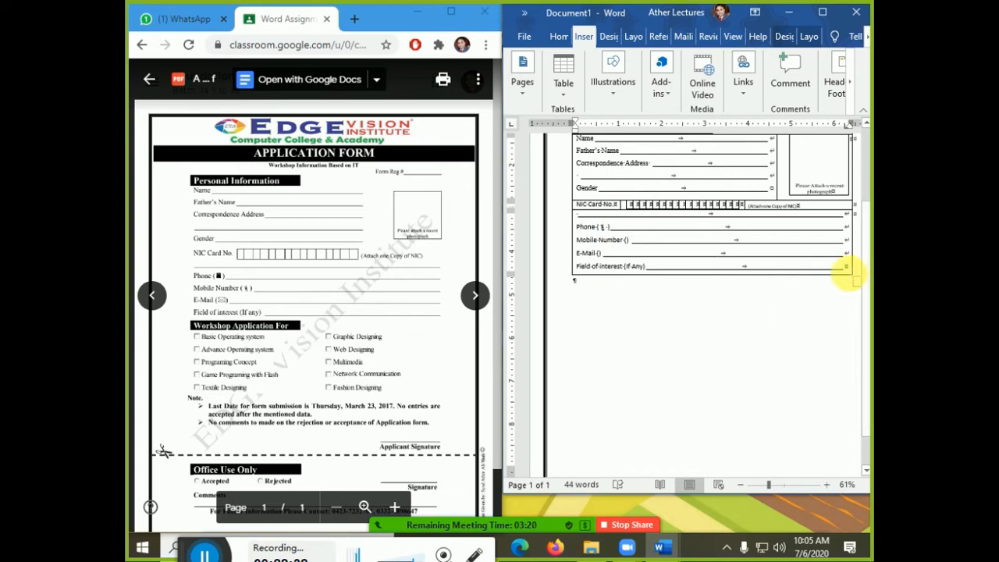
click(846, 269)
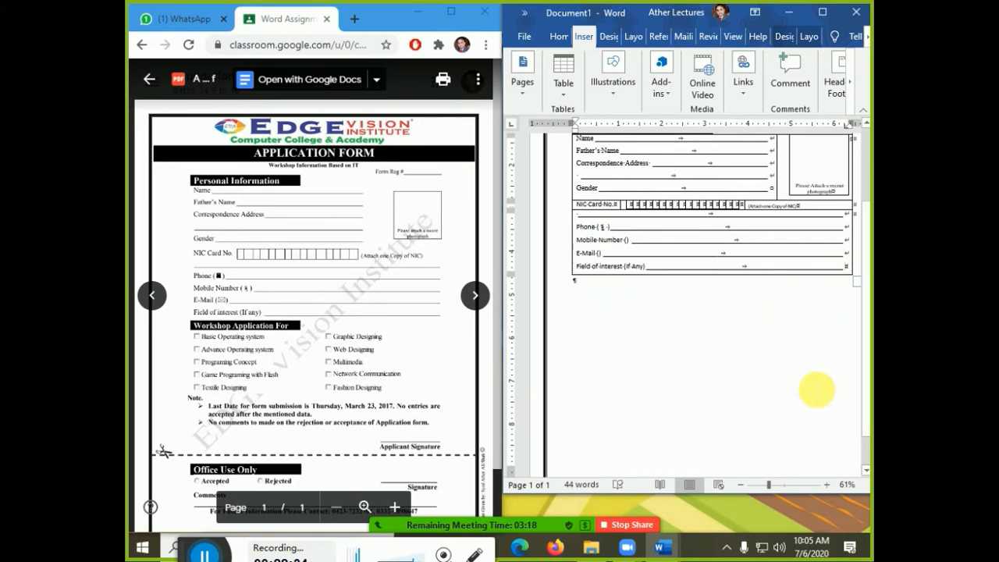
- Add two blank rows below Field of interest and split each into two cells
key(Tab)
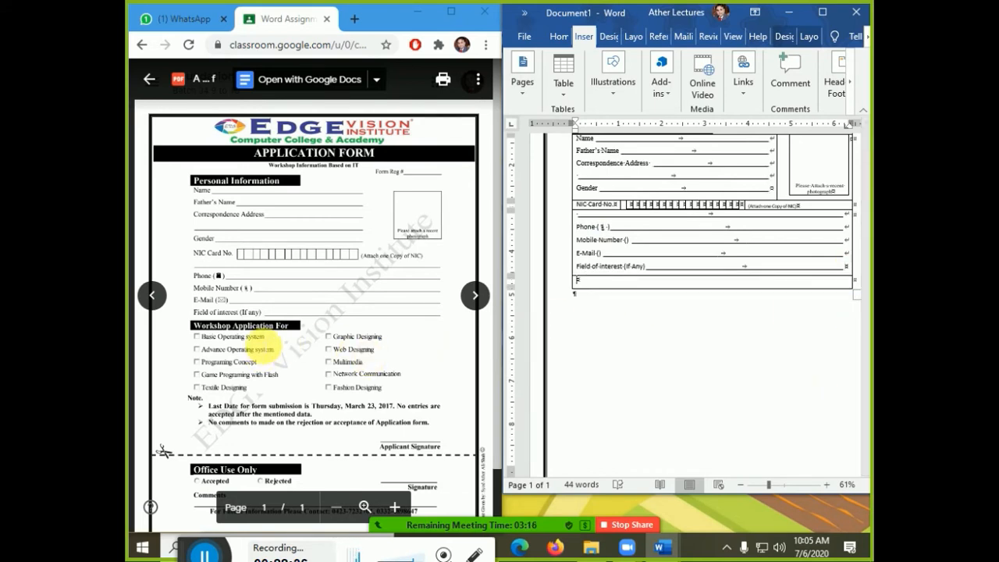
key(Tab)
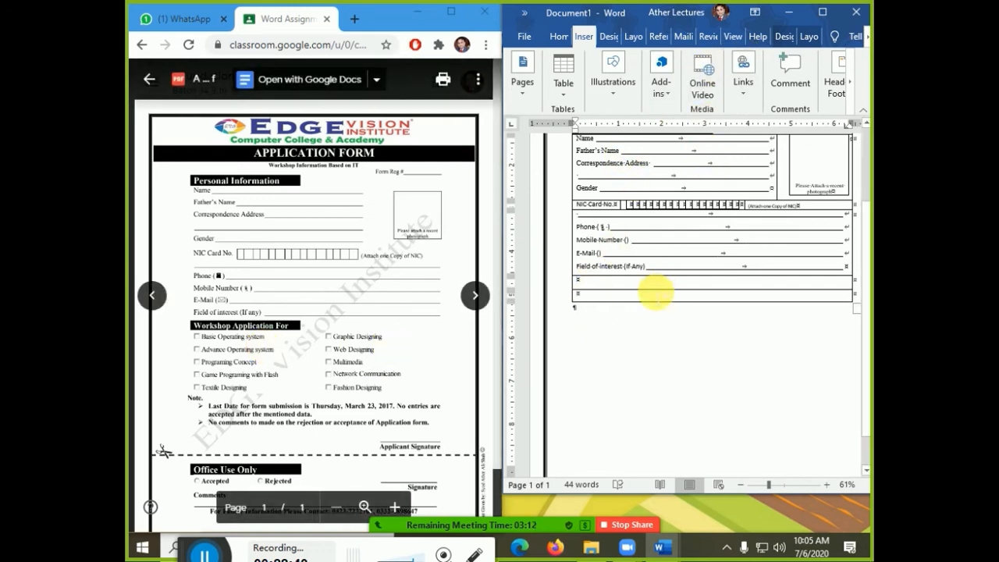
drag(650, 281, 655, 297)
click(809, 36)
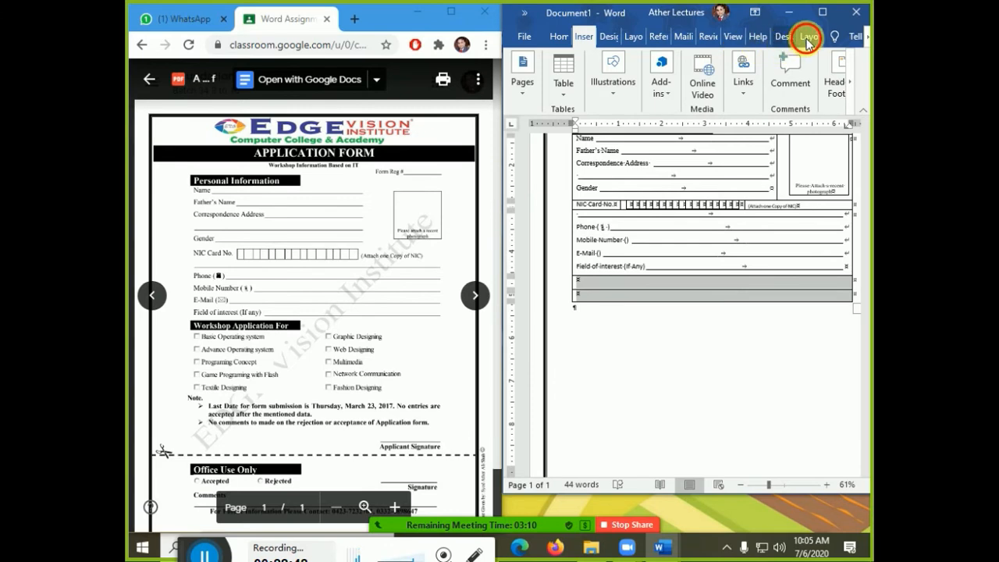
click(661, 92)
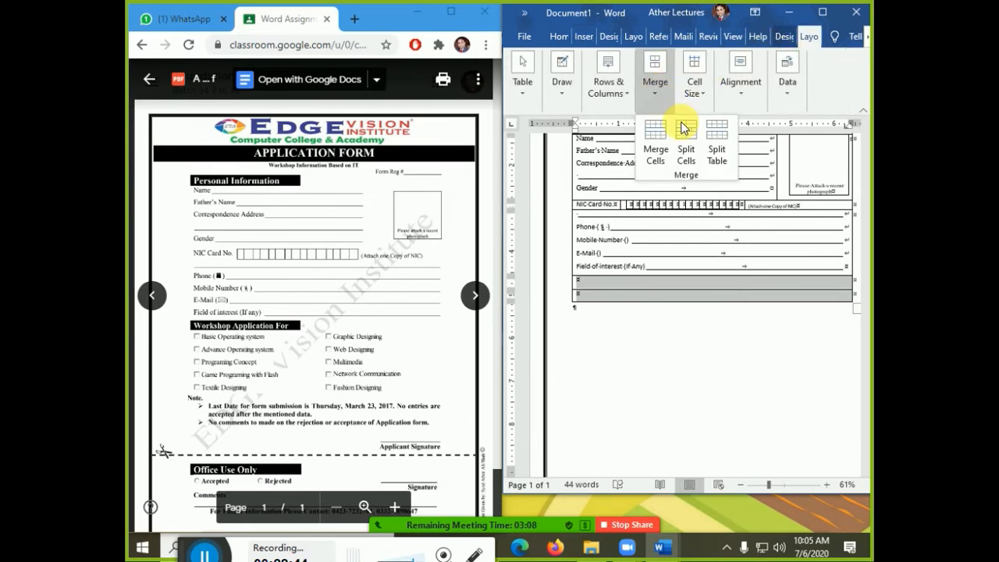
click(697, 155)
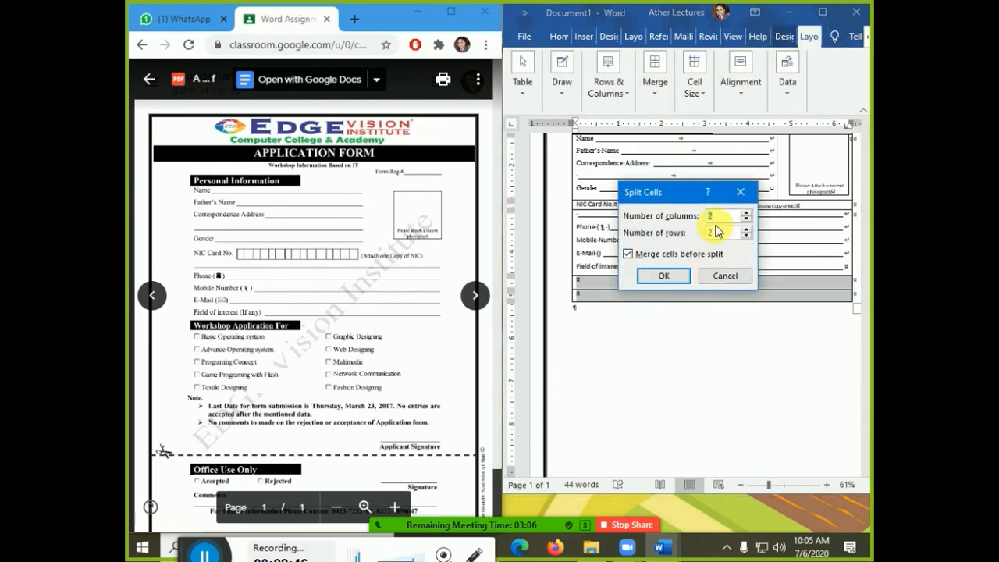
click(663, 275)
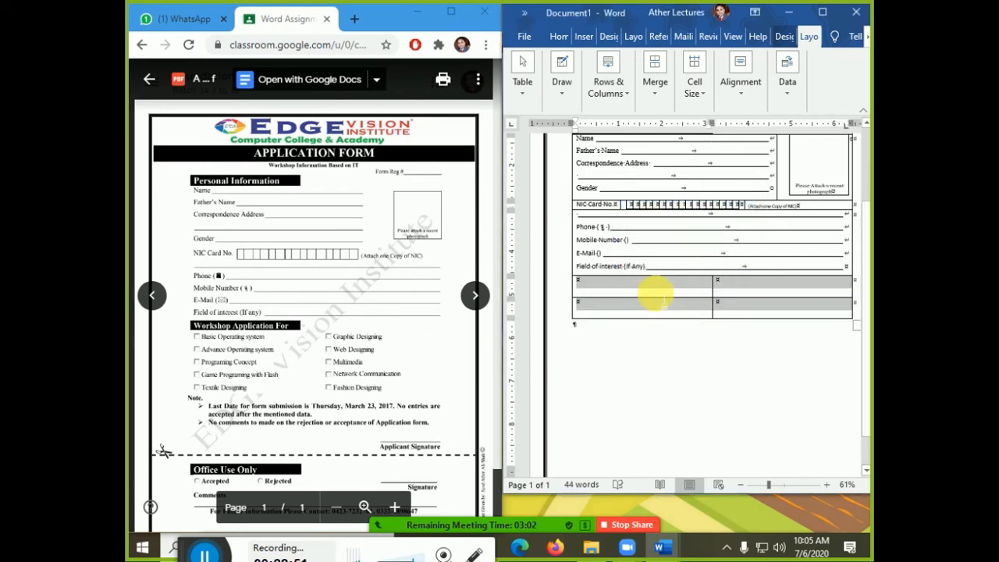
click(633, 36)
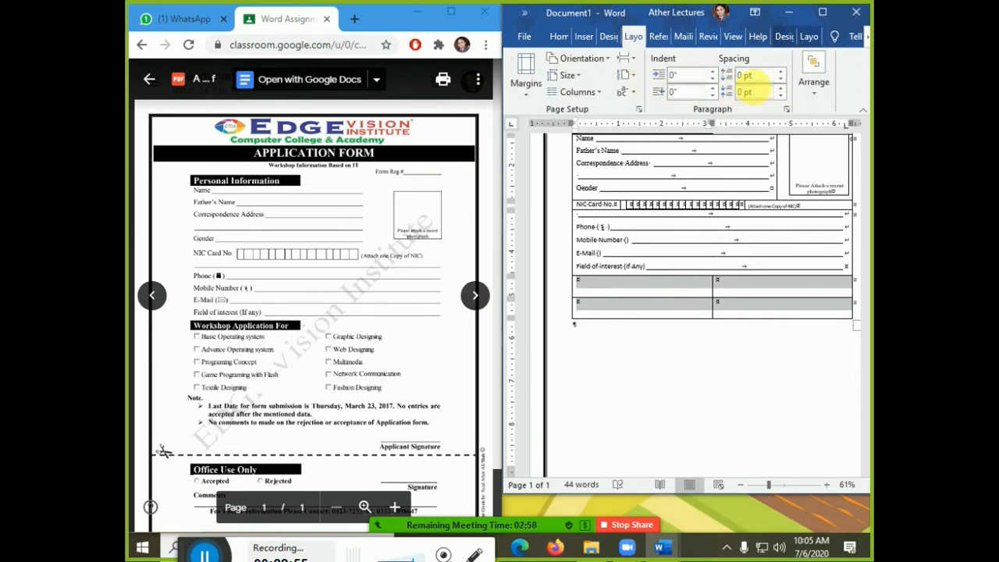
- Tighten the two bottom rows' line spacing and set their height to 0.2"
click(558, 37)
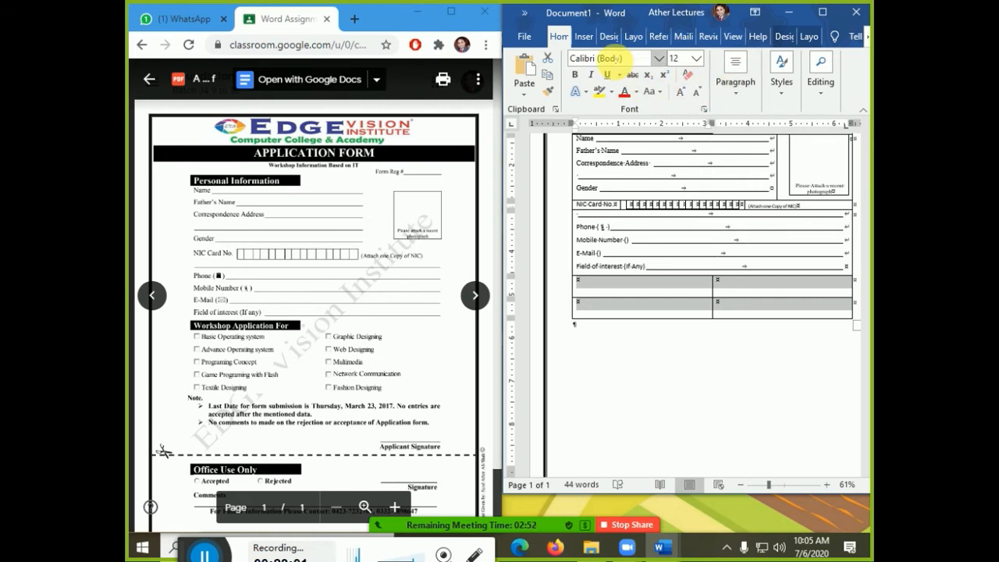
click(731, 84)
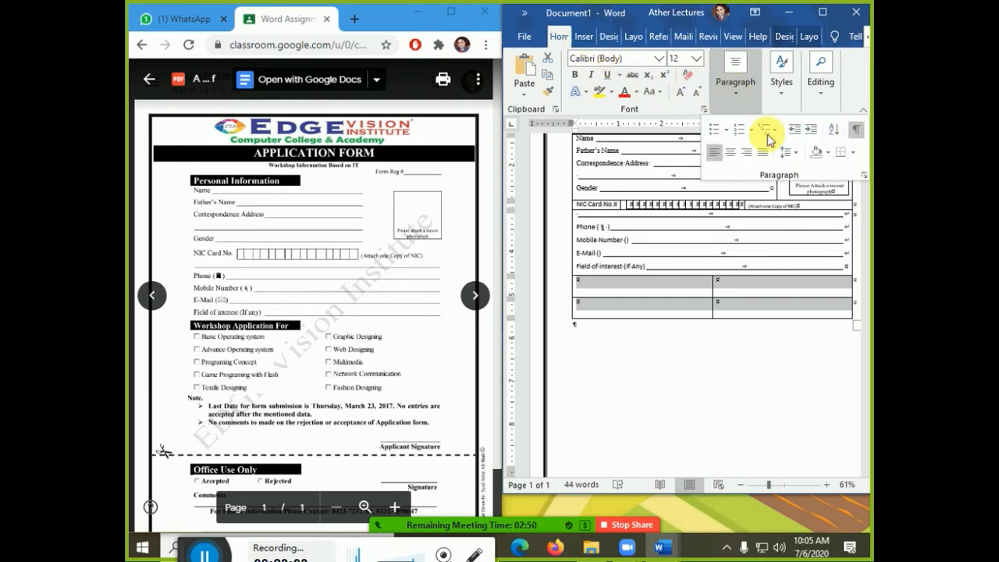
click(797, 162)
click(783, 186)
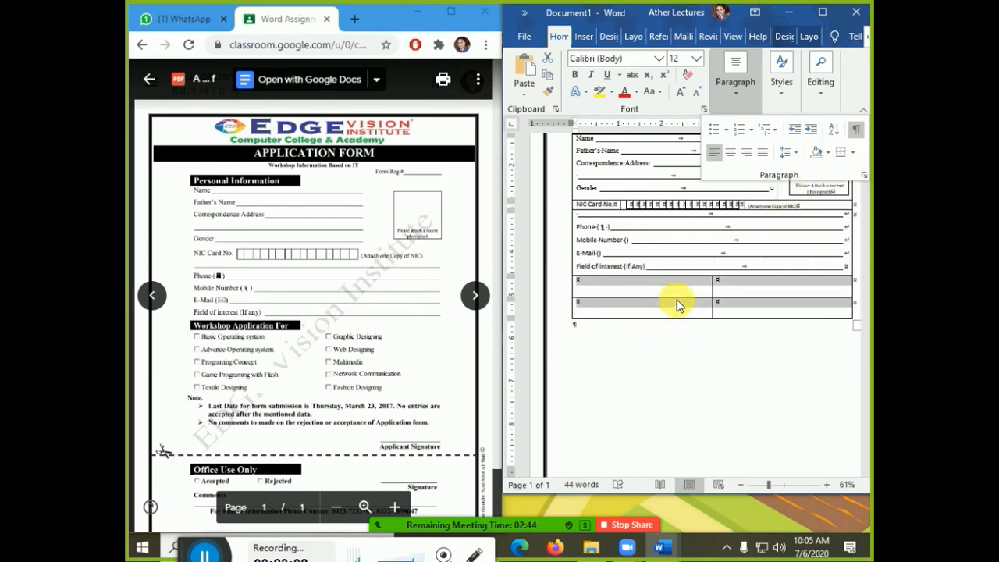
click(807, 36)
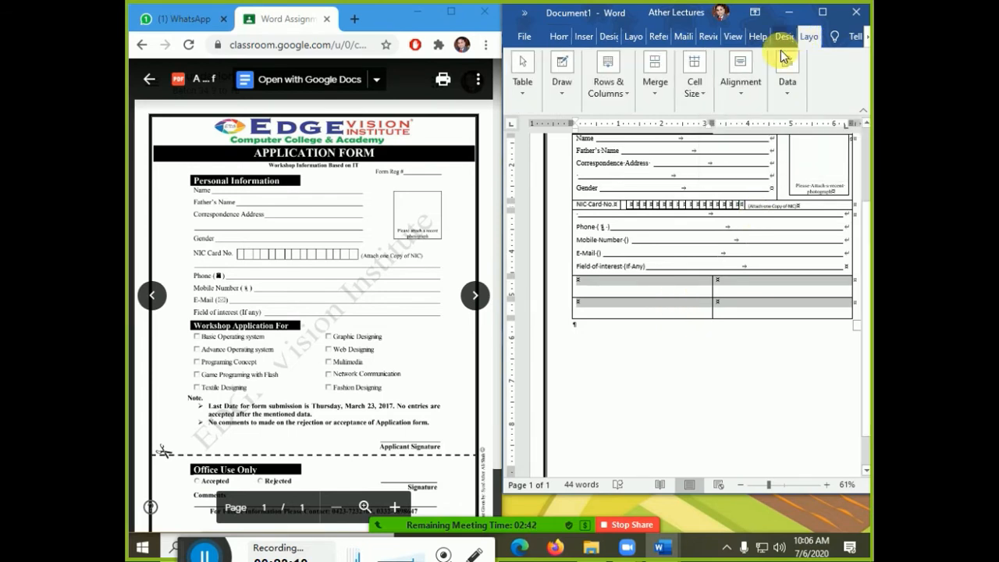
click(693, 86)
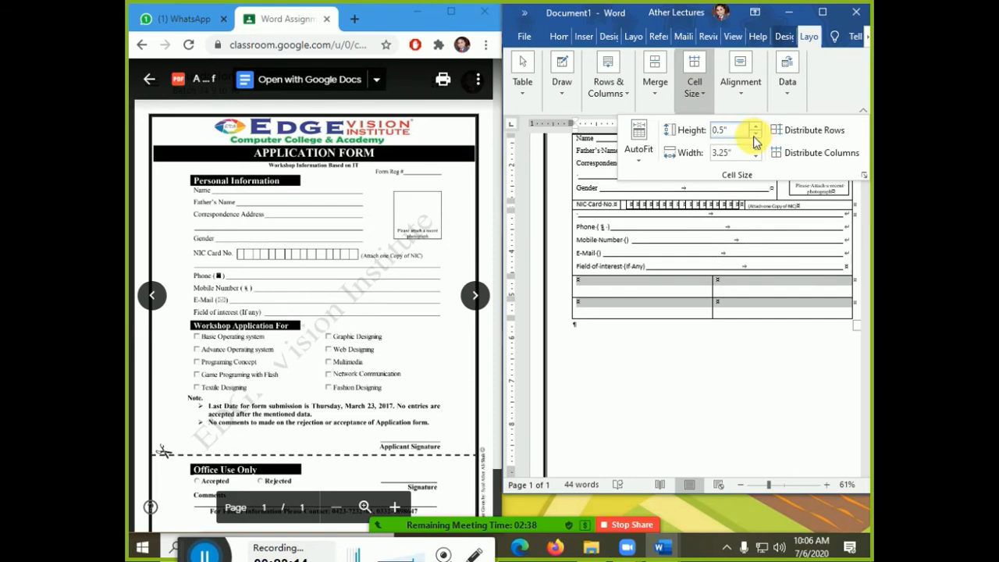
click(754, 137)
click(754, 137)
click(754, 137)
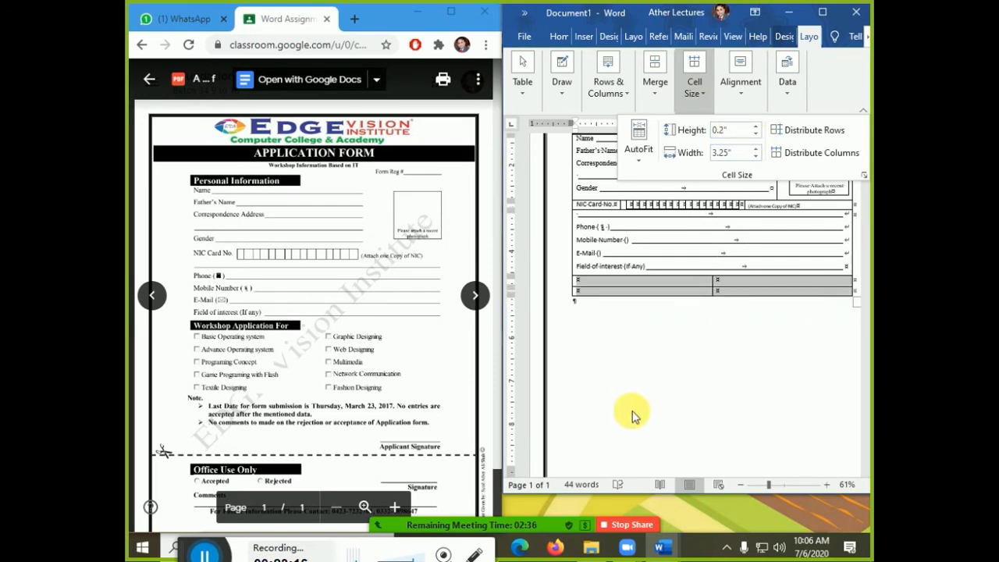
click(653, 376)
- Shade the first cell of the upper bottom row black
click(628, 286)
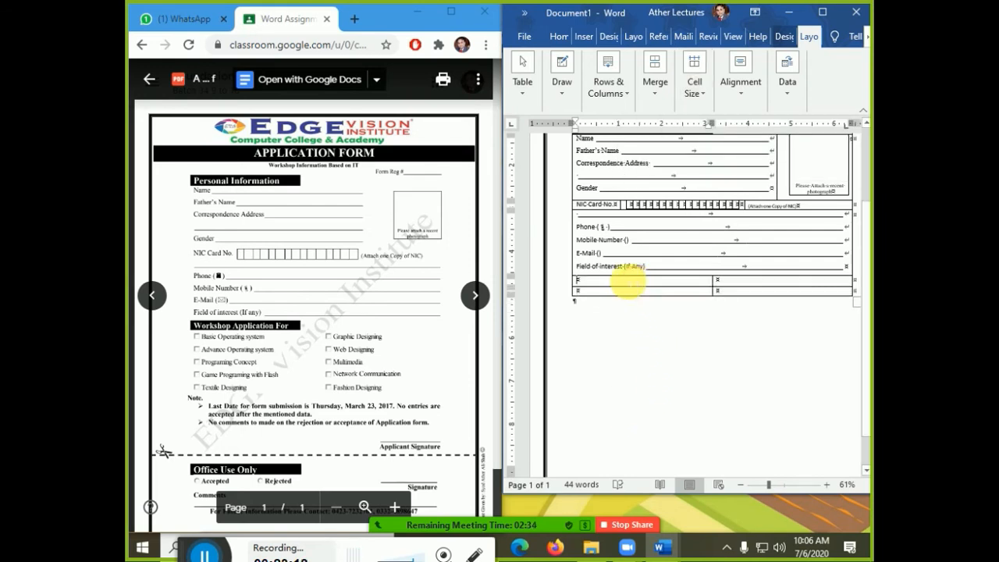
click(783, 36)
click(762, 96)
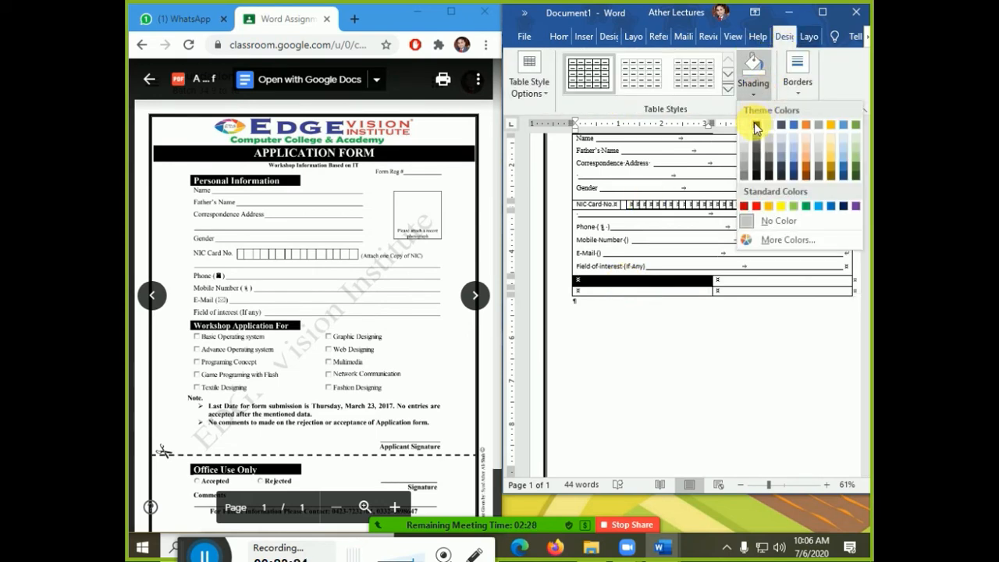
click(758, 127)
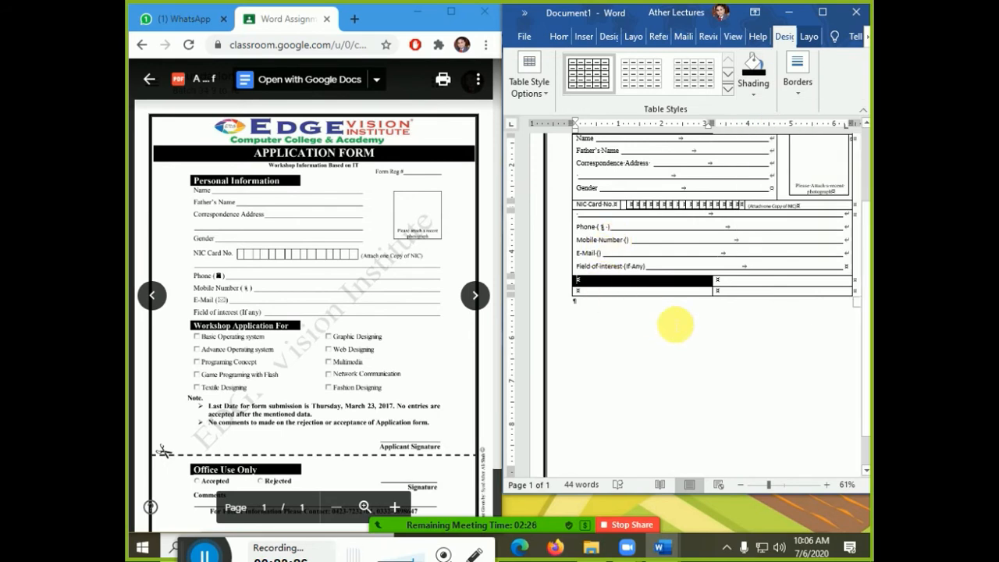
- Type 'Workshop Application Form' in the black cell and add blank rows beneath it
text(Work)
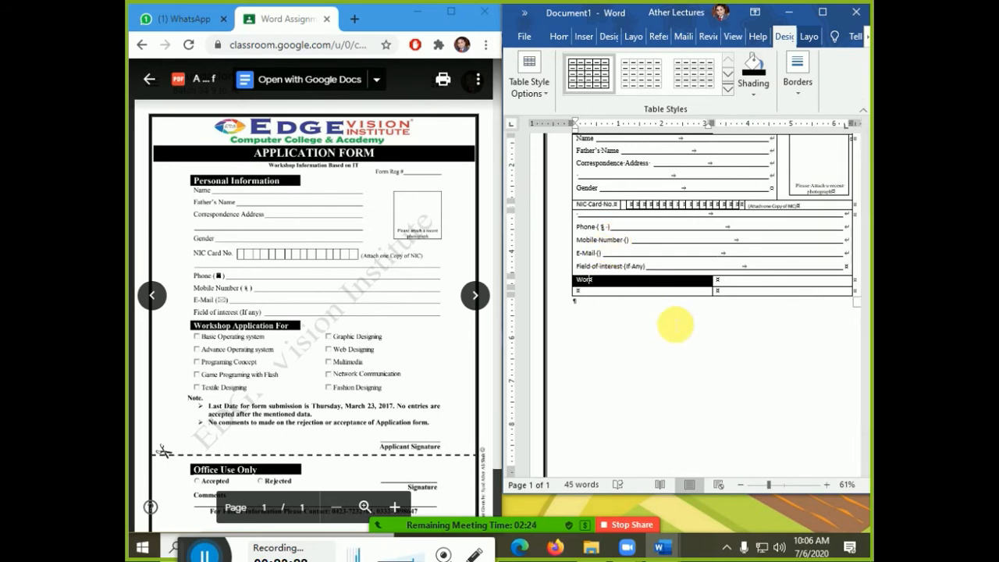
text(shop·Application·For)
key(Tab)
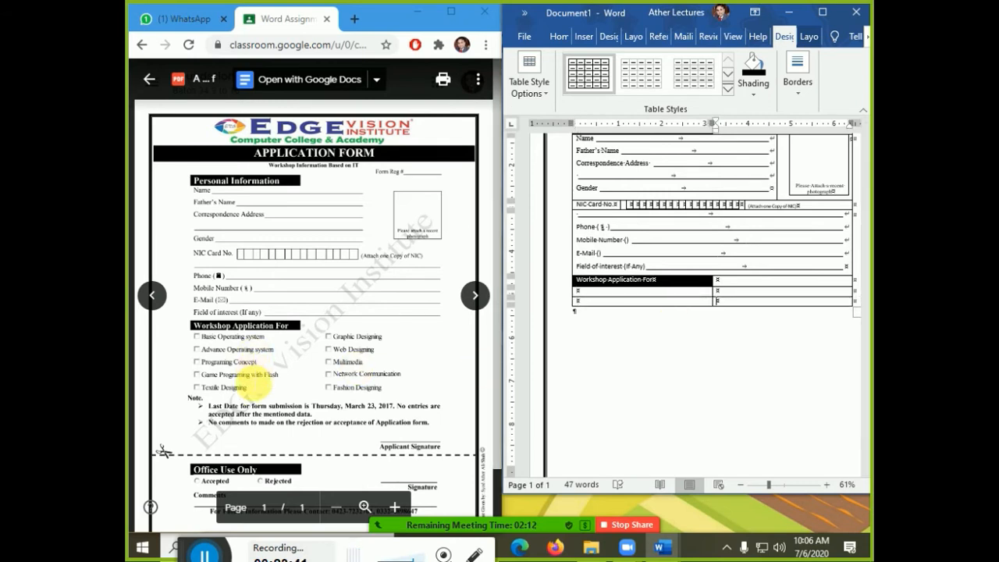
key(Tab)
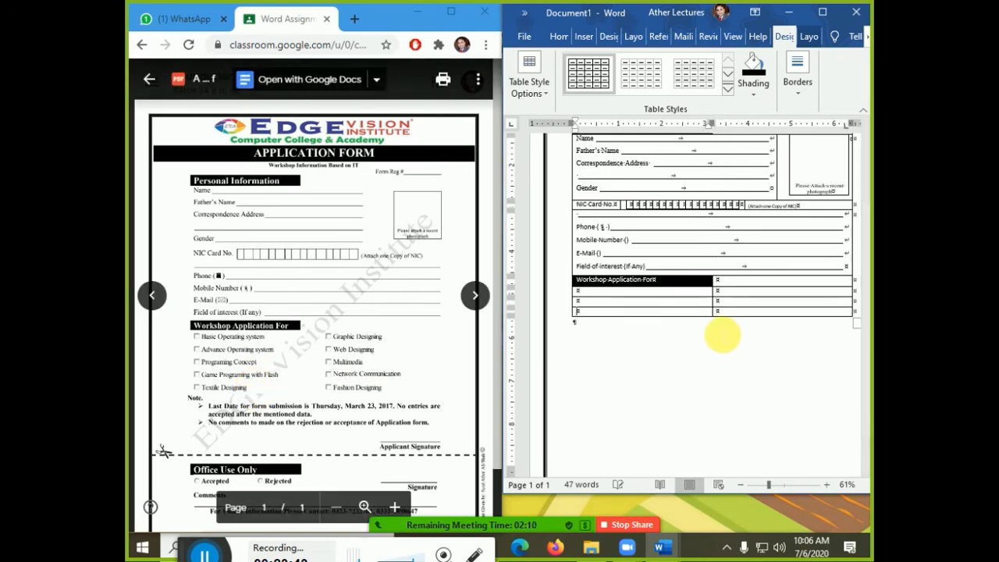
key(Tab)
key(Tab)
key(Tab)
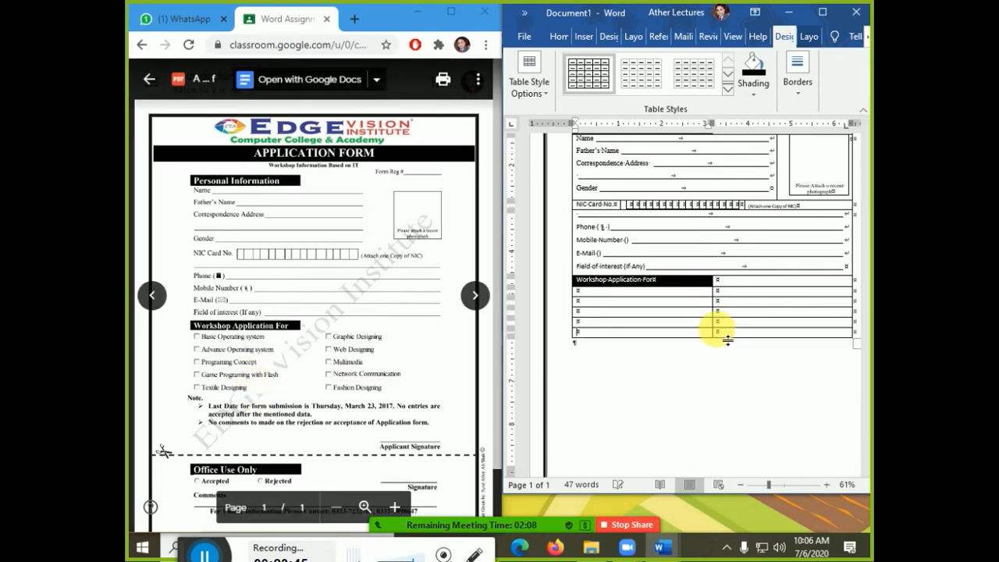
key(Tab)
key(Tab)
key(Tab)
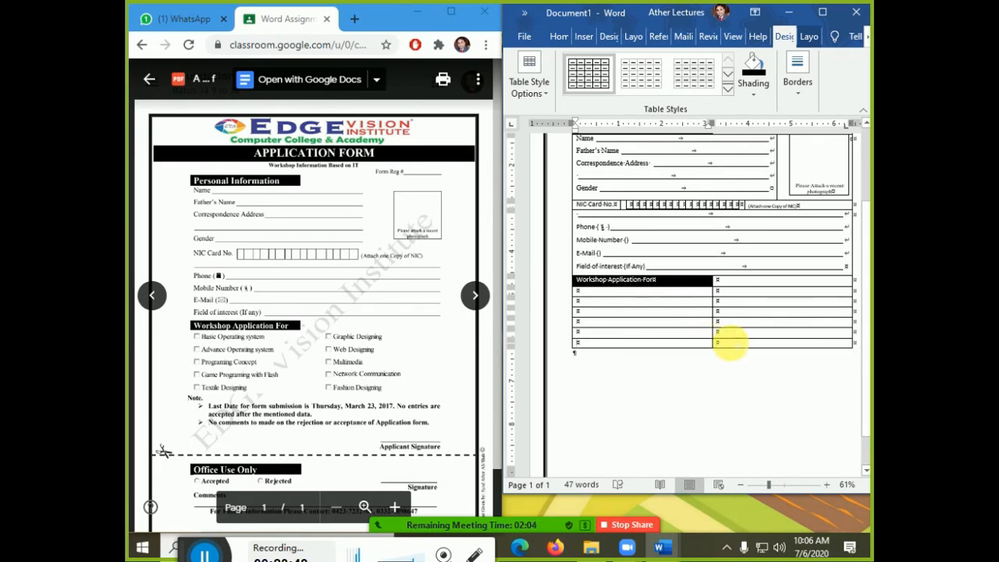
drag(728, 340, 710, 342)
- Merge the table's last row into one cell labelled 'Note' and add a blank row below it
click(808, 36)
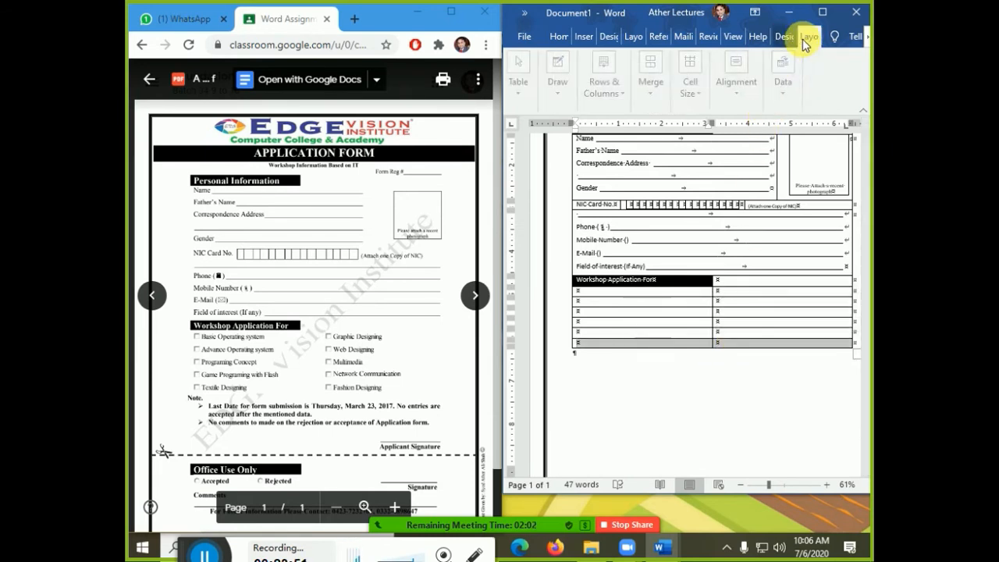
click(654, 78)
click(648, 152)
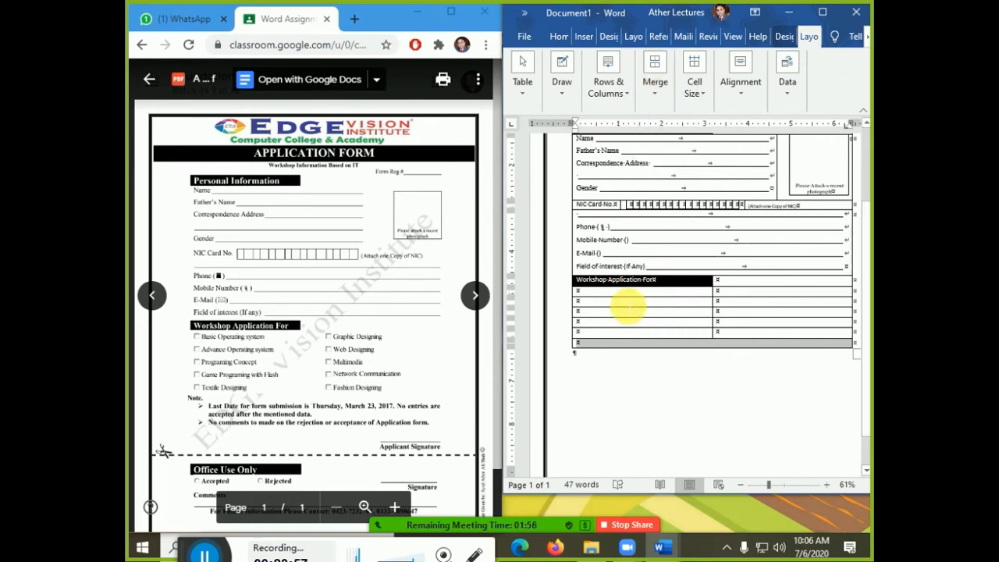
click(676, 372)
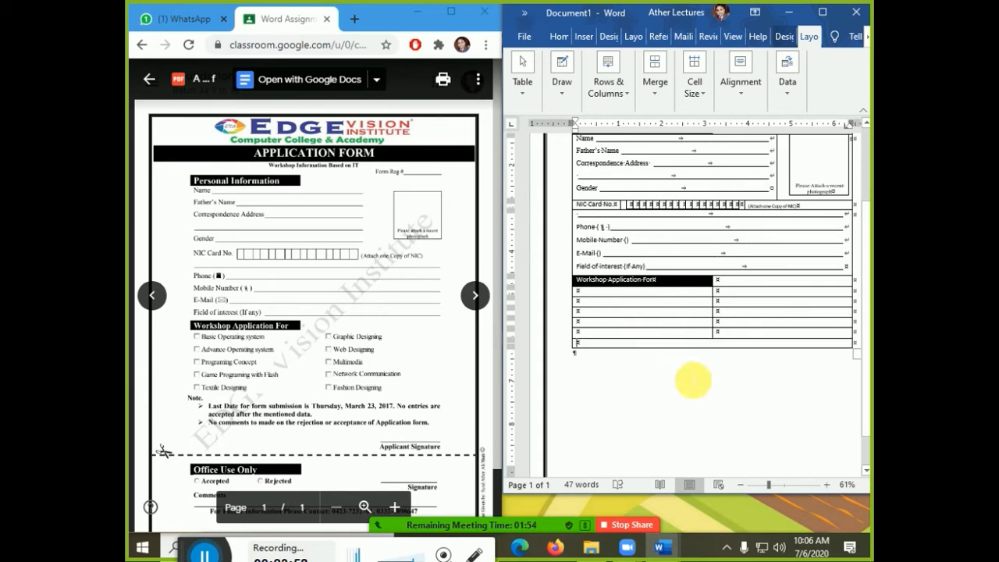
text(Note.)
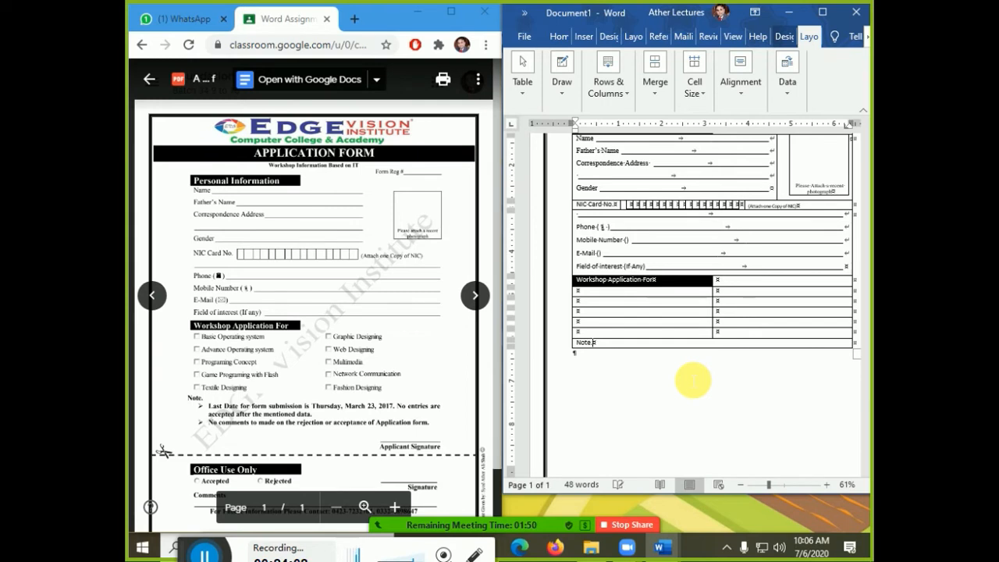
key(Tab)
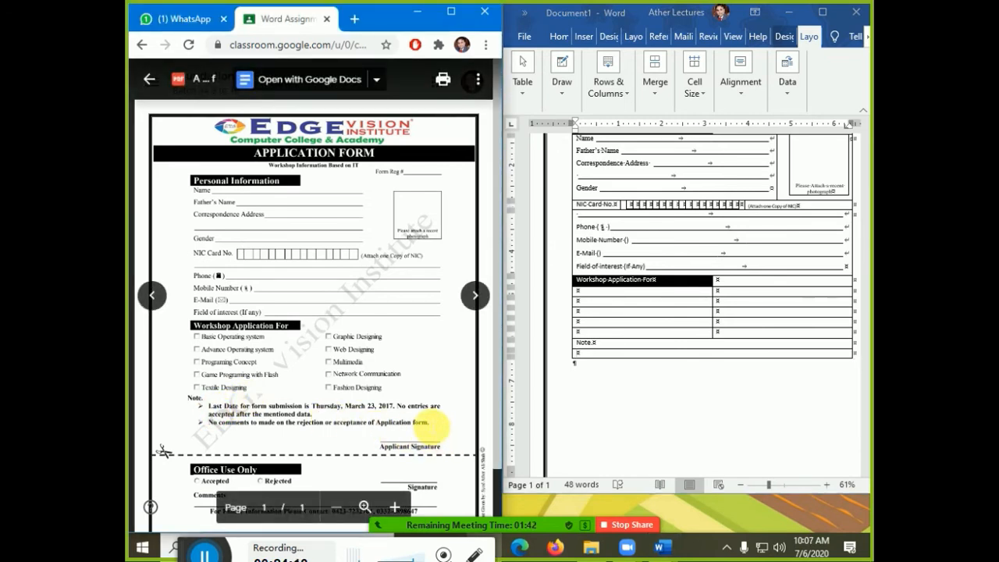
- Paste the PDF's two note lines about the March 23, 2017 deadline into the row below Note
drag(430, 423, 210, 413)
key(ctrl+c)
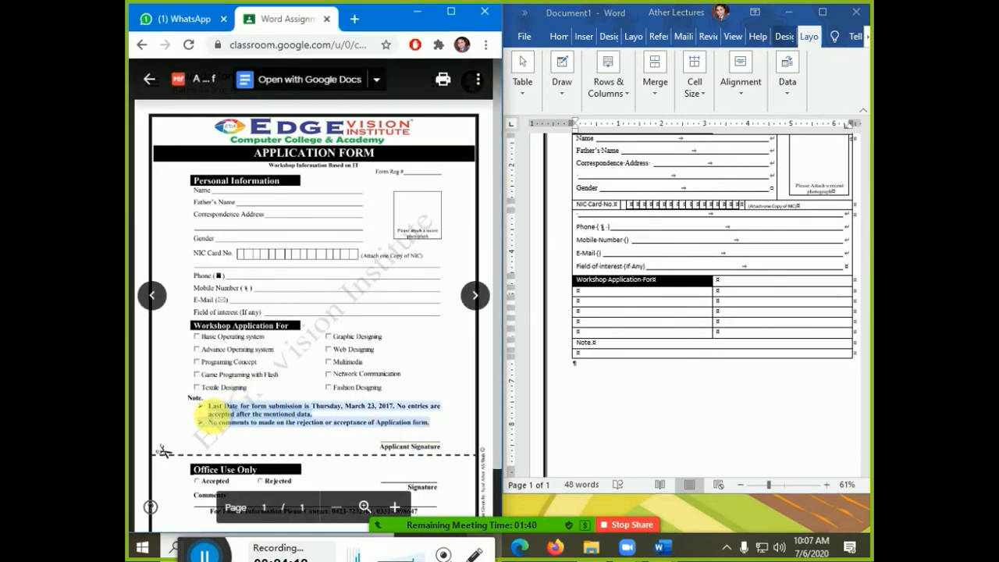
click(581, 353)
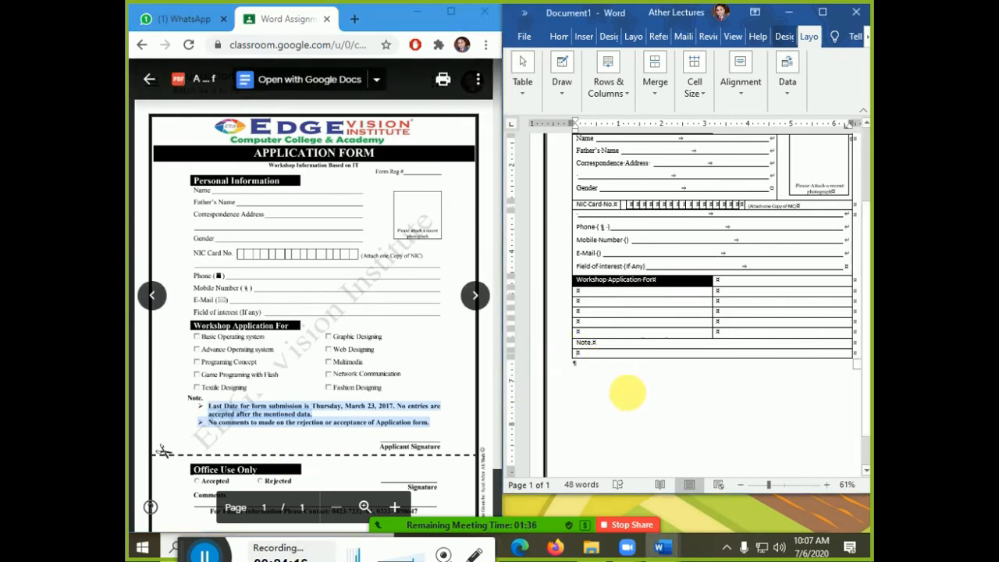
key(ctrl+v)
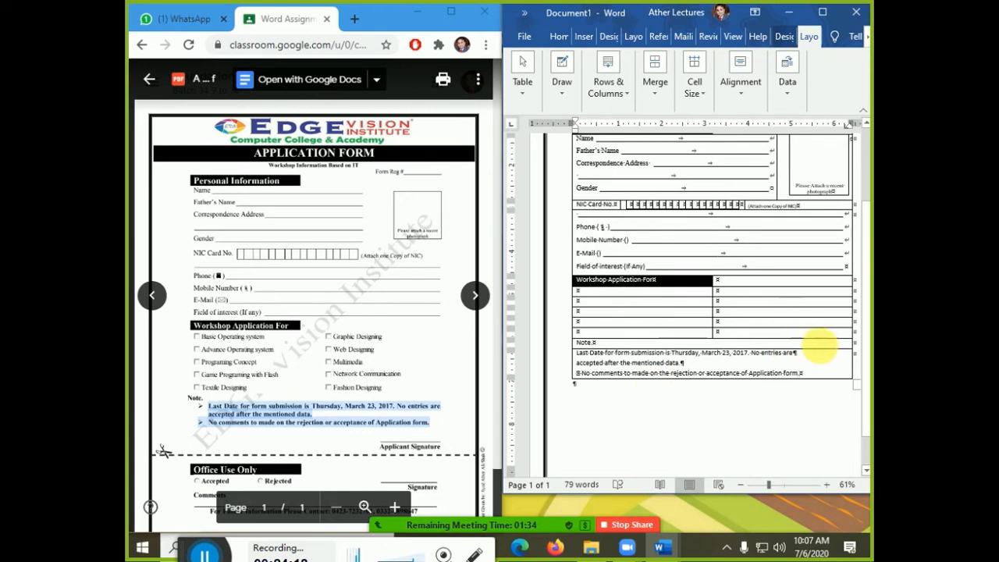
- Tidy the pasted notes by rejoining the broken sentence and deleting the stray symbol before No comments
key(Delete)
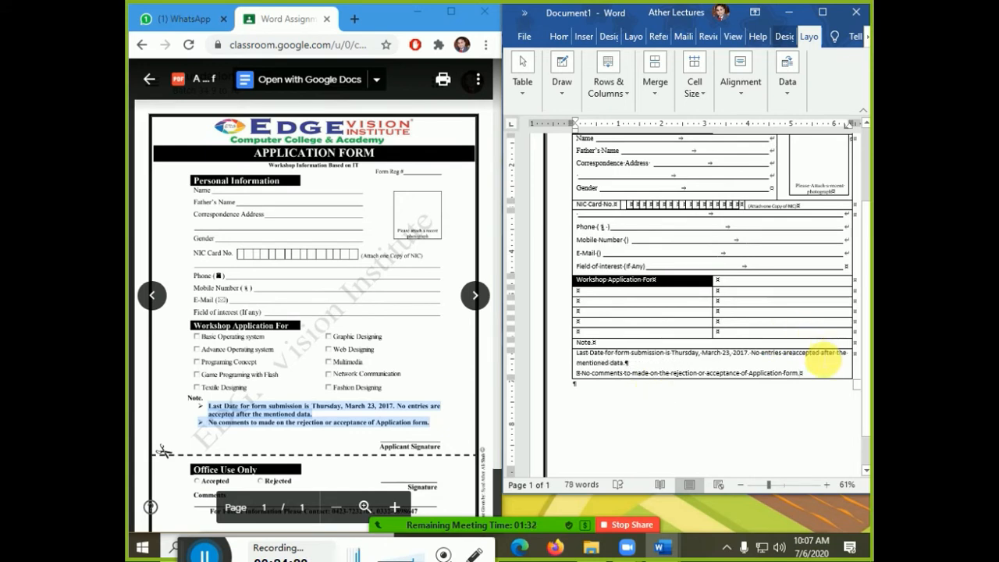
key(shift+Down)
key(shift+Down)
key(shift+Down)
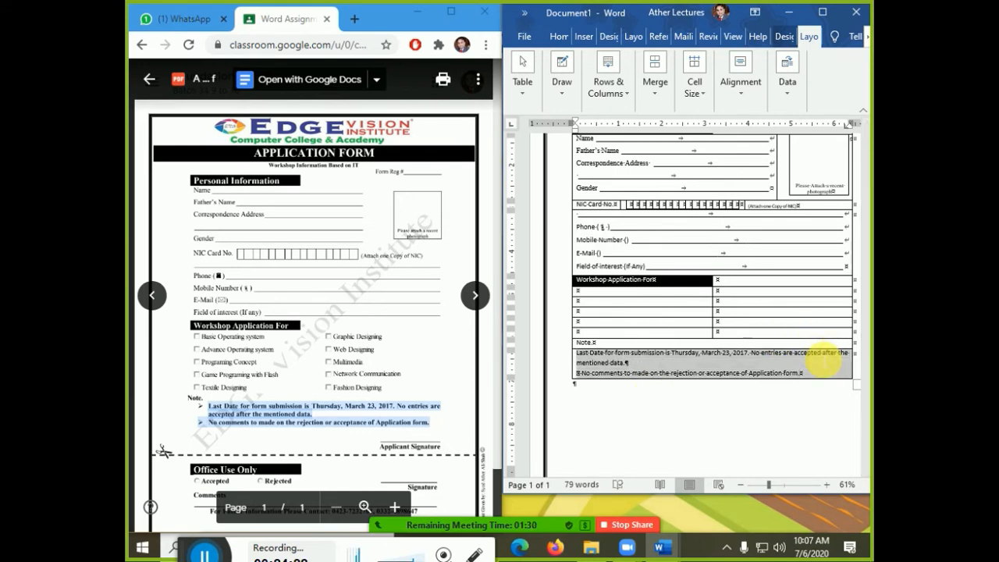
key(Down)
key(Delete)
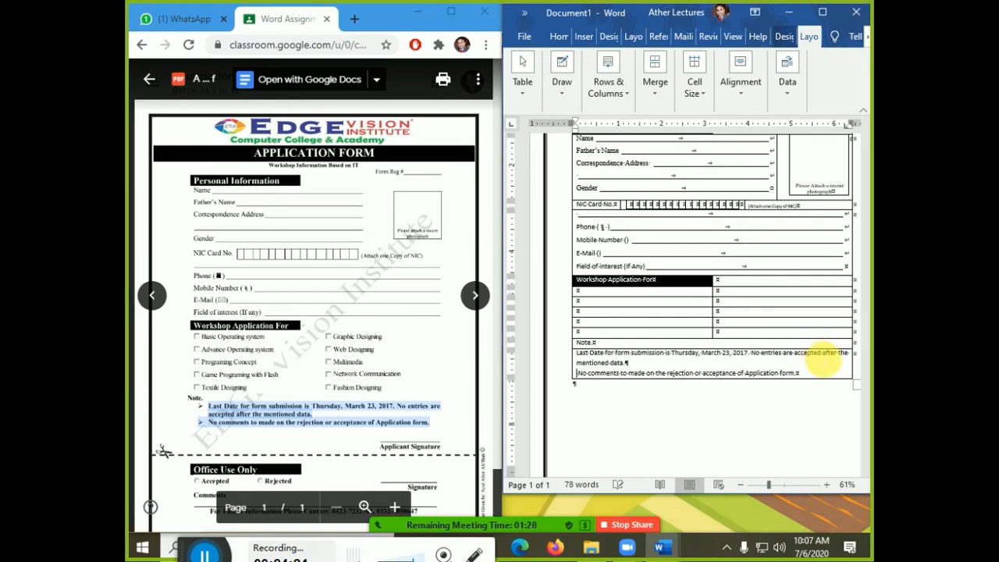
key(shift+Down)
key(shift+Down)
key(shift+Down)
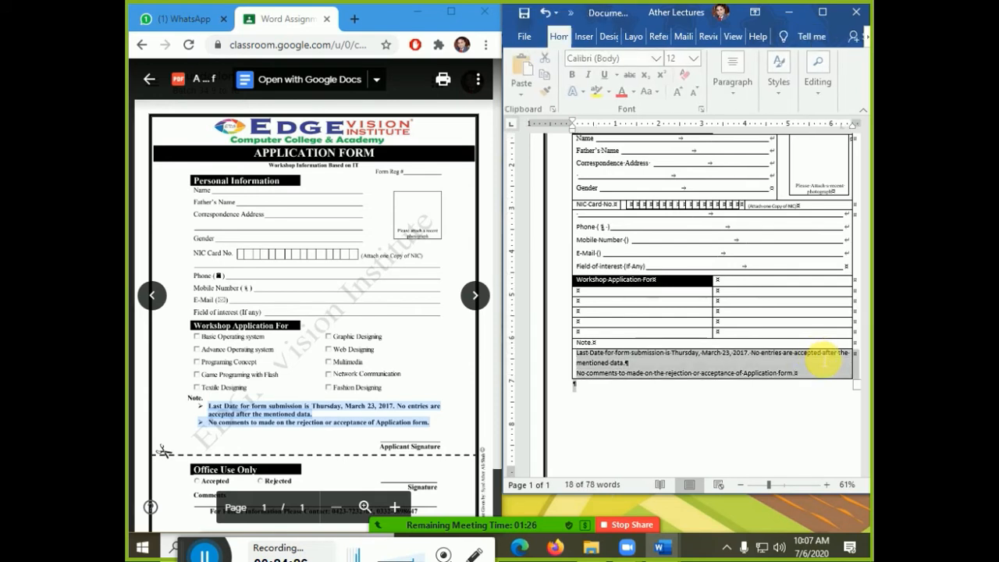
key(shift+Up)
key(shift+Right)
key(shift+Right)
key(shift+Right)
key(shift+Right)
key(shift+Right)
key(shift+Right)
key(shift+Right)
key(shift+Right)
key(shift+Right)
key(shift+Right)
key(shift+Right)
key(shift+Right)
key(shift+Right)
key(shift+Right)
key(shift+Right)
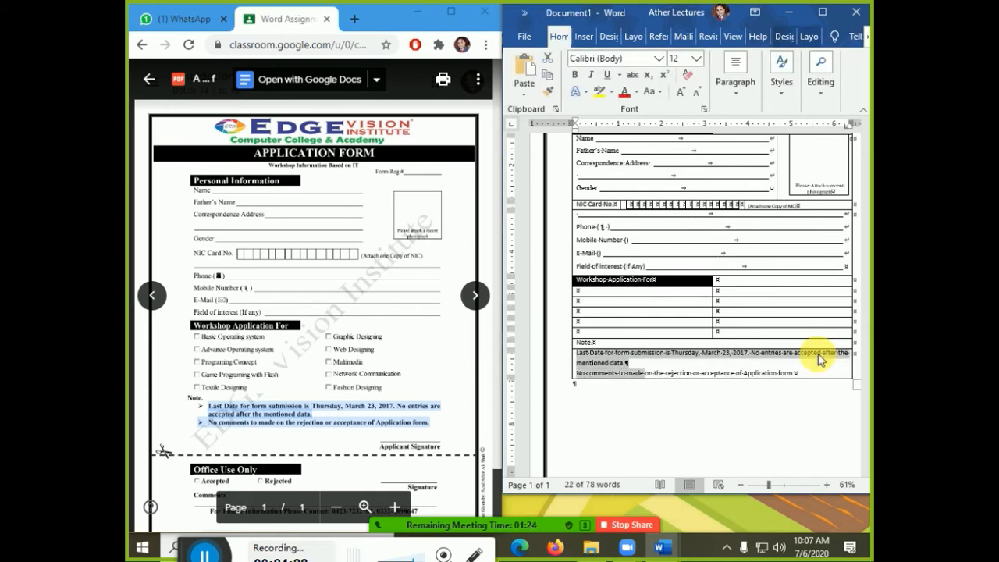
key(shift+Right)
key(shift+Right)
key(shift+Right)
key(shift+Right)
key(shift+Right)
key(shift+Right)
key(shift+Right)
key(shift+Right)
key(shift+Right)
key(shift+Right)
key(shift+Right)
key(shift+Right)
key(shift+Right)
key(shift+Right)
key(shift+Right)
key(shift+Right)
key(shift+Right)
key(shift+Right)
key(shift+Right)
key(shift+Right)
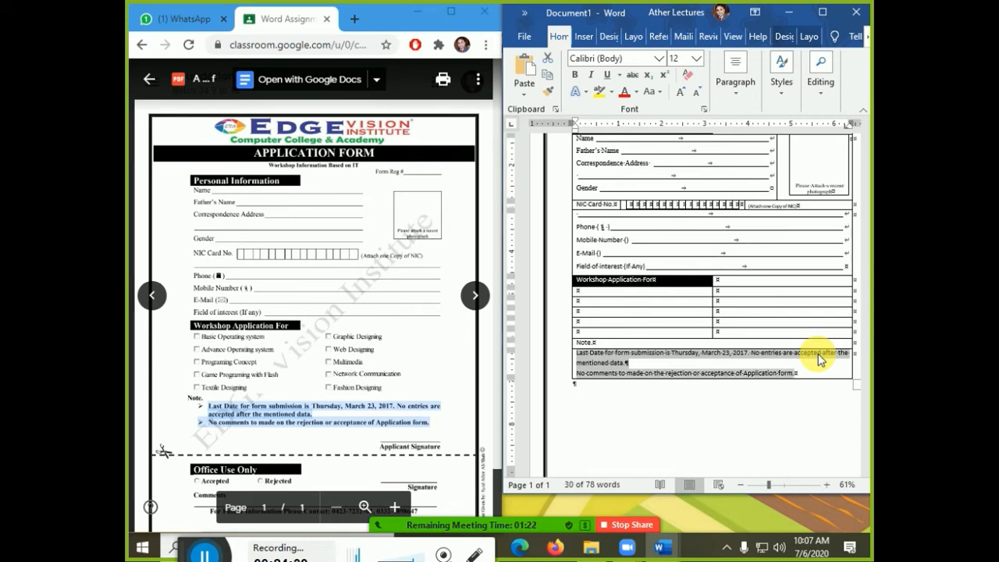
- Give the two note lines arrow bullets from the Bullet Library and start a third empty bullet
click(584, 37)
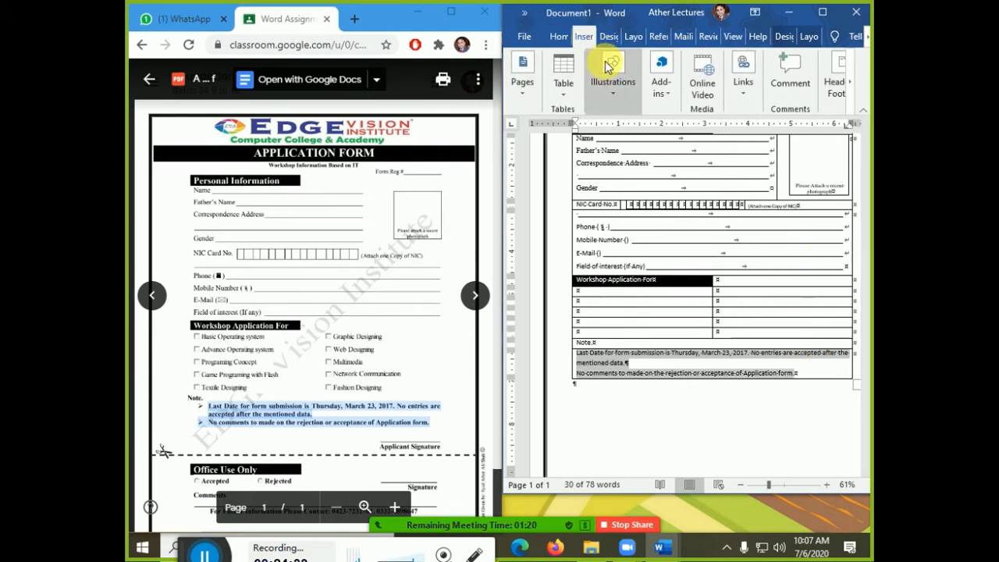
click(559, 37)
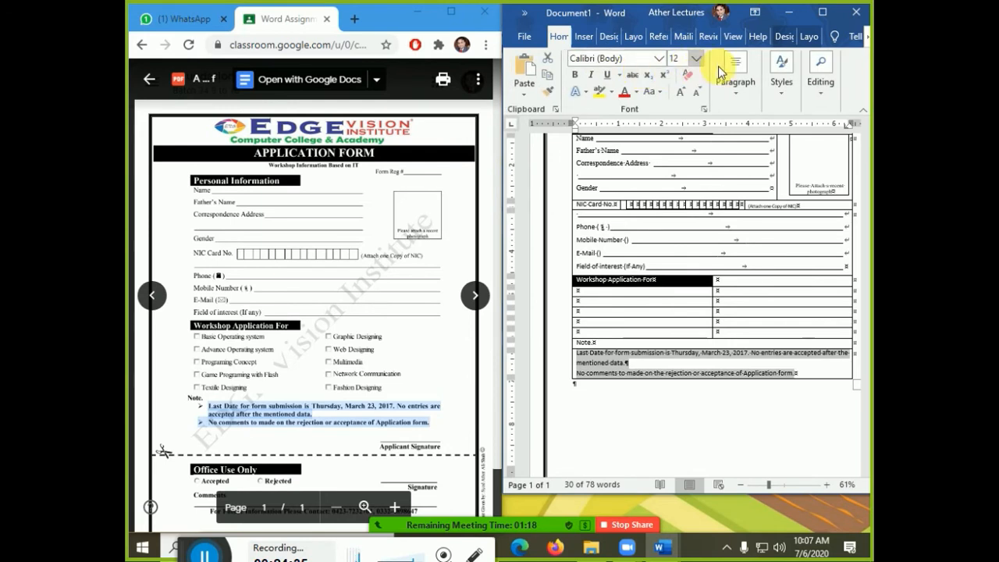
click(735, 81)
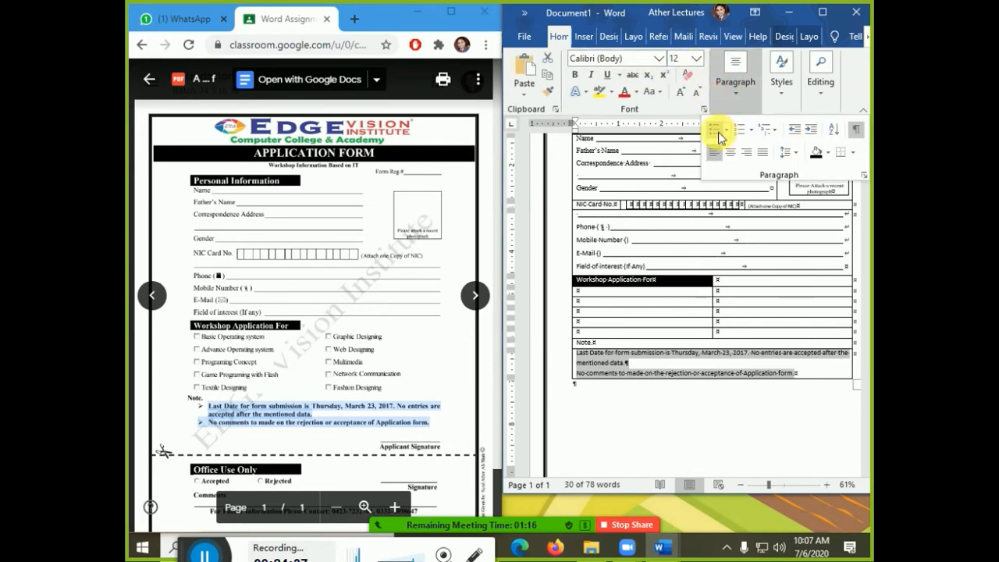
click(720, 134)
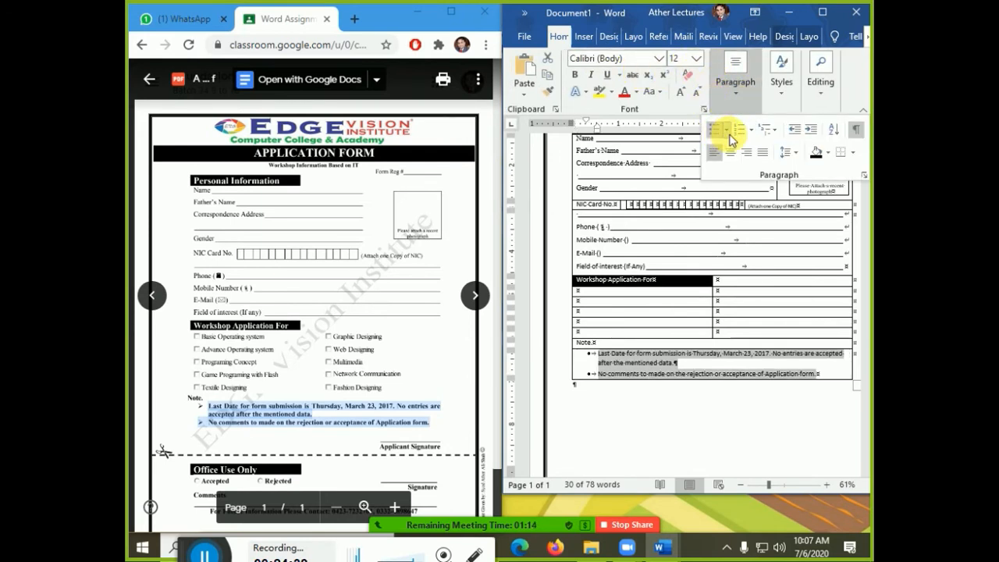
click(729, 133)
click(801, 265)
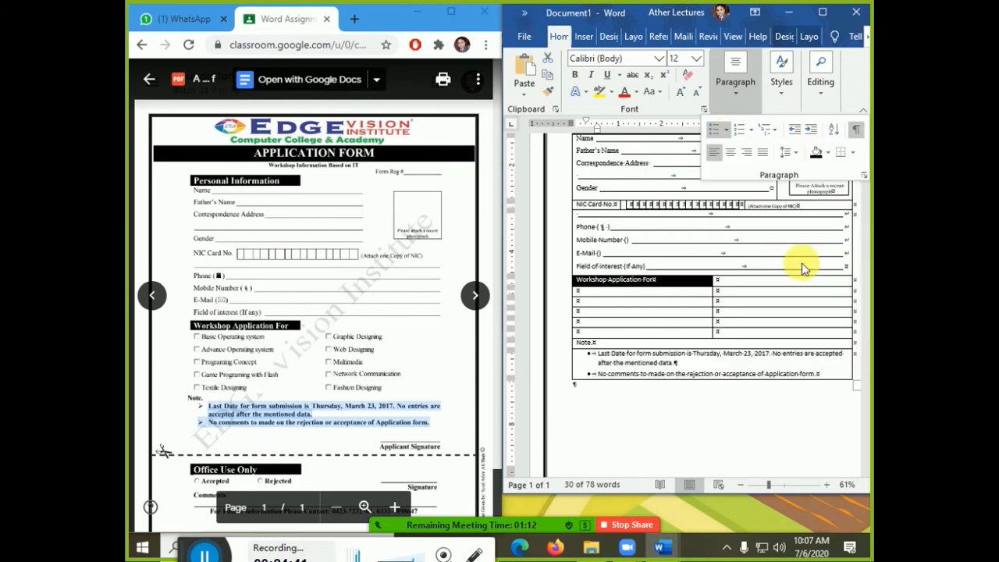
click(608, 392)
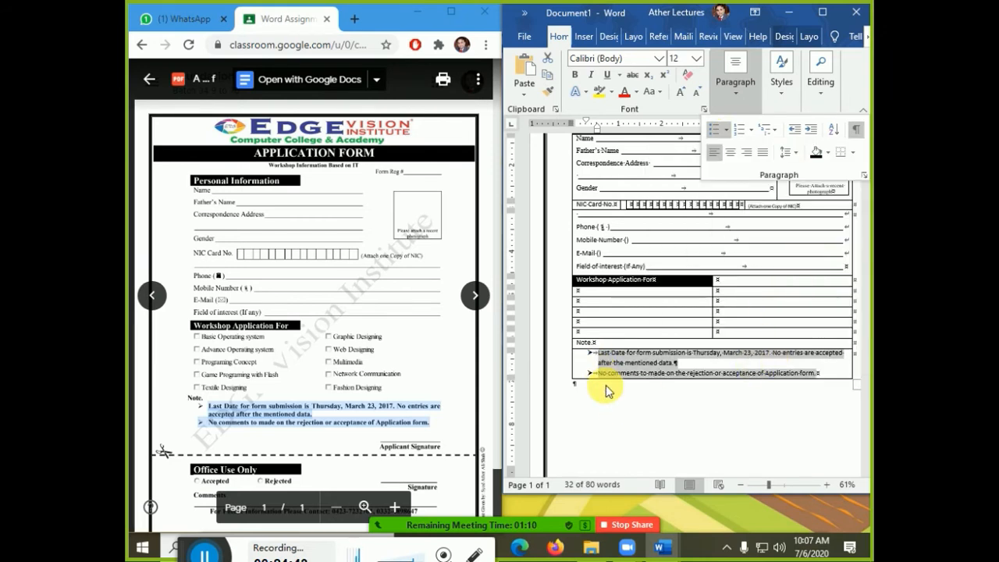
click(707, 404)
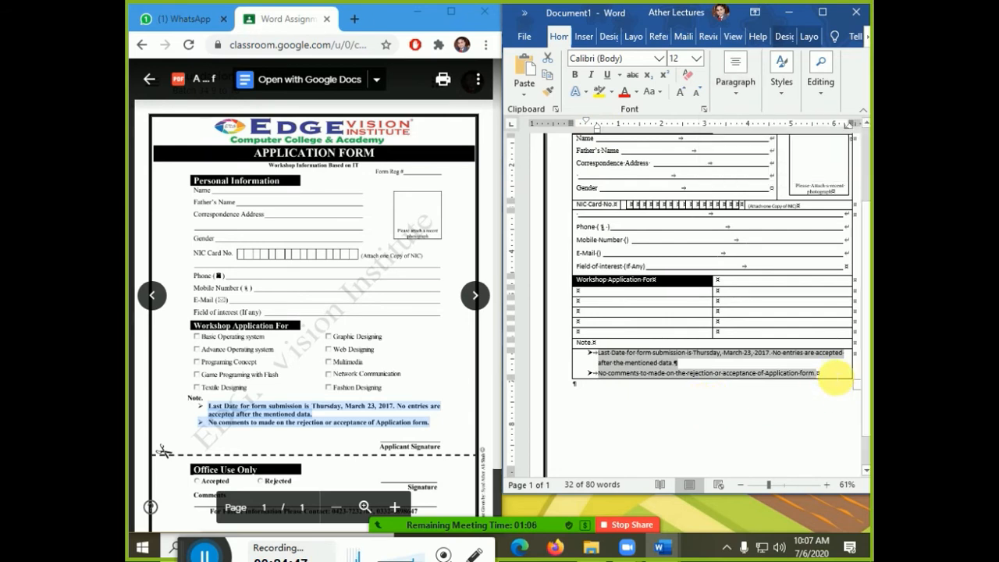
click(831, 379)
key(Return)
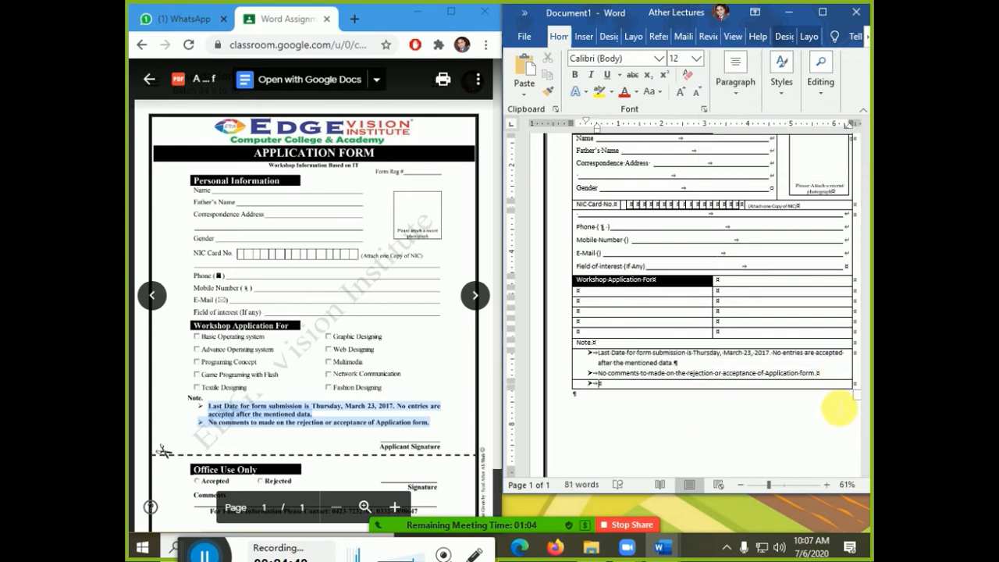
- Add two unbulleted lines after the notes and type an underscore signature line
key(Return)
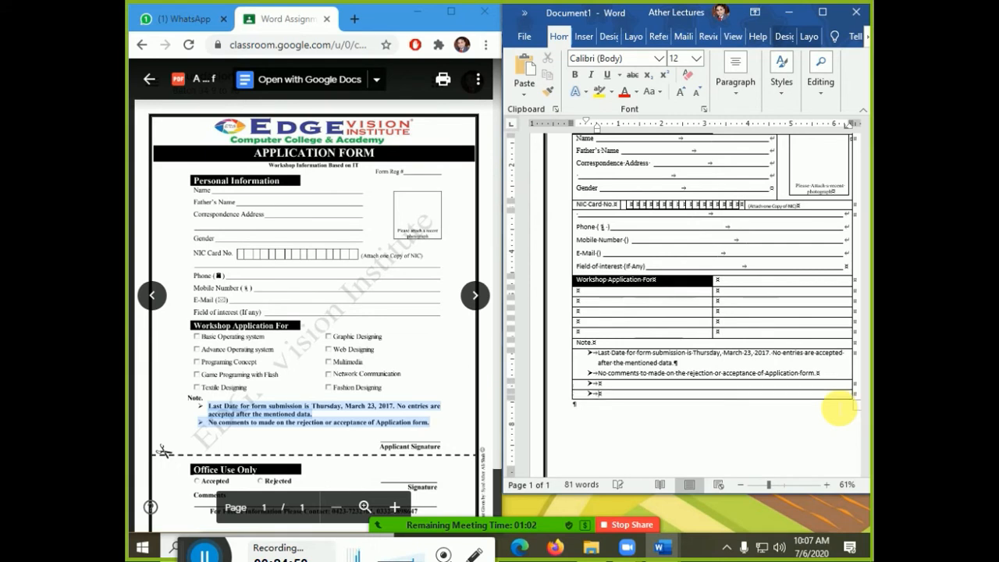
mouse_move(603, 397)
mouse_down()
mouse_move(595, 383)
mouse_move(733, 443)
mouse_up()
key(ctrl+shift+l)
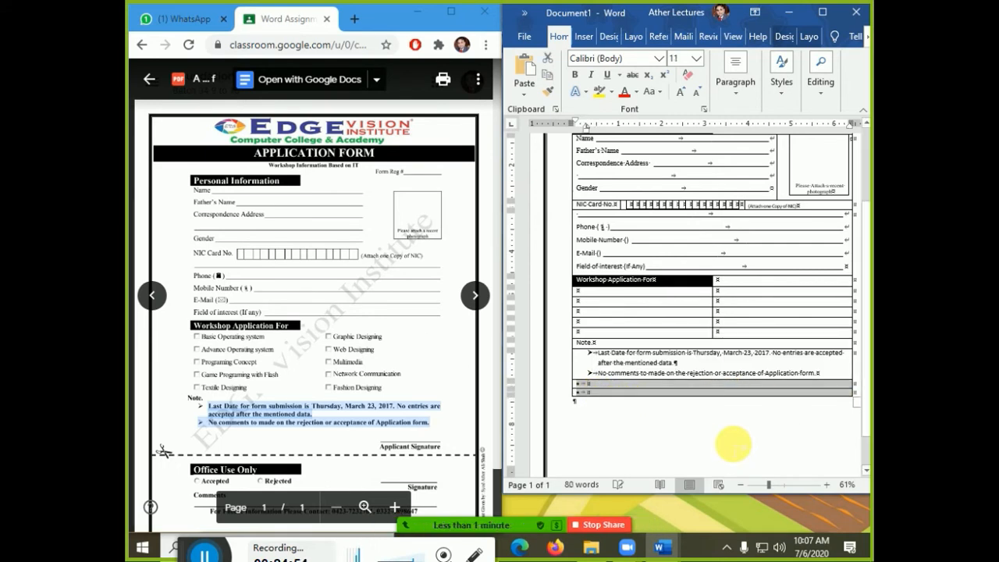
key(Left)
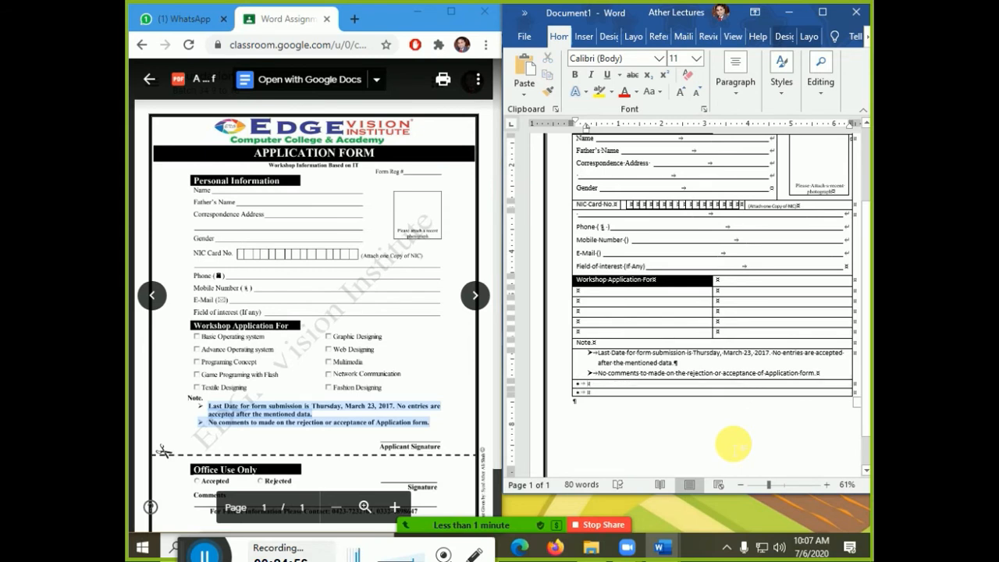
key(BackSpace)
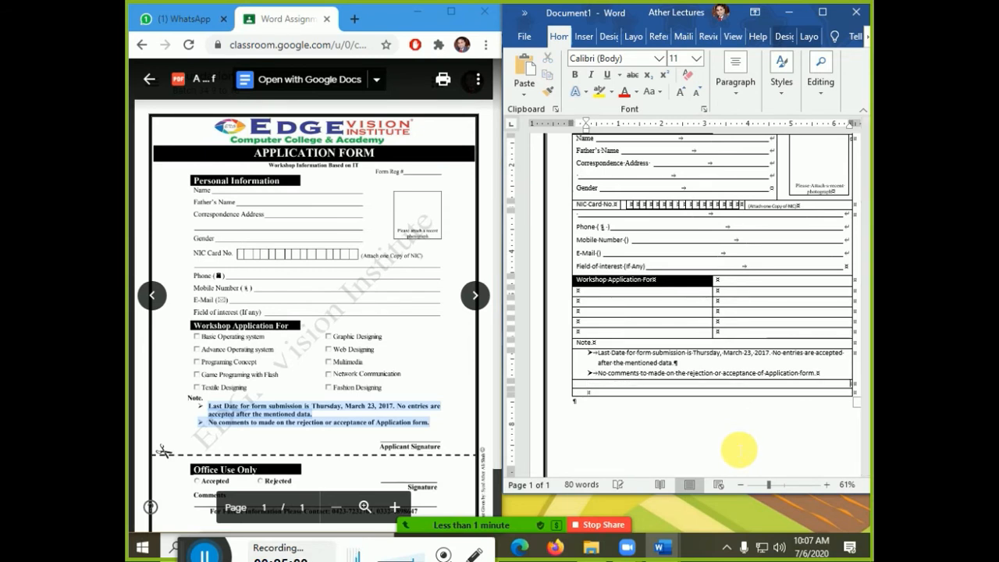
text(_____________)
- Add the 'Application Signature' label beneath the underscore line
key(Return)
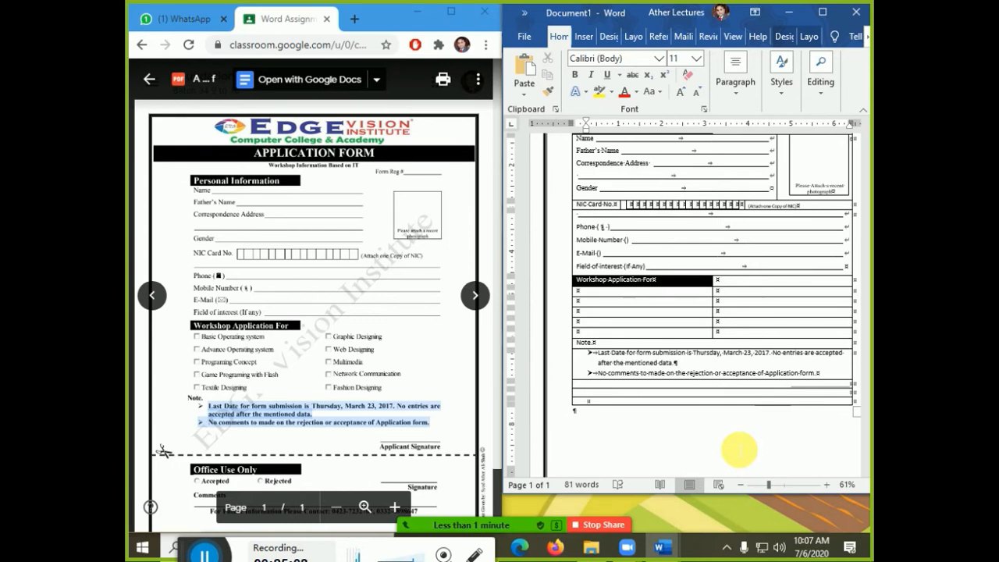
text(Appl)
key(BackSpace)
text(ication Signature)
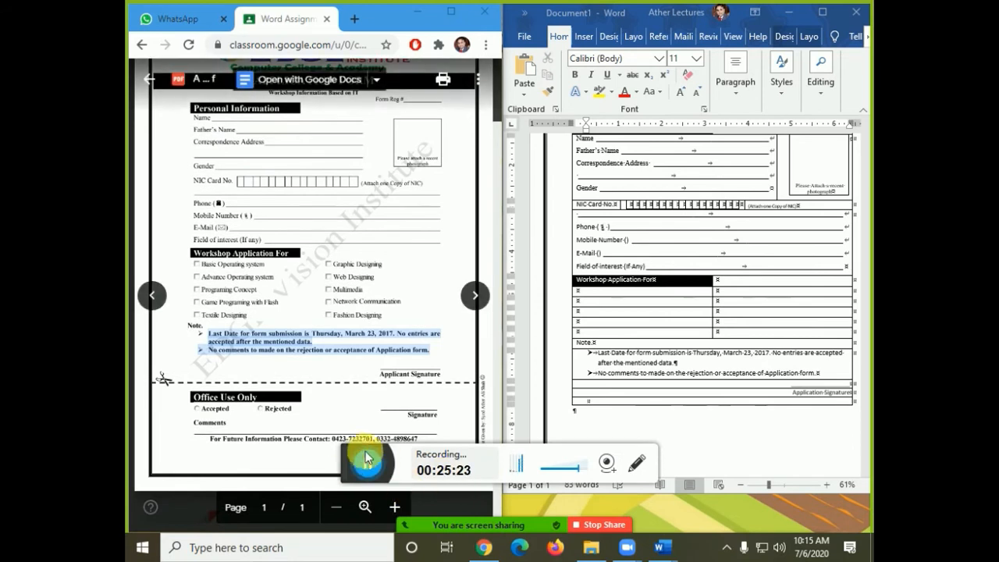
drag(351, 456, 310, 520)
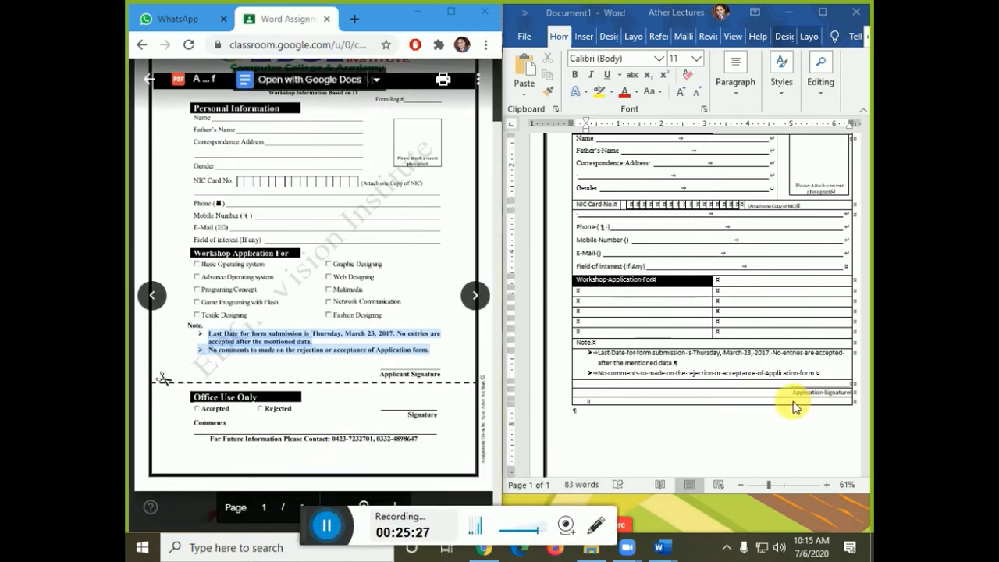
- Add two empty rows at the bottom of the table
click(824, 398)
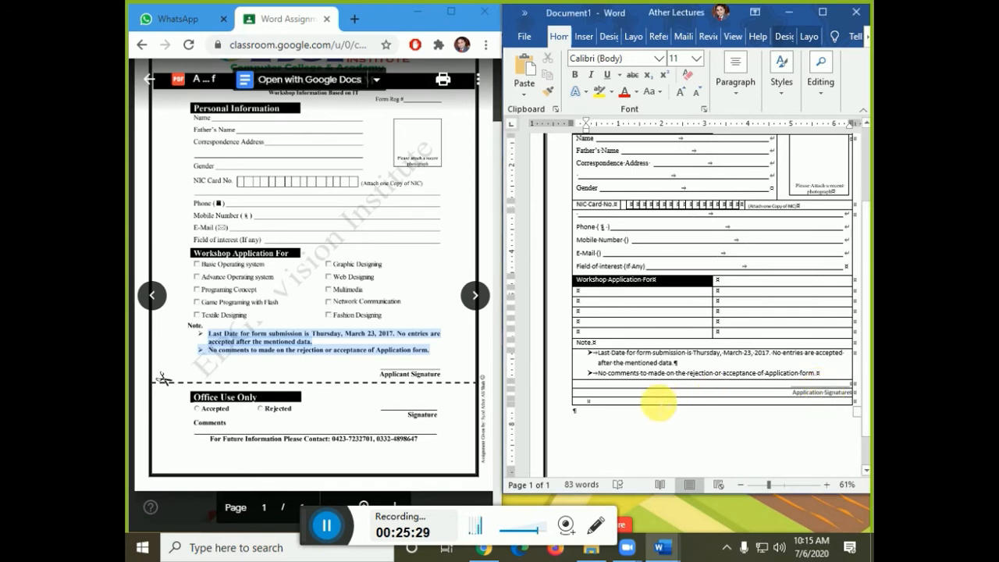
key(Tab)
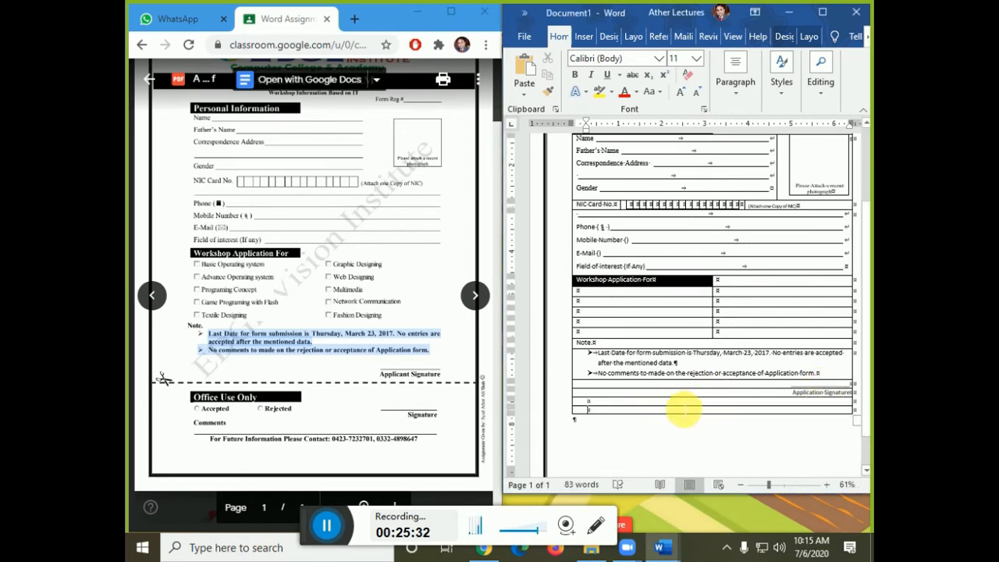
key(Tab)
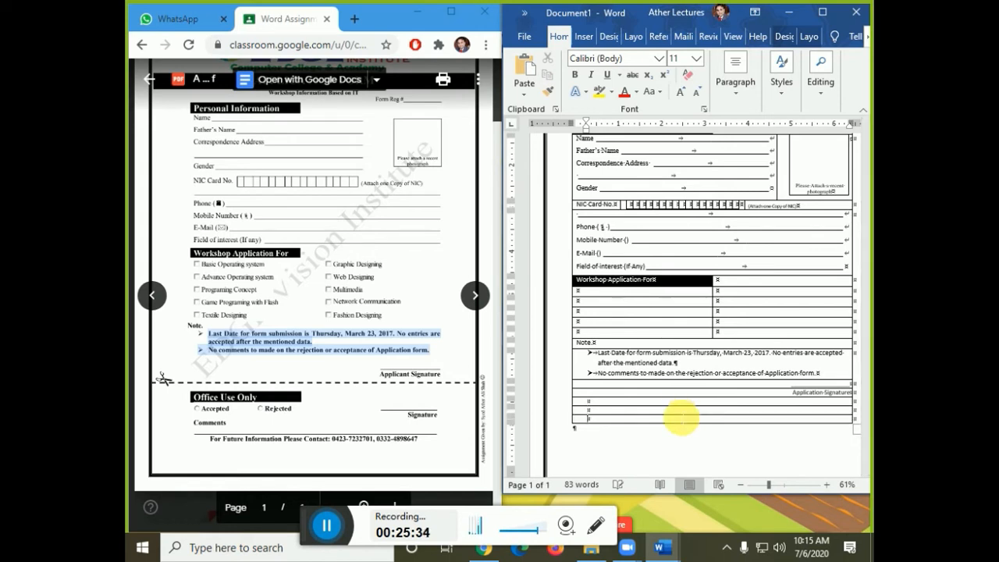
- Split the bottom table row into two columns with Split Cells
click(804, 37)
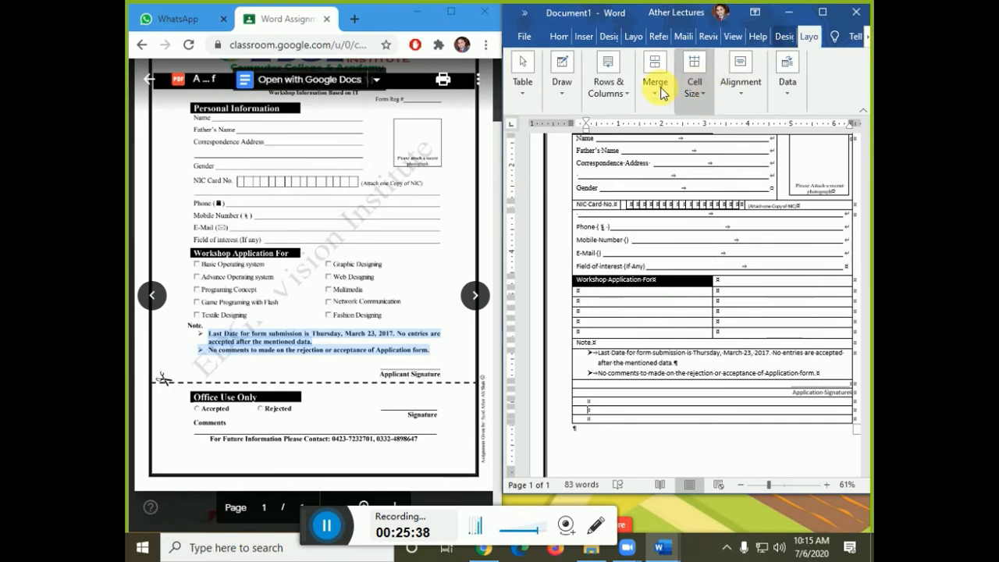
click(658, 81)
click(677, 138)
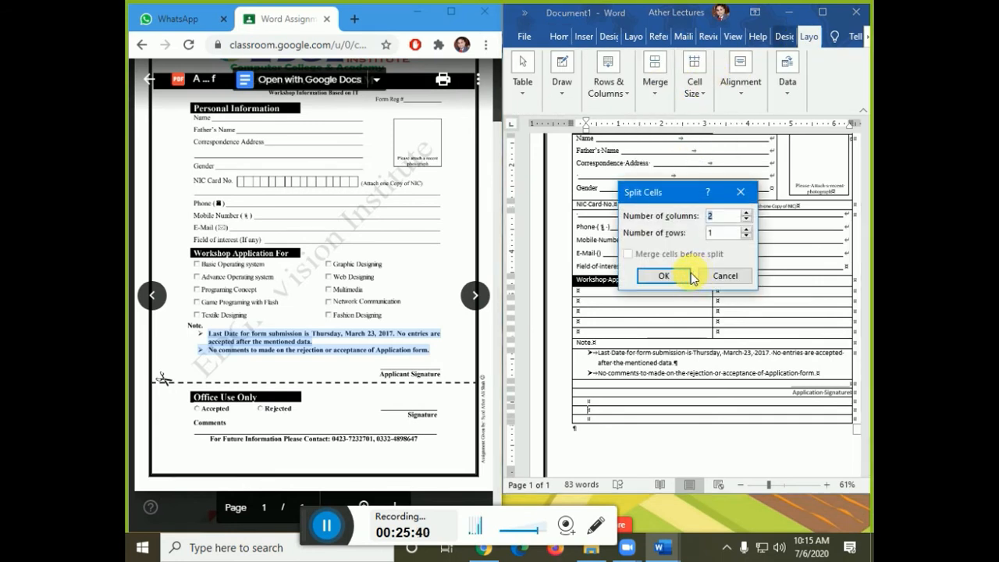
click(683, 277)
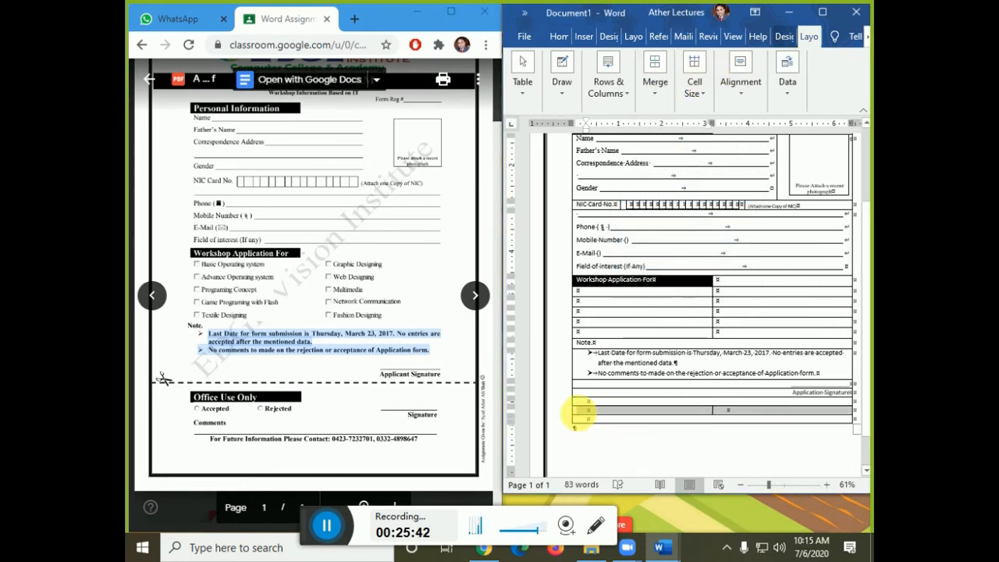
- Shade the left cell of the split row solid black
click(585, 416)
click(574, 411)
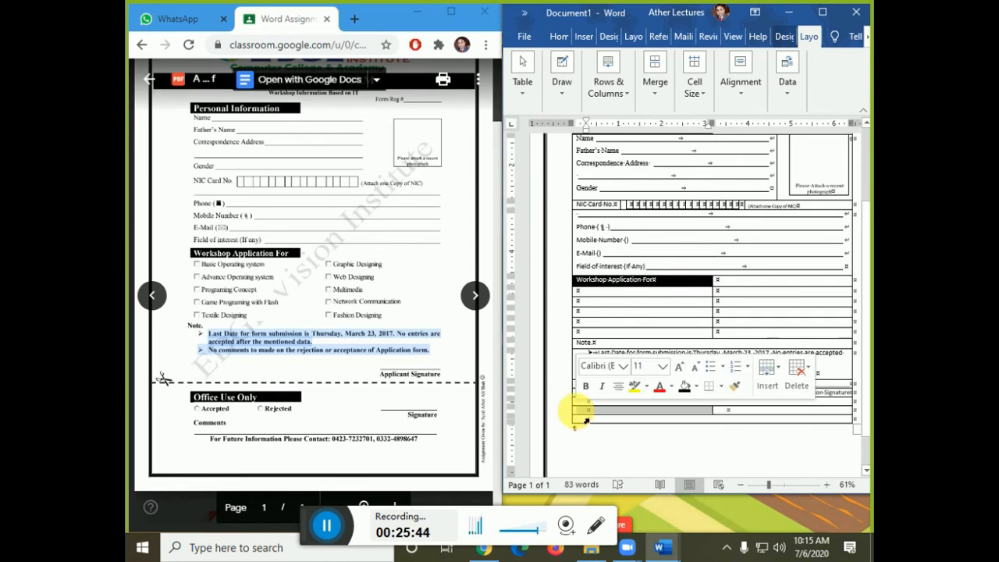
click(683, 385)
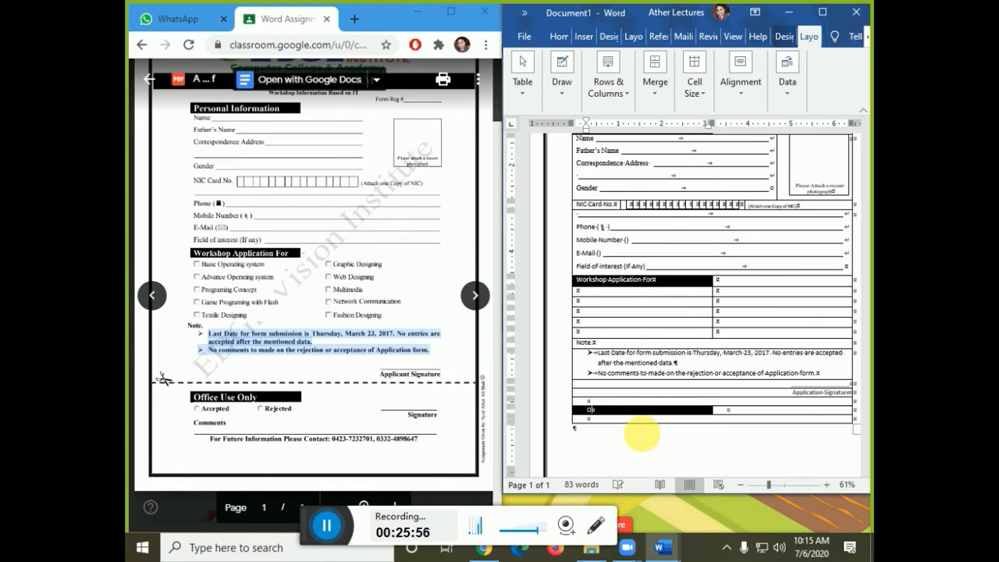
- Type 'Office Use Only' in the black cell, then split the row below into four cells
text(Office Use Only)
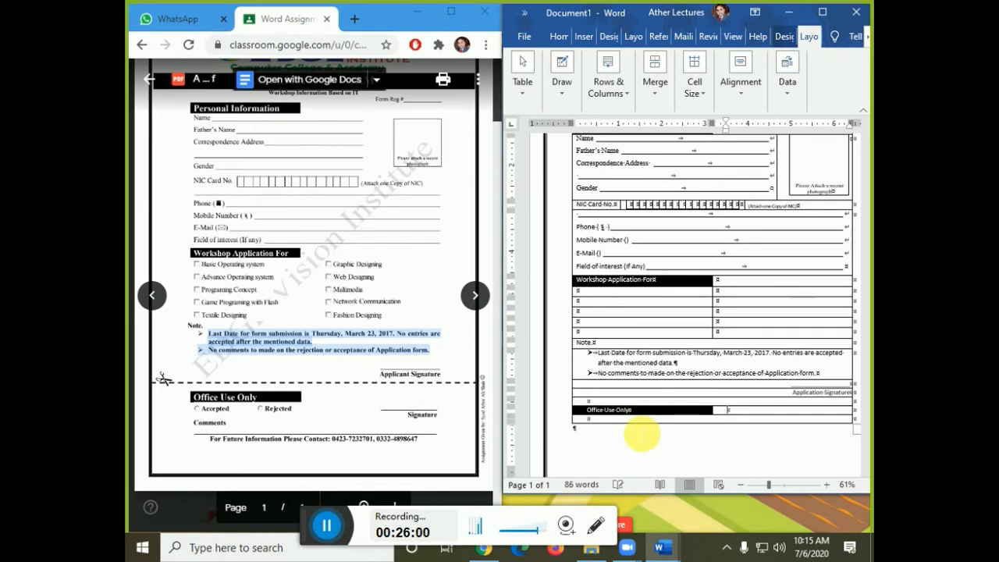
key(Tab)
key(Tab)
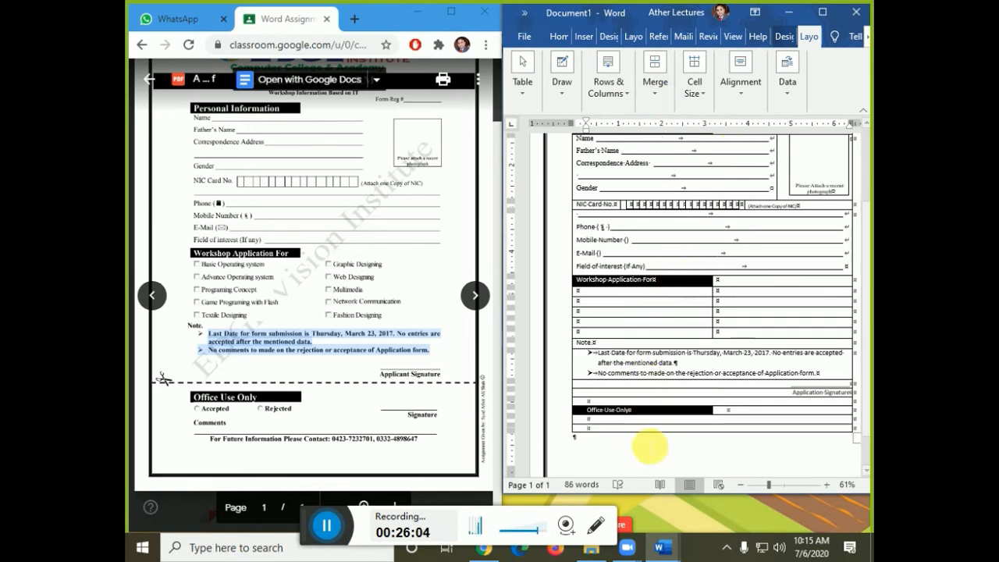
click(655, 84)
click(683, 150)
click(746, 215)
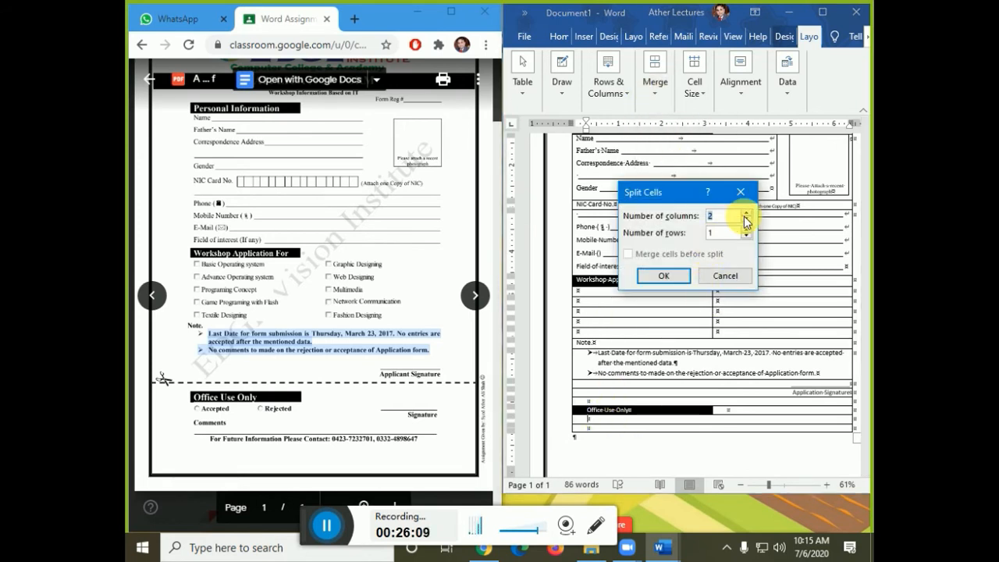
click(663, 276)
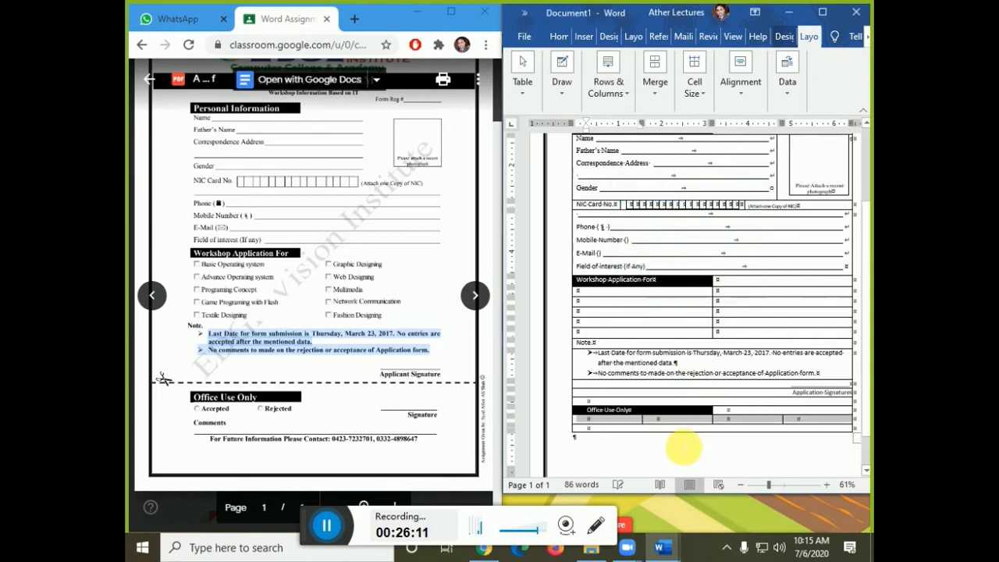
- Type 'Comments' in the last row's first cell and add an underscore row beneath it
click(633, 427)
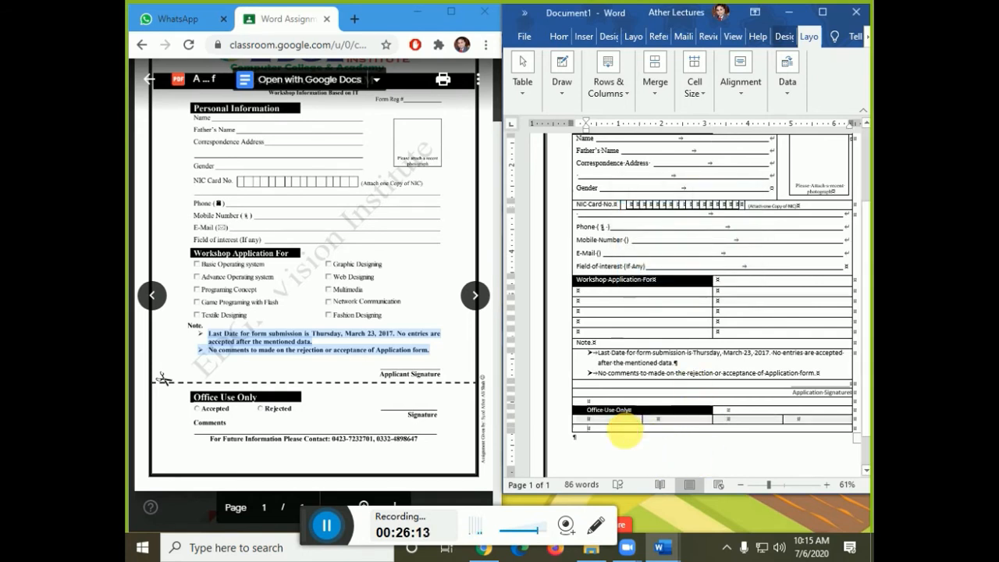
text(Comments)
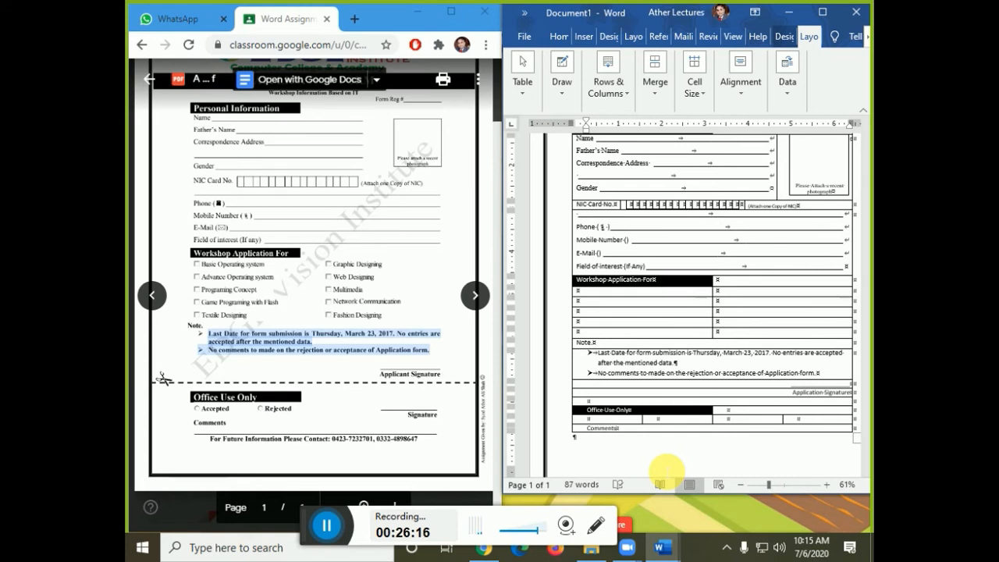
key(Tab)
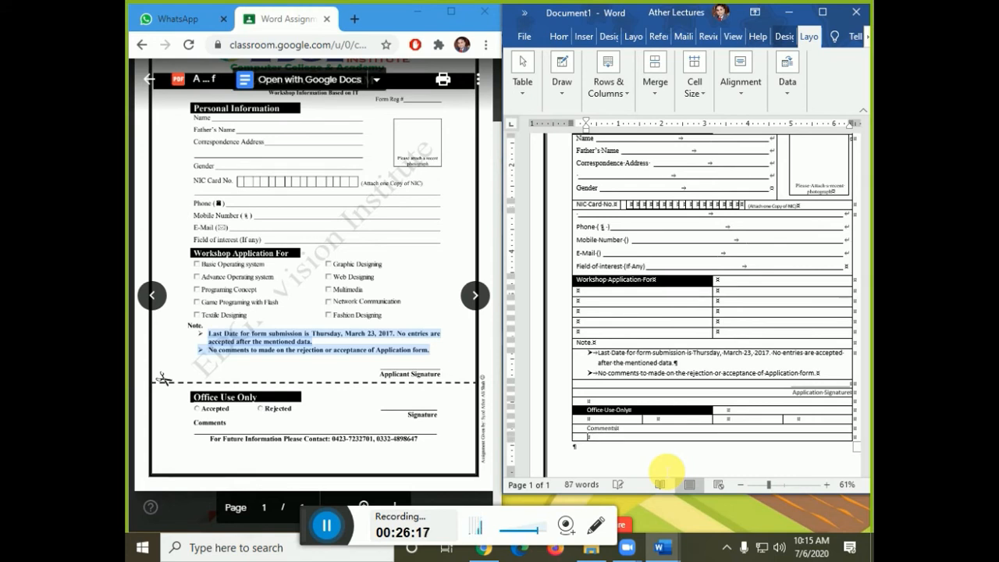
text(___________)
key(Tab)
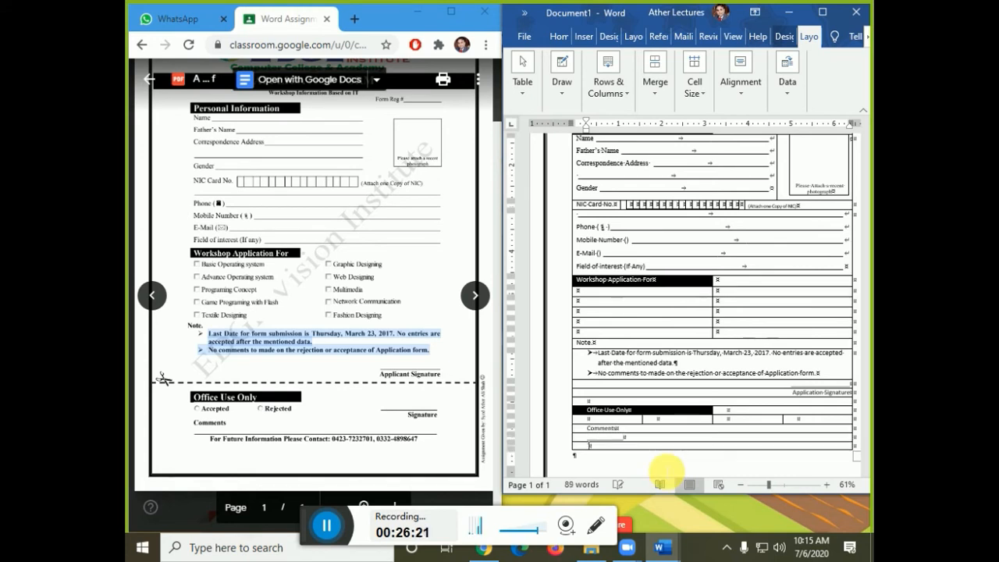
key(Return)
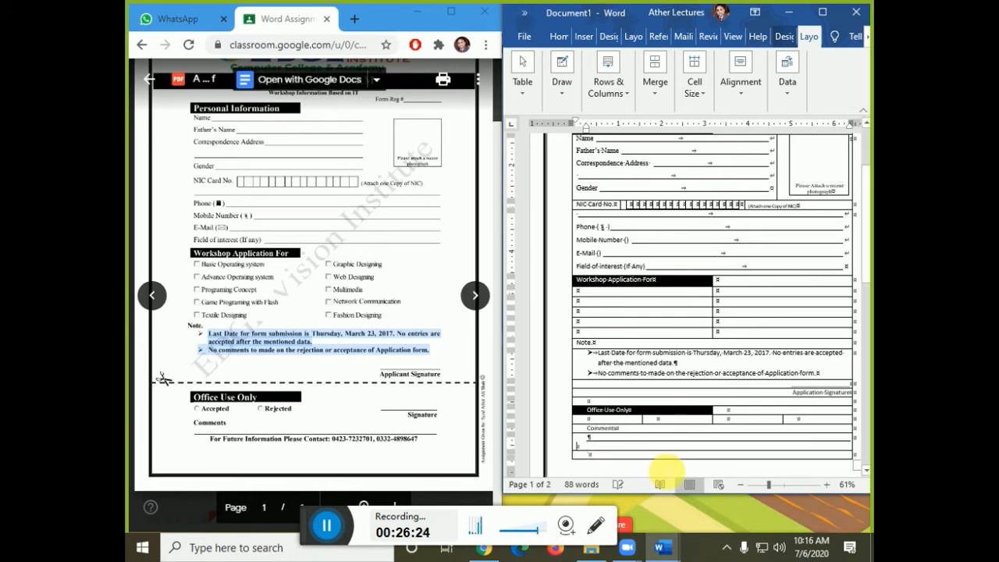
key(BackSpace)
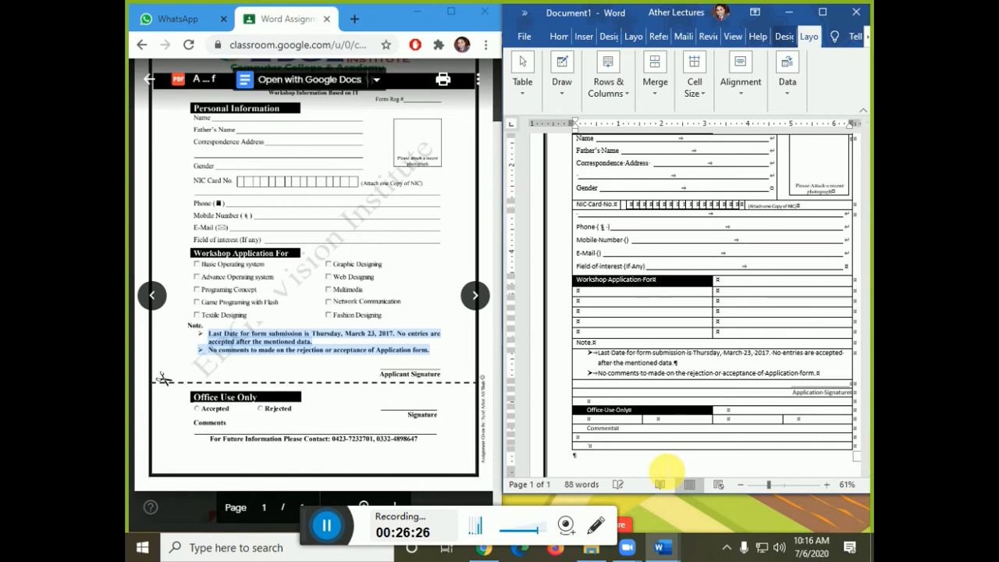
- Turn '___' under Comments into an AutoCorrect border line and remove the extra empty paragraph
key(Up)
key(Up)
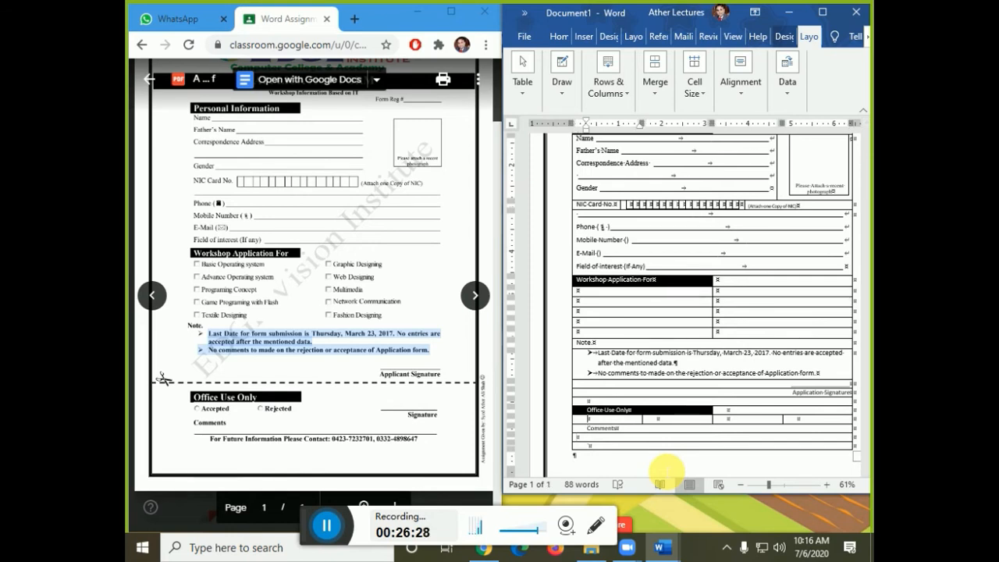
key(Up)
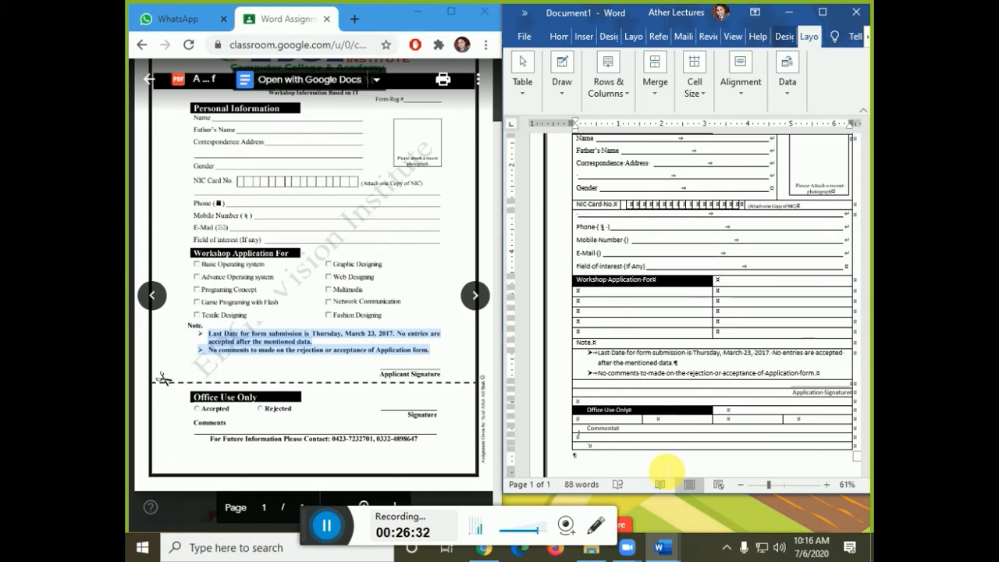
text(___)
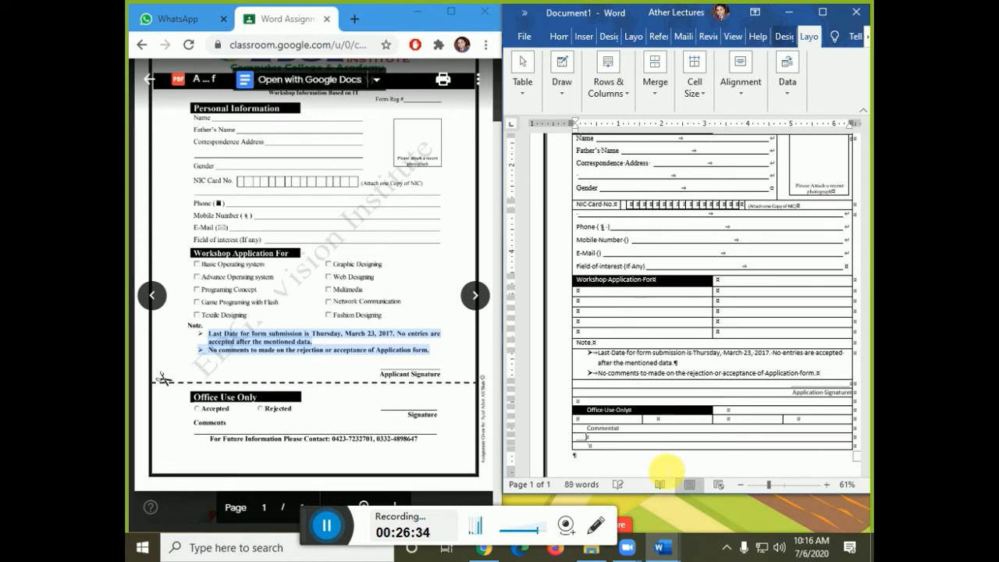
key(Return)
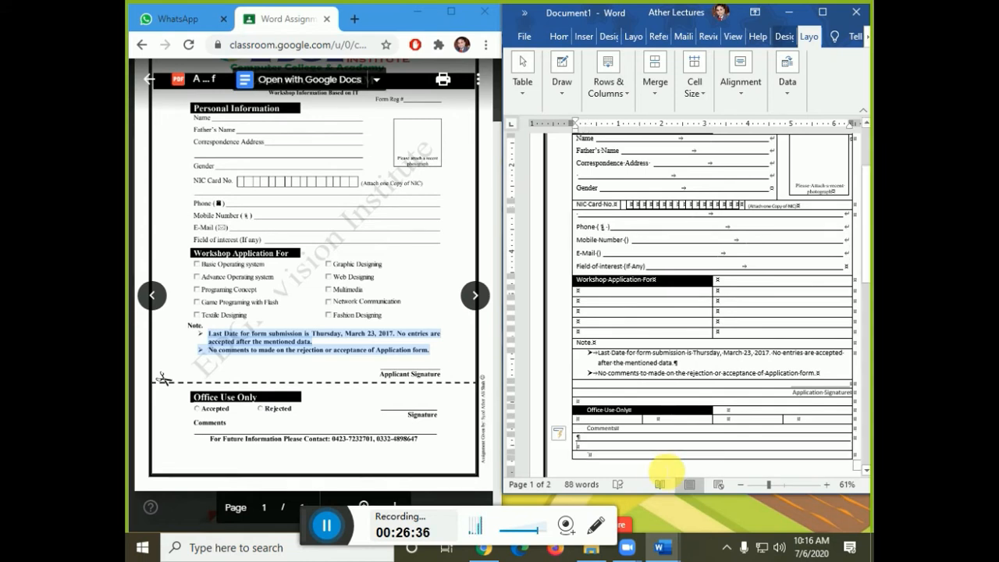
key(ctrl+z)
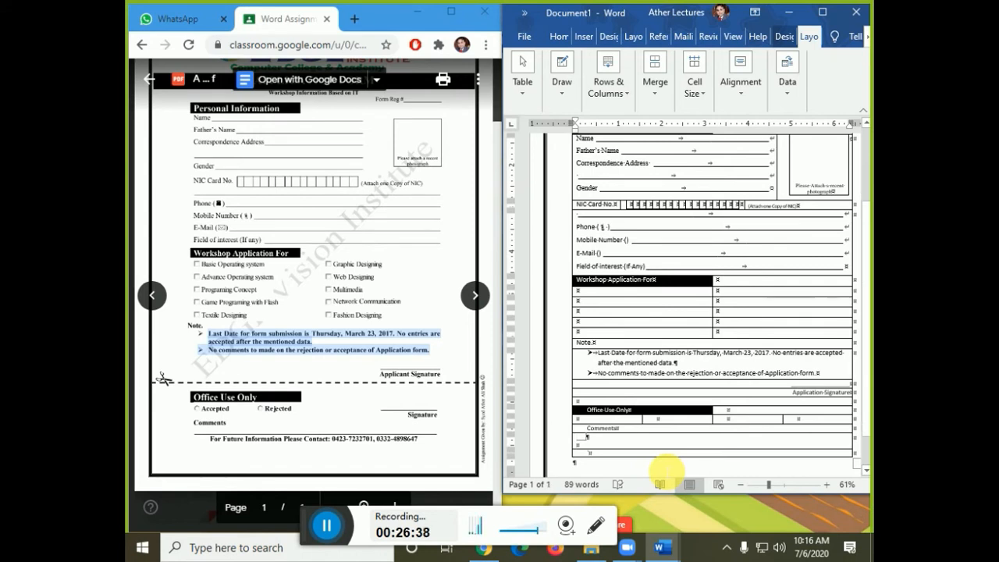
key(ctrl+y)
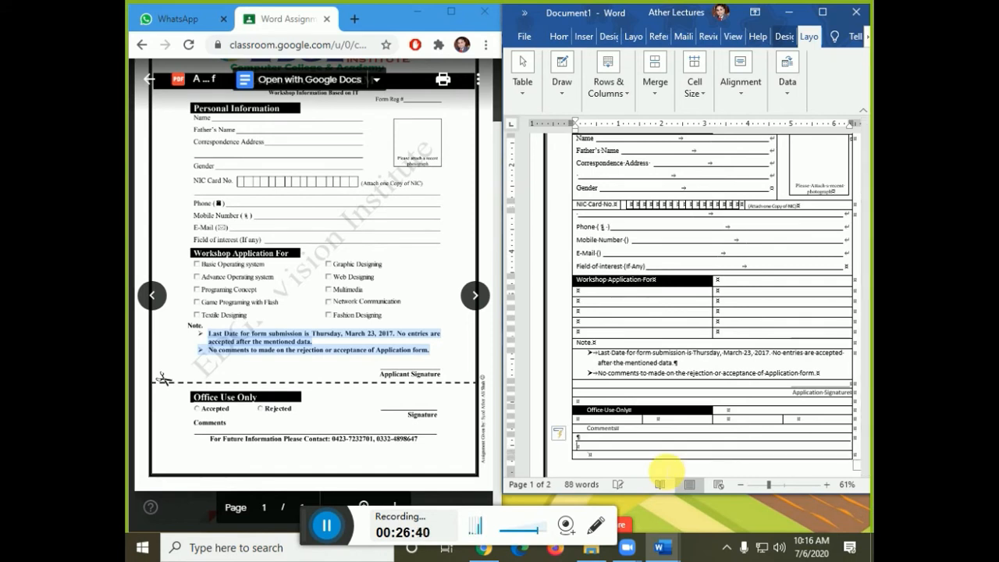
key(BackSpace)
key(Down)
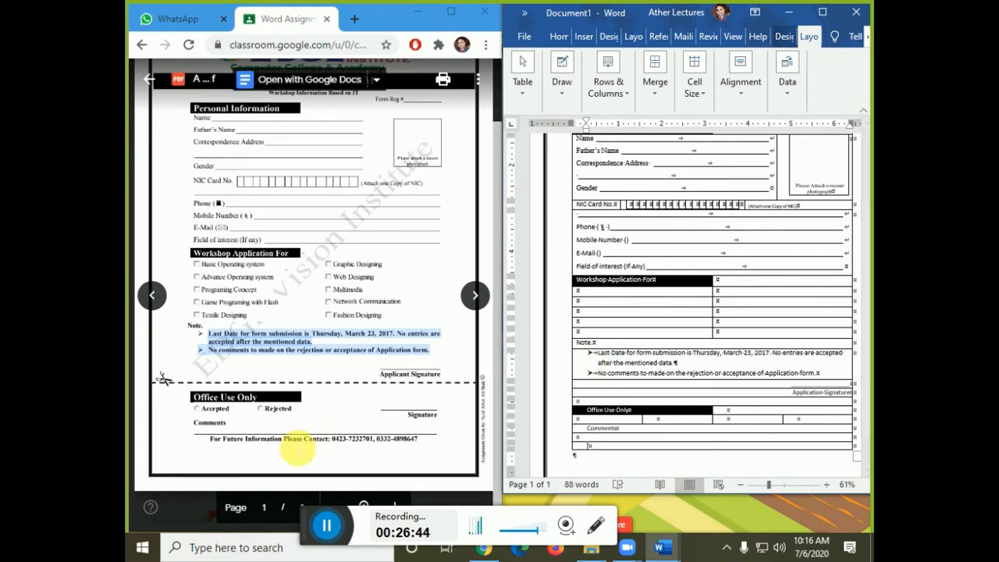
click(213, 446)
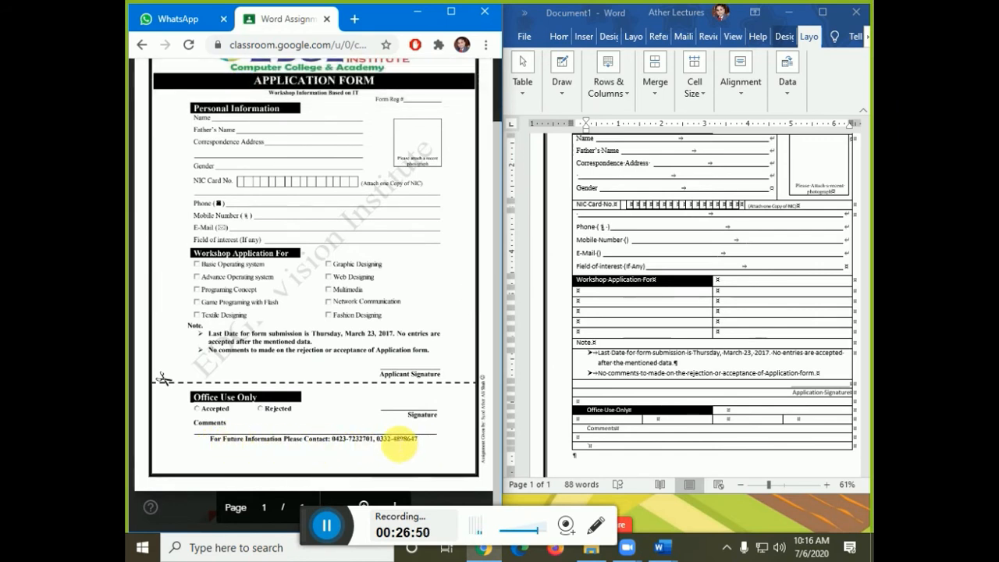
click(425, 446)
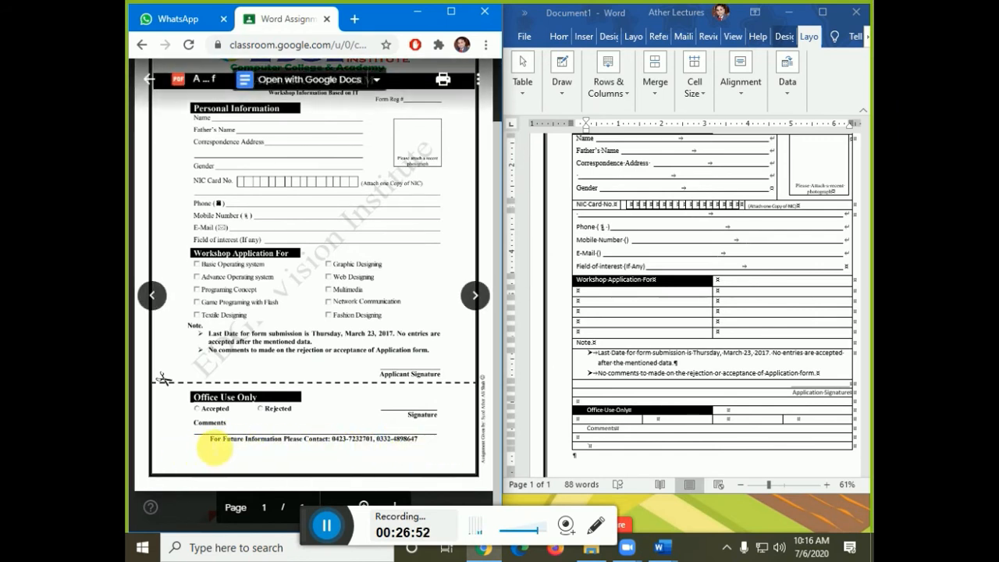
- In the last row, replace the stray character with the 'For Future Information Please Contact:' line and two phone numbers
click(630, 446)
key(BackSpace)
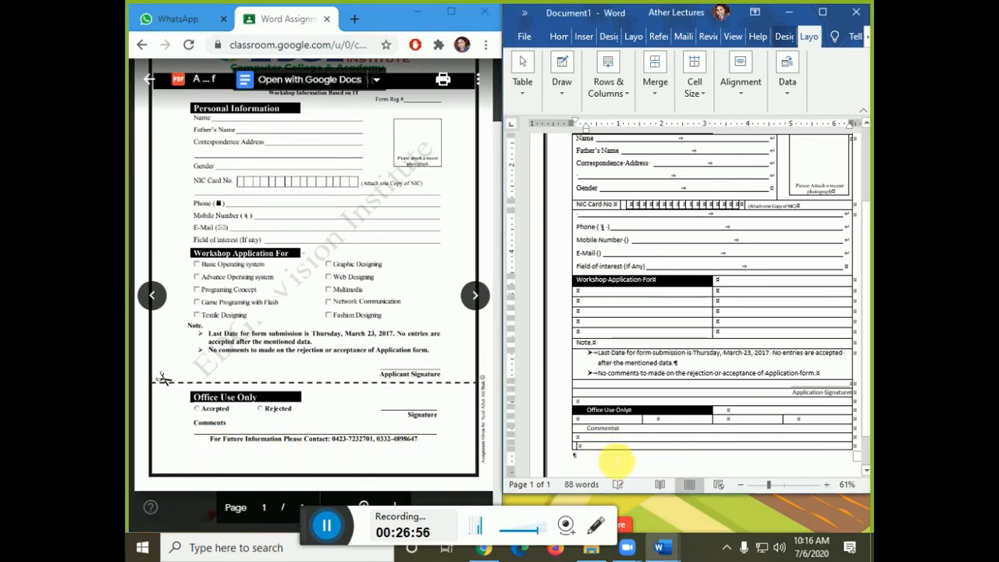
text(For F)
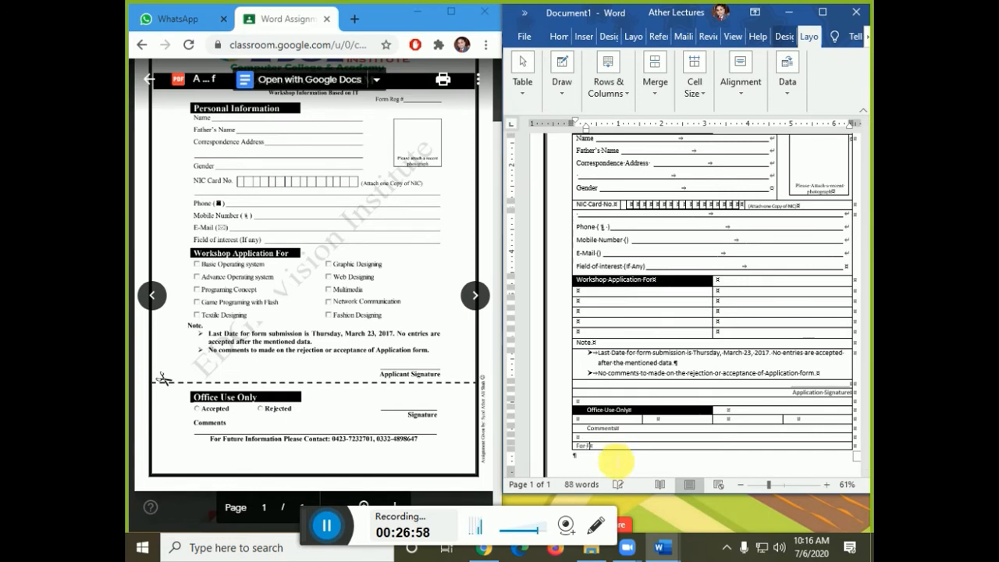
text(uture)
text( Information F)
text(lease )
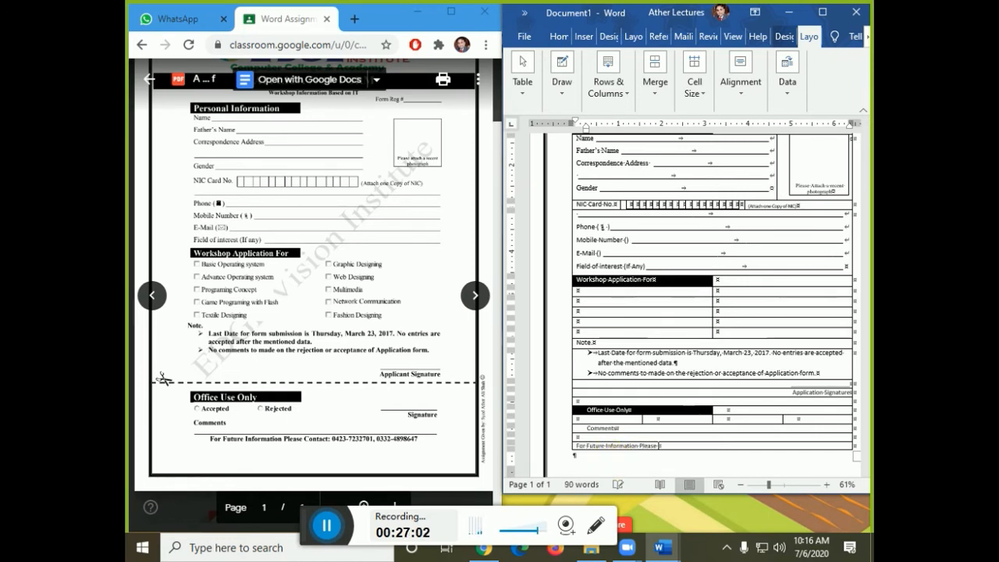
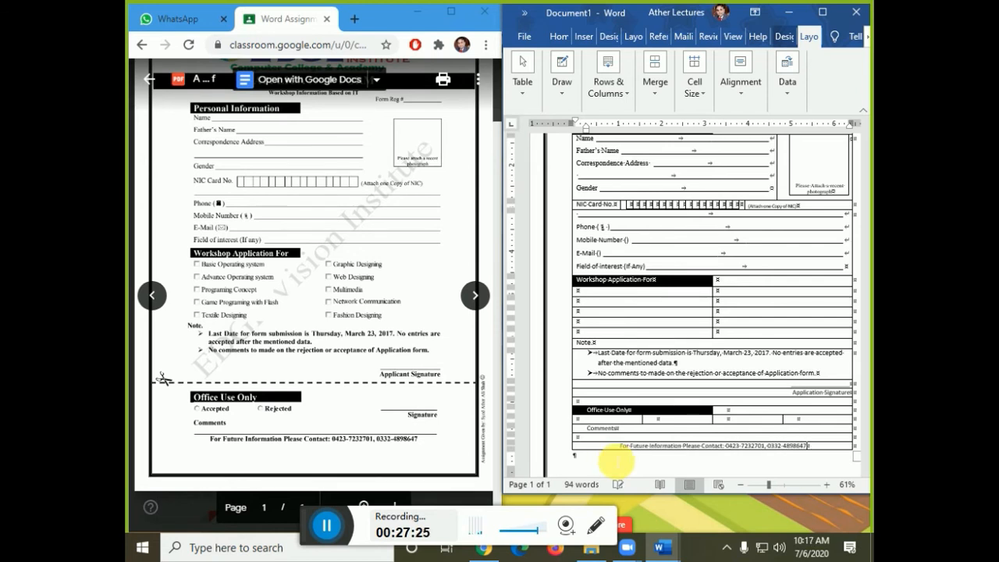
- Make the contact line centered, bold and one size larger
key(ctrl+e)
key(shift+Home)
key(ctrl+b)
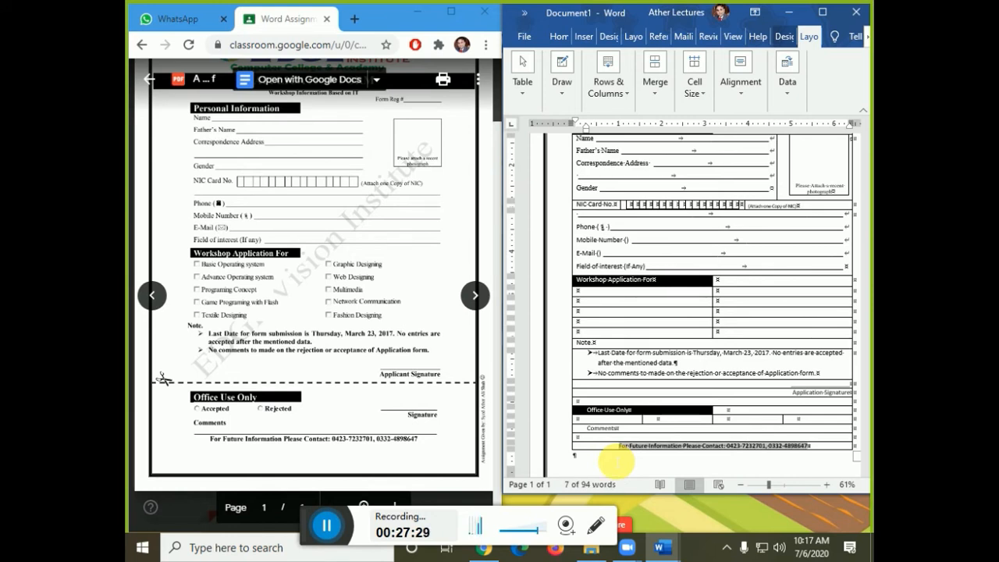
key(ctrl+shift+period)
- Fill the empty row below Comments with a long run of underscores instead of an automatic border
key(Up)
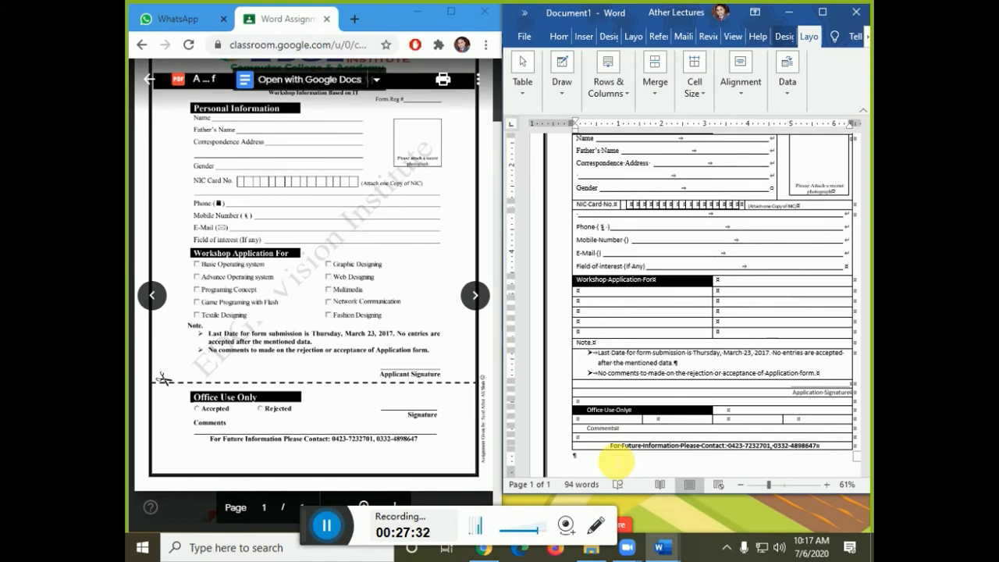
key(Up)
key(shift+End)
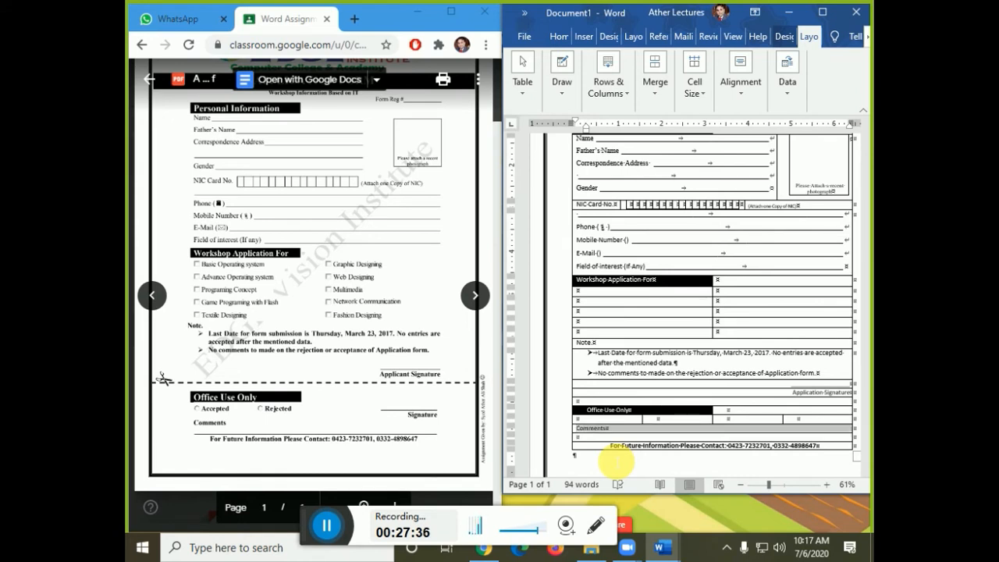
key(shift+Left)
key(Down)
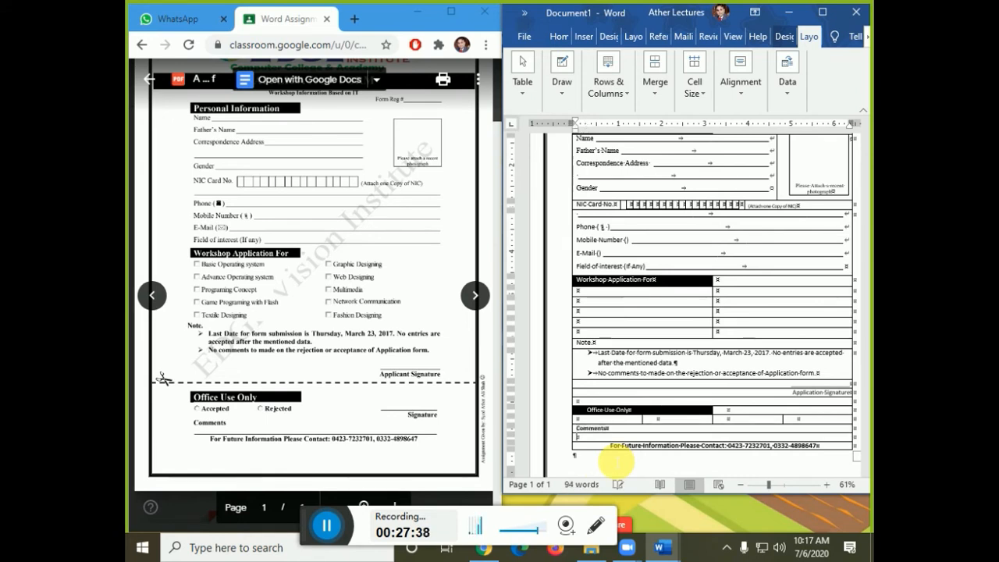
text(---)
key(BackSpace)
key(BackSpace)
key(BackSpace)
text(-)
key(BackSpace)
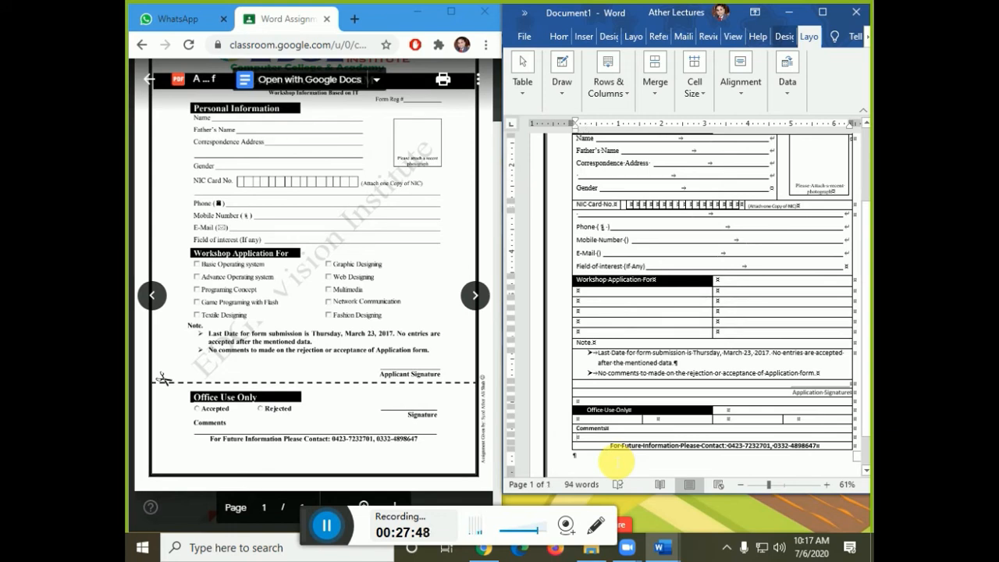
text(___)
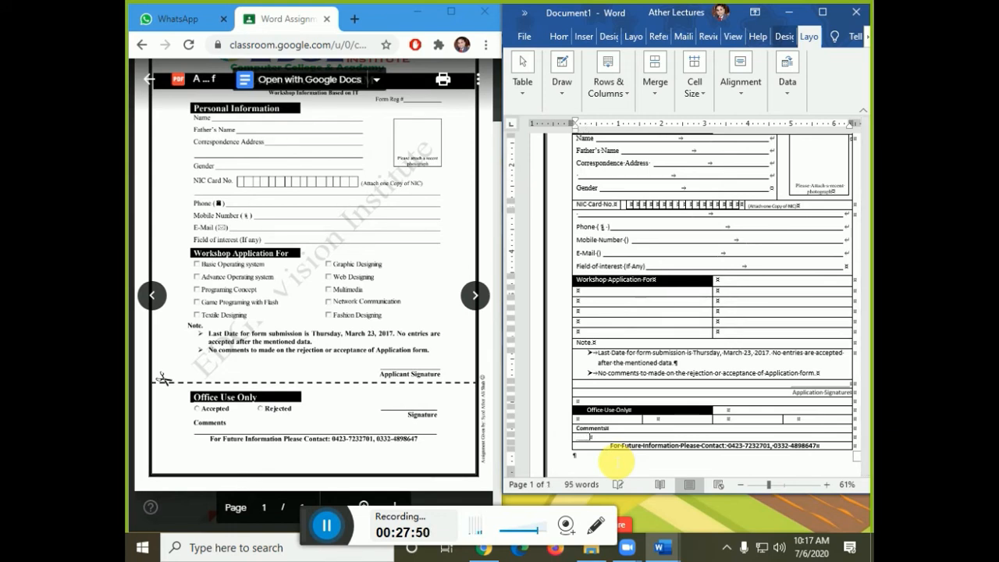
key(Return)
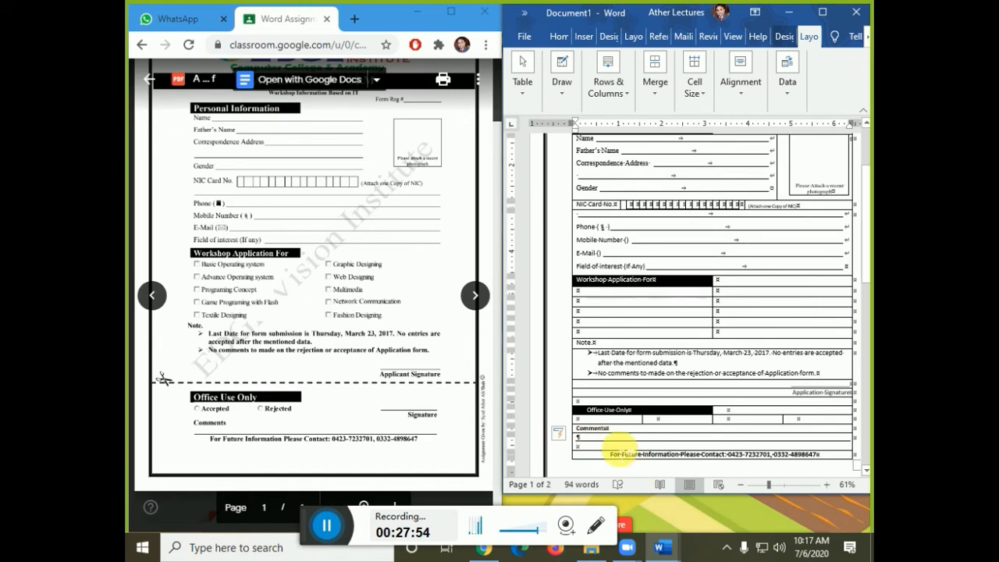
key(ctrl+z)
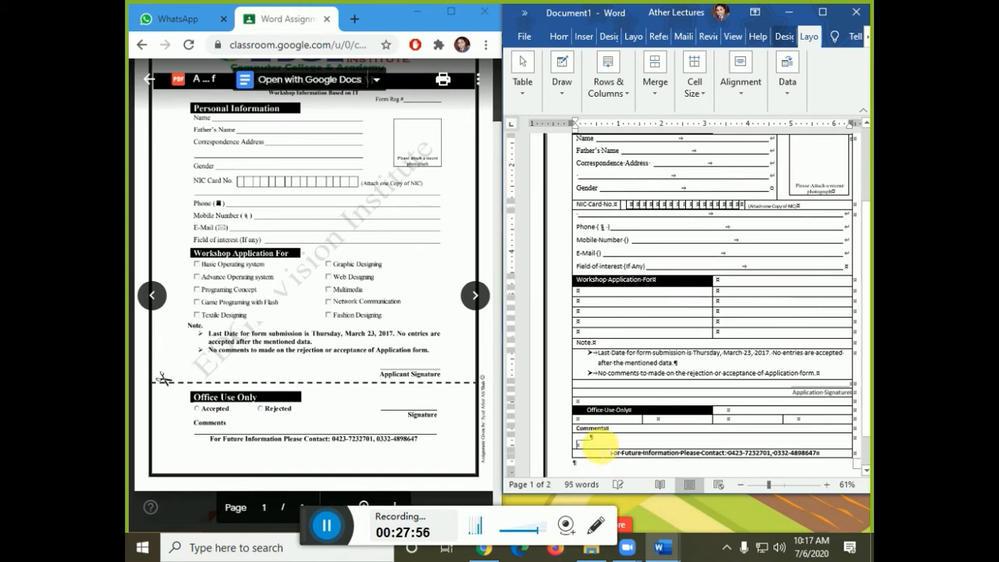
key(BackSpace)
key(BackSpace)
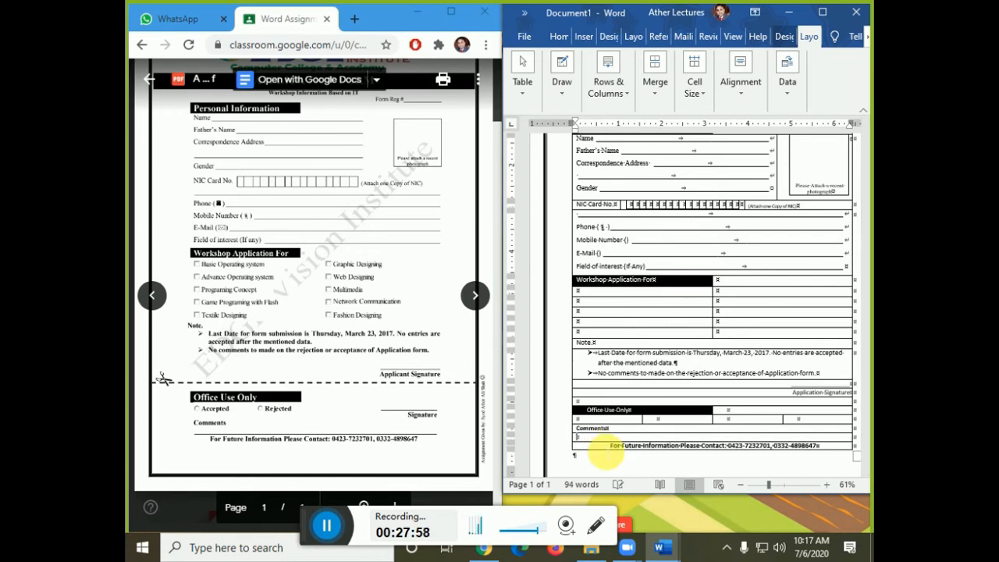
text(_______________________________)
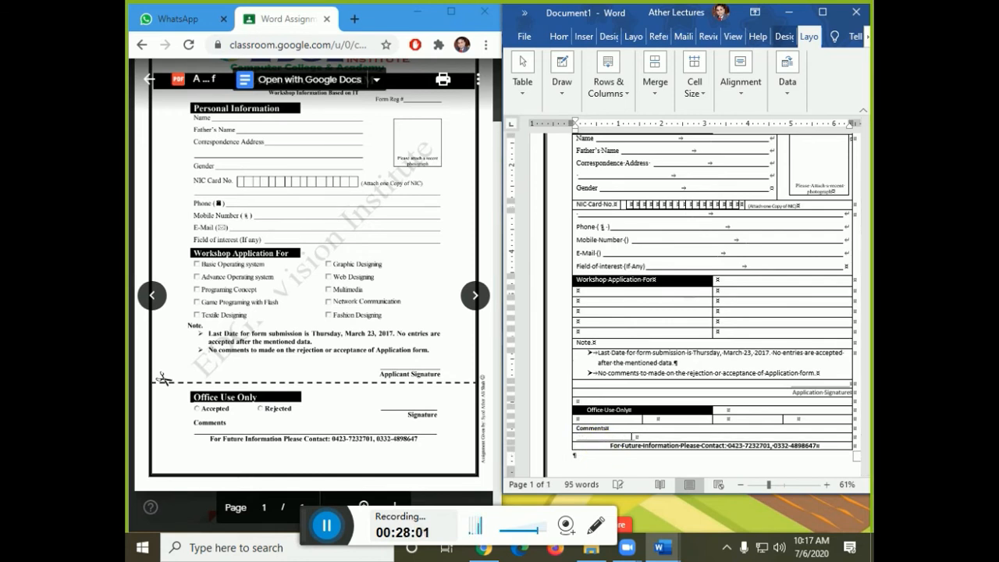
text(____________________________________________________)
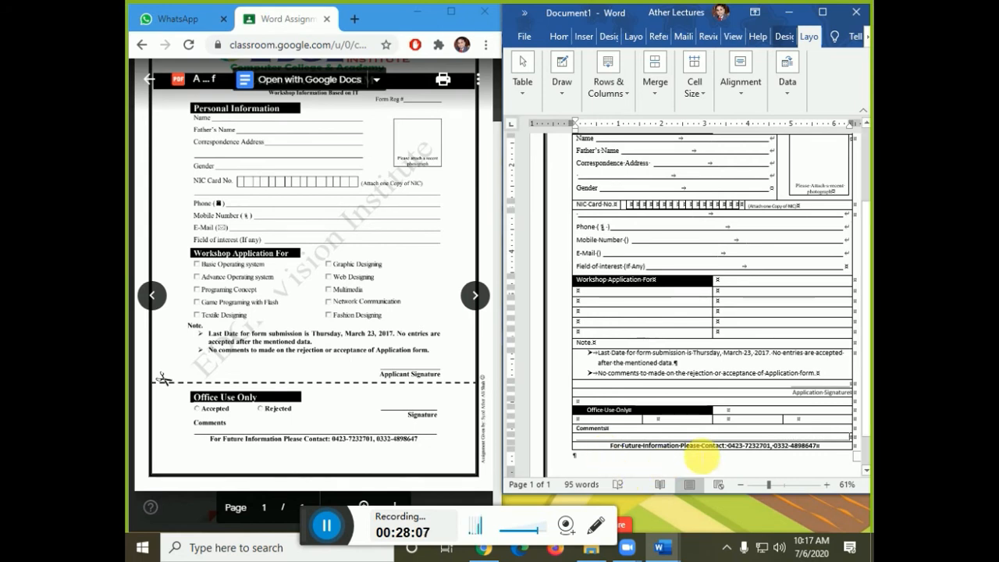
- Add an underscore line and right-aligned 'Signature' to the fourth Office Use Only cell, widening the table slightly
click(798, 422)
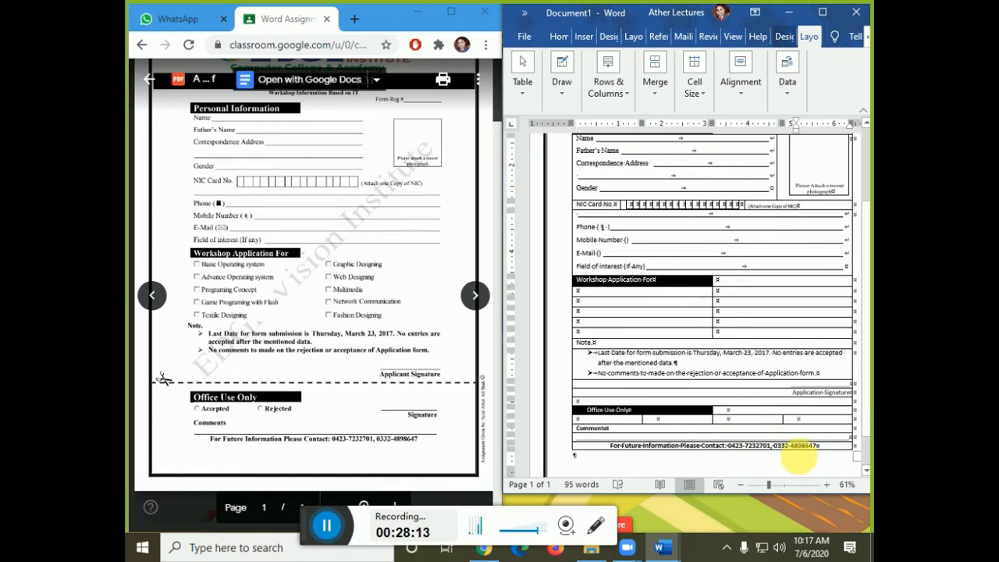
key(Return)
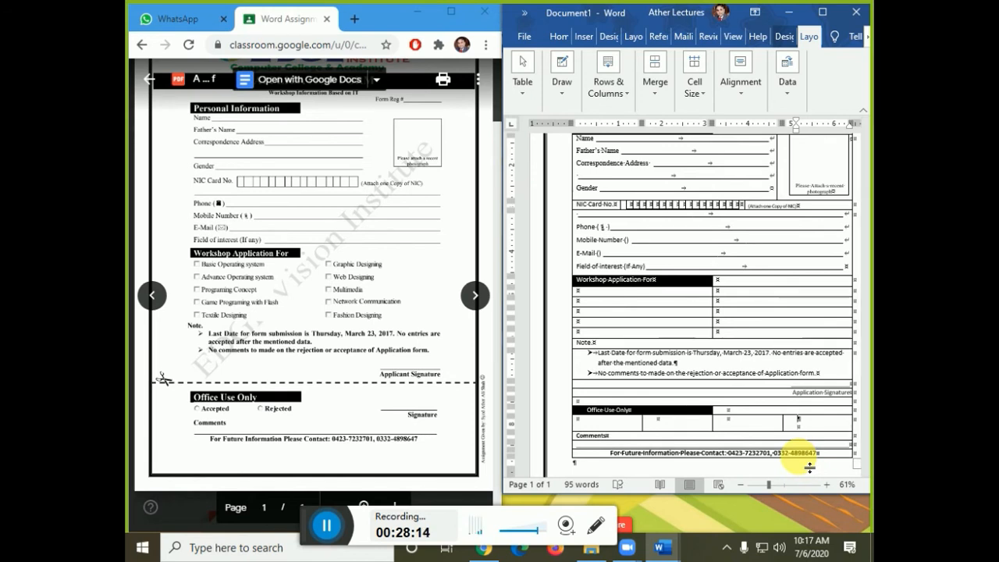
text(_______________)
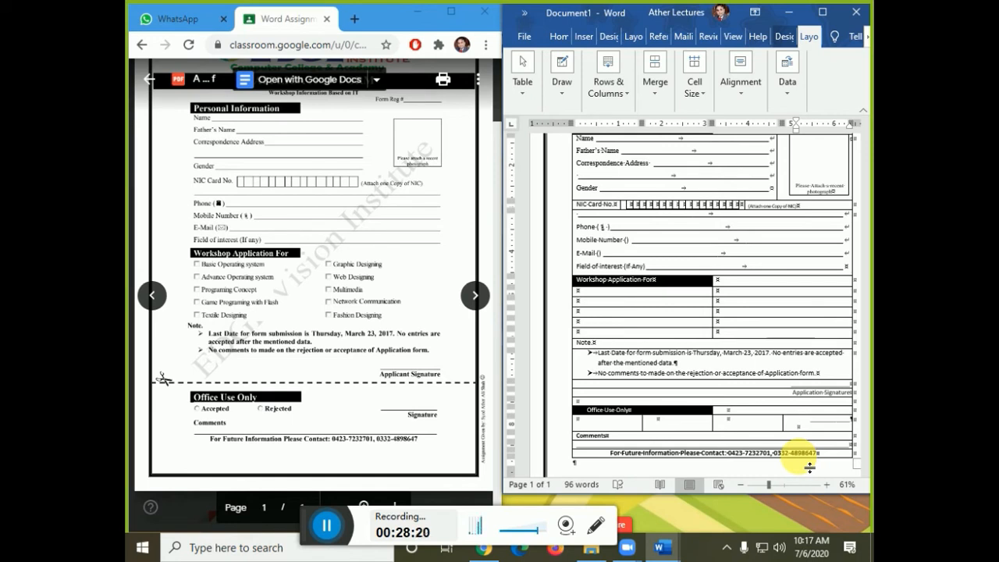
drag(790, 125, 785, 136)
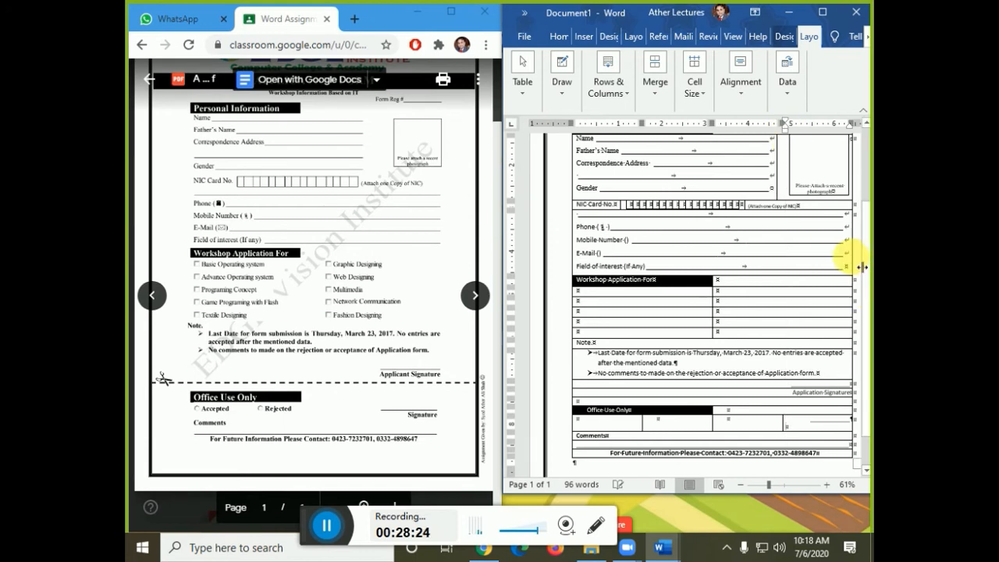
text(Si)
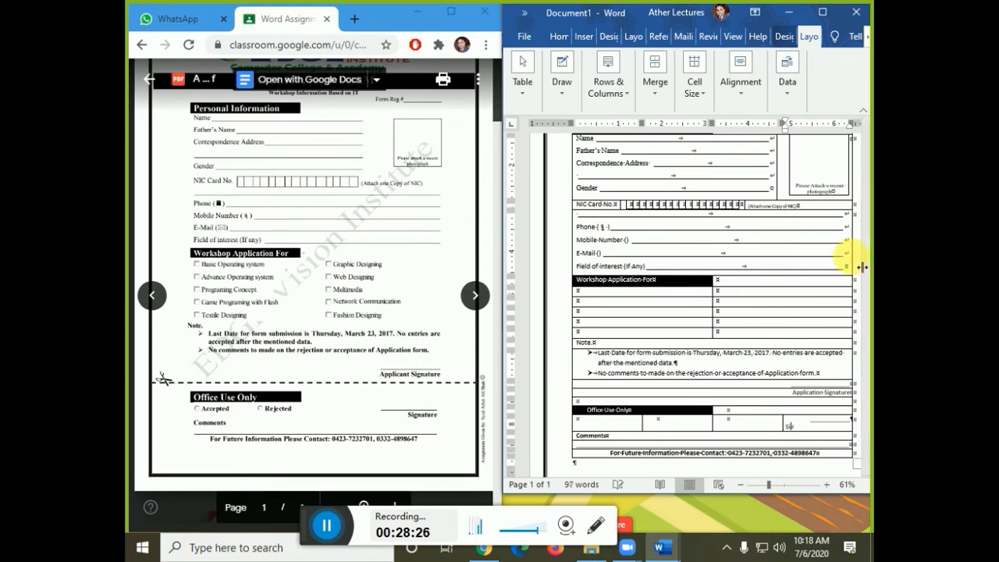
text(gnature)
key(ctrl+r)
drag(862, 267, 862, 267)
key(shift+End)
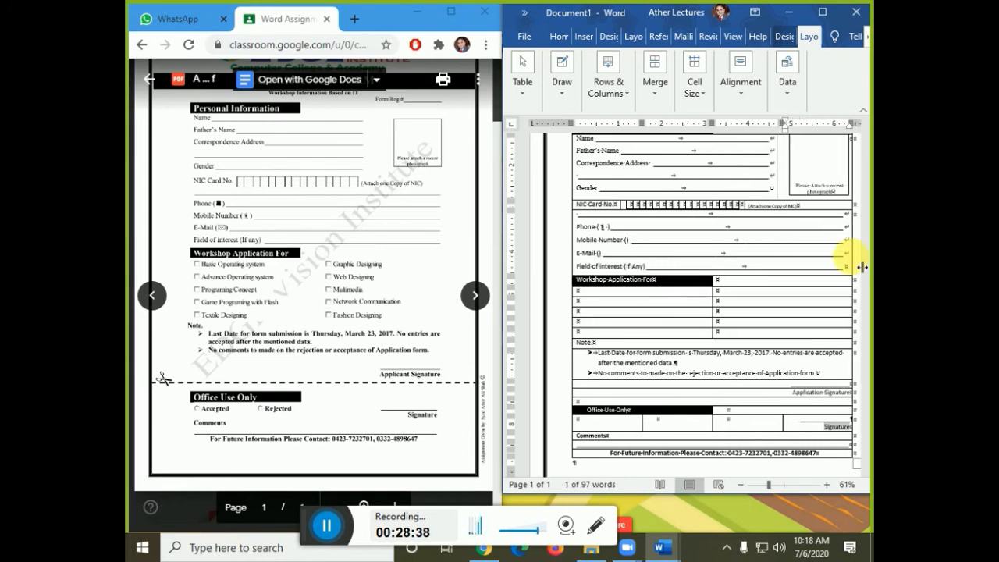
click(862, 267)
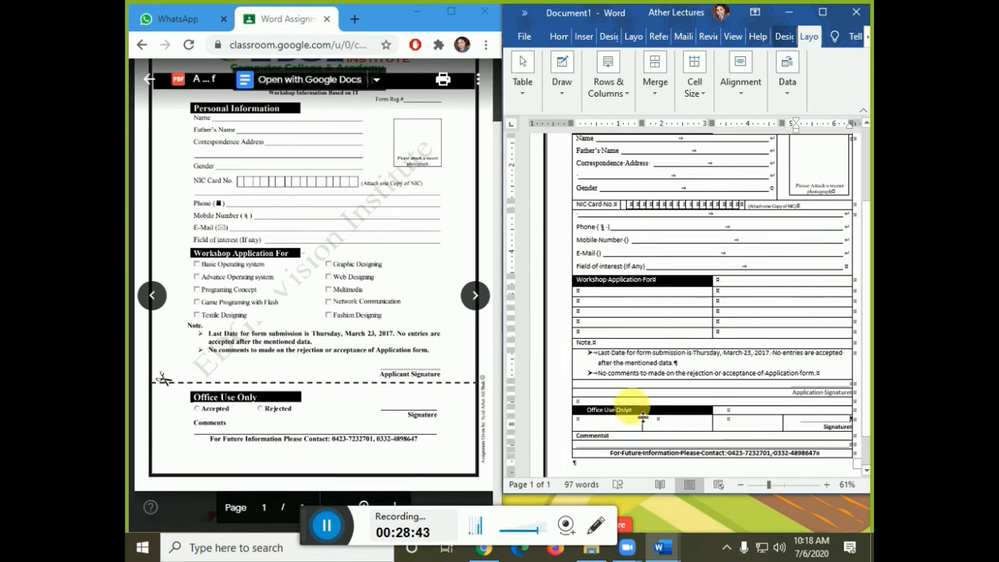
- Enlarge the font of the Office Use Only and Workshop Application For headings
click(683, 410)
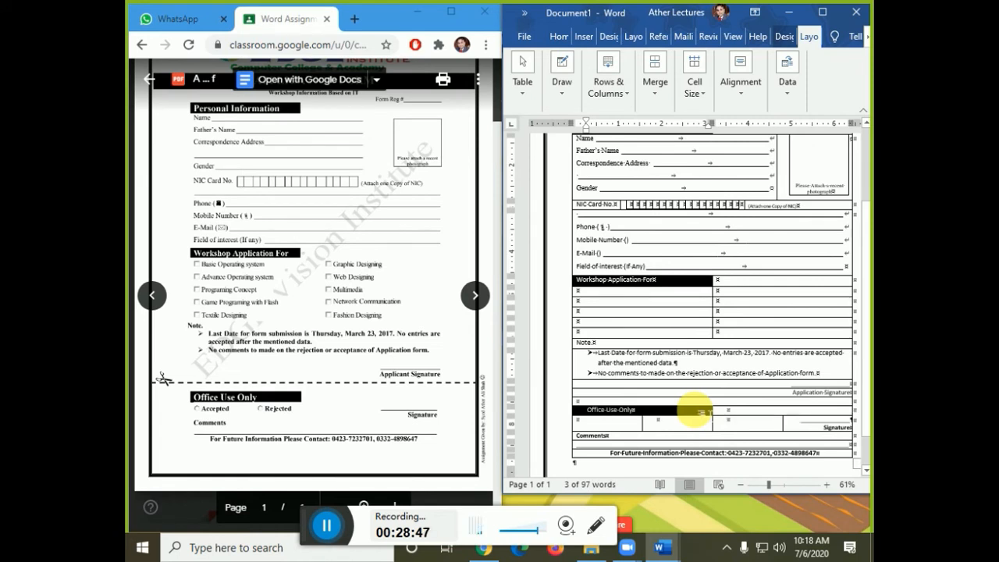
key(ctrl+shift+period)
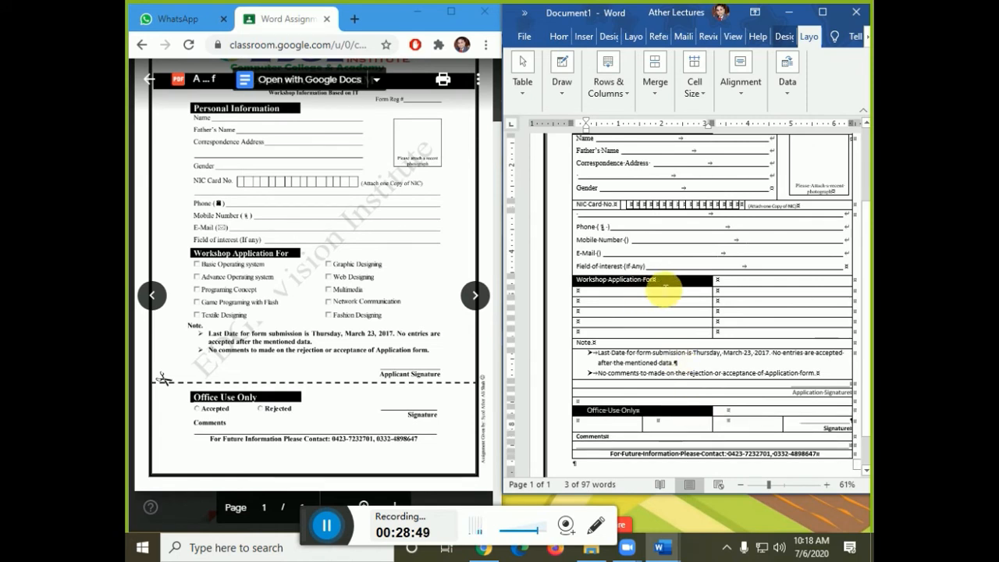
drag(578, 270, 582, 284)
click(582, 285)
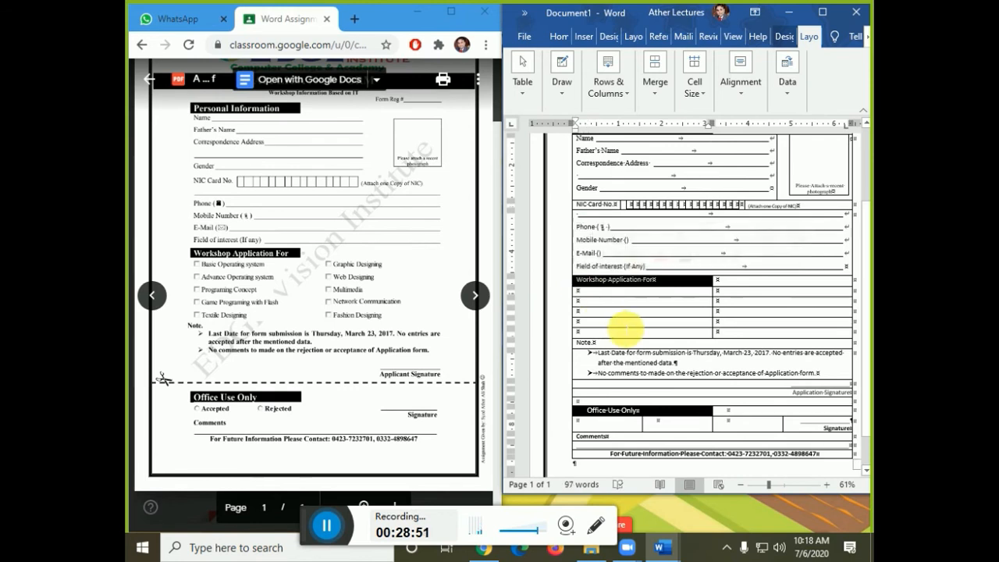
key(ctrl+shift+period)
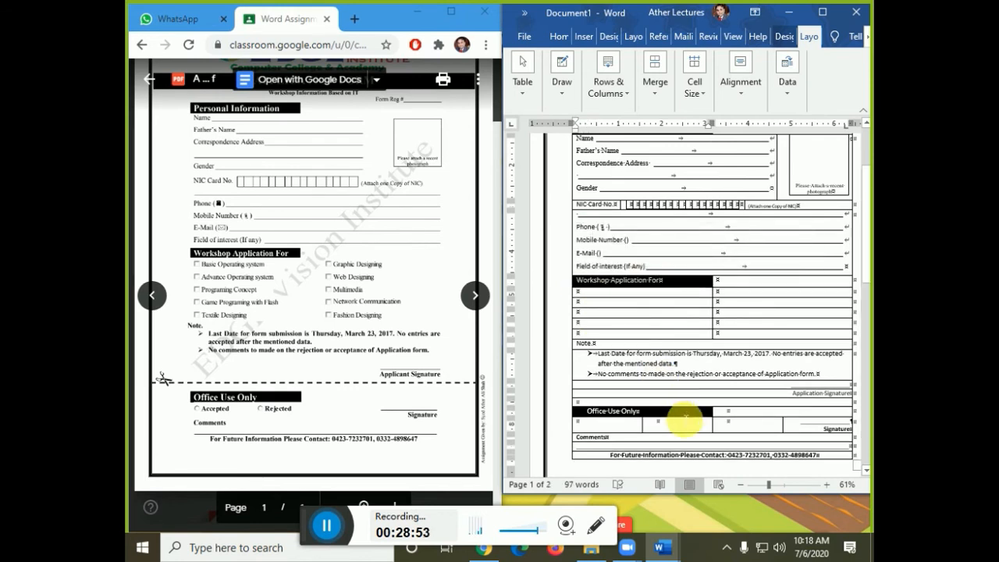
click(623, 425)
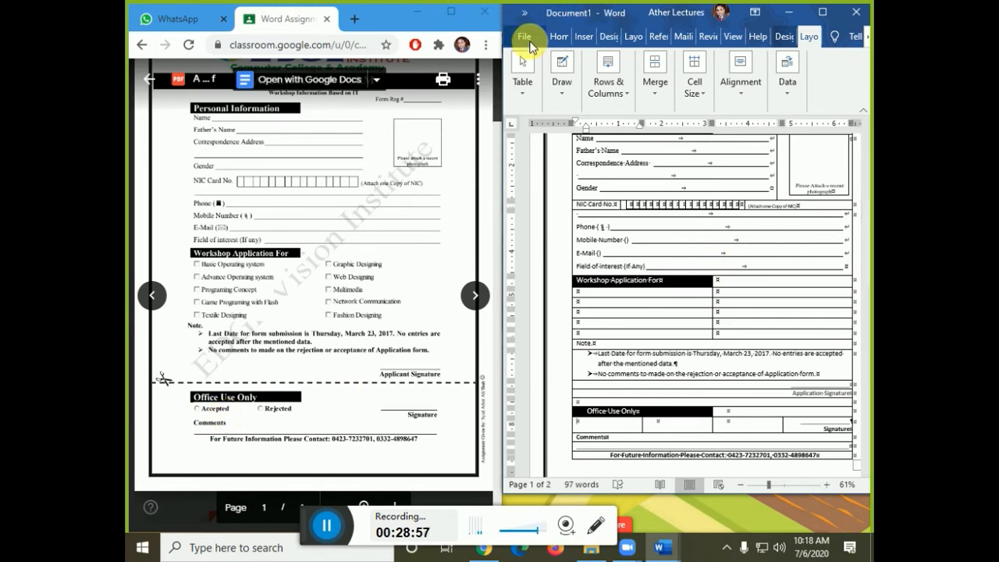
- Maximise Word and tick Developer under Main Tabs in Customize Ribbon options
click(821, 12)
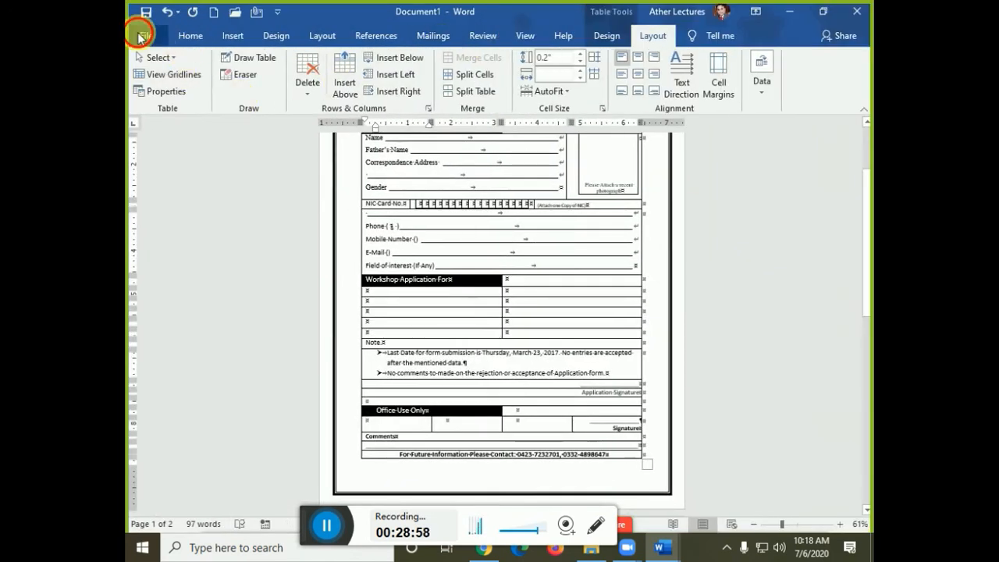
click(144, 34)
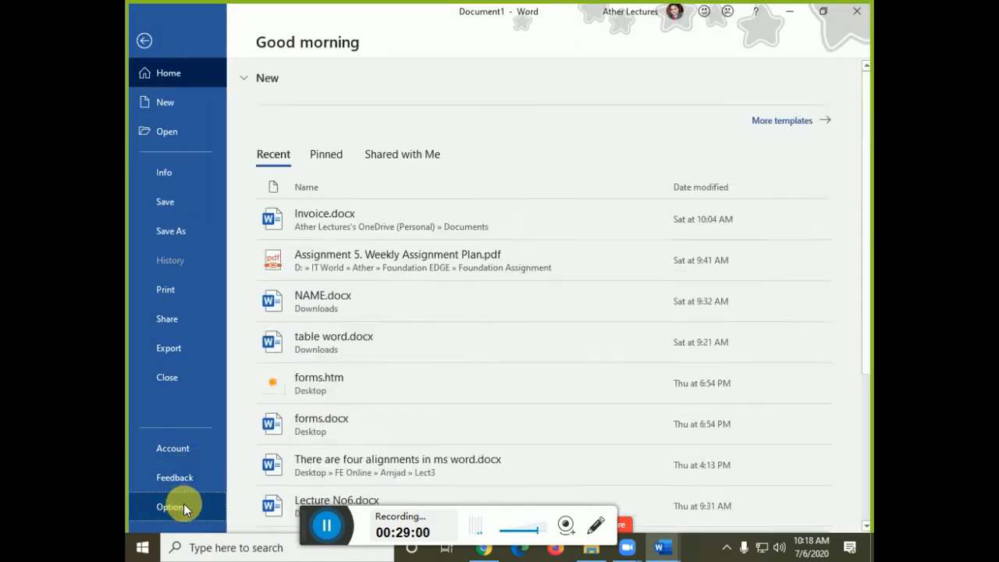
click(173, 506)
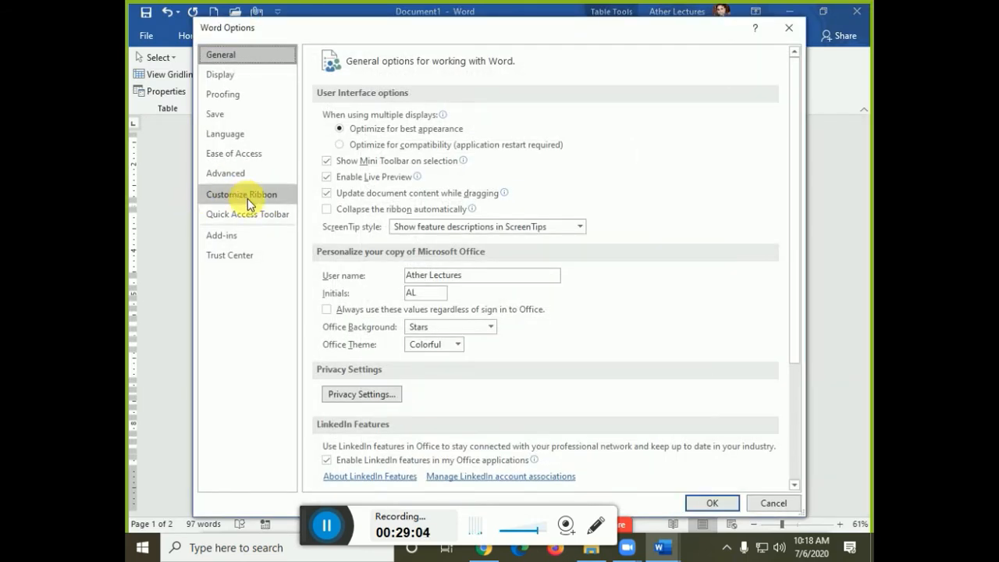
click(246, 199)
click(617, 322)
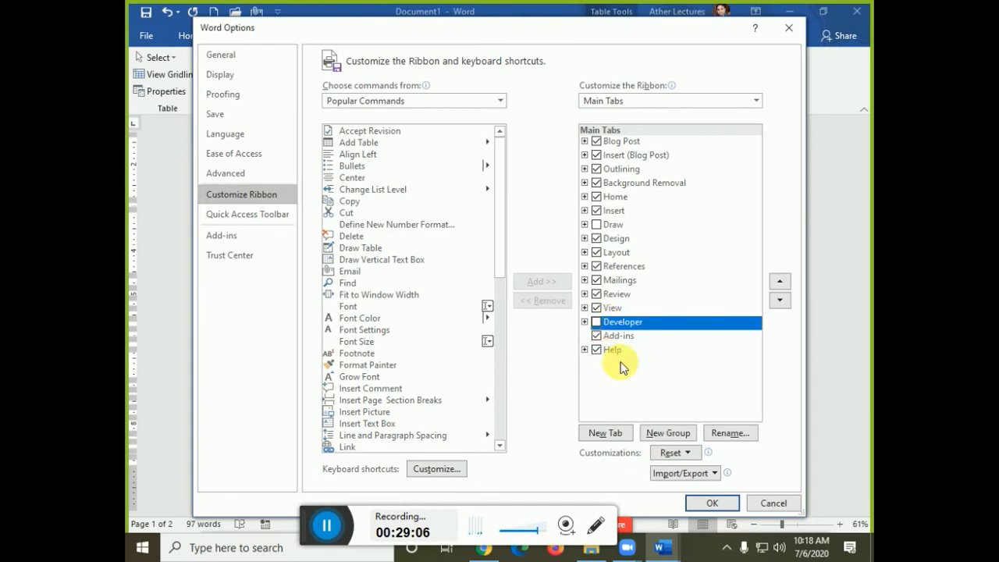
click(596, 323)
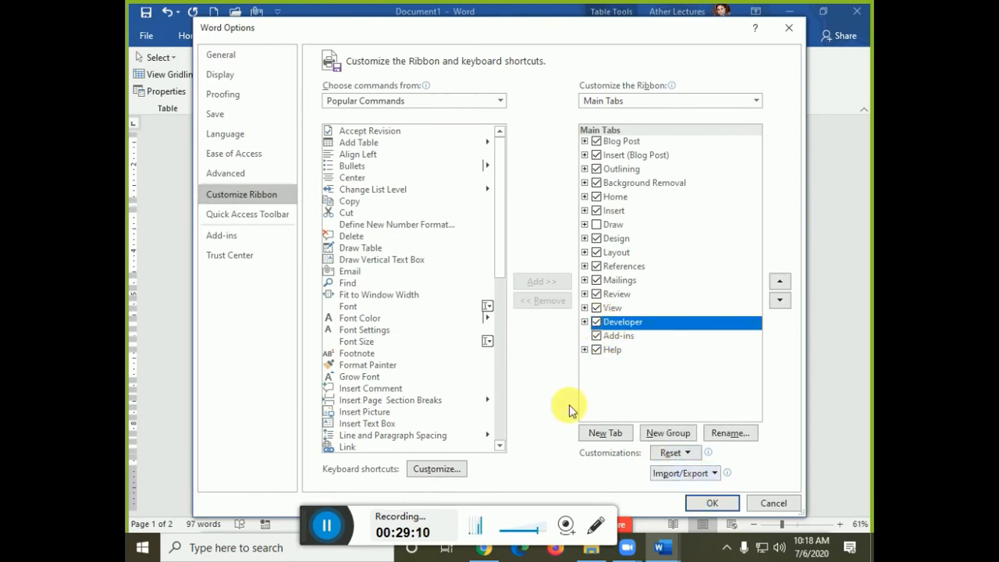
click(235, 60)
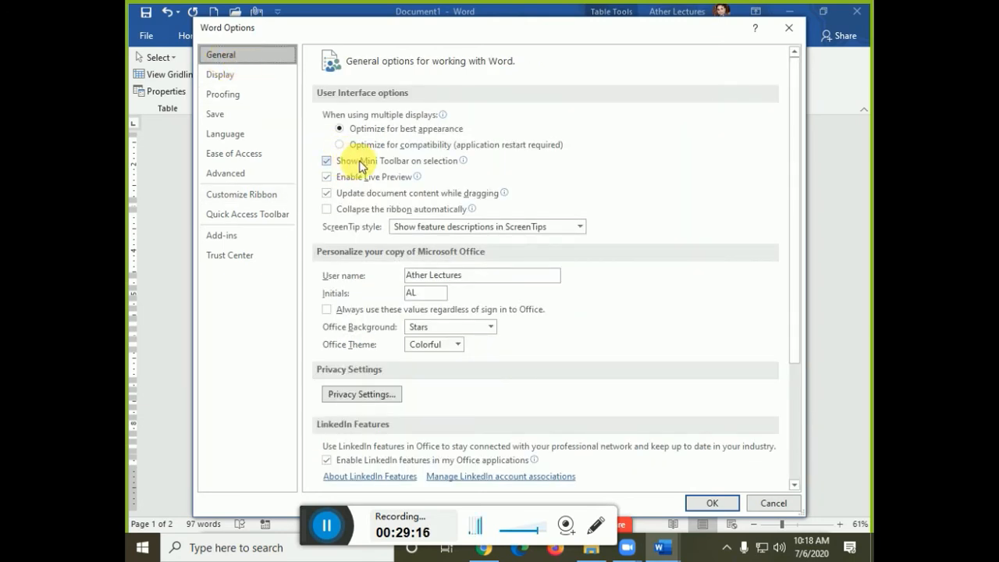
click(265, 195)
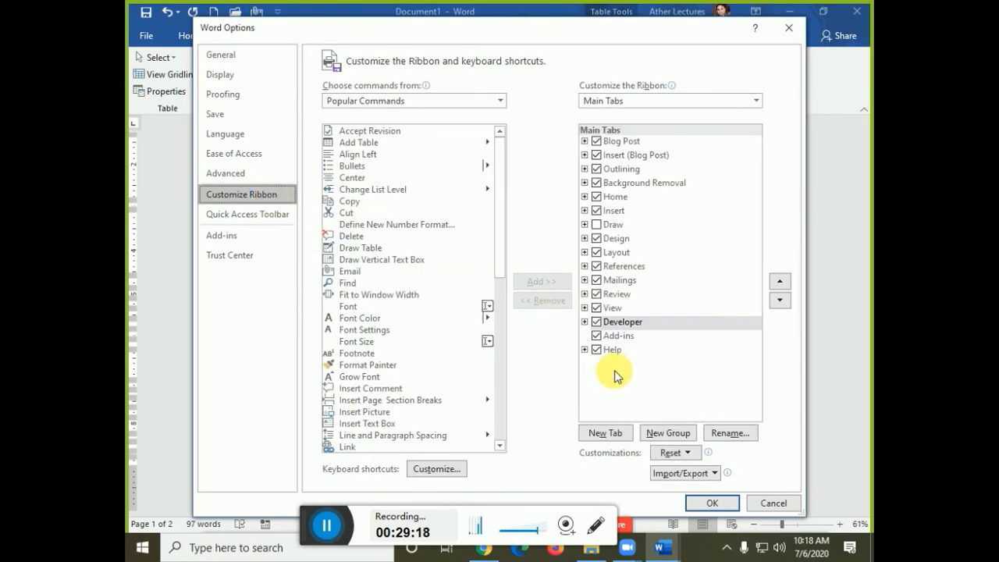
click(712, 507)
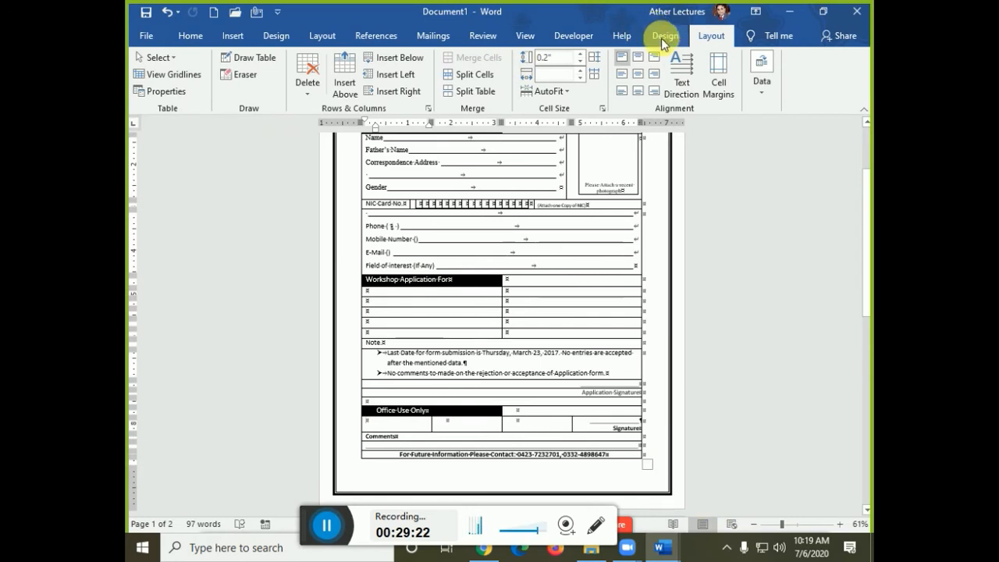
- Insert an ActiveX option button under Office Use Only and paste a copy into the next cell
click(575, 44)
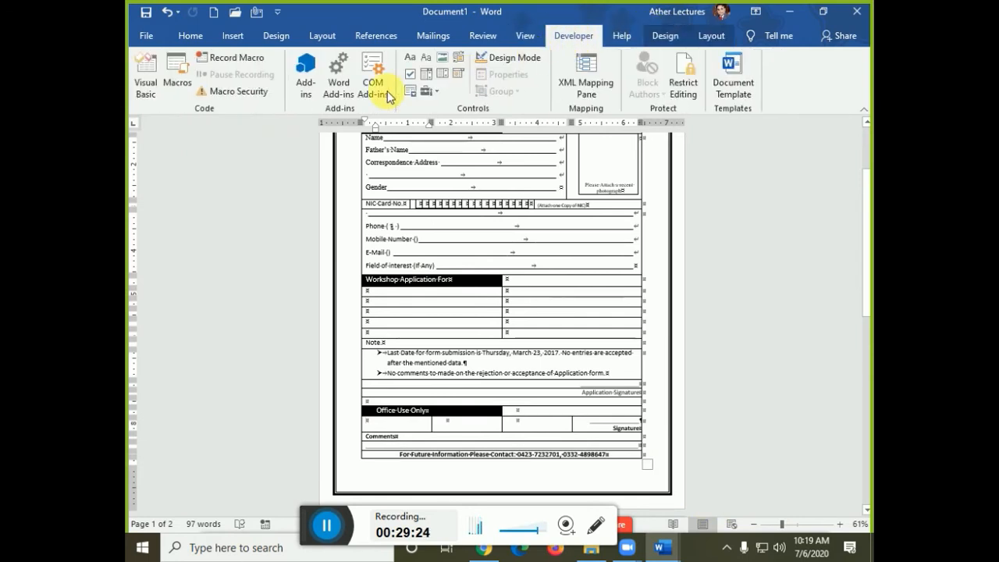
click(433, 92)
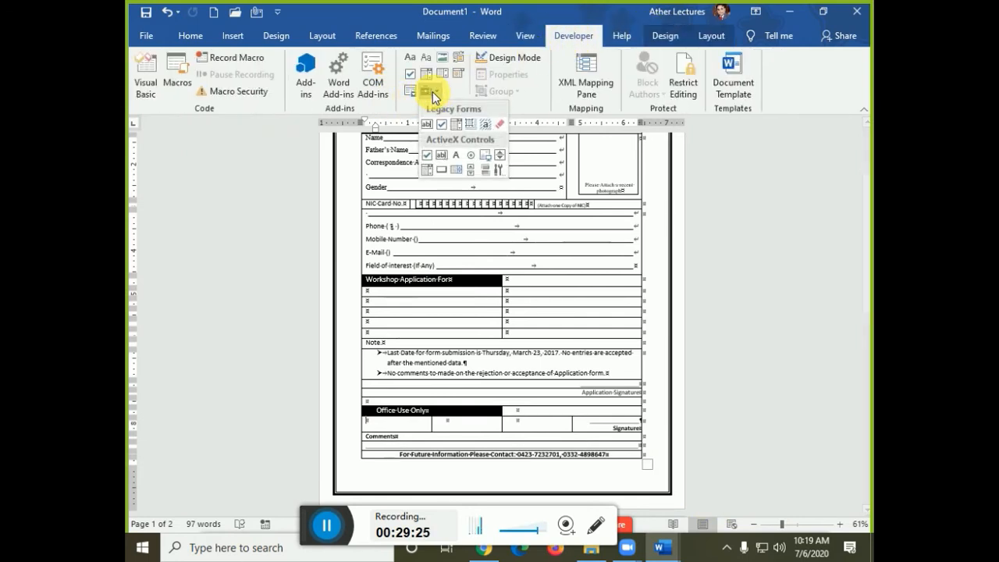
click(471, 156)
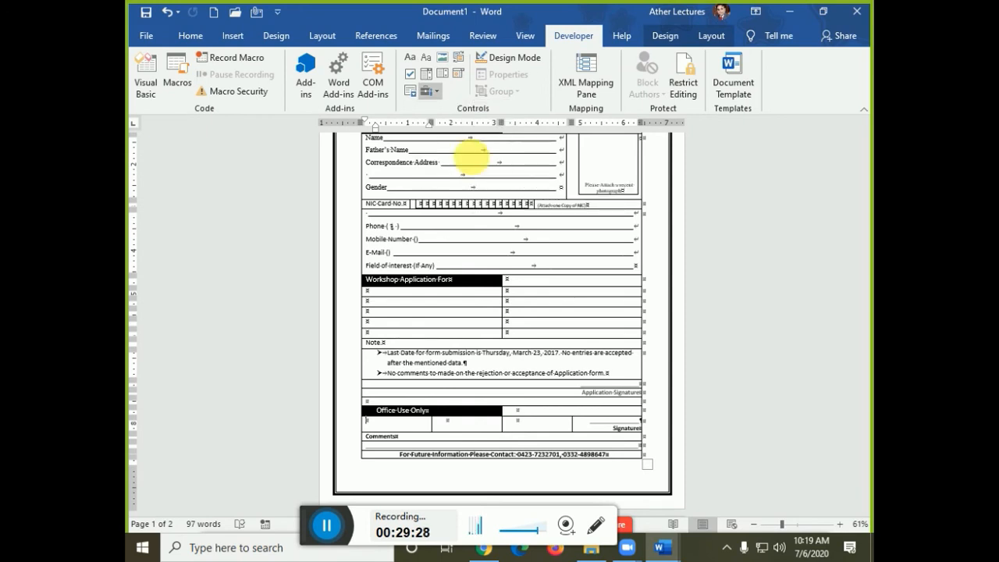
click(397, 441)
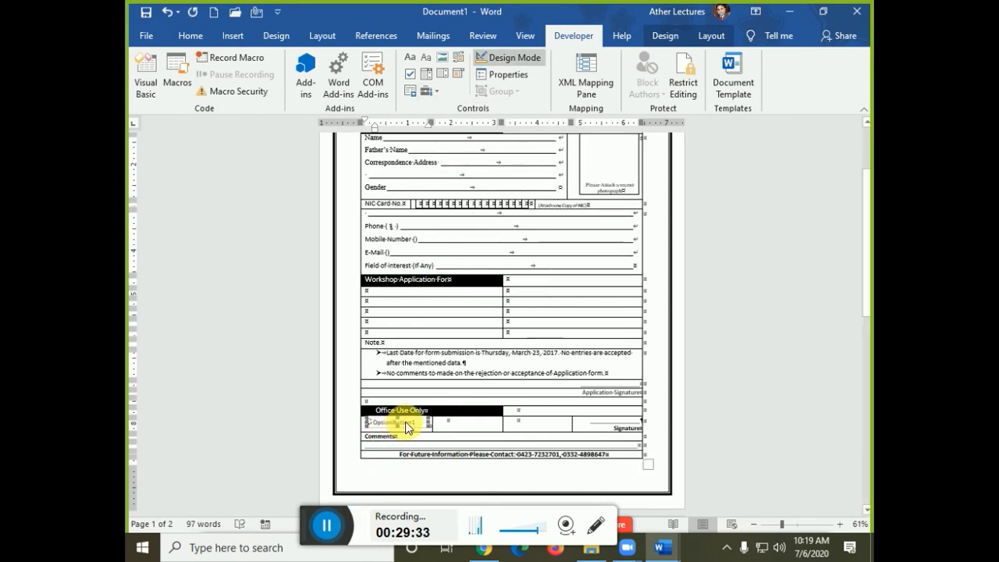
click(447, 421)
key(ctrl+v)
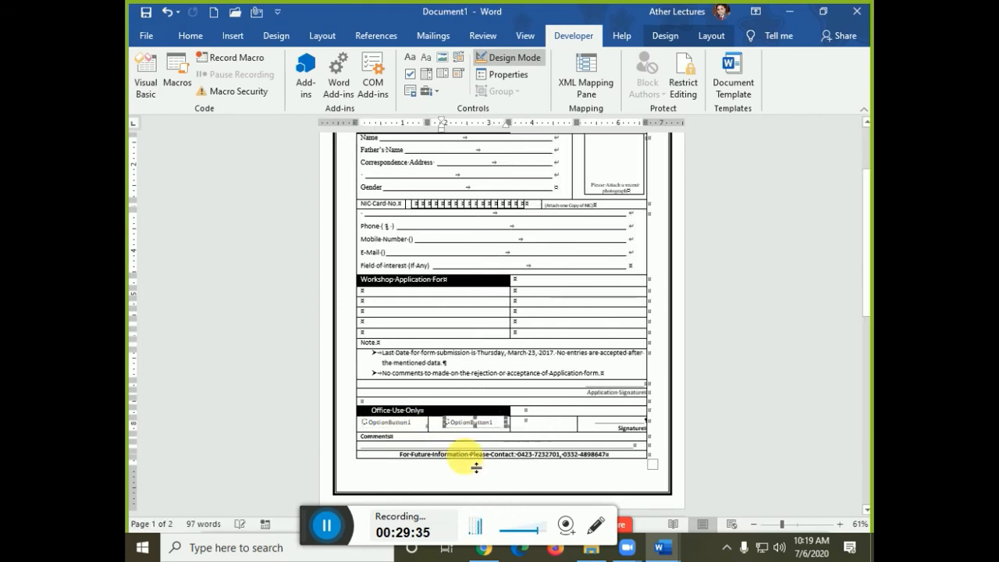
ctrl+scroll(476, 466, up, 5)
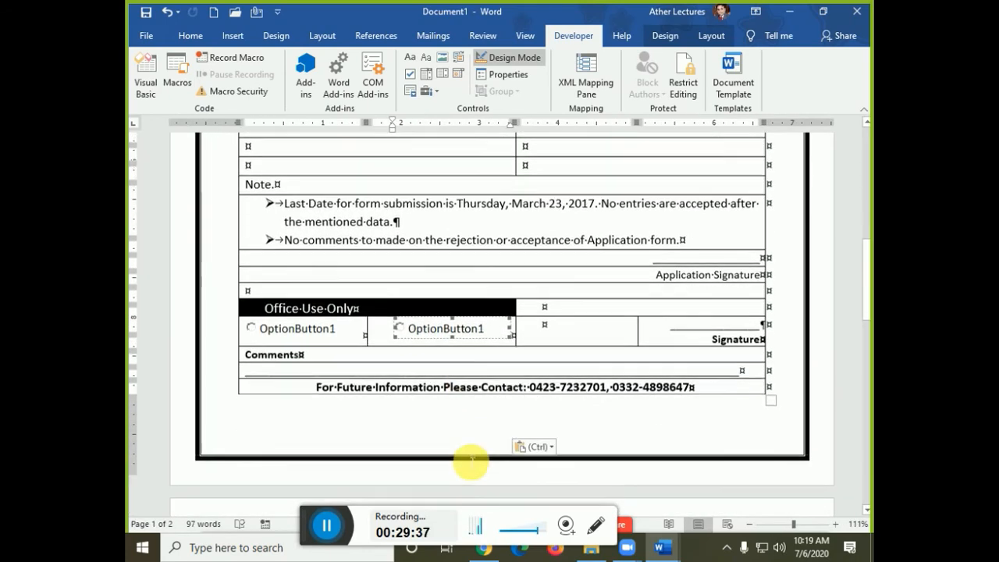
- Change the first option button's caption to 'Accepted'
right_click(311, 322)
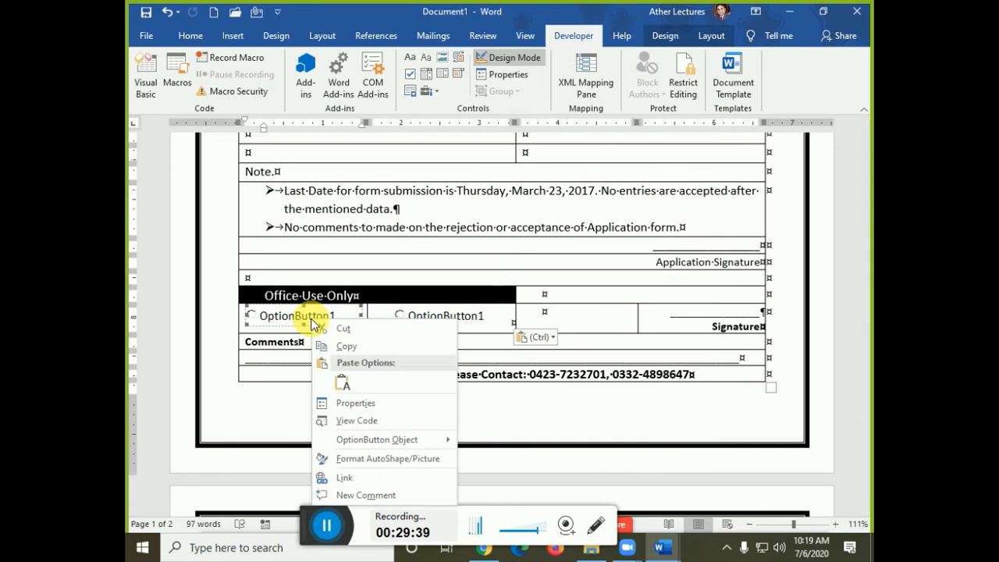
key(Escape)
key(alt+Tab)
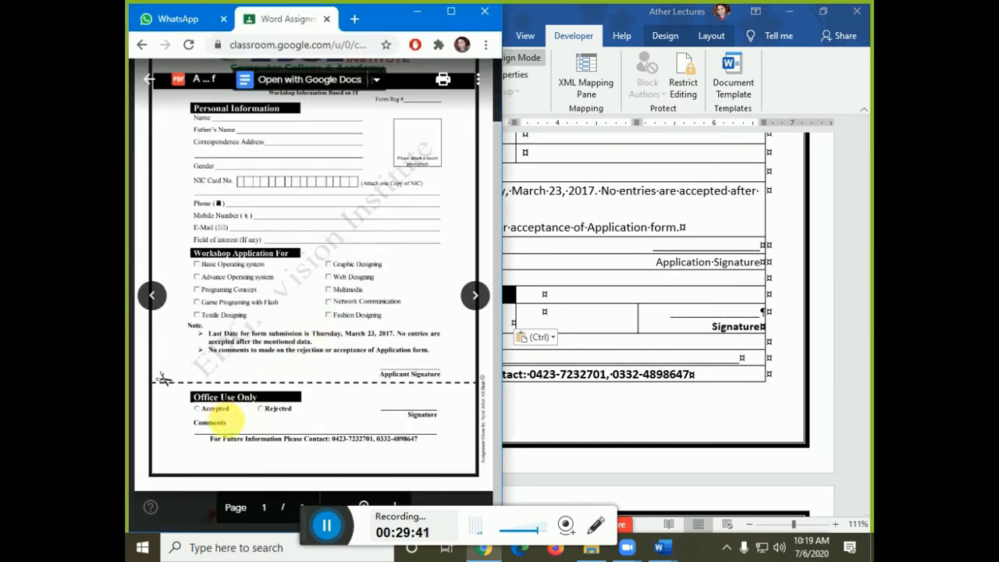
key(alt+Tab)
right_click(305, 320)
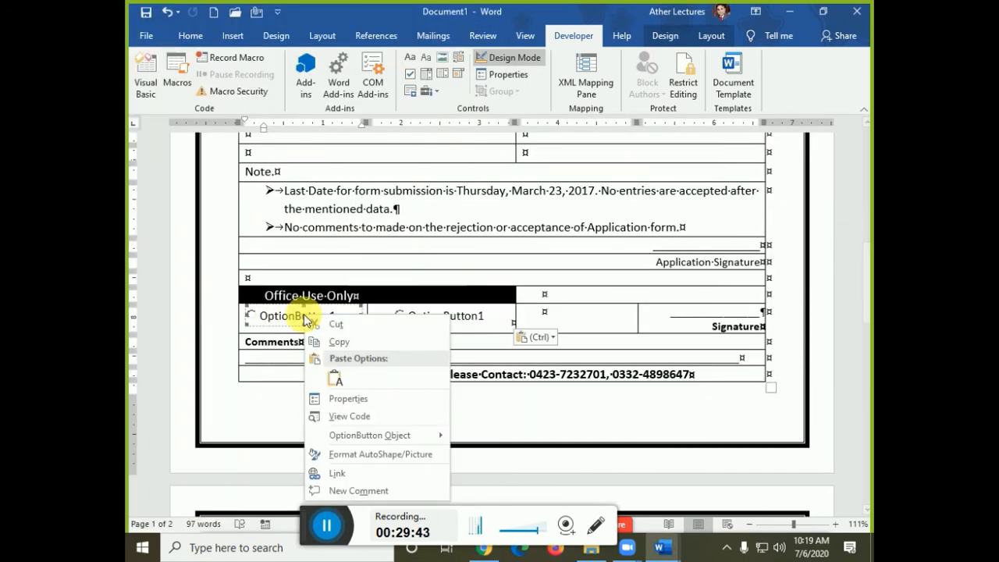
mouse_move(375, 436)
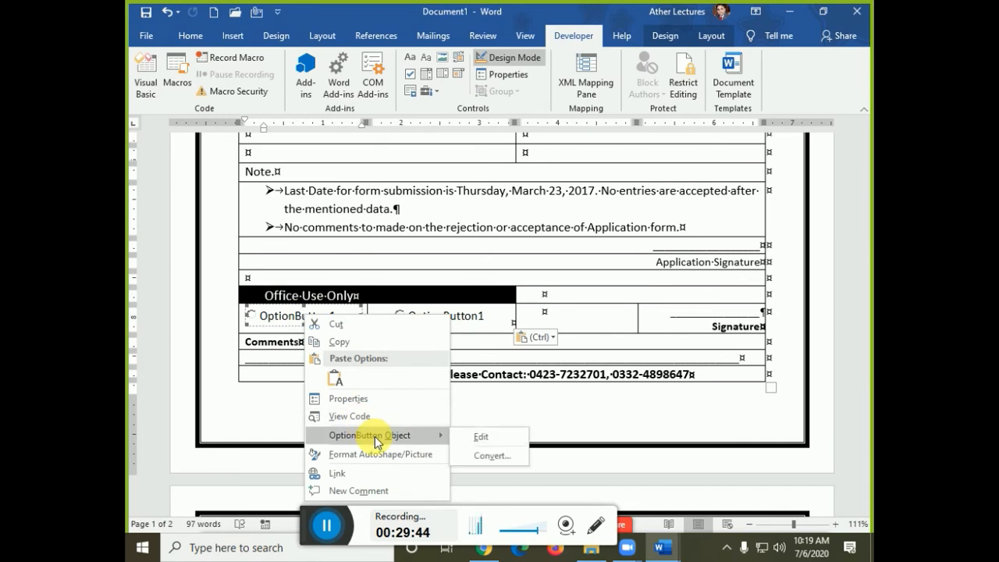
click(478, 436)
key(ctrl+a)
key(BackSpace)
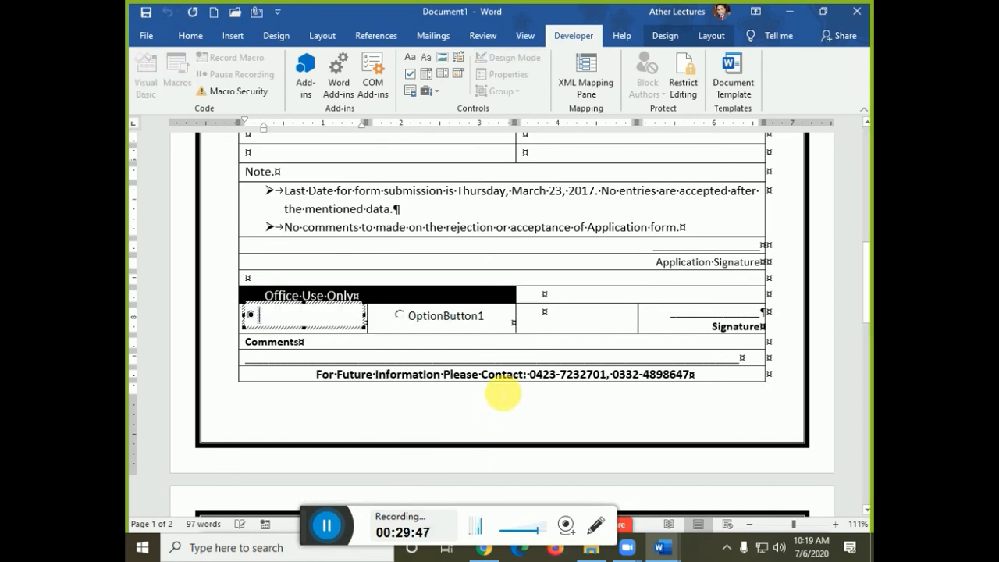
text(Accepte)
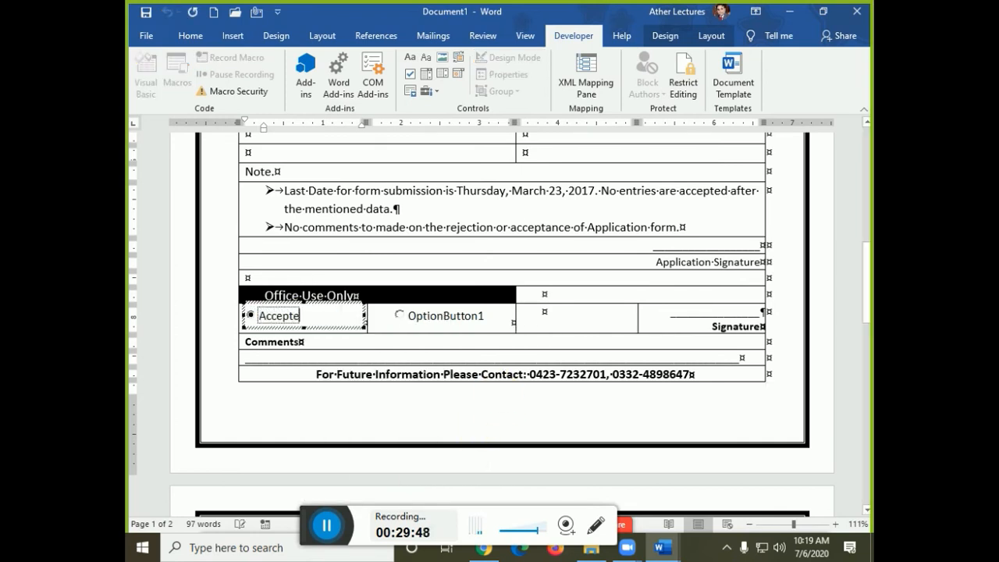
text(d)
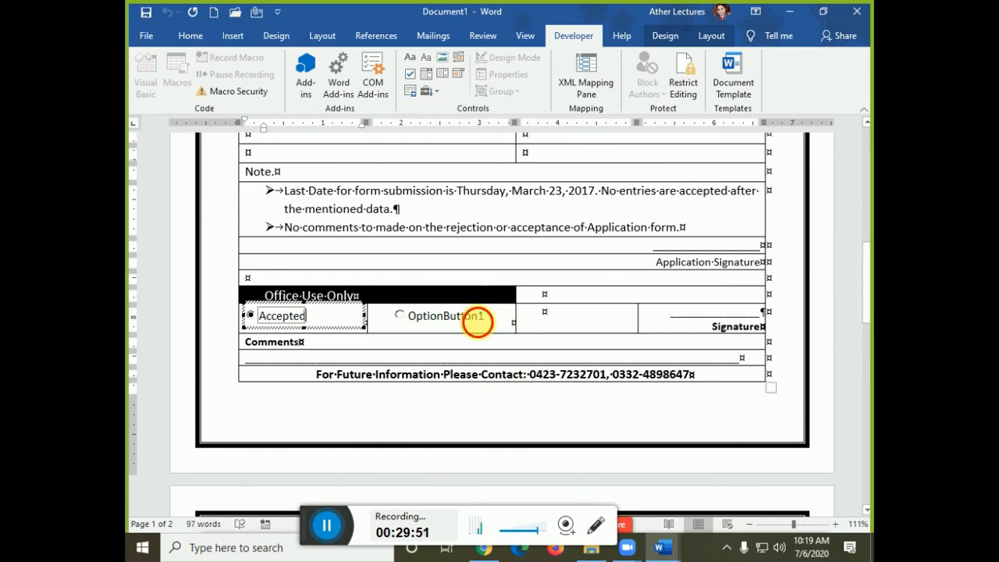
click(459, 324)
- Set the second option button's Caption property to 'Rejected' and close Properties
right_click(448, 323)
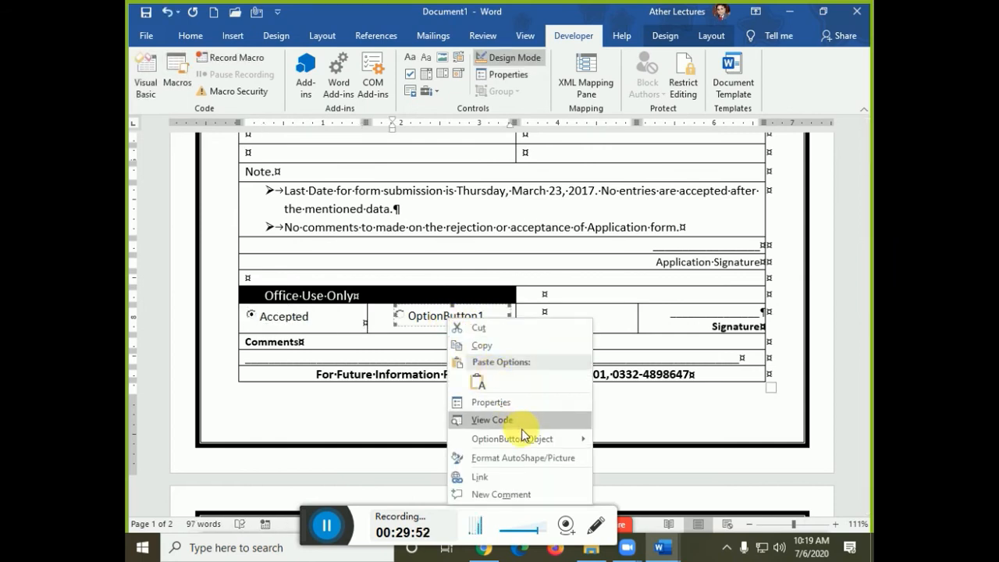
mouse_move(538, 438)
click(634, 443)
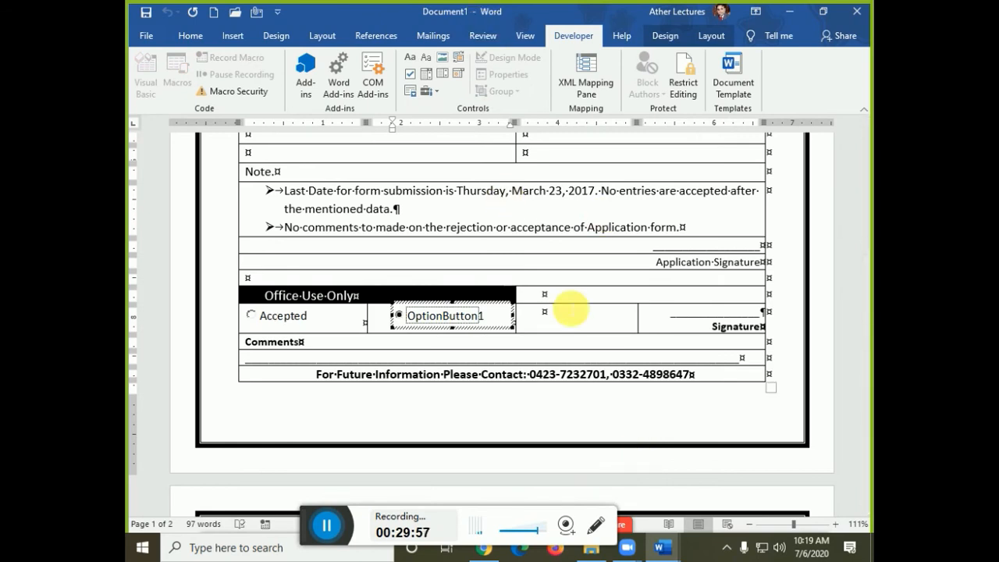
click(570, 312)
right_click(468, 316)
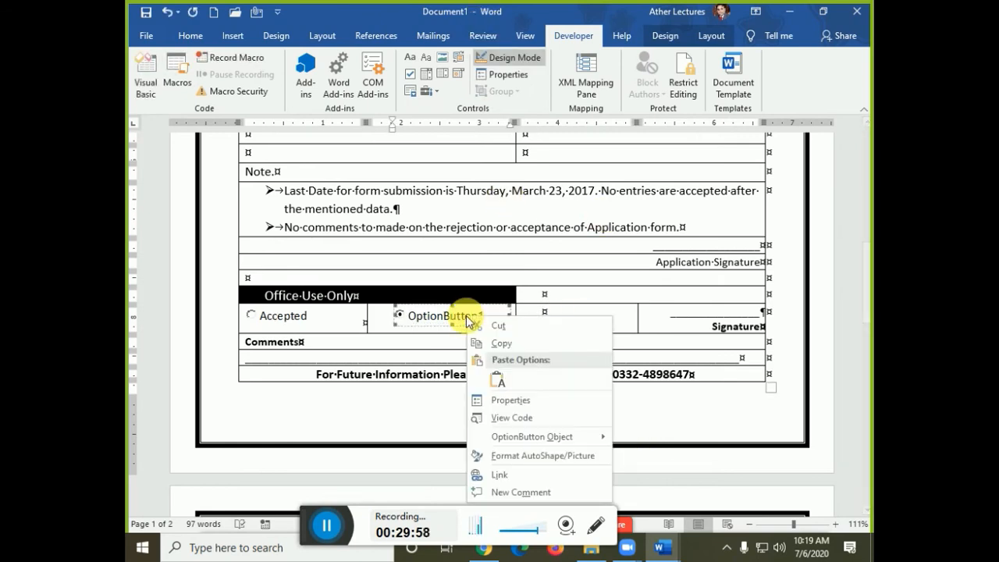
click(515, 415)
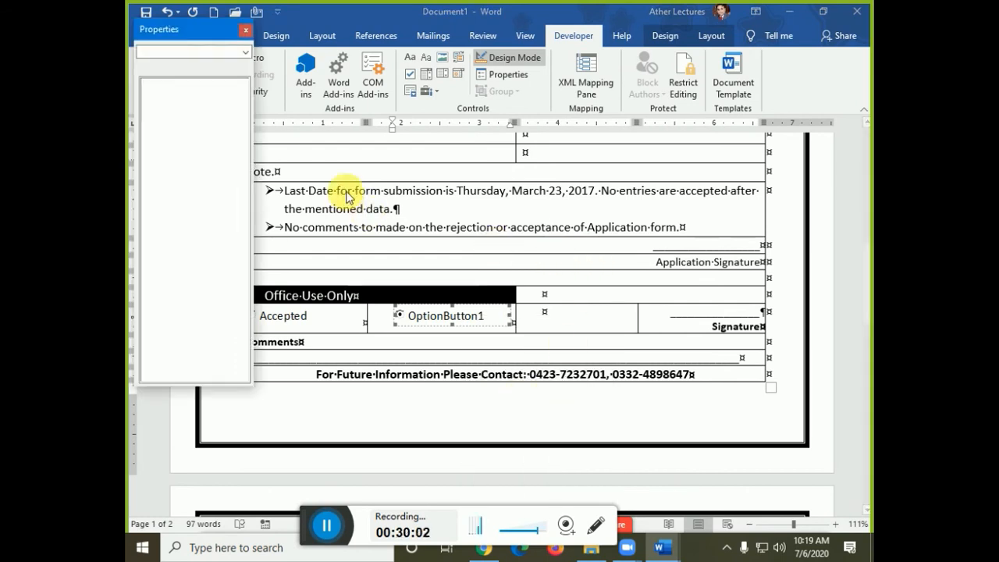
click(212, 154)
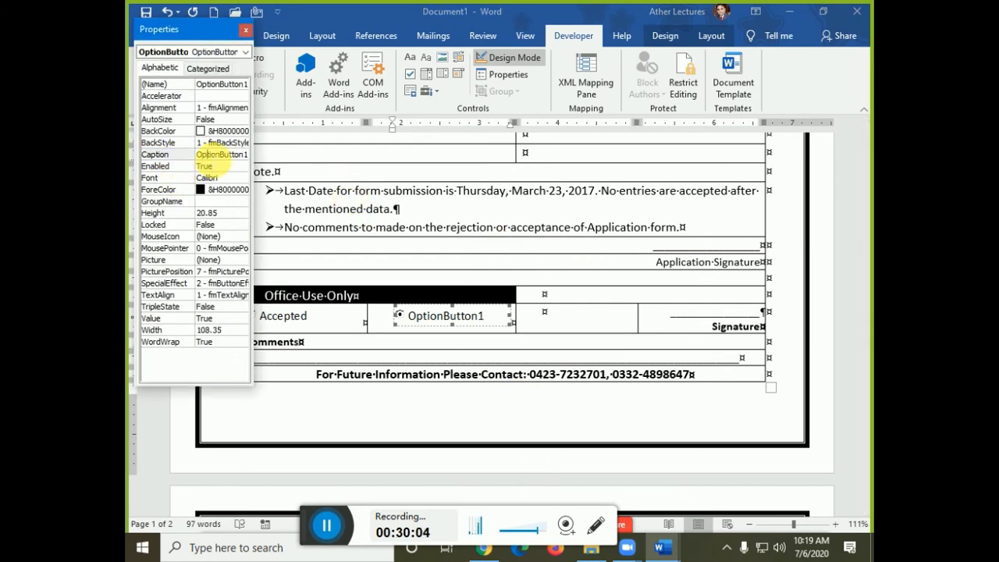
key(BackSpace)
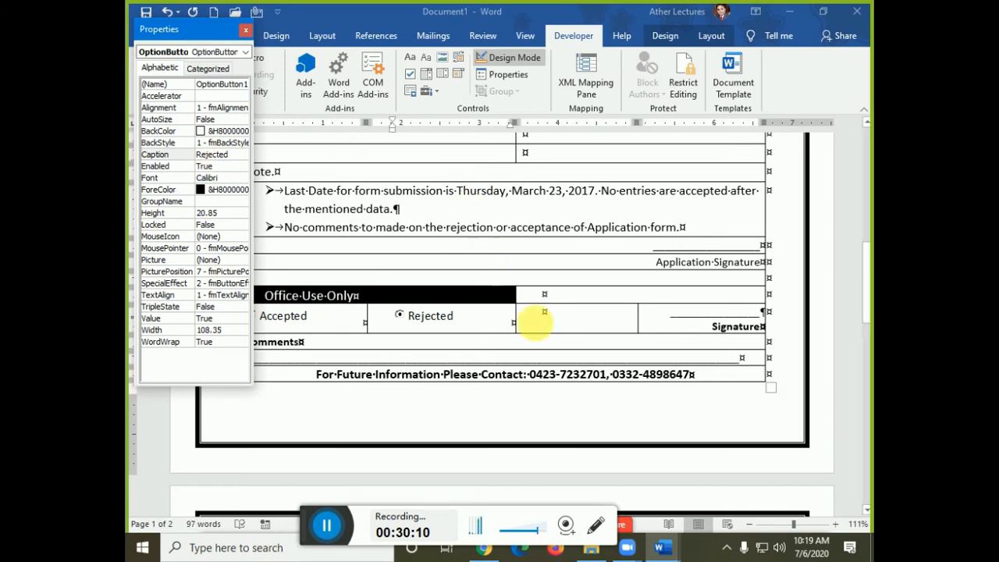
click(507, 322)
click(247, 33)
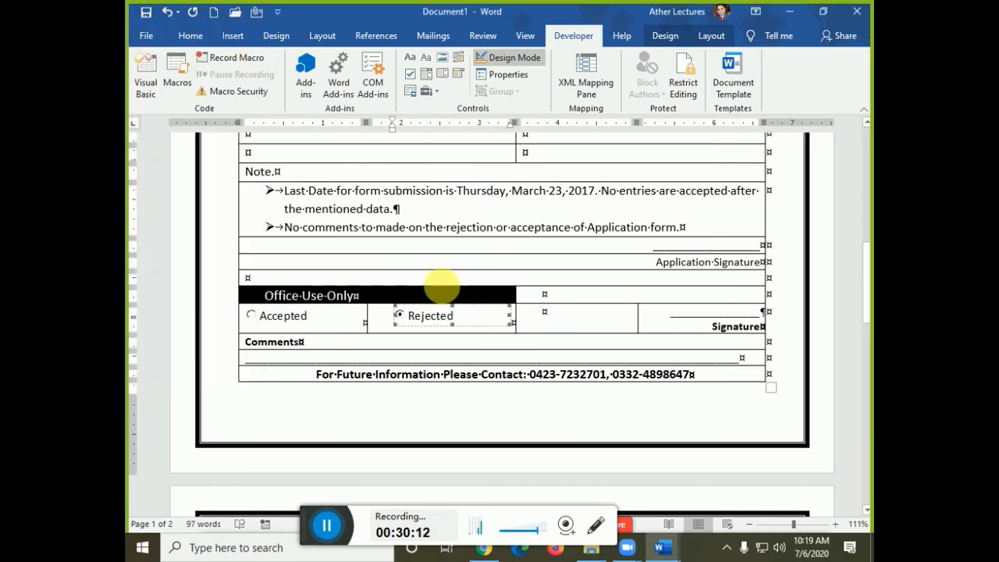
- Insert an ActiveX checkbox in the first Workshop cell and copy it into the other cells
scroll(475, 367, up, 5)
scroll(475, 383, up, 1)
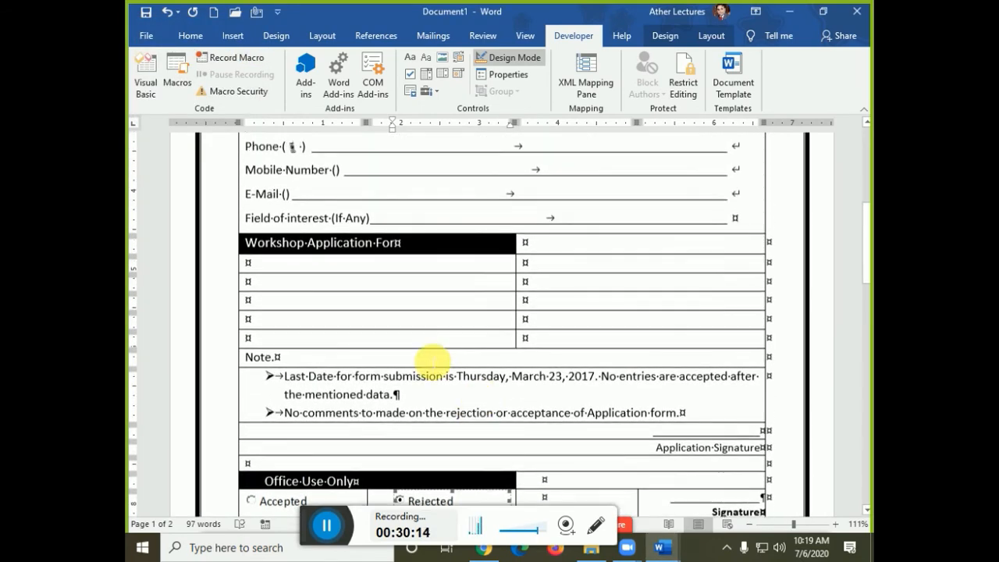
click(275, 265)
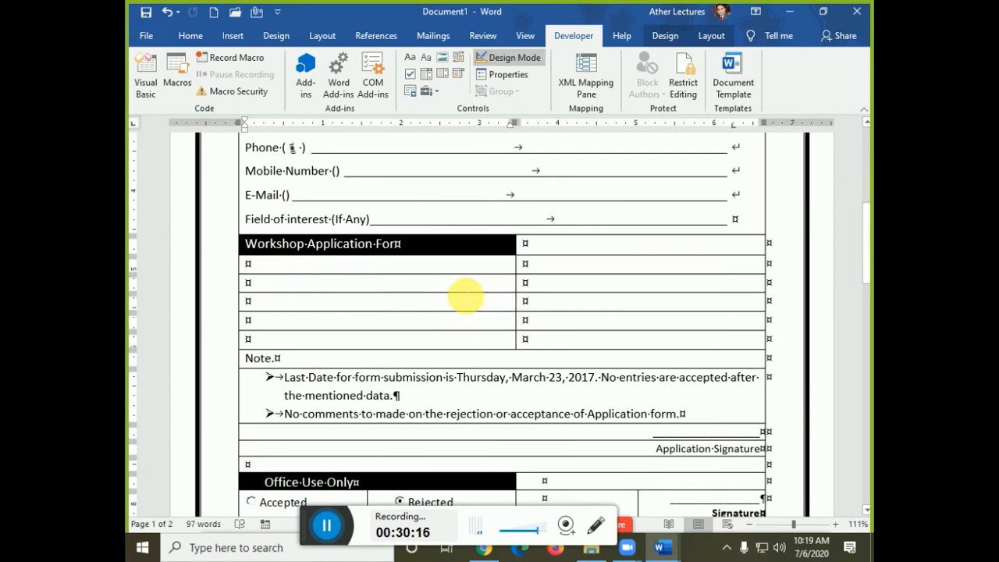
click(436, 94)
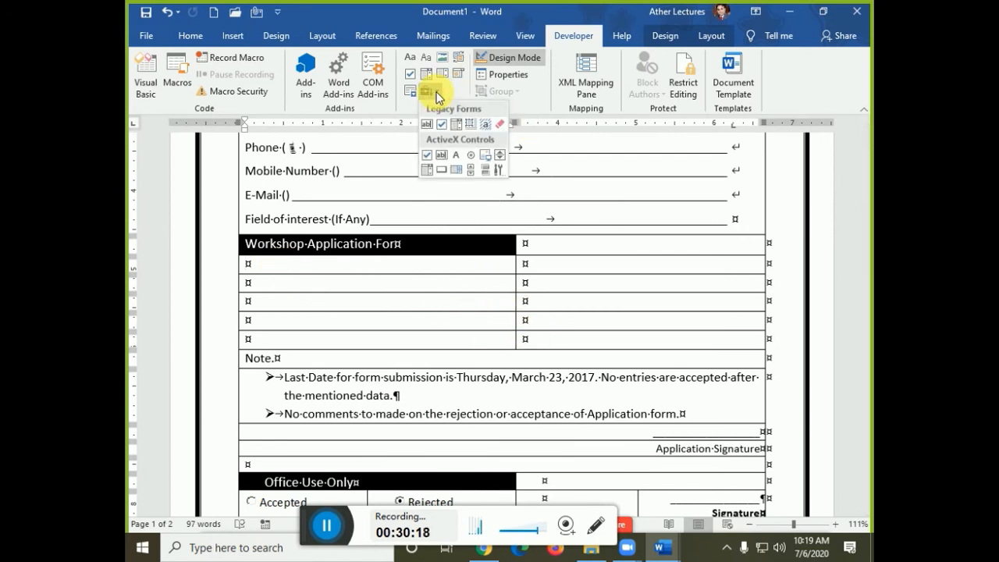
click(427, 161)
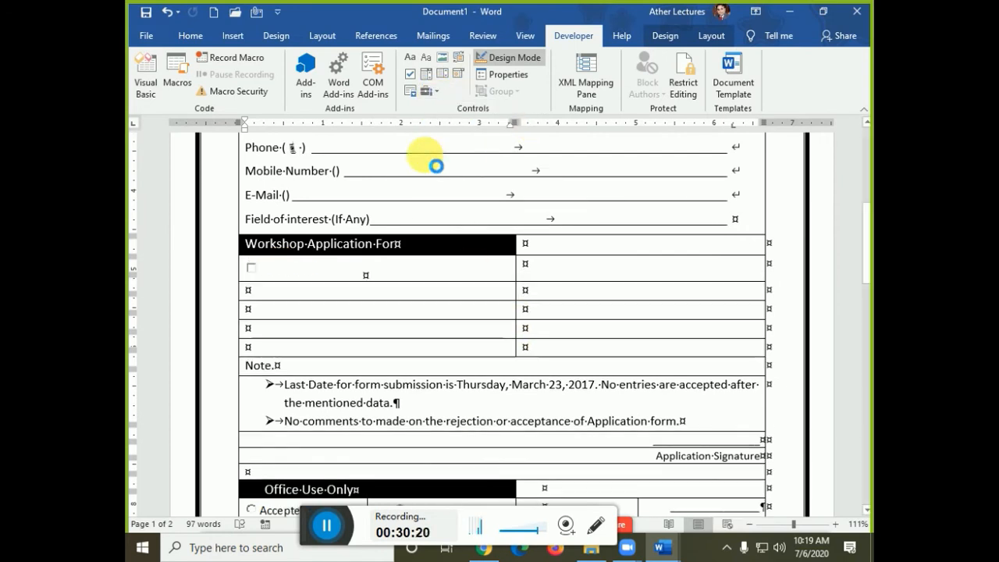
click(356, 263)
drag(312, 268, 289, 269)
click(549, 356)
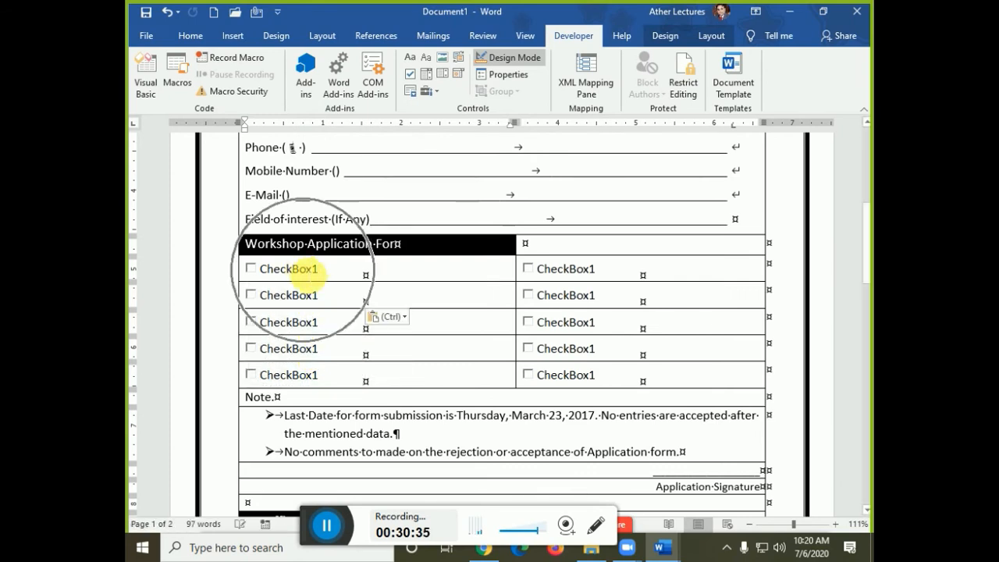
- Clear the first checkbox's placeholder CheckBox1 caption
right_click(299, 266)
mouse_move(441, 392)
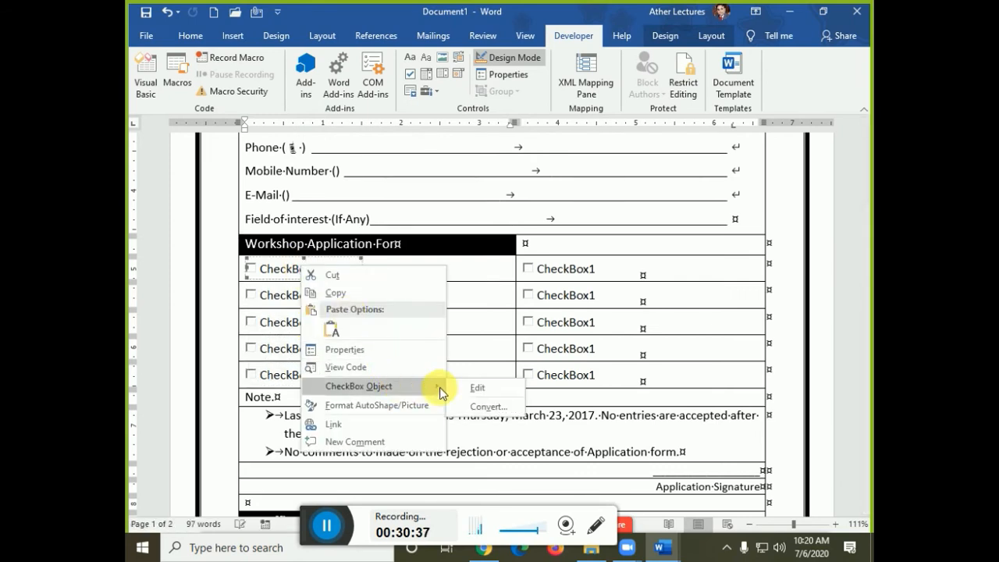
click(478, 387)
key(ctrl+a)
key(BackSpace)
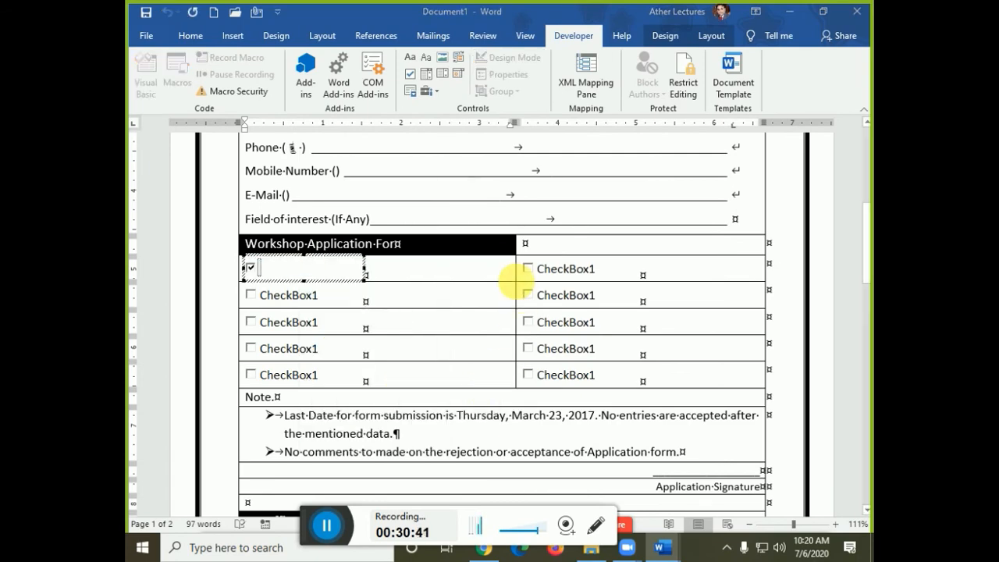
key(alt+Tab)
key(alt+Tab)
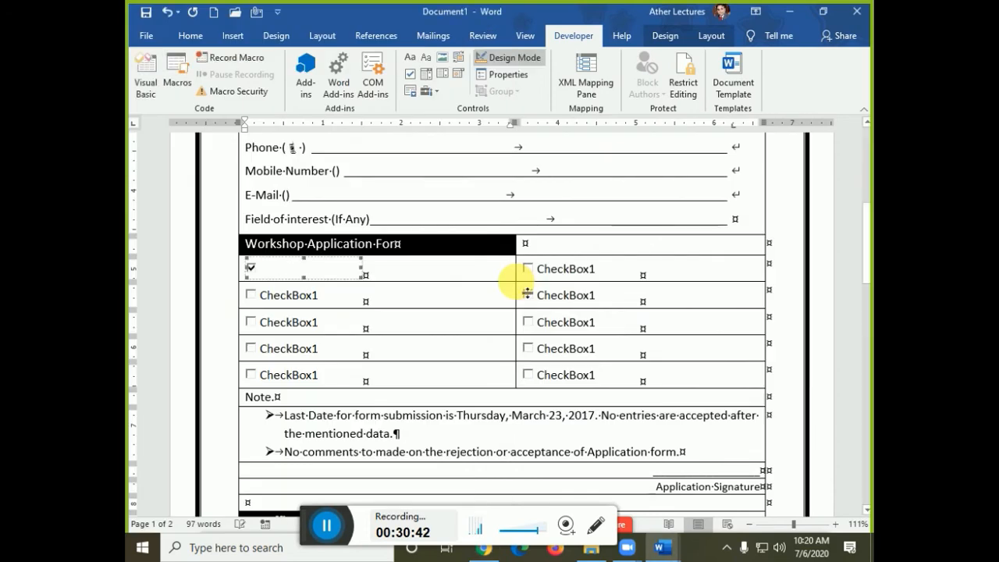
- Caption the first checkbox 'Basic Operating System' and widen it so the text fits
right_click(291, 272)
mouse_move(343, 388)
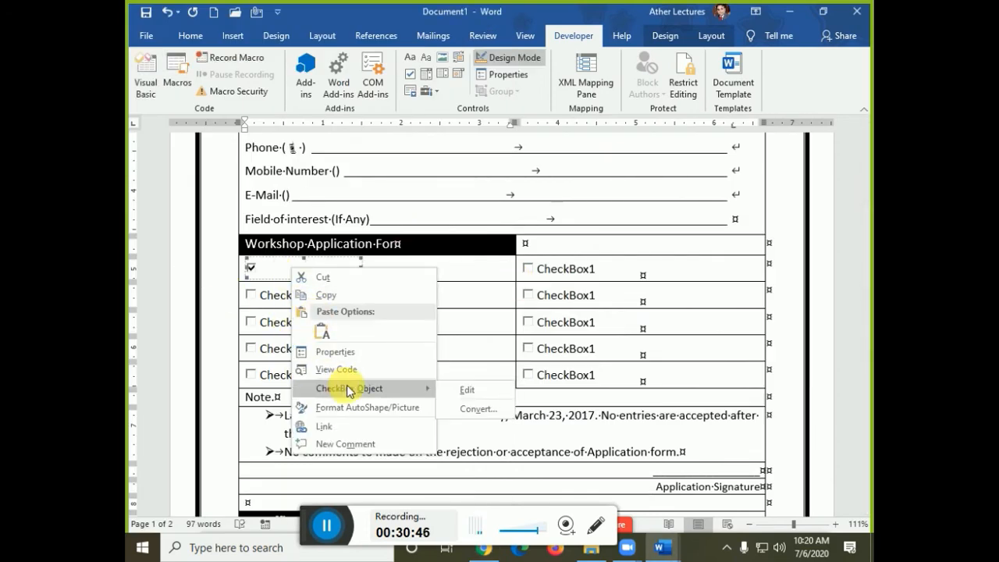
click(467, 389)
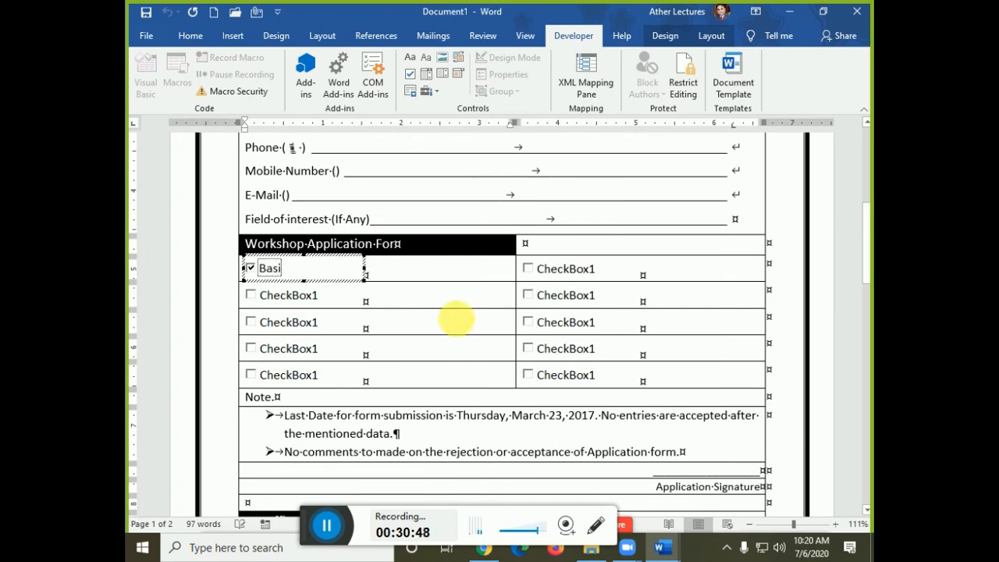
text(Basic Oper)
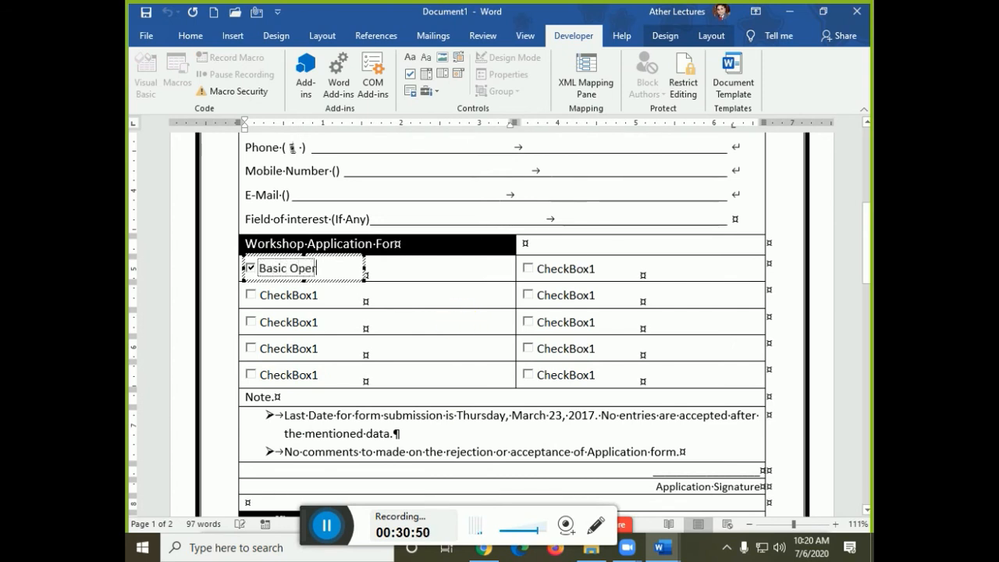
text(ating System)
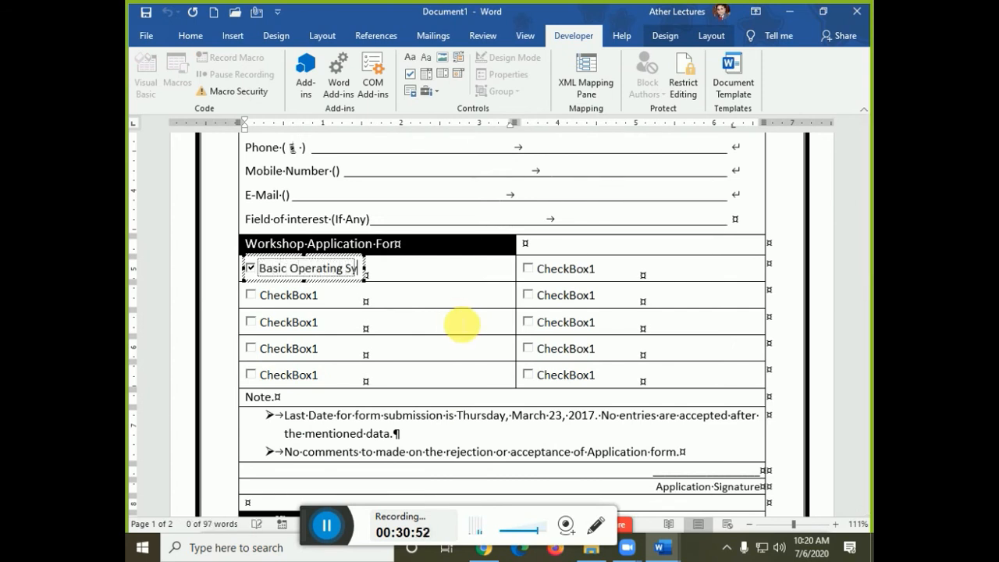
click(365, 270)
drag(365, 270, 431, 270)
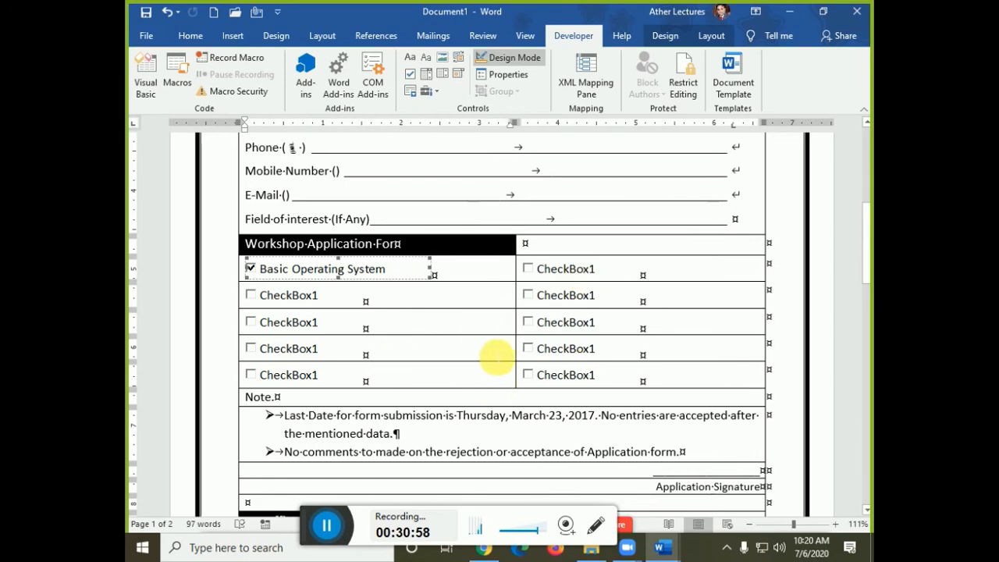
ctrl+scroll(468, 384, down, 3)
ctrl+scroll(468, 383, down, 2)
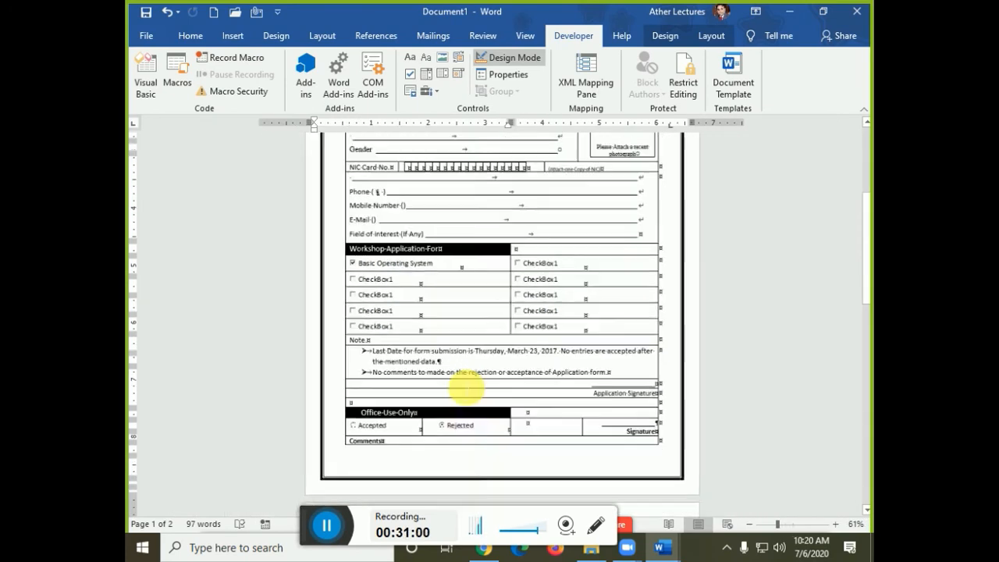
click(669, 37)
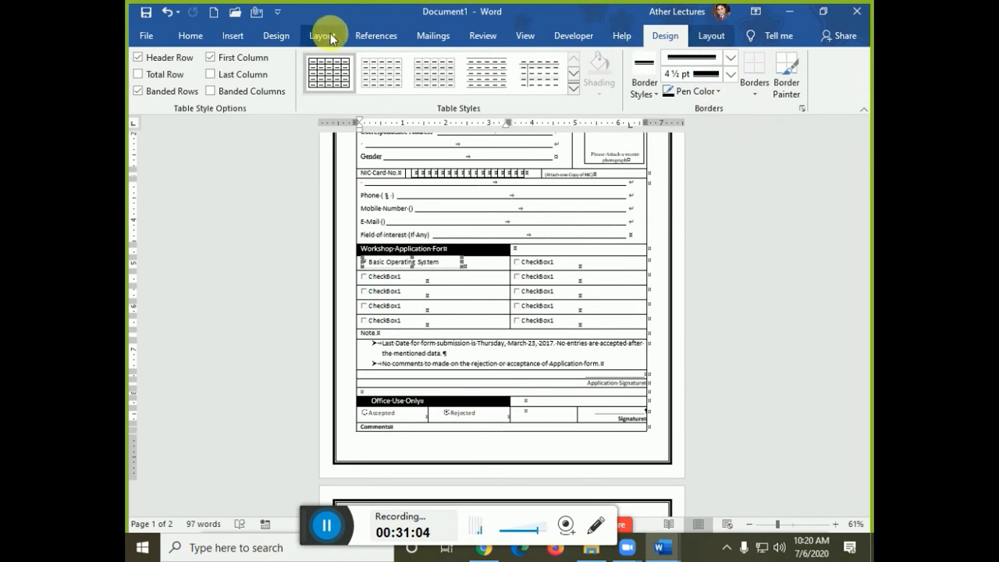
- Open Design > Watermark > Custom Watermark and select the Text watermark option
click(277, 35)
click(755, 97)
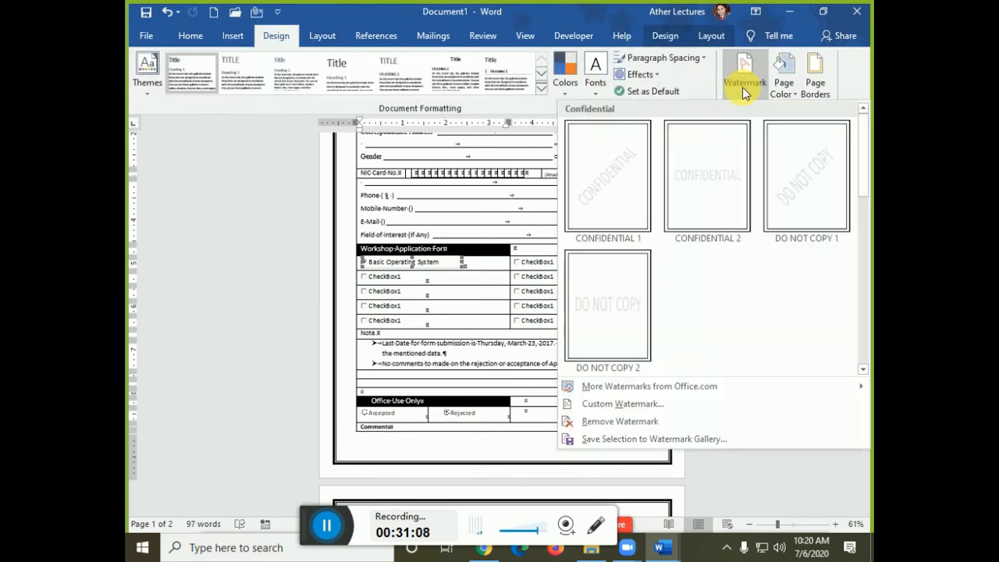
click(477, 393)
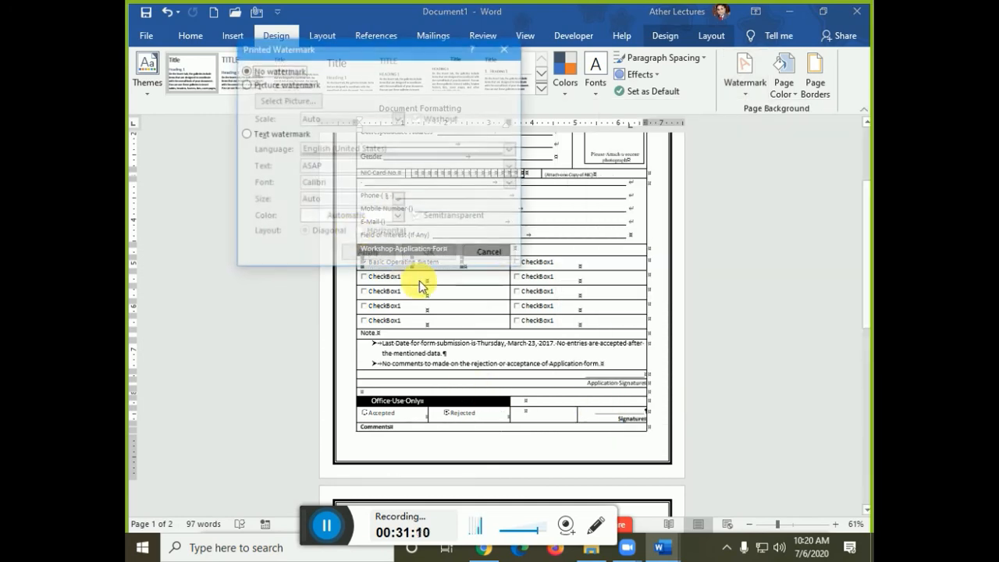
click(264, 141)
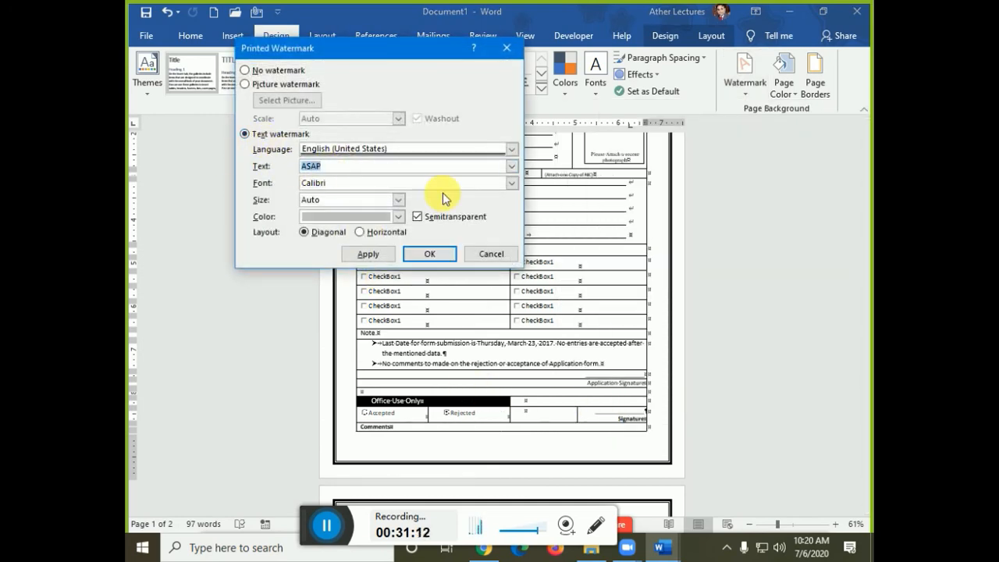
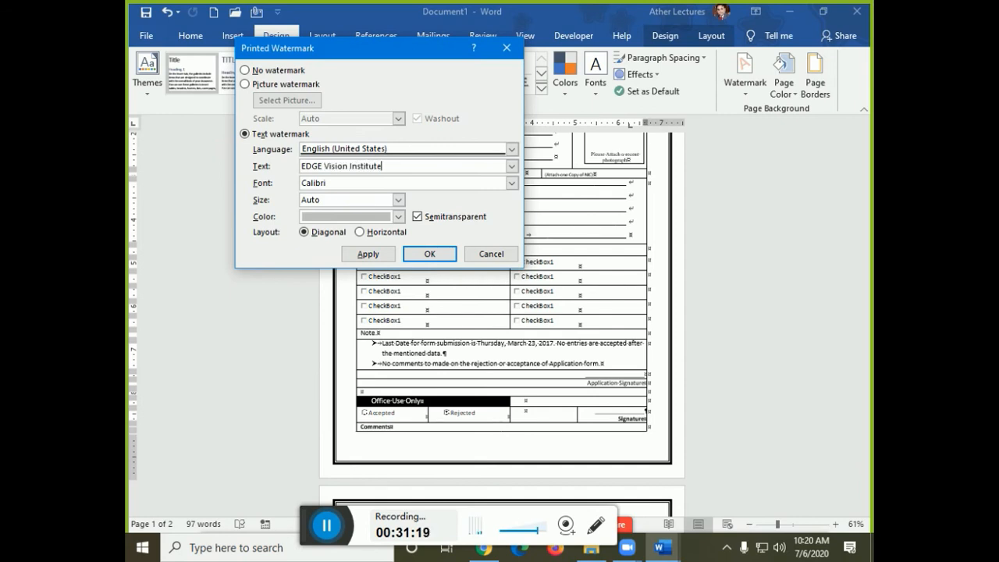
- Apply the diagonal, semitransparent 'EDGE Vision Institute' text watermark to the form page
click(431, 254)
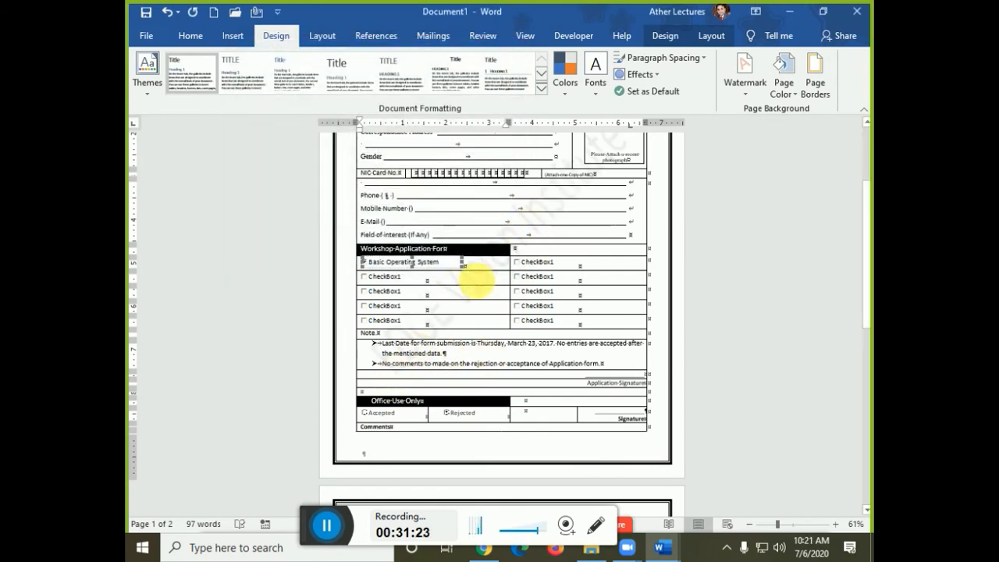
- Show the whole first page and select the rows from Workshop Application For to Note
scroll(551, 236, down, 1)
scroll(549, 235, down, 1)
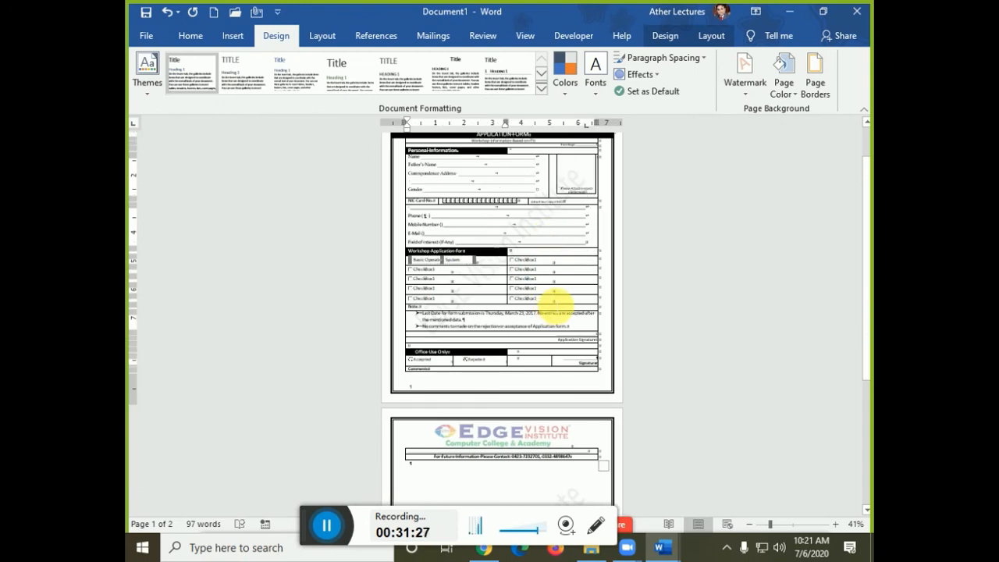
scroll(560, 300, up, 2)
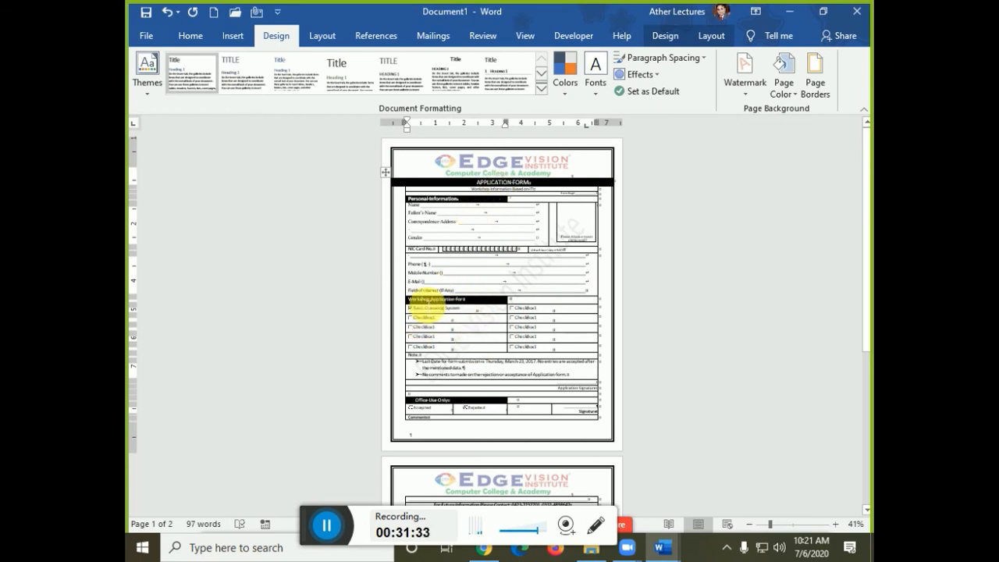
drag(425, 306, 567, 360)
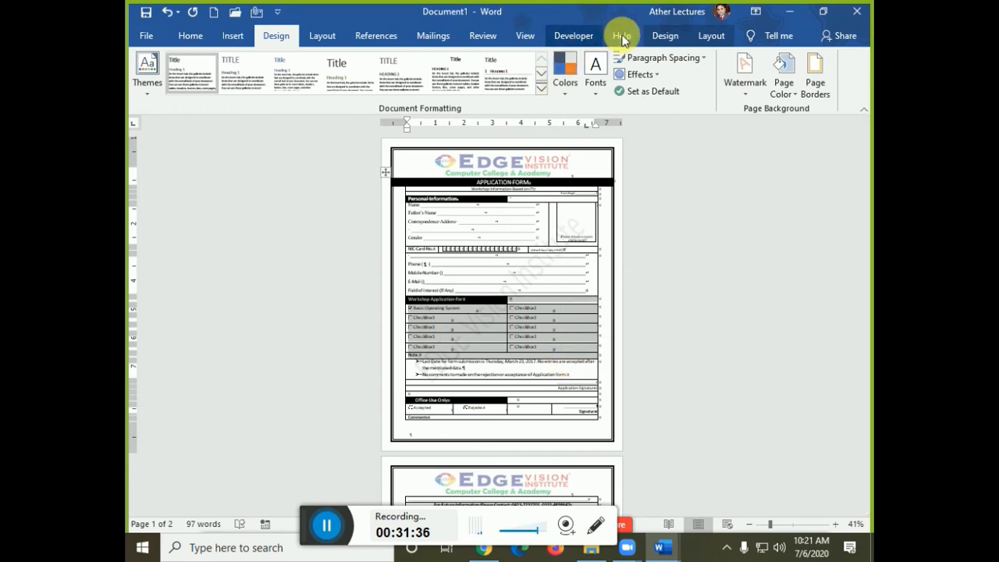
- Set the selected Workshop-to-Note rows to Single line spacing in the Paragraph dialog
click(189, 35)
click(548, 109)
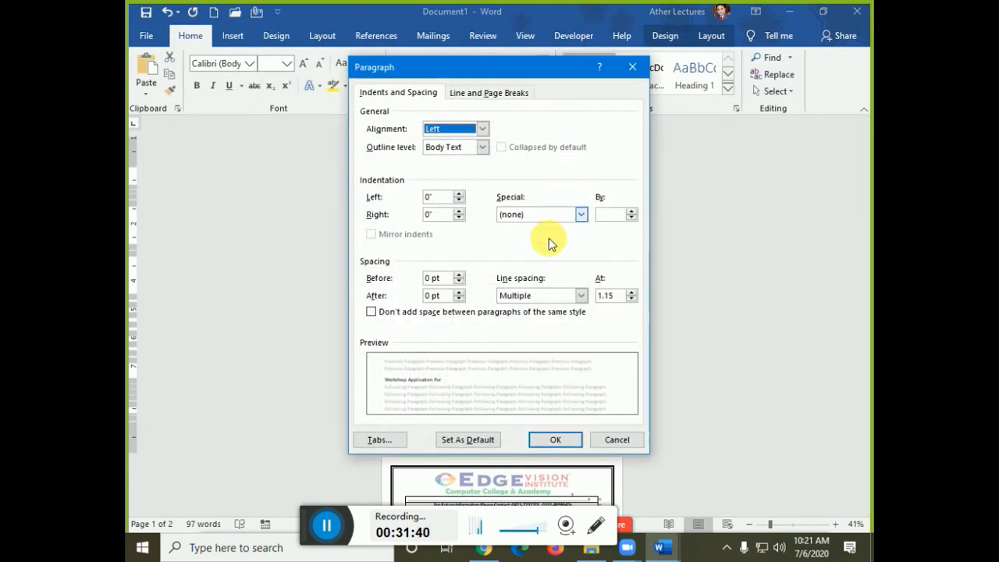
click(538, 296)
click(544, 309)
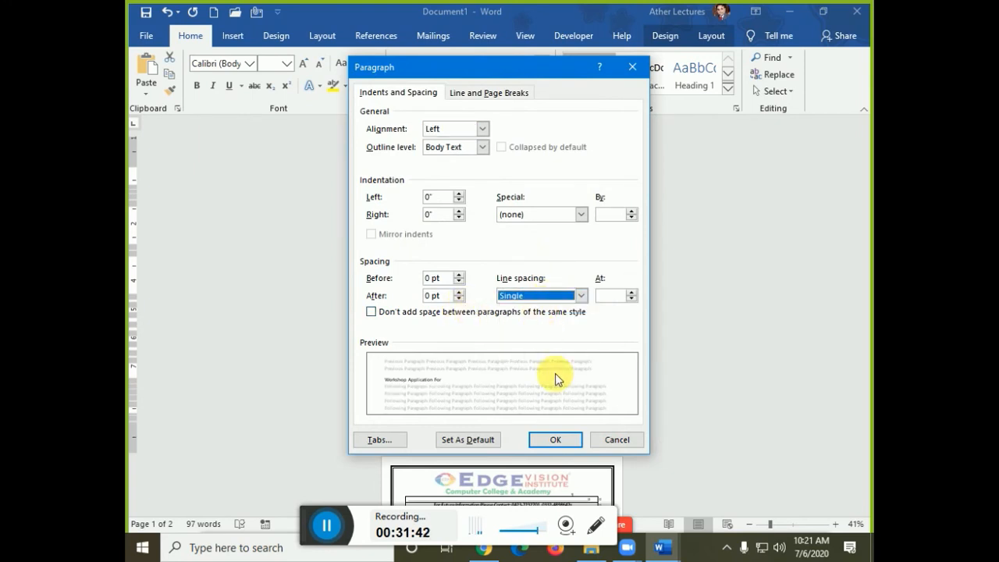
click(550, 439)
click(548, 443)
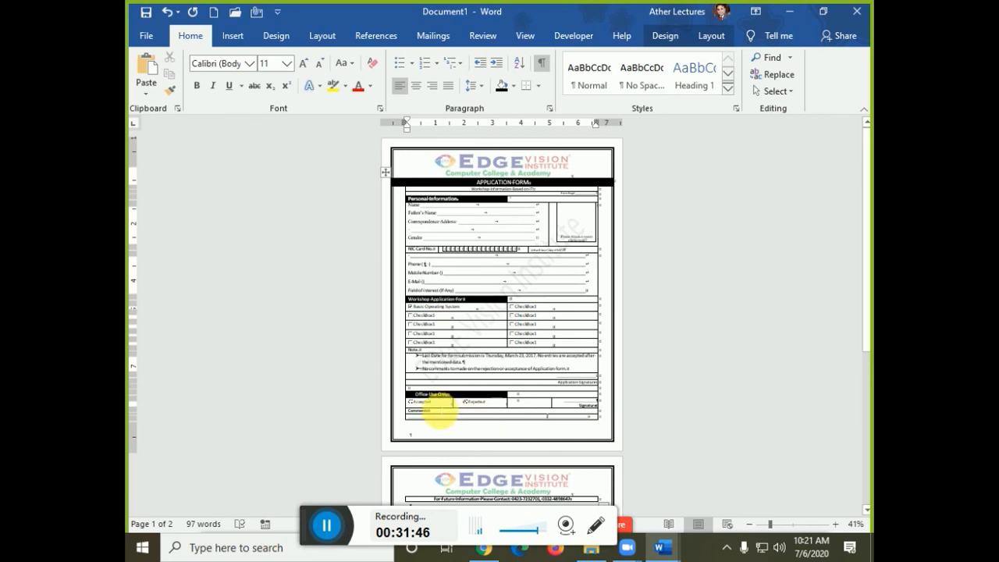
- Set the Application Signature to Comments rows to Single line spacing
click(440, 405)
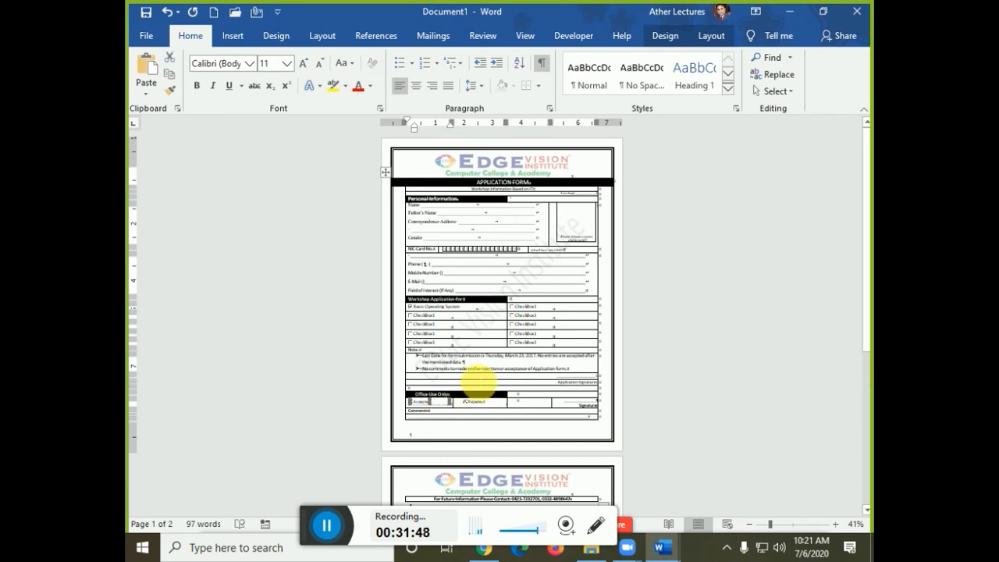
mouse_move(477, 381)
mouse_down()
mouse_move(501, 408)
mouse_move(576, 421)
mouse_up()
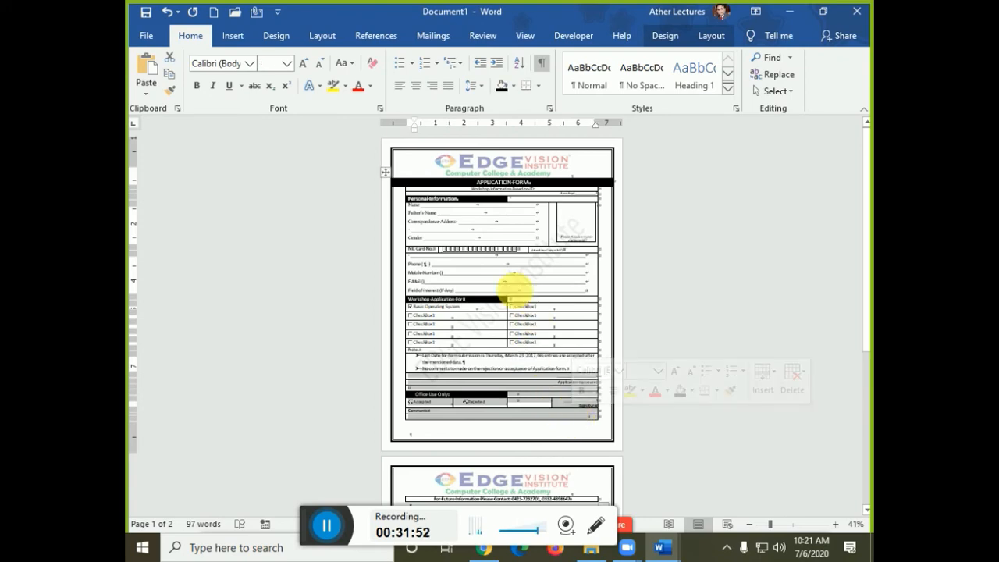
click(549, 109)
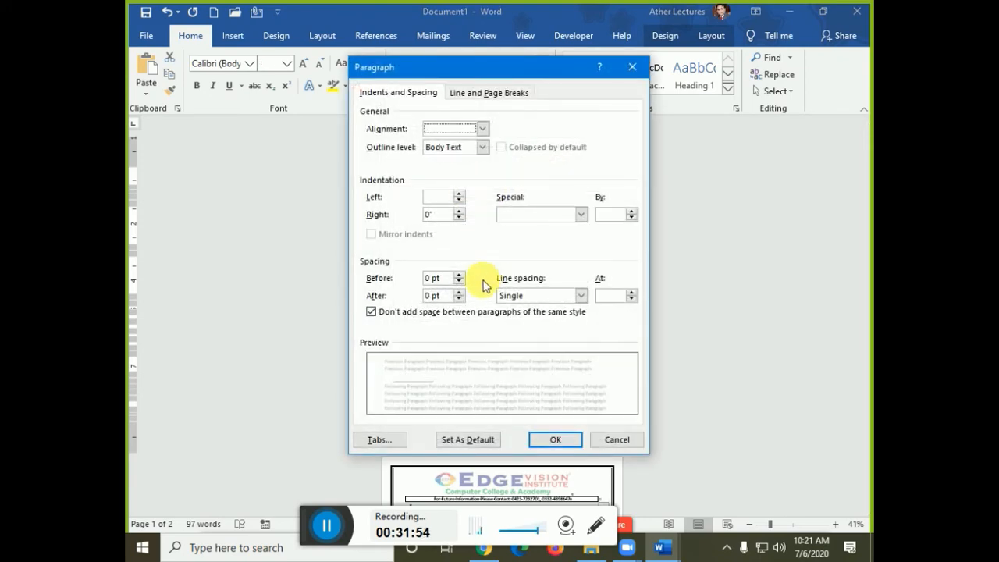
click(579, 294)
click(557, 313)
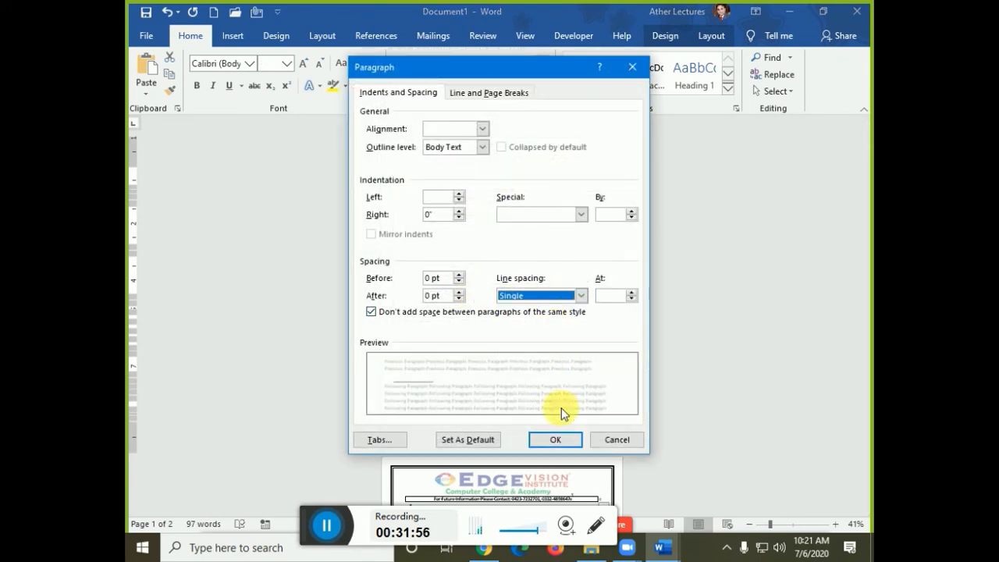
click(570, 439)
click(494, 257)
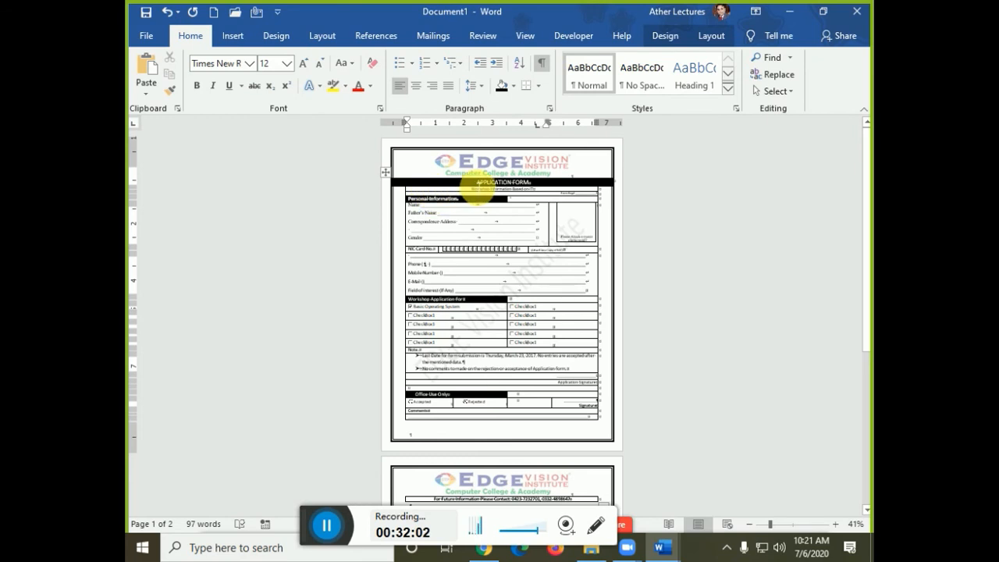
- Select the whole form from header to Comments and set its line spacing to 1.0
drag(477, 187, 553, 423)
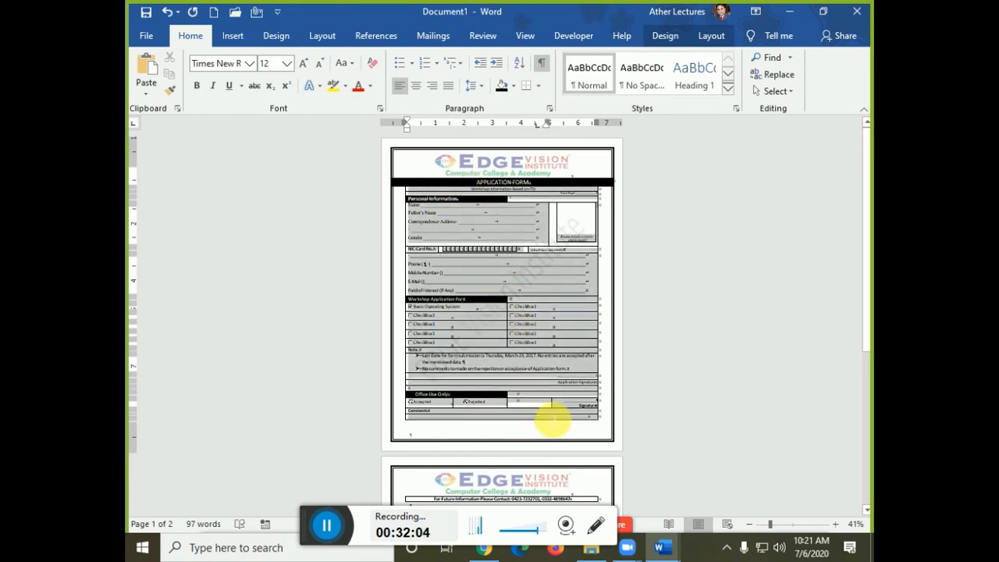
key(ctrl+1)
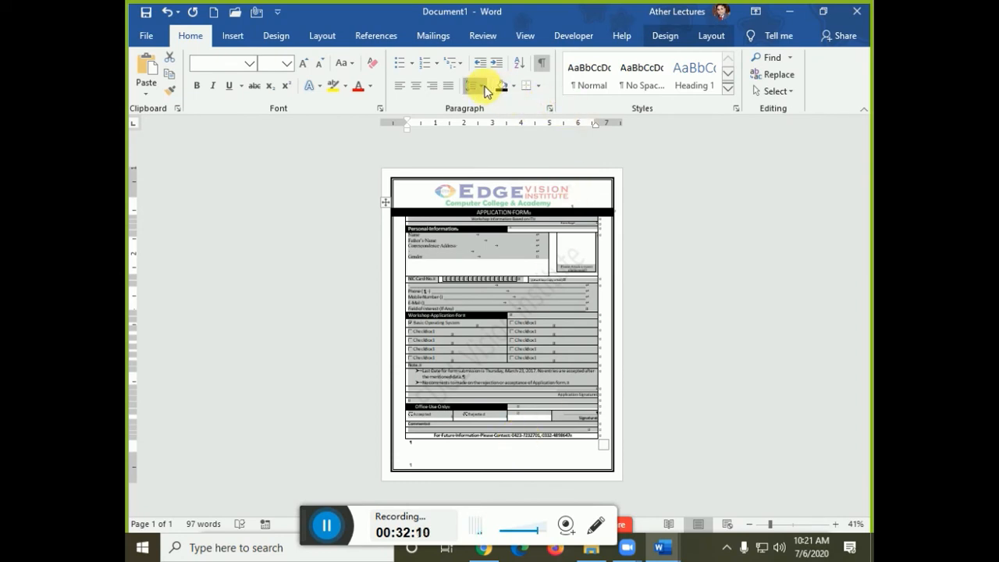
click(484, 91)
click(494, 138)
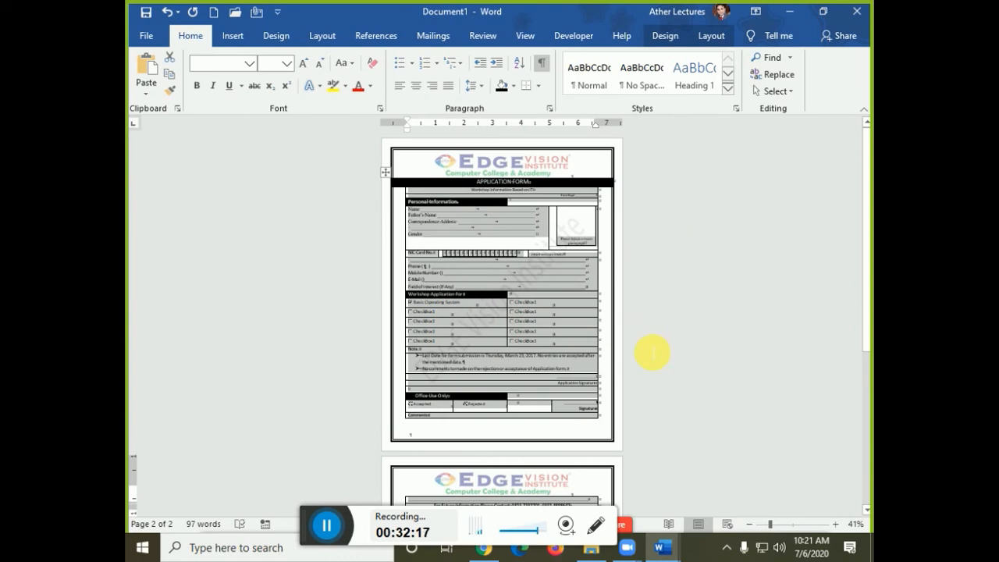
click(472, 86)
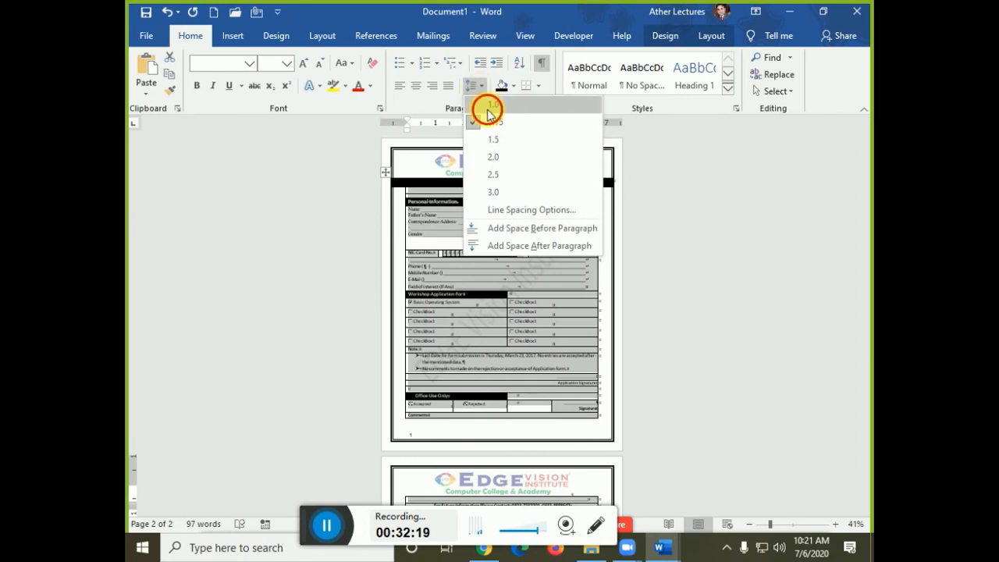
click(486, 106)
click(721, 406)
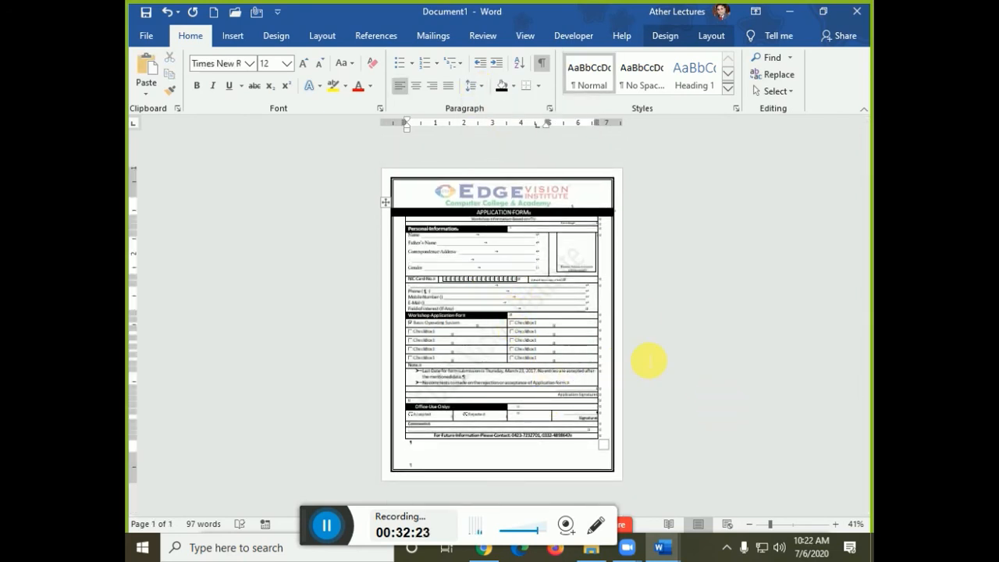
click(632, 416)
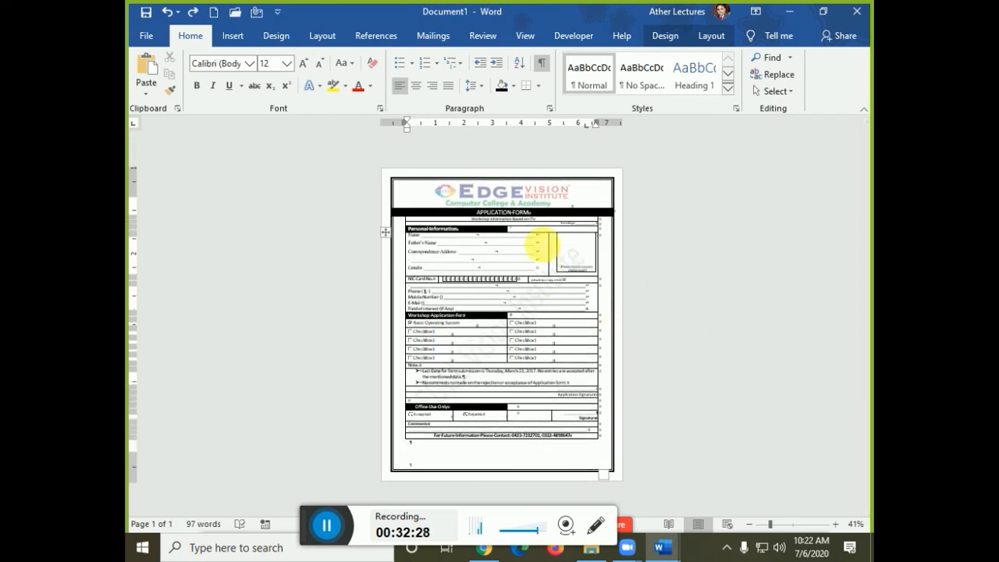
- Hide the formatting marks (Show/Hide ¶ off)
scroll(568, 357, up, 5)
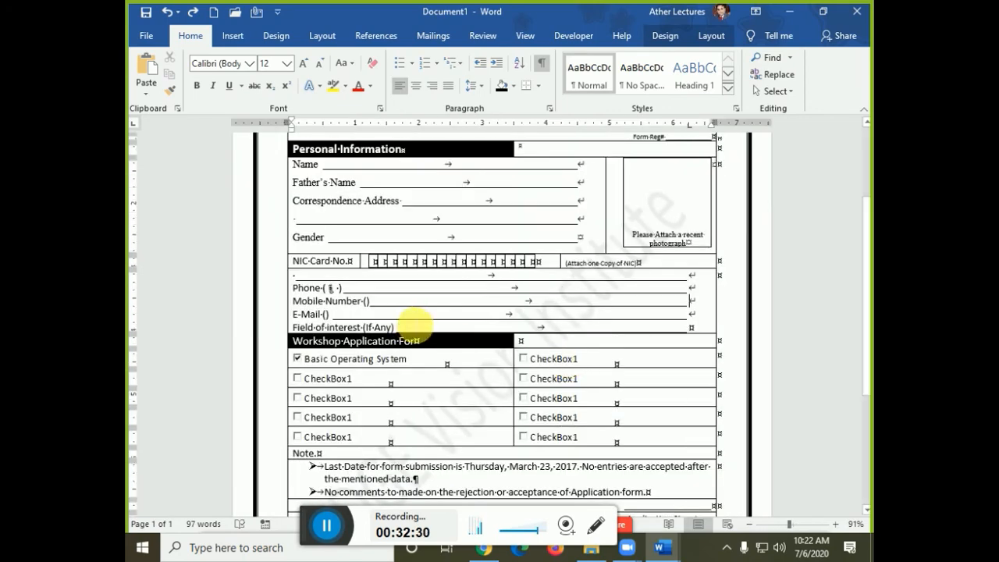
scroll(414, 319, up, 3)
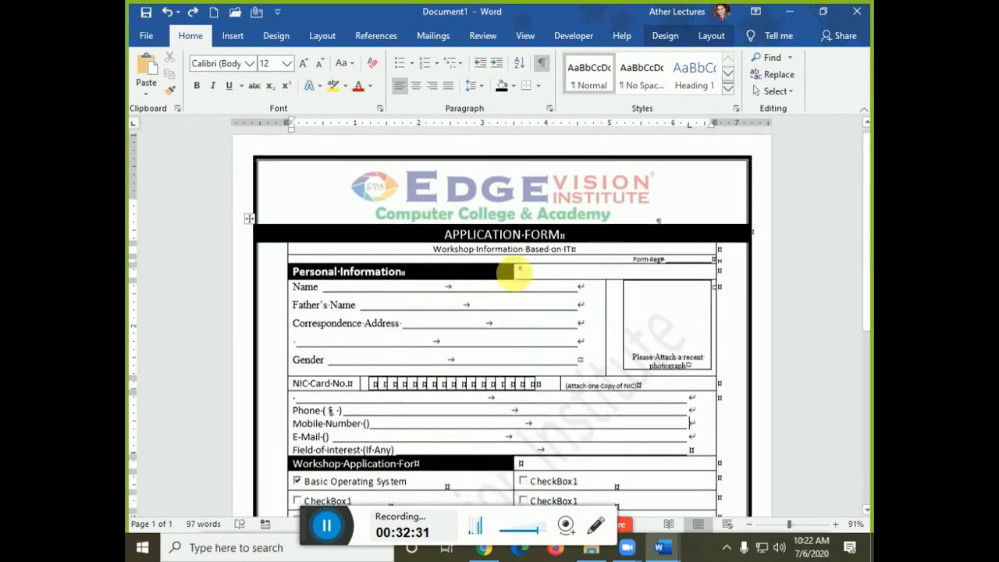
click(543, 64)
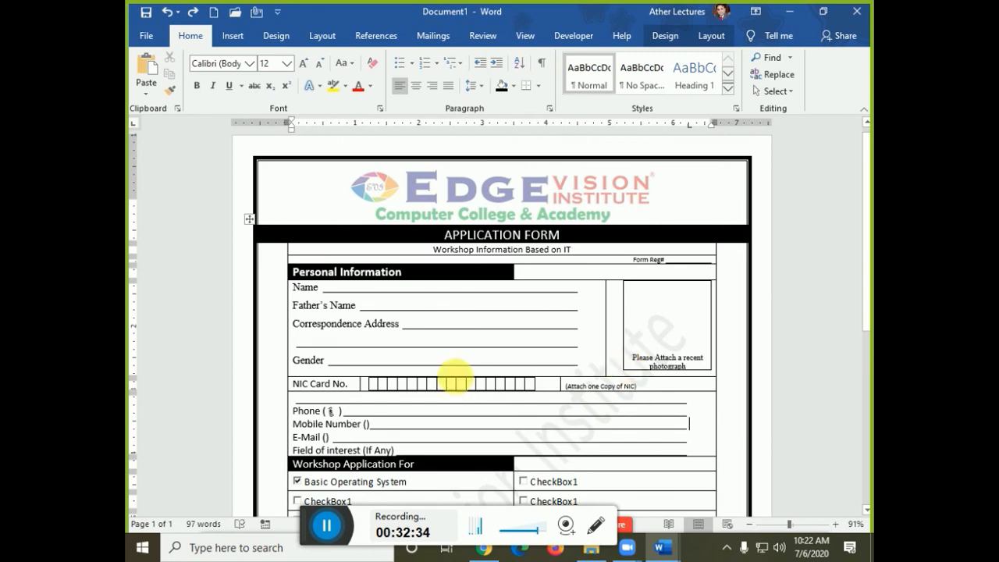
- Select the entire form table and set its borders to No Border
click(251, 220)
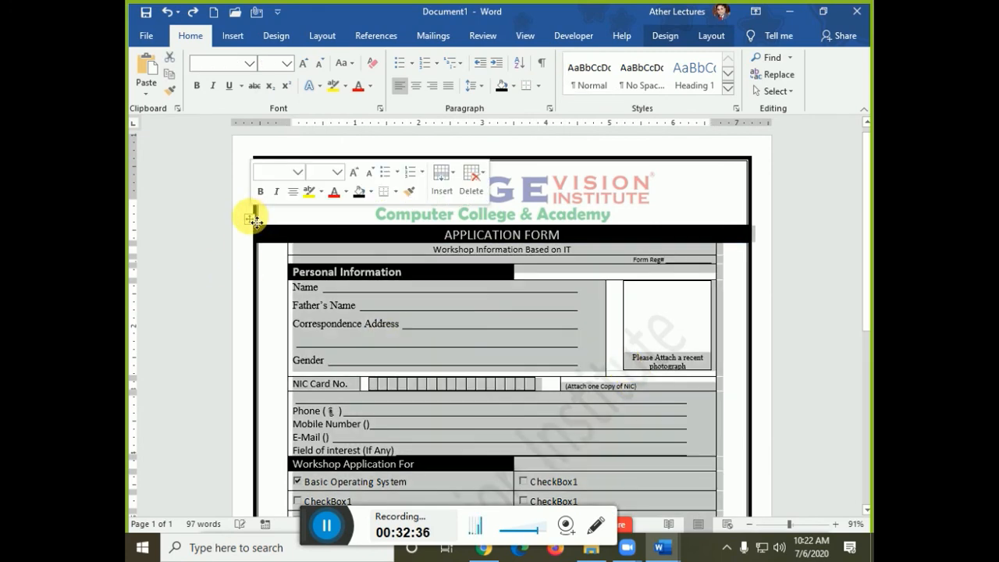
click(665, 34)
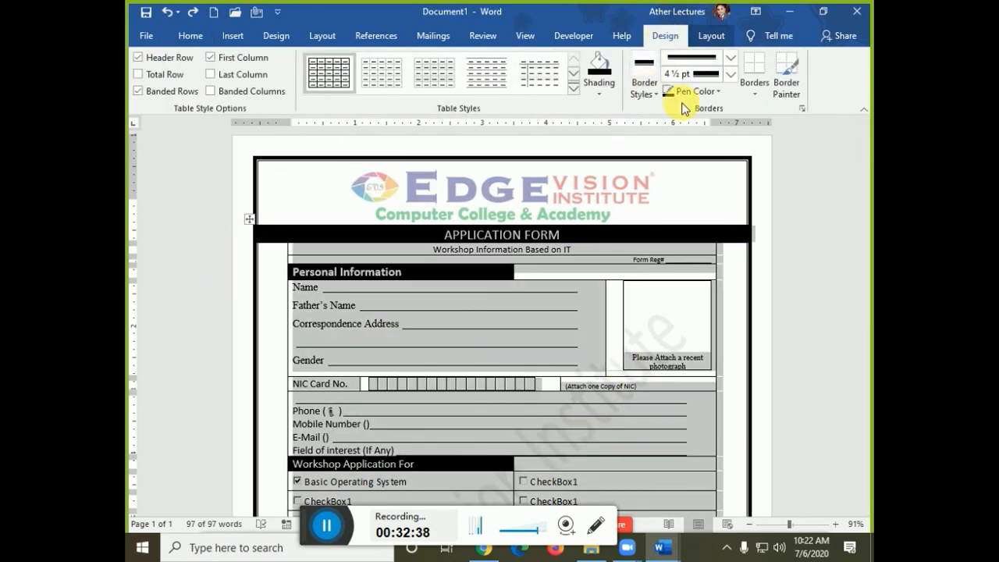
click(752, 90)
click(755, 191)
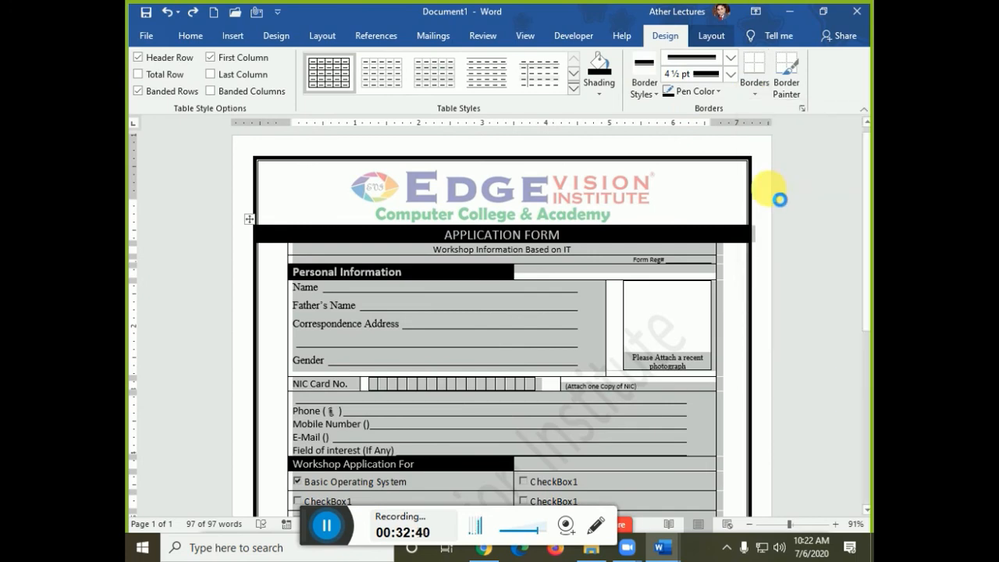
click(457, 397)
scroll(468, 383, down, 2)
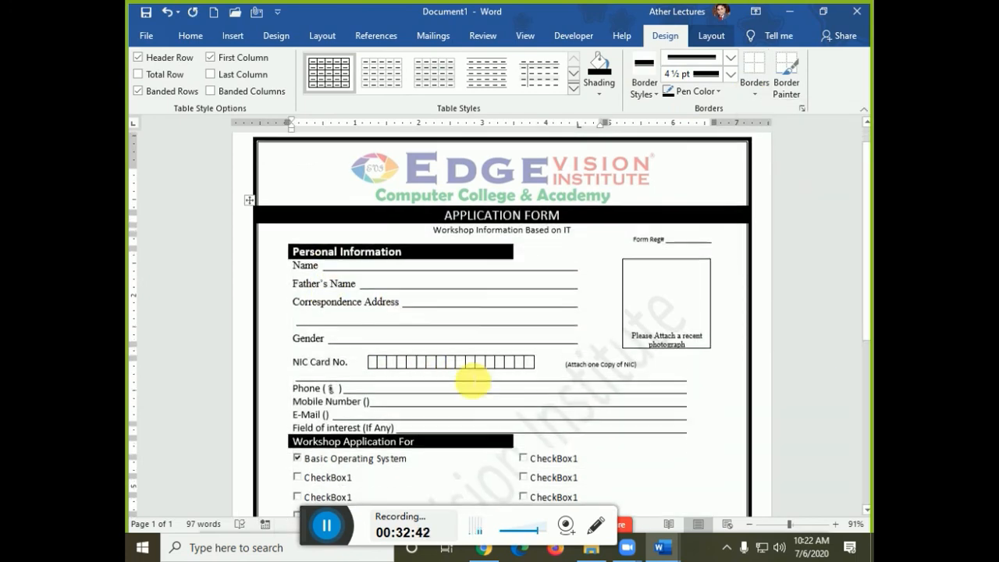
scroll(472, 381, down, 6)
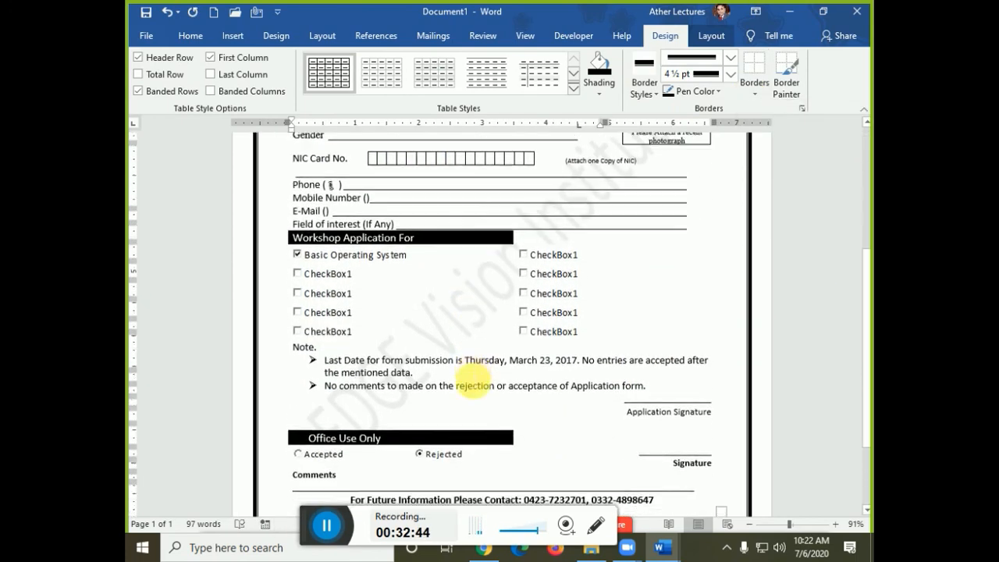
scroll(472, 380, down, 1)
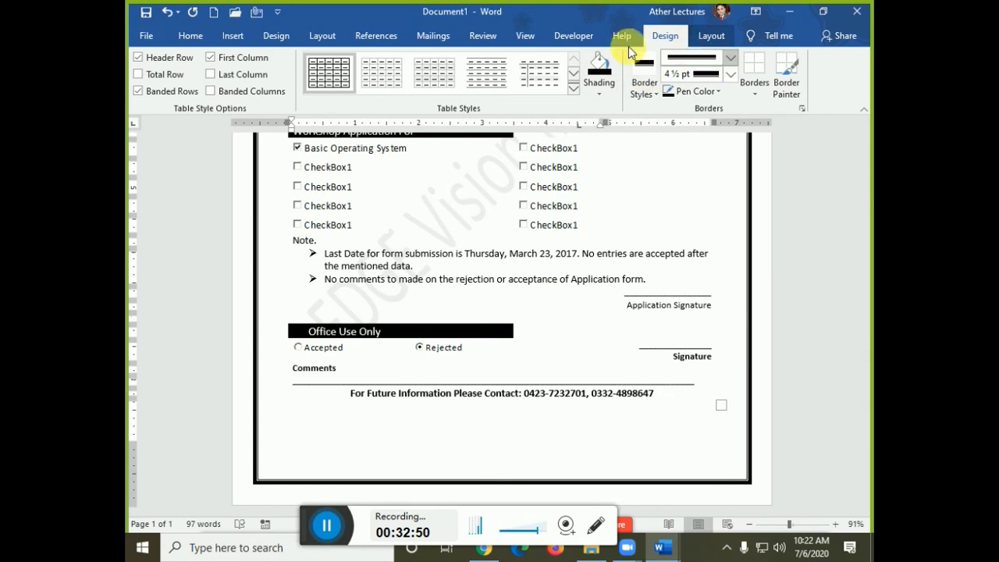
- Show the table gridlines and draw a horizontal line across the form above Office Use Only
click(729, 36)
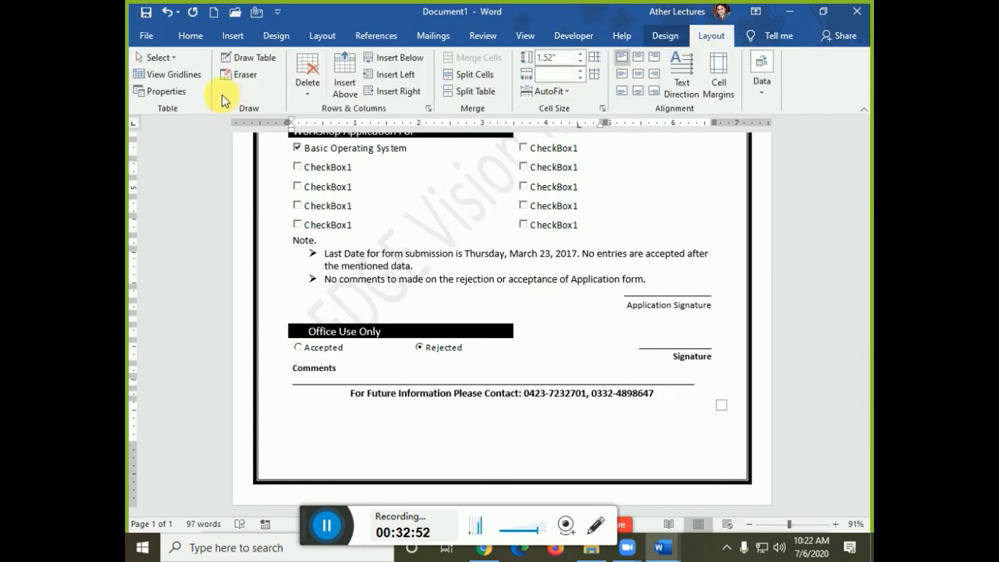
click(178, 78)
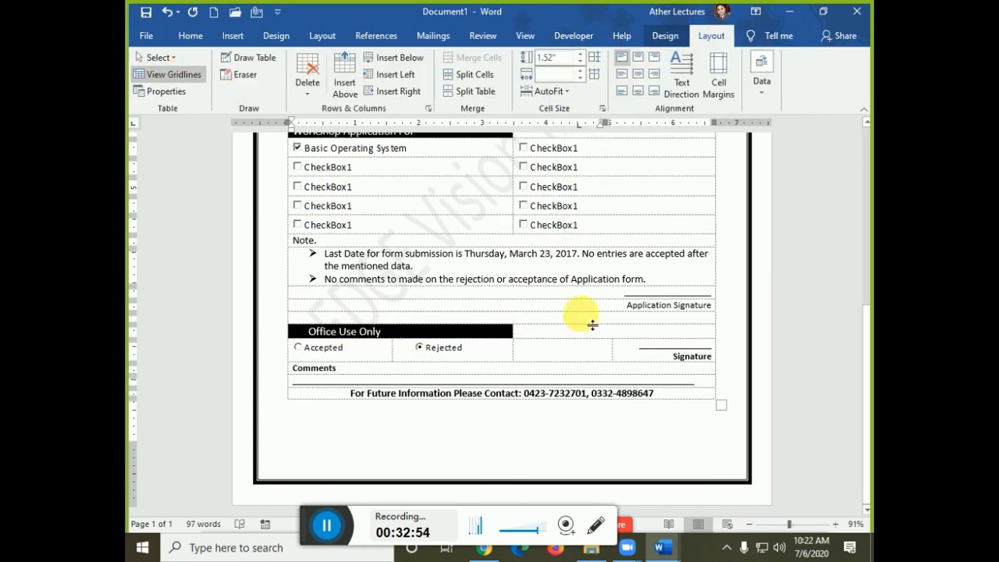
click(235, 39)
click(267, 61)
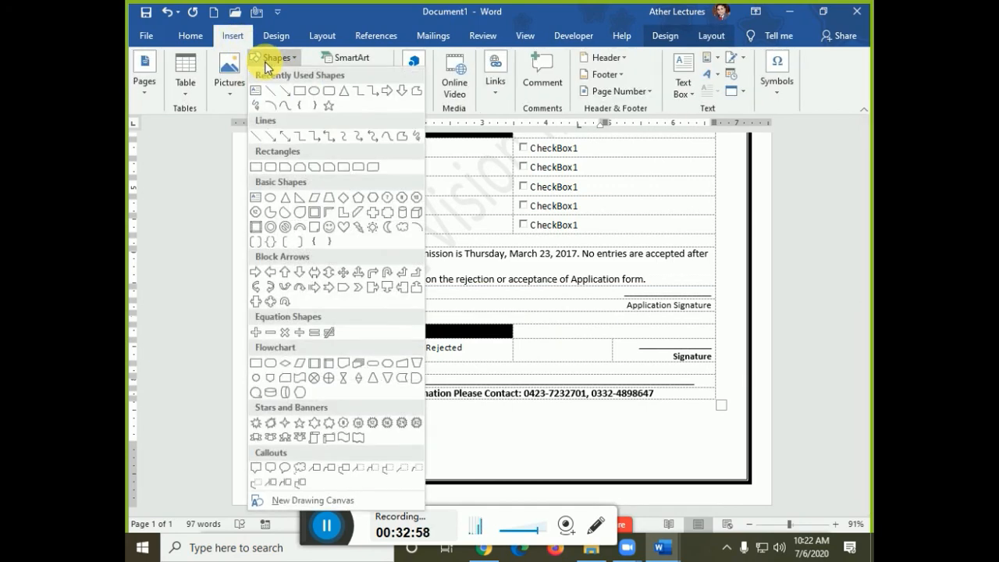
click(271, 92)
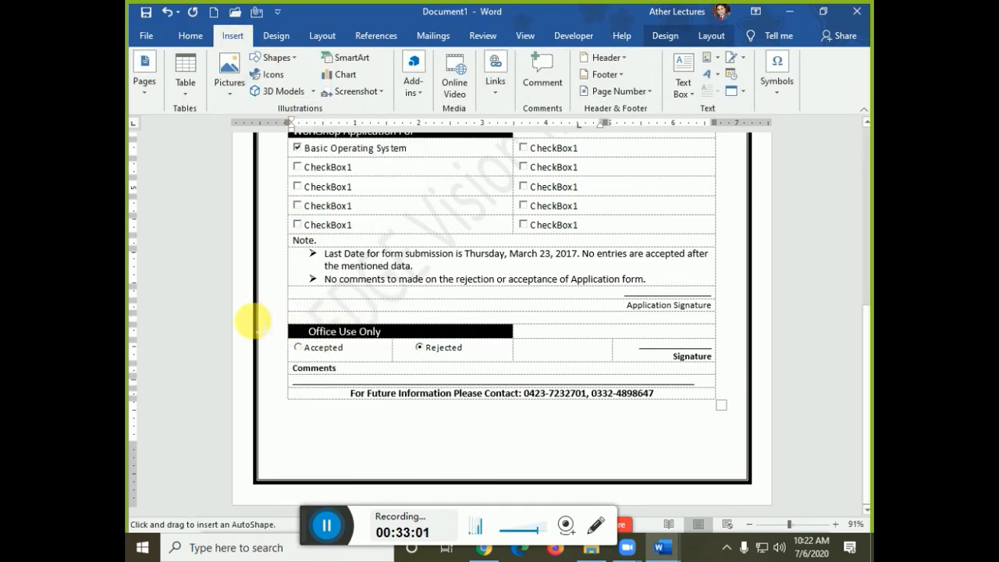
drag(257, 318, 747, 319)
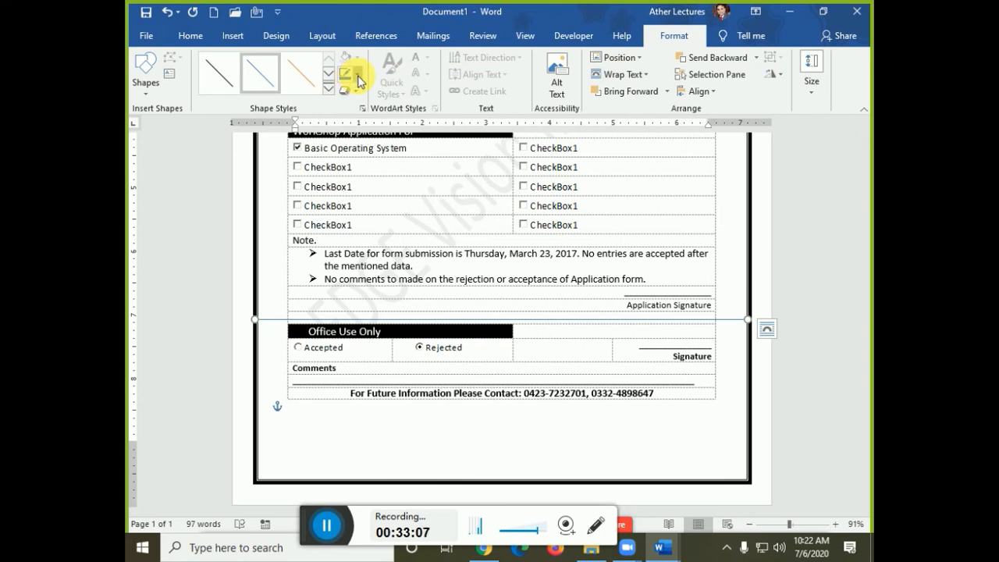
- Style the line as a dashed black cut line with a chosen weight
click(357, 75)
mouse_move(393, 239)
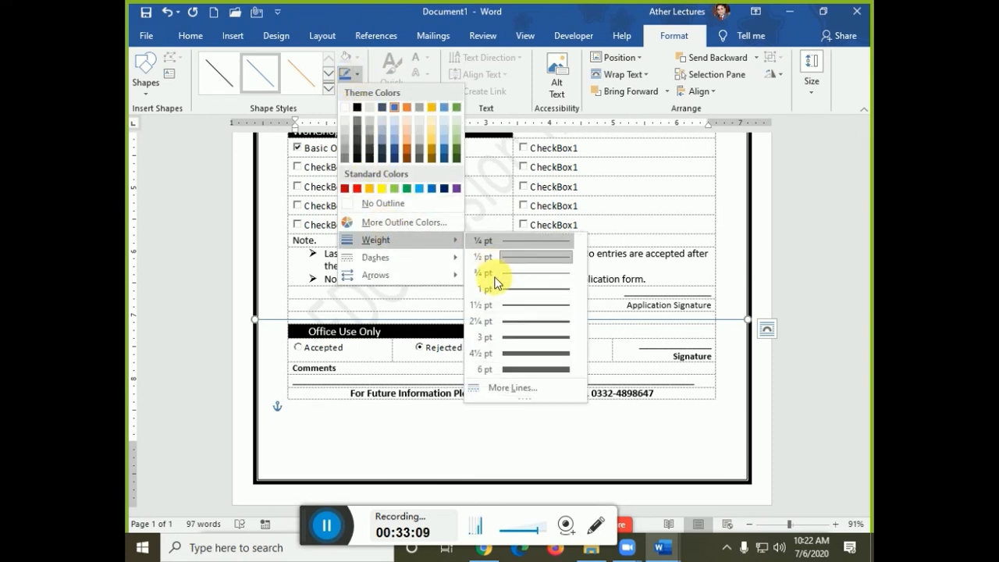
click(508, 306)
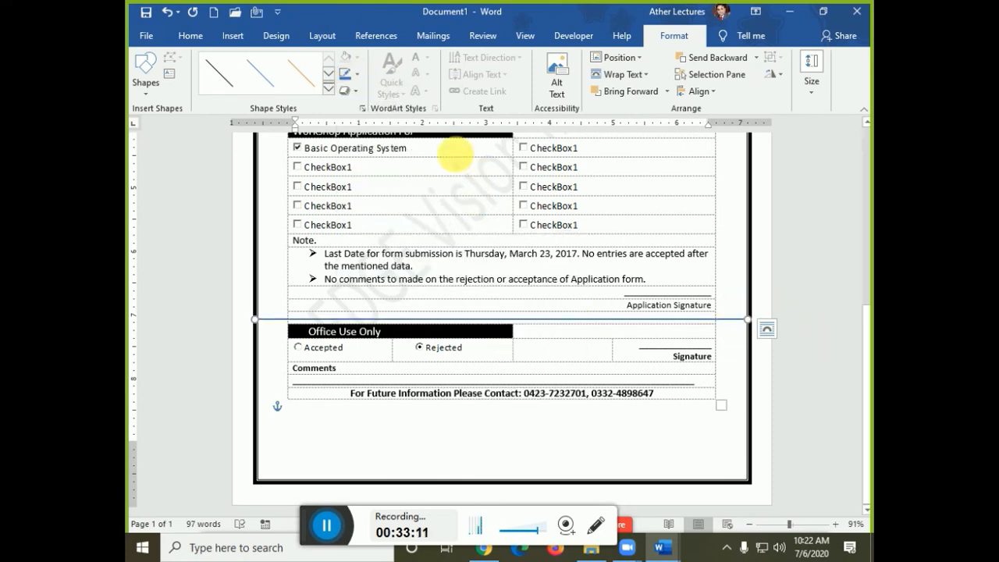
click(346, 75)
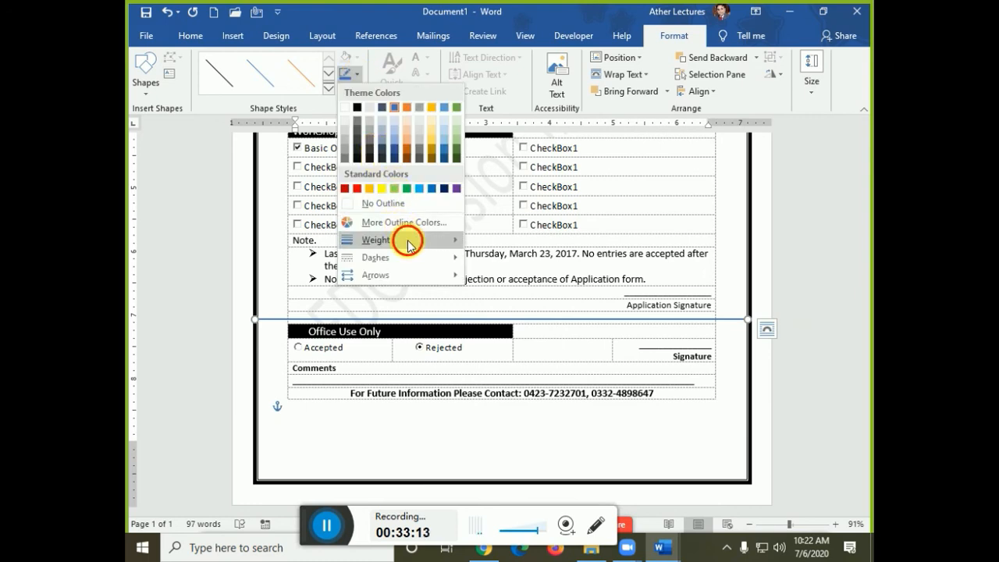
mouse_move(415, 258)
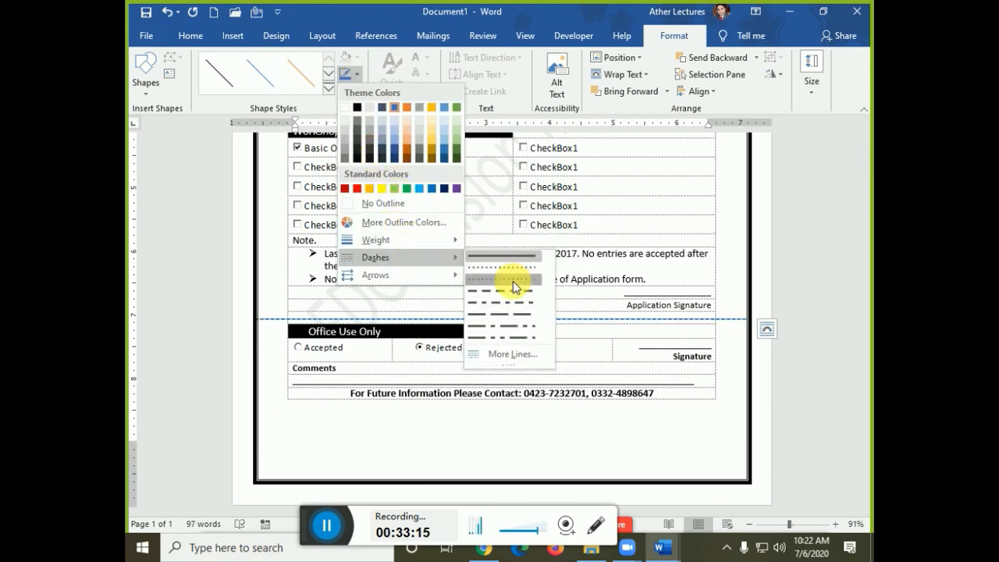
click(513, 281)
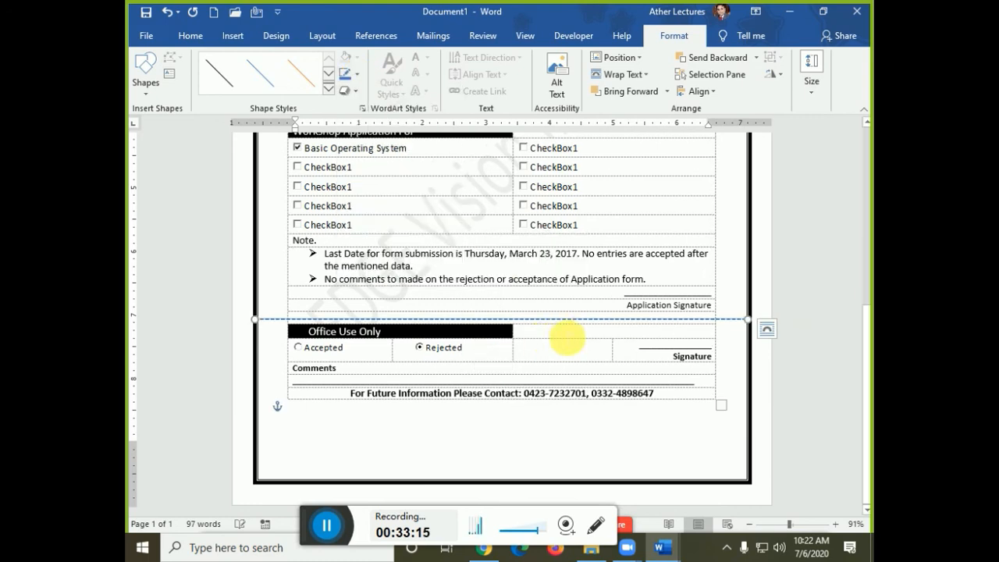
click(238, 82)
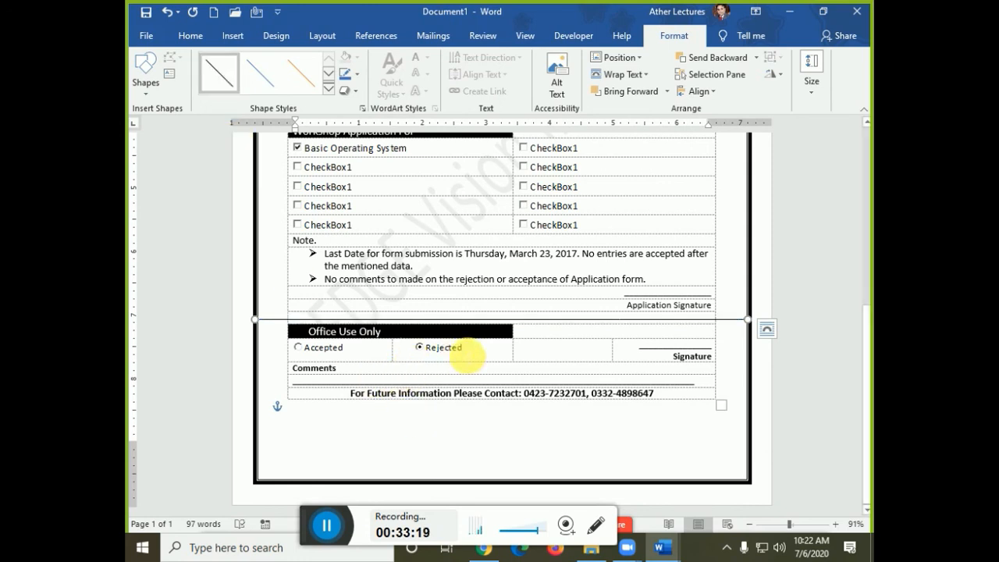
click(356, 75)
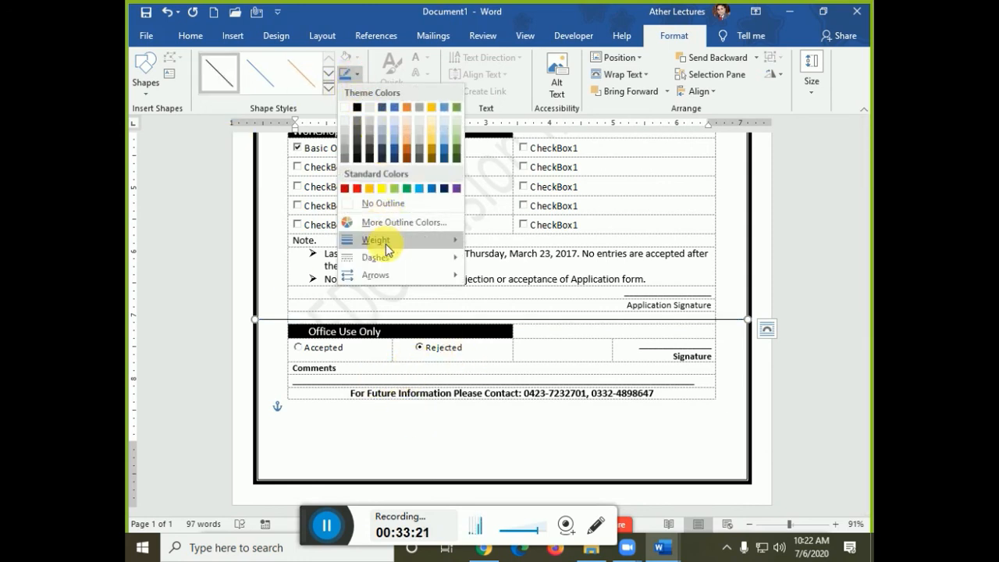
mouse_move(395, 259)
click(494, 279)
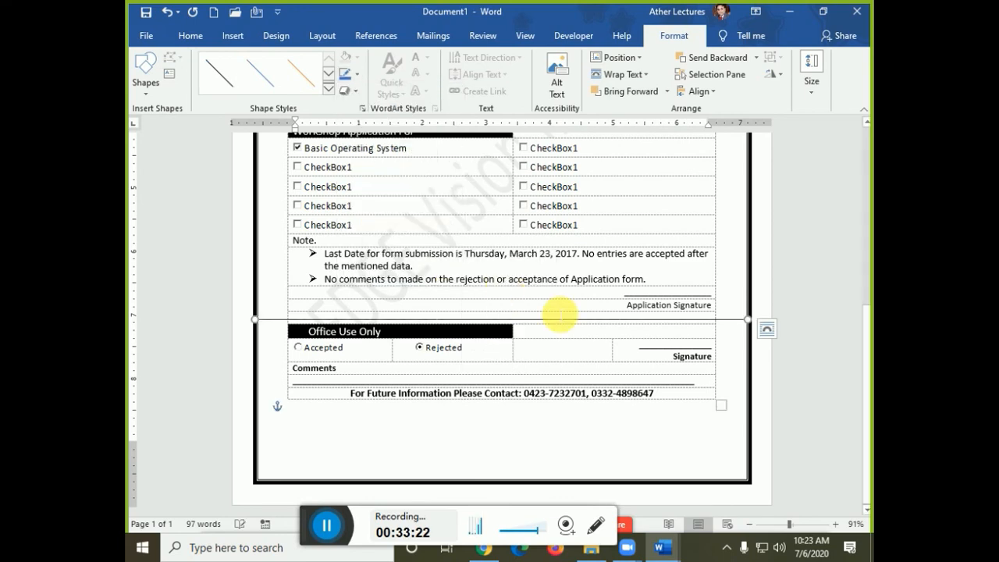
- Browse the More Symbols chooser without inserting, then move to a new blank document, Document3
scroll(401, 333, up, 4)
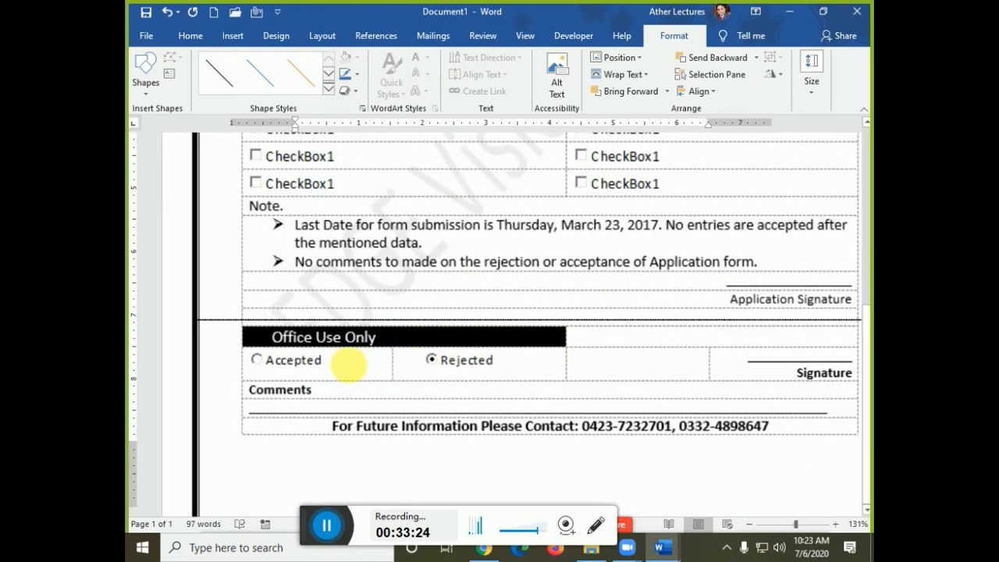
scroll(285, 343, up, 3)
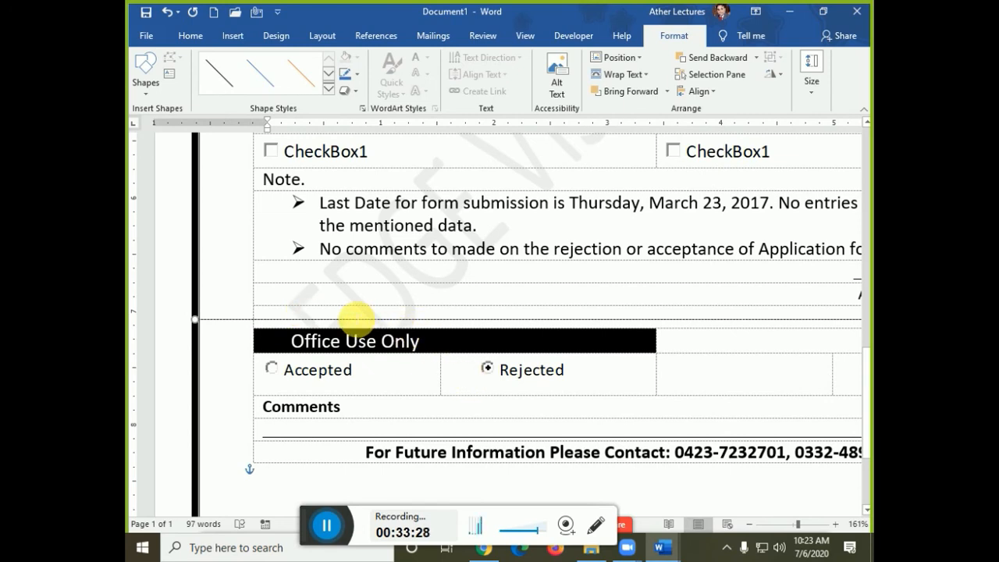
click(347, 310)
click(229, 34)
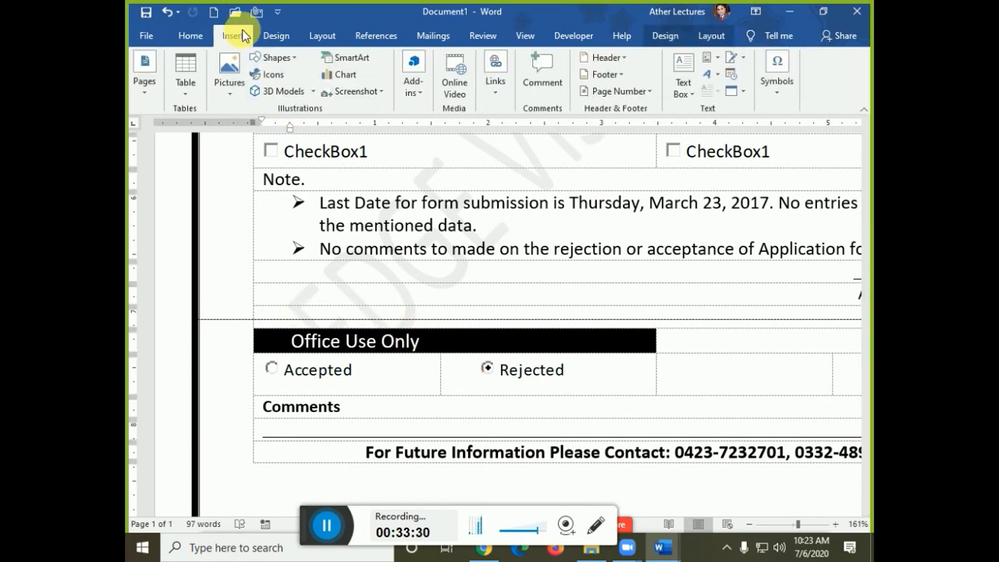
click(775, 94)
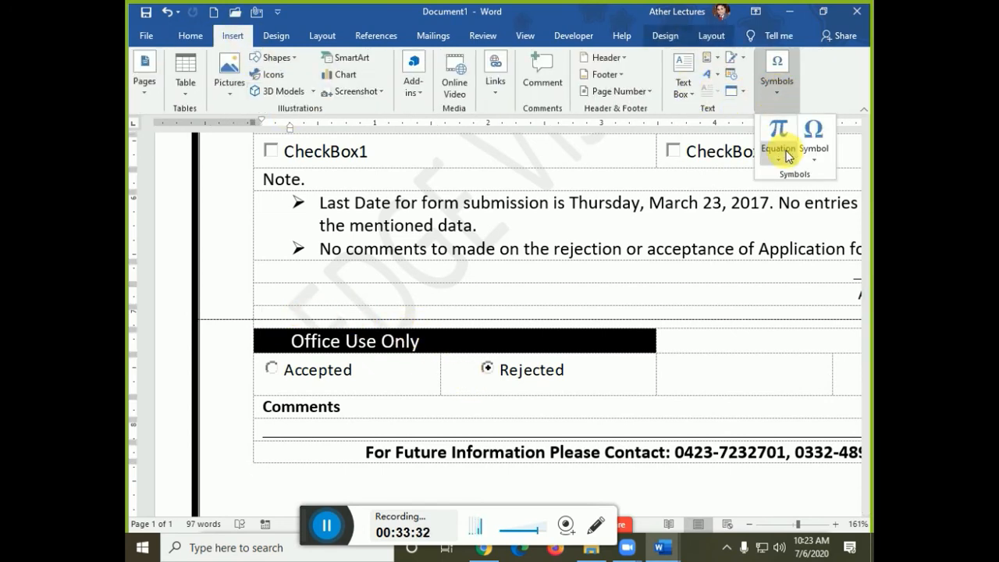
click(812, 137)
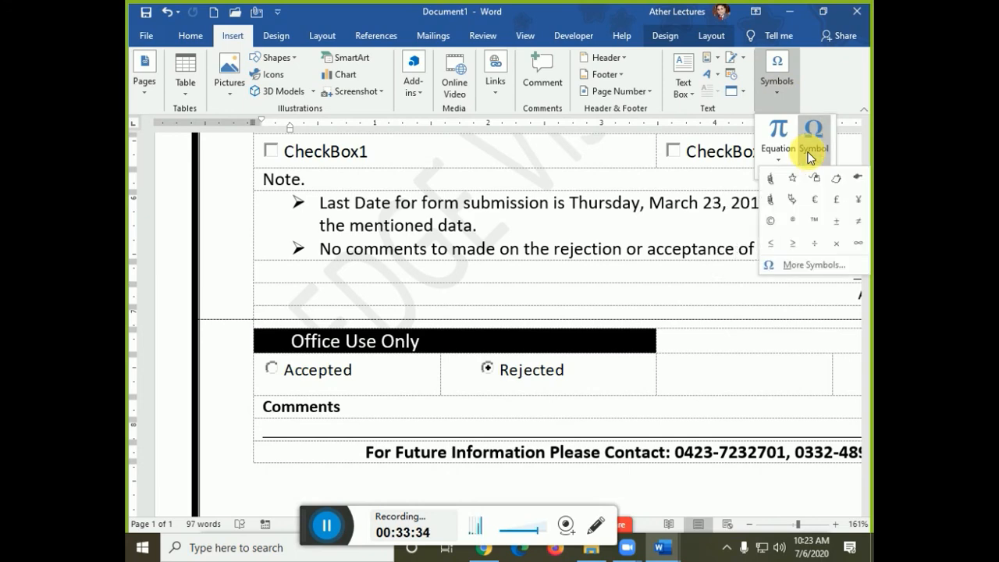
click(813, 266)
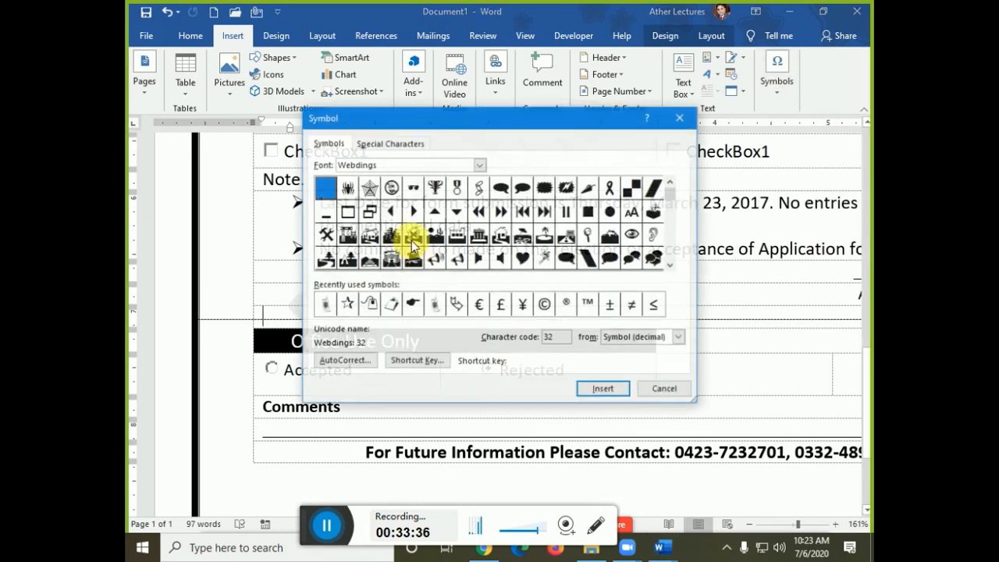
key(Escape)
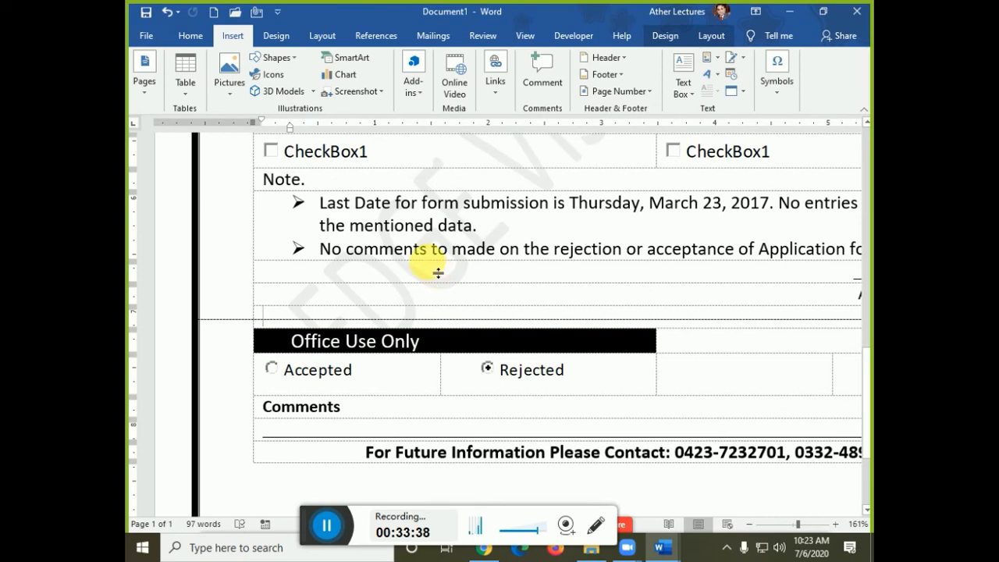
key(ctrl+h)
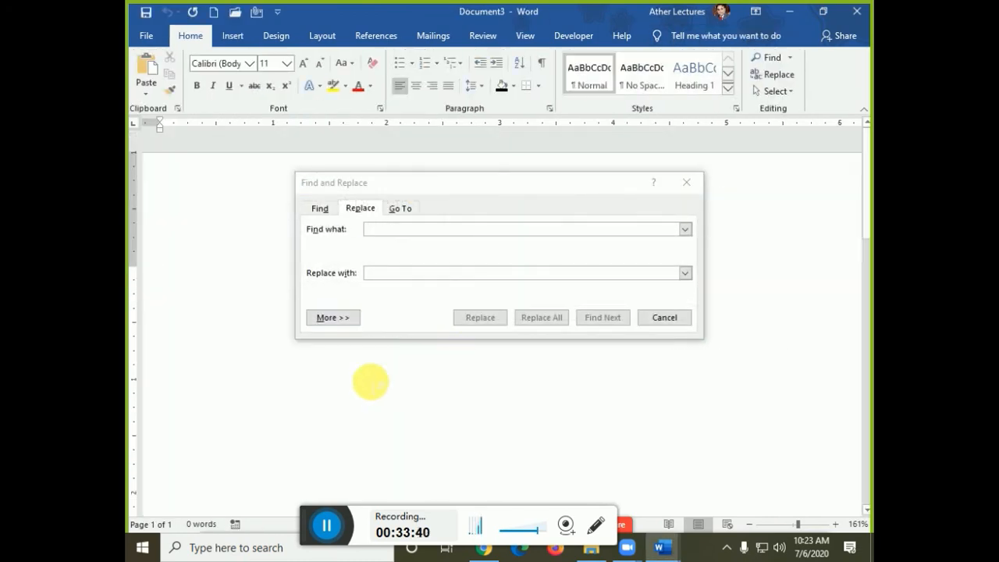
- Close Find and Replace, open More Symbols, and set the symbol font to Wingdings
click(671, 317)
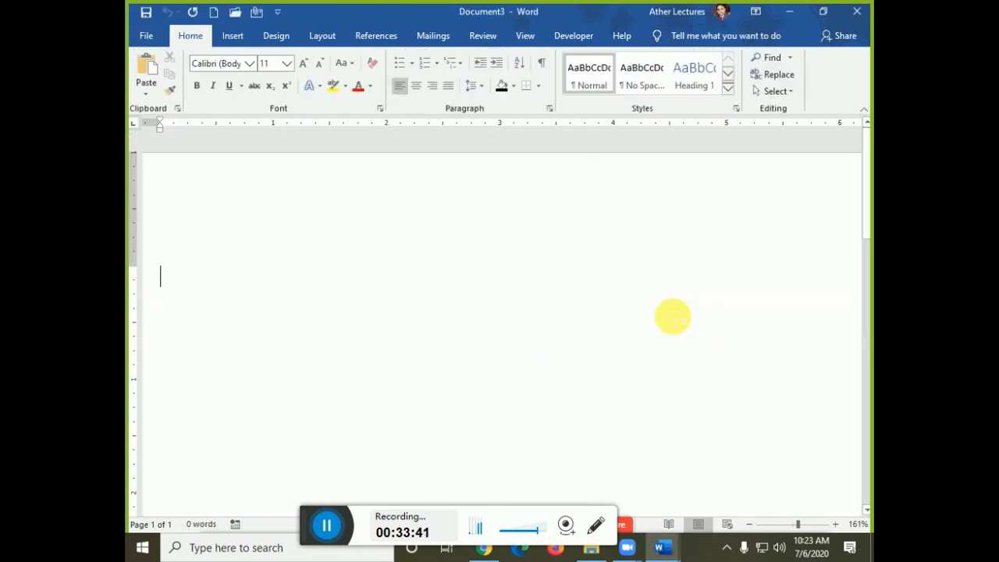
click(224, 37)
click(776, 78)
click(813, 136)
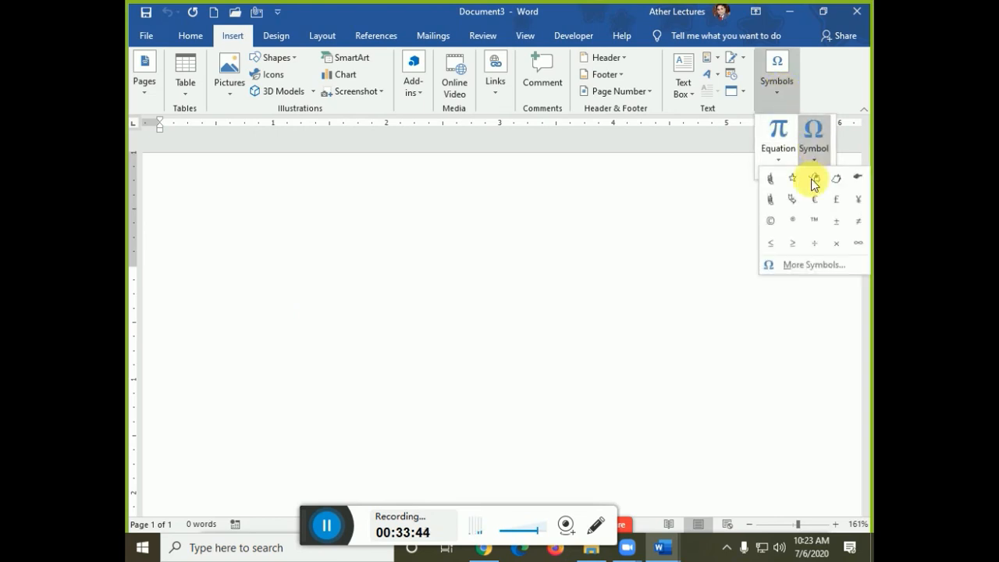
click(804, 264)
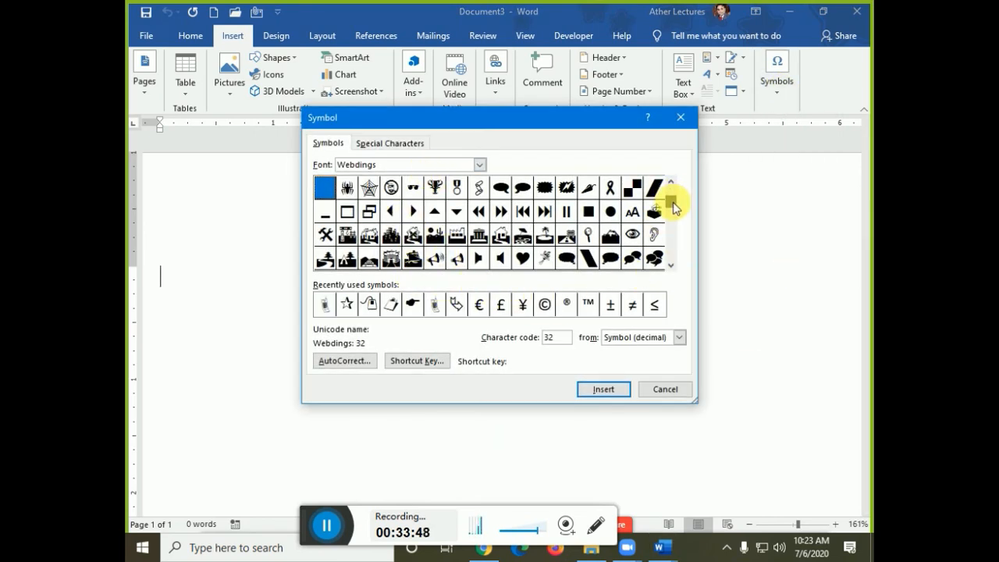
scroll(676, 269, down, 3)
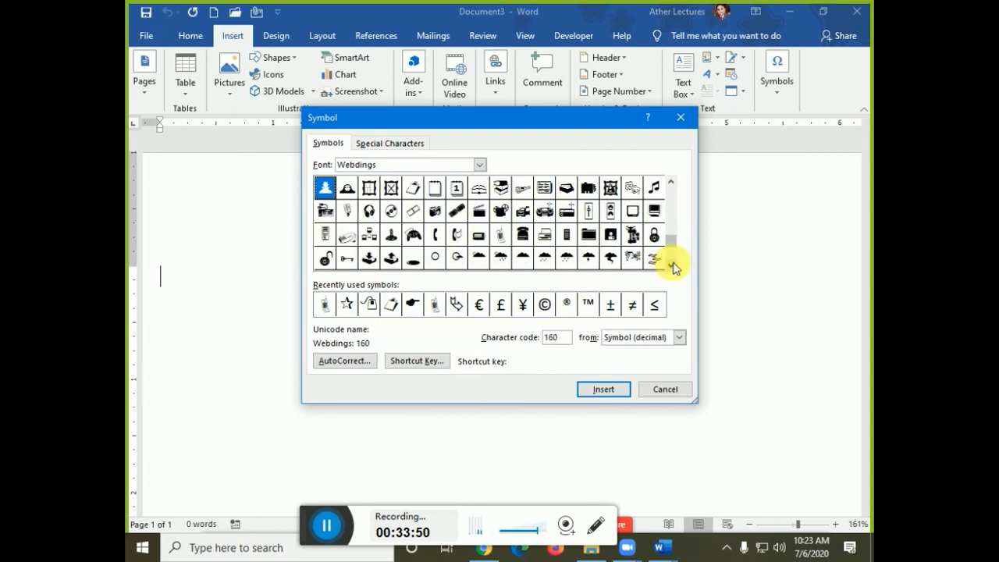
scroll(673, 266, down, 2)
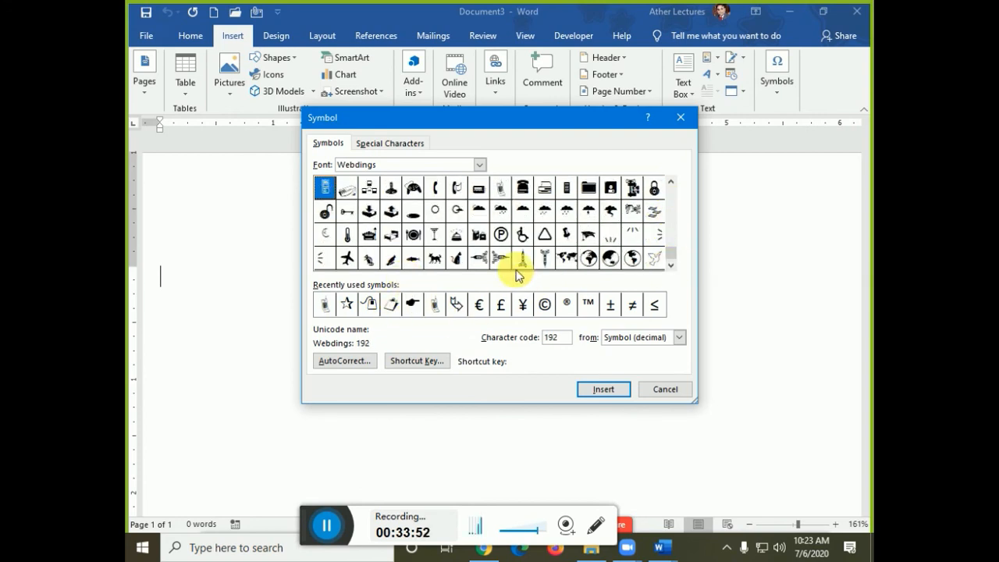
click(161, 167)
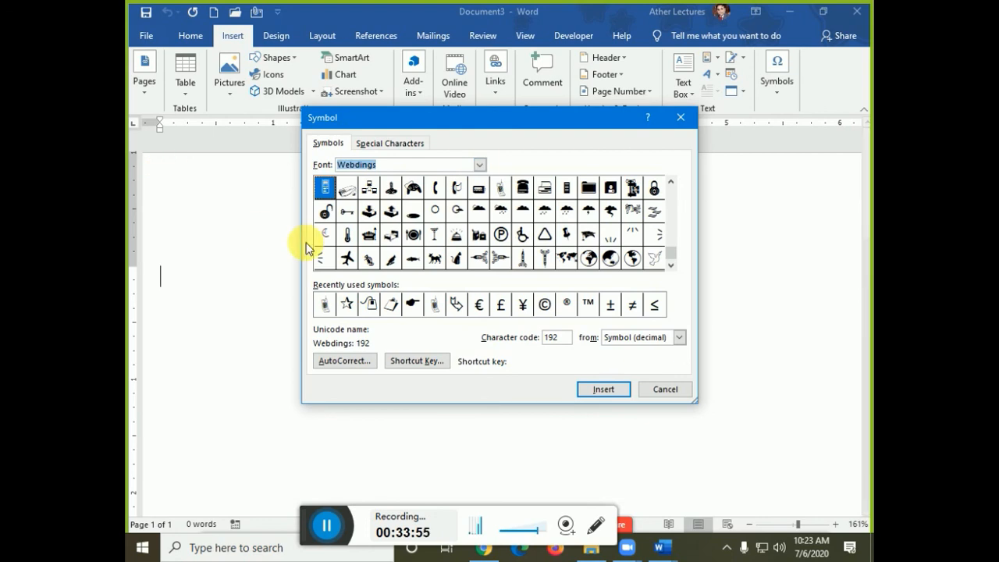
text(win)
key(alt+Down)
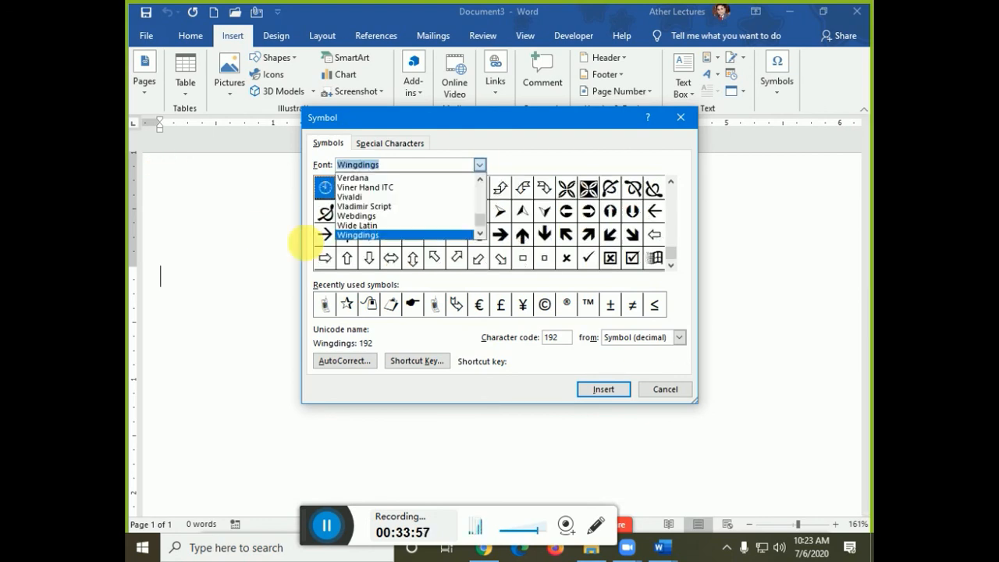
key(Return)
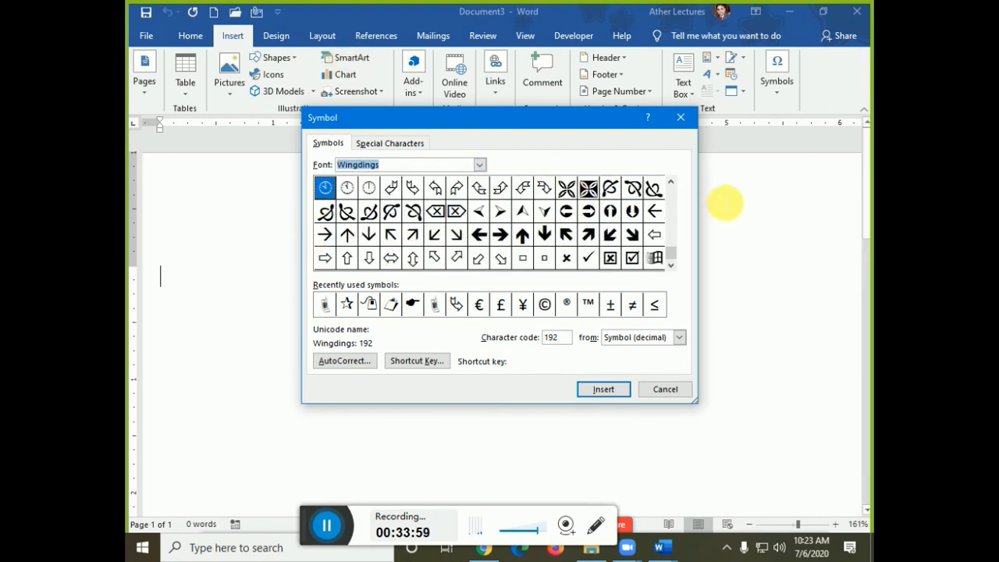
- Insert the Wingdings scissors symbol into the document and select it
scroll(669, 211, up, 5)
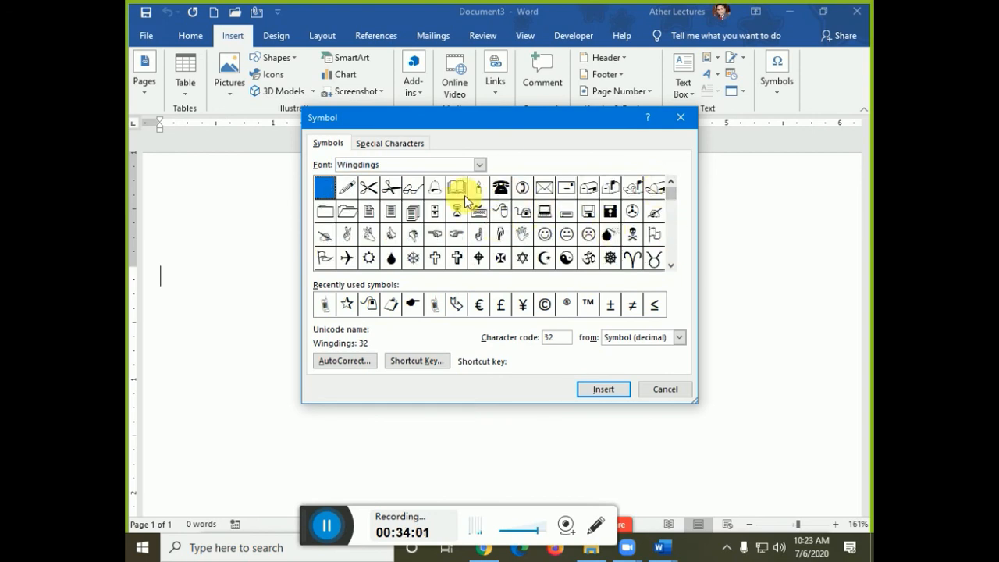
click(391, 191)
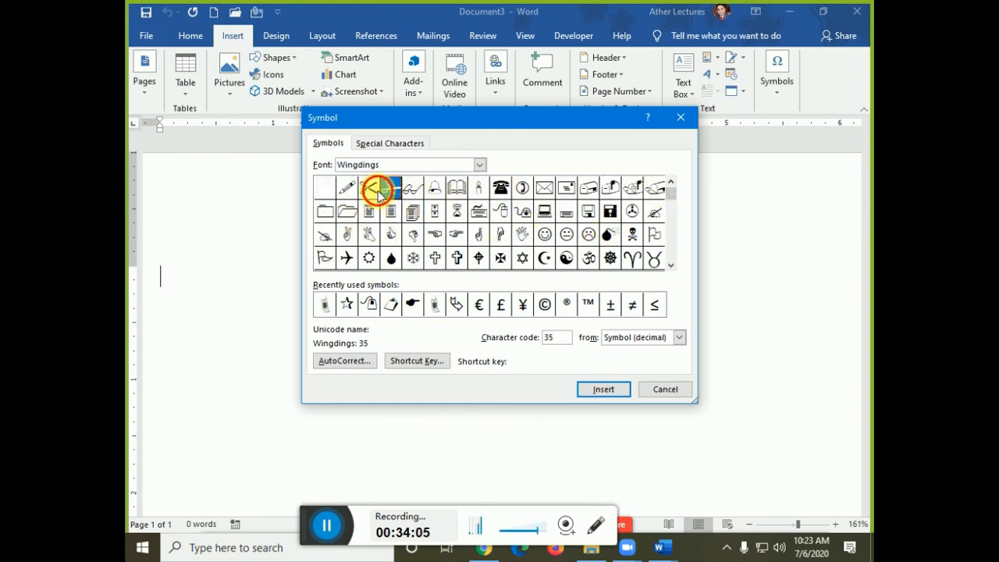
click(378, 195)
click(598, 388)
click(655, 389)
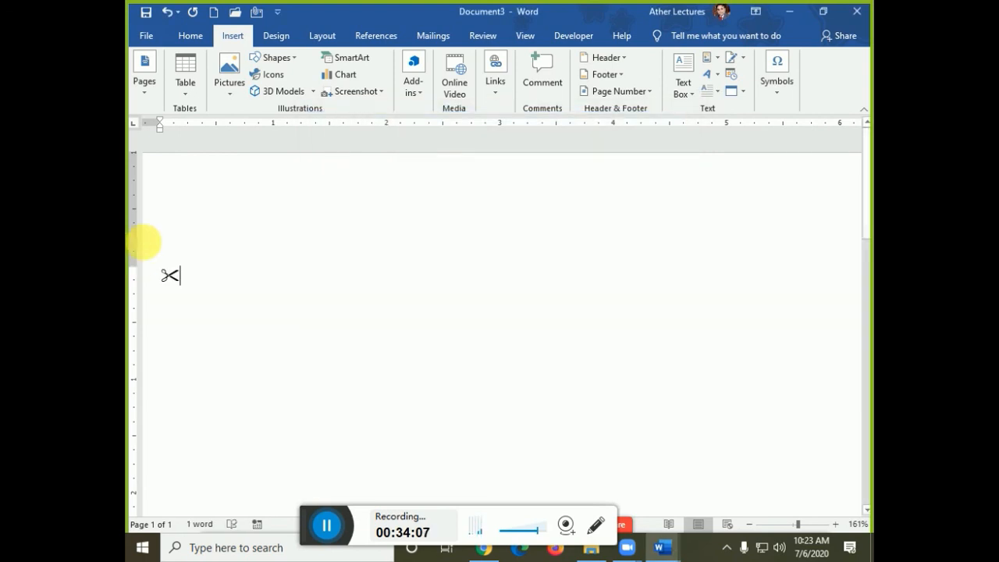
drag(166, 276, 189, 276)
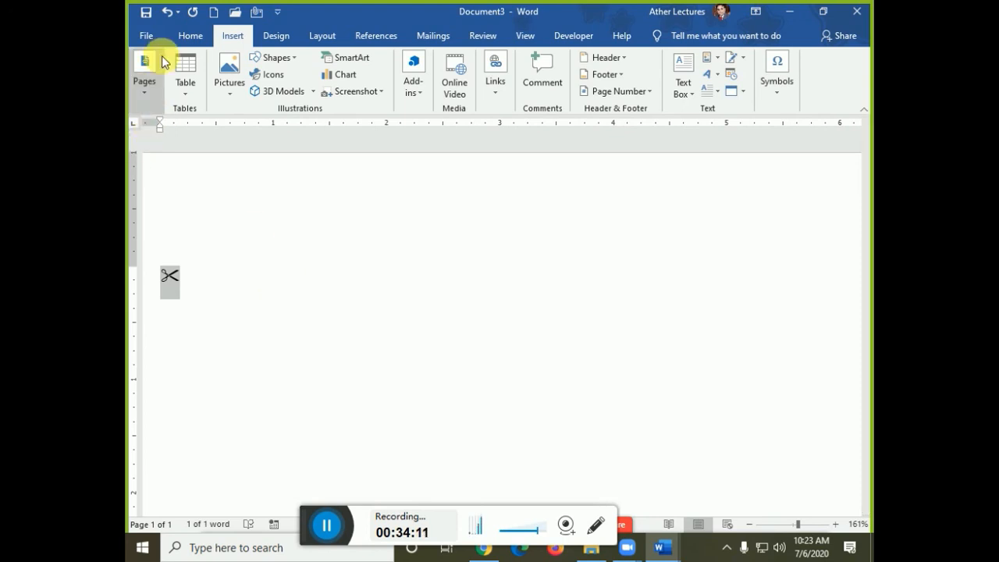
- Paste Special the copied scissors as an Enhanced Metafile picture
click(187, 37)
click(145, 87)
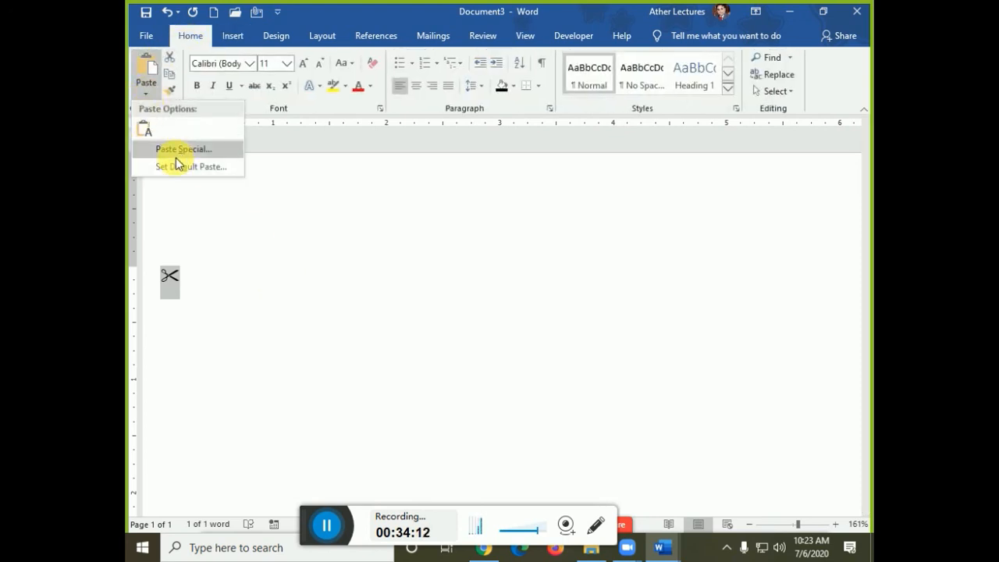
click(181, 149)
key(Escape)
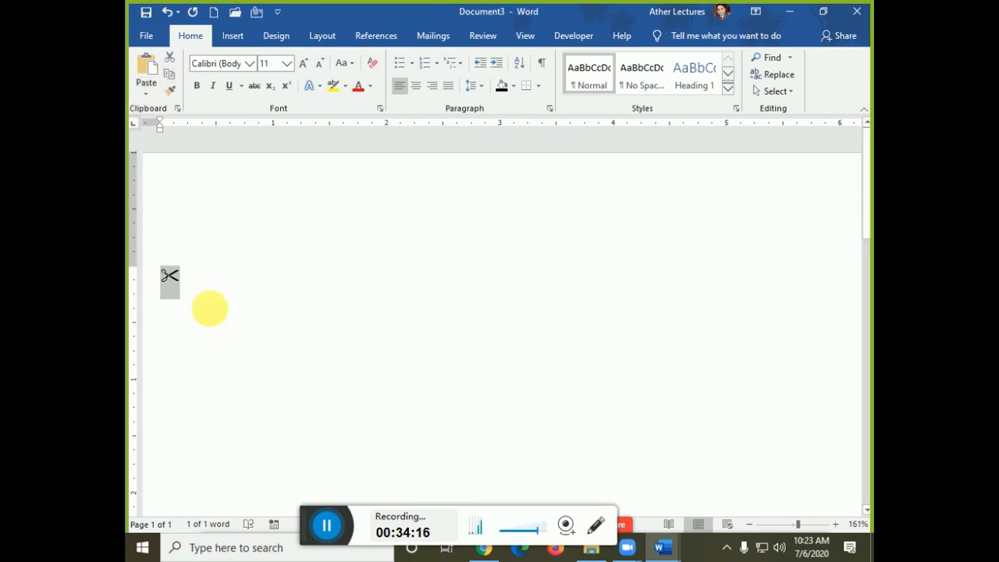
click(146, 92)
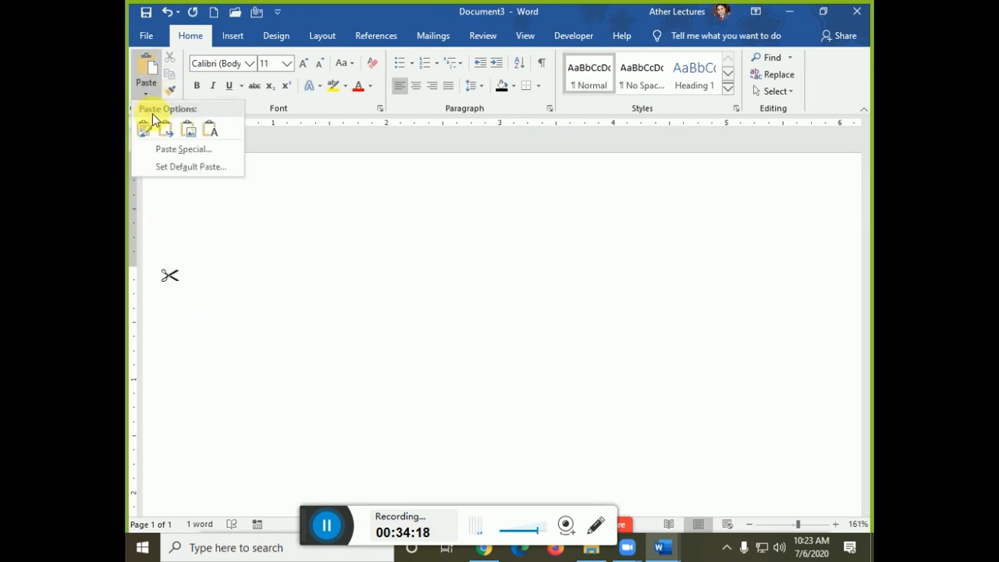
click(179, 150)
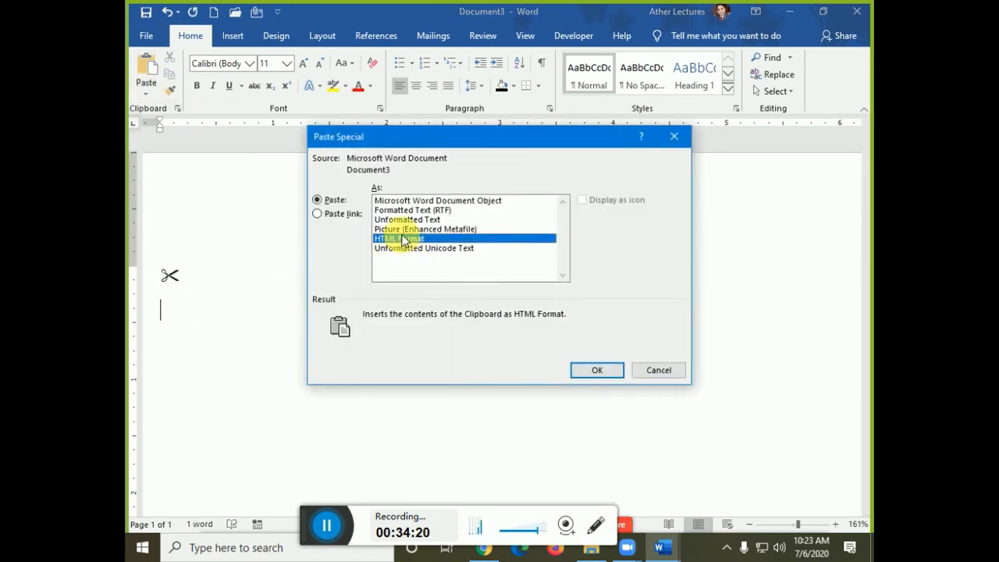
click(390, 228)
click(595, 372)
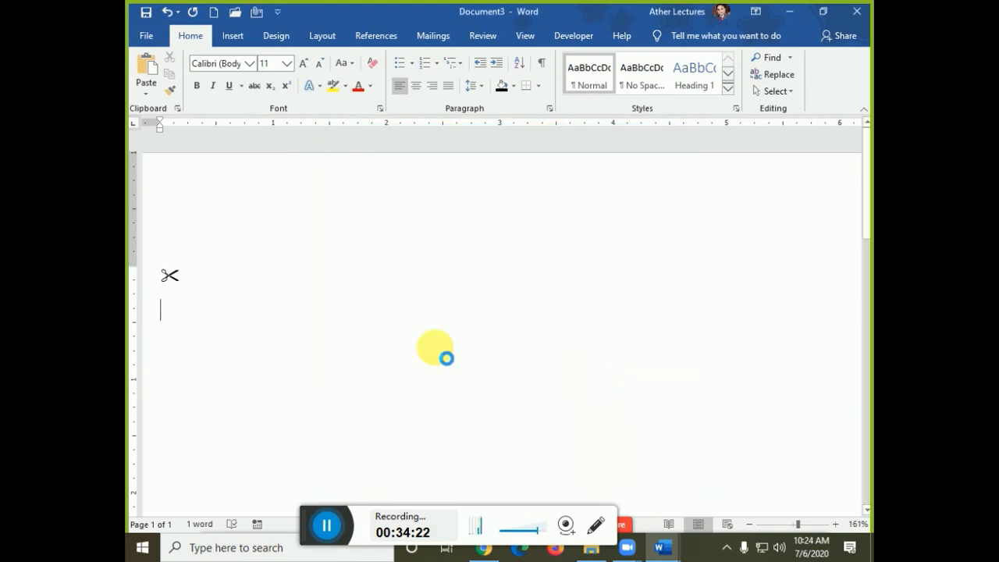
- Select the original scissors symbol and enlarge its font size
scroll(239, 307, down, 5)
scroll(340, 367, down, 2)
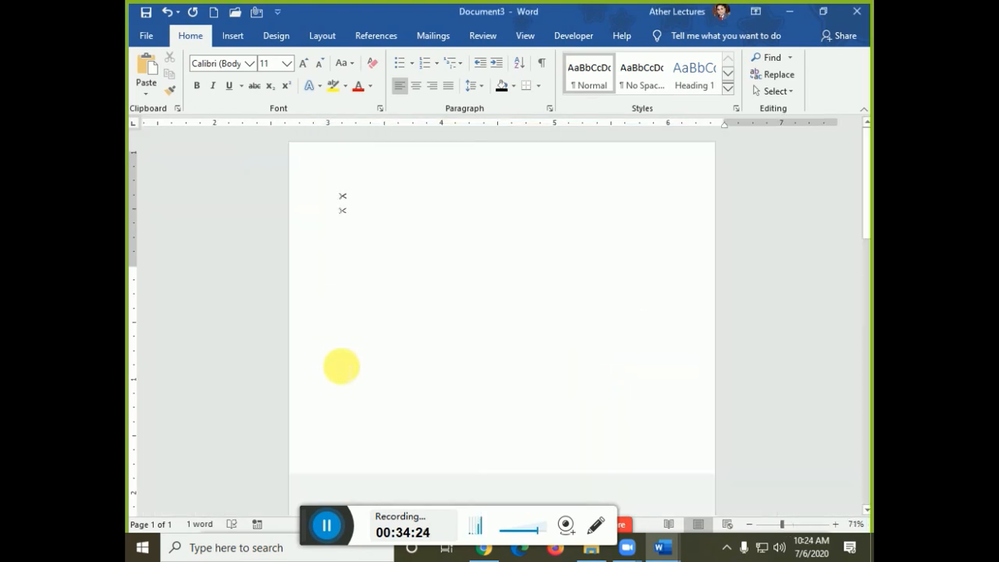
scroll(328, 336, up, 1)
click(277, 234)
click(283, 224)
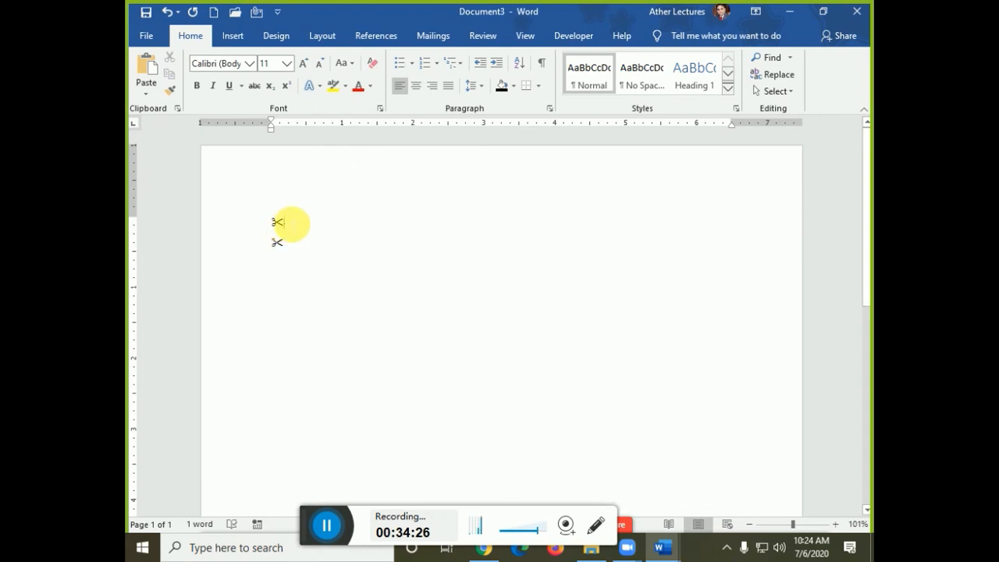
drag(284, 224, 272, 224)
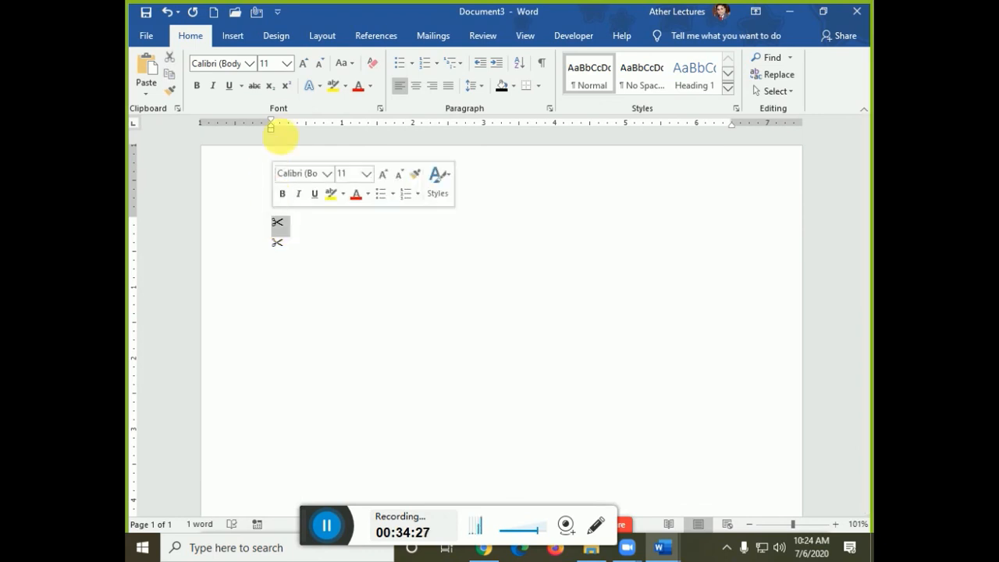
click(303, 66)
- Crop the picture to the scissors, resize to 0.41 × 0.46 inches, and tilt it about 25°
click(283, 275)
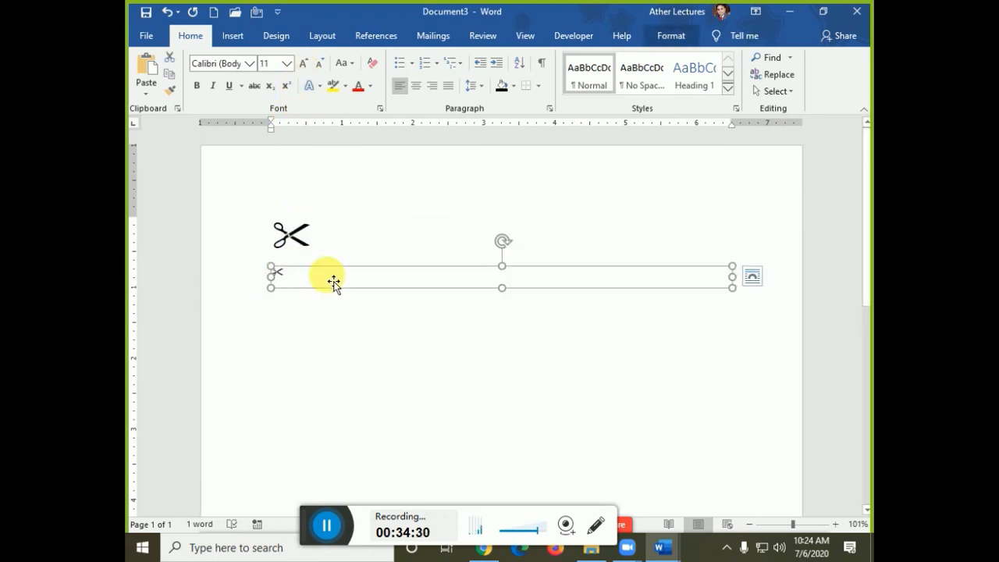
click(668, 35)
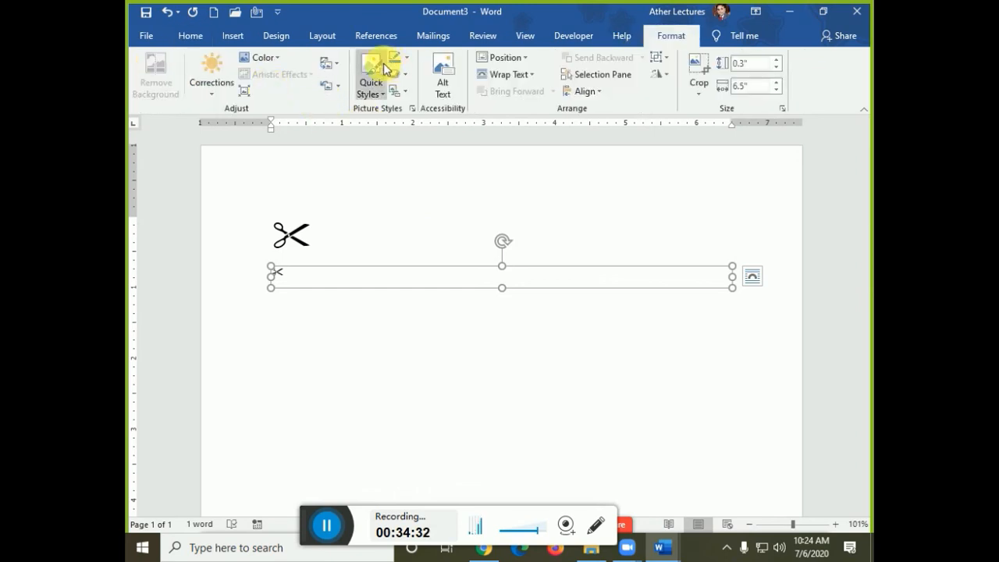
click(698, 69)
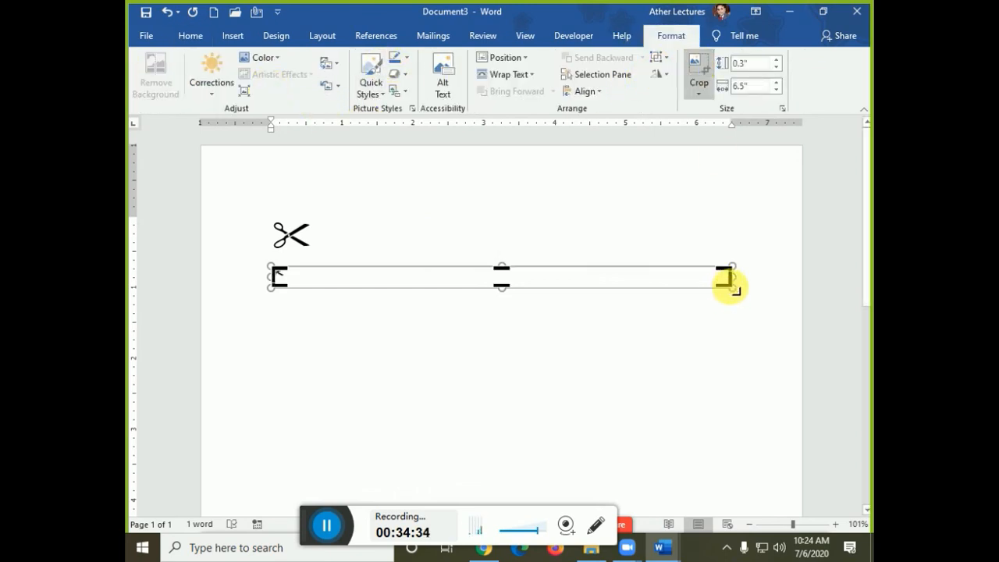
drag(727, 282, 293, 288)
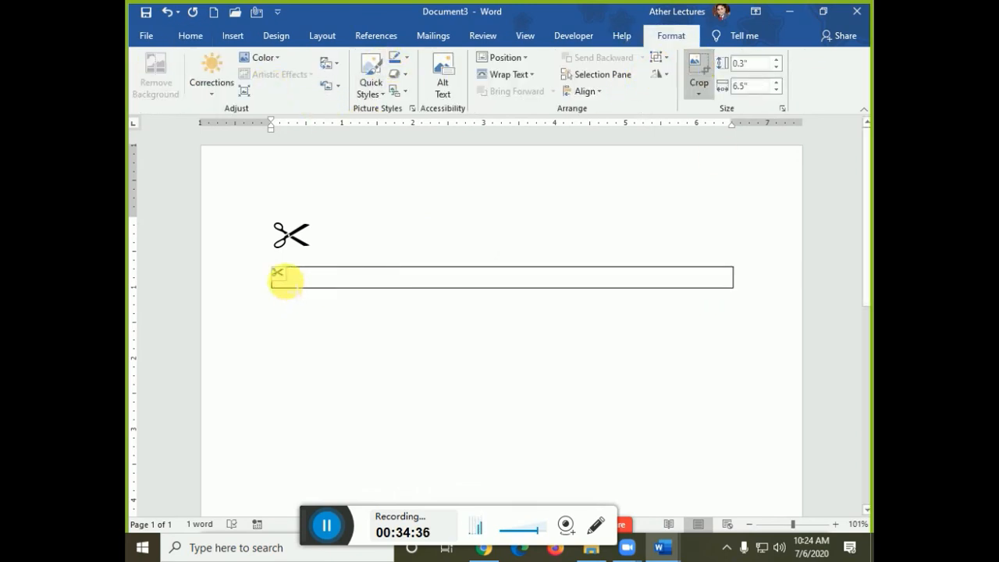
click(339, 323)
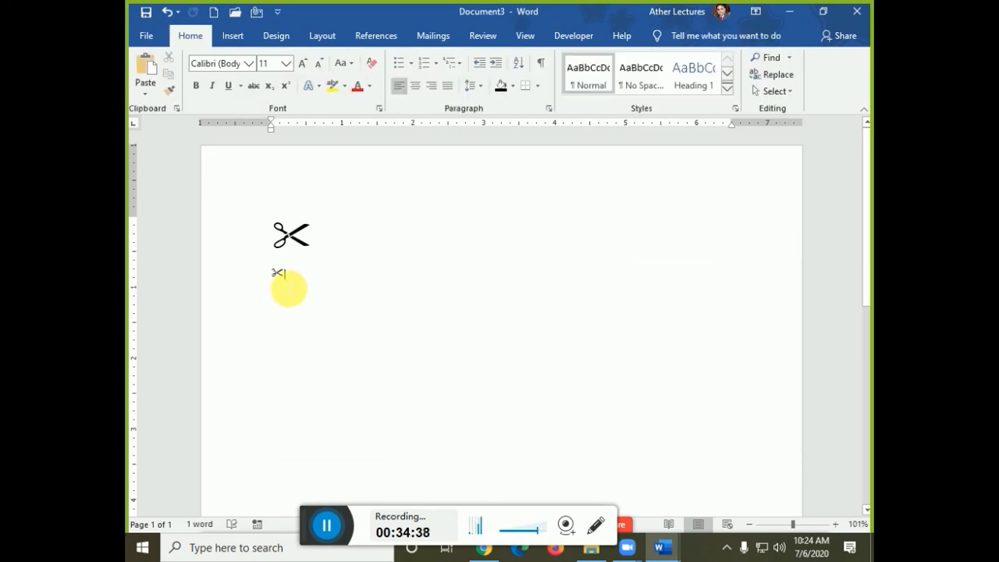
click(285, 282)
drag(290, 288, 304, 295)
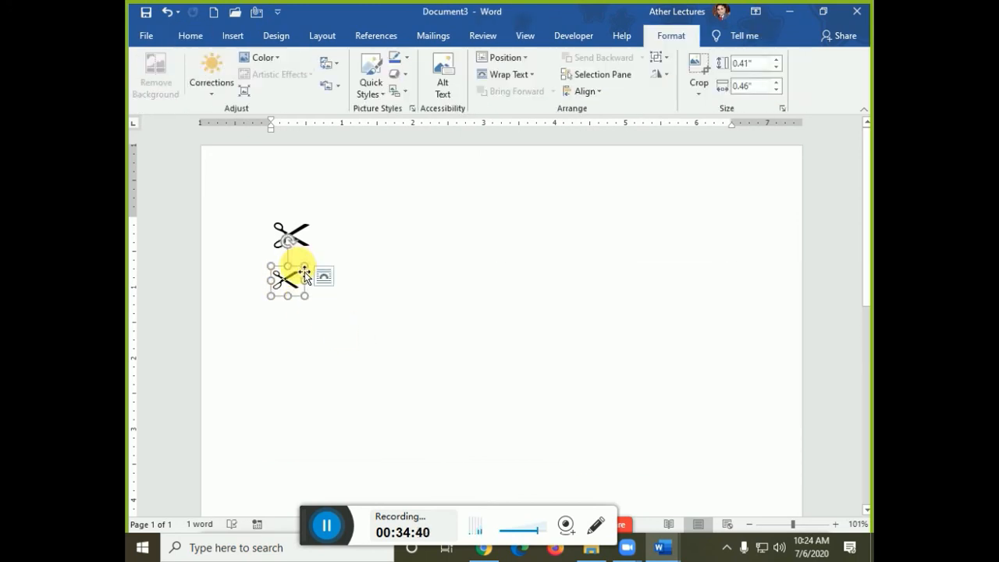
drag(303, 248, 305, 245)
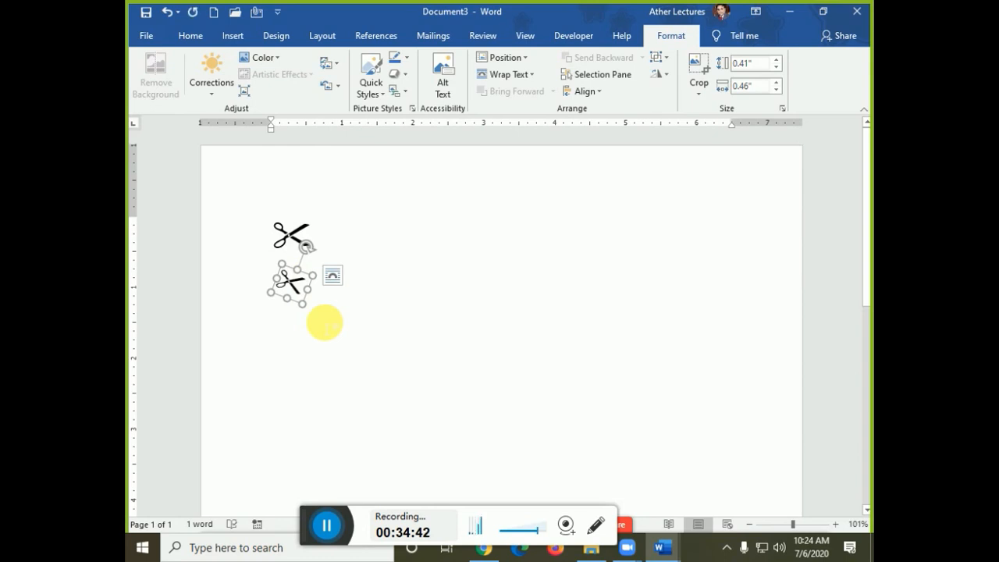
key(alt+Tab)
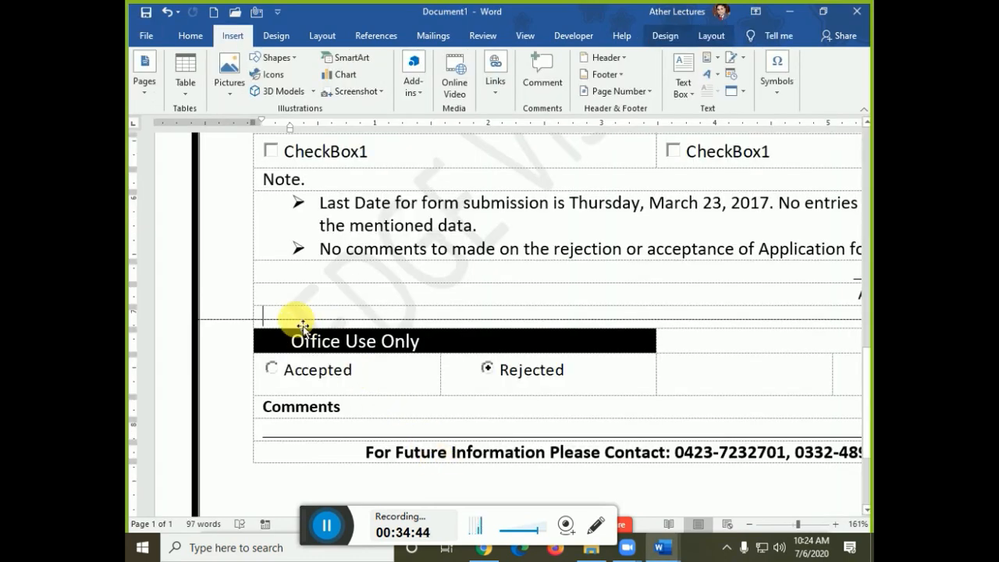
- Paste the scissors picture above Office Use Only and shift it to the left
key(ctrl+v)
click(294, 328)
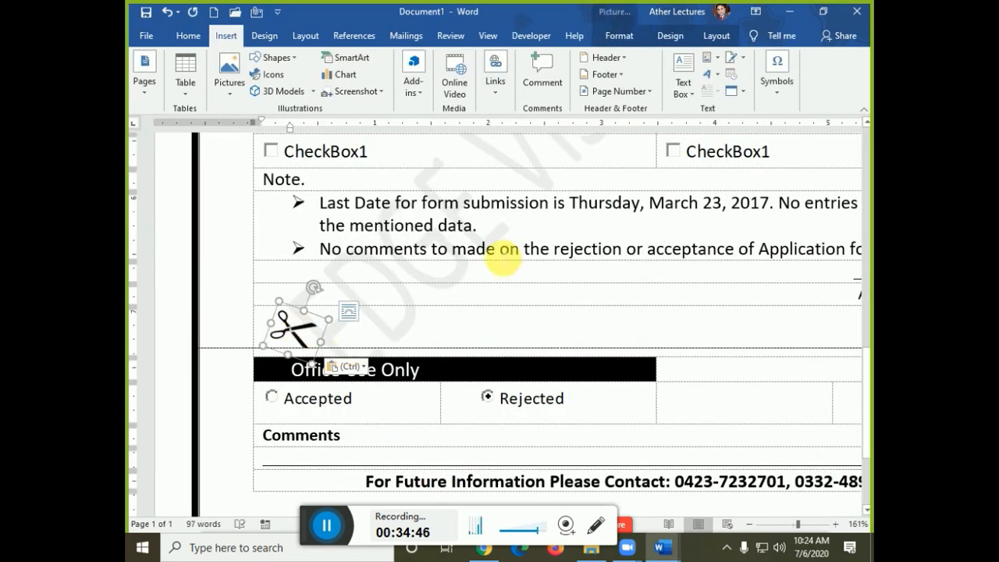
click(670, 36)
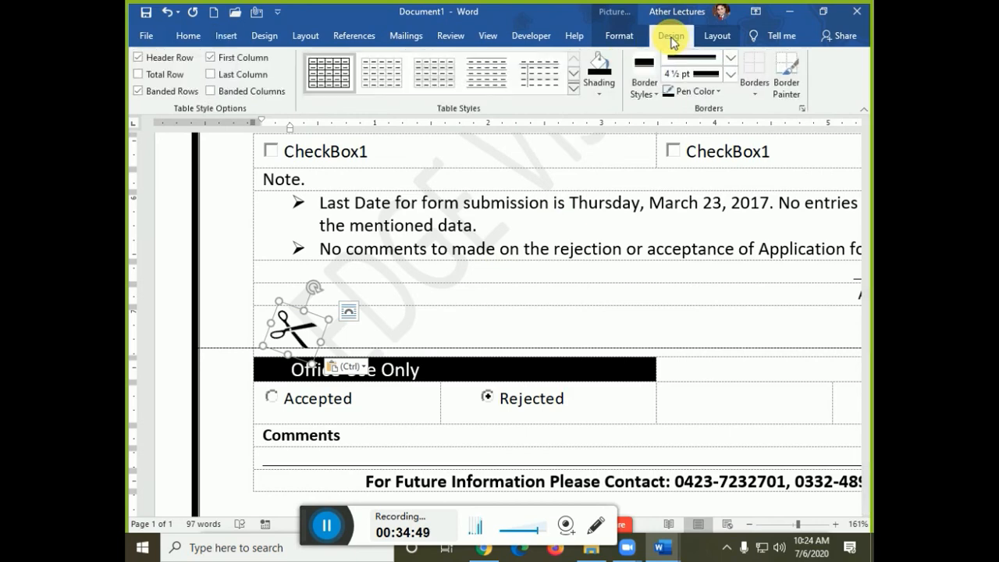
click(714, 36)
click(619, 36)
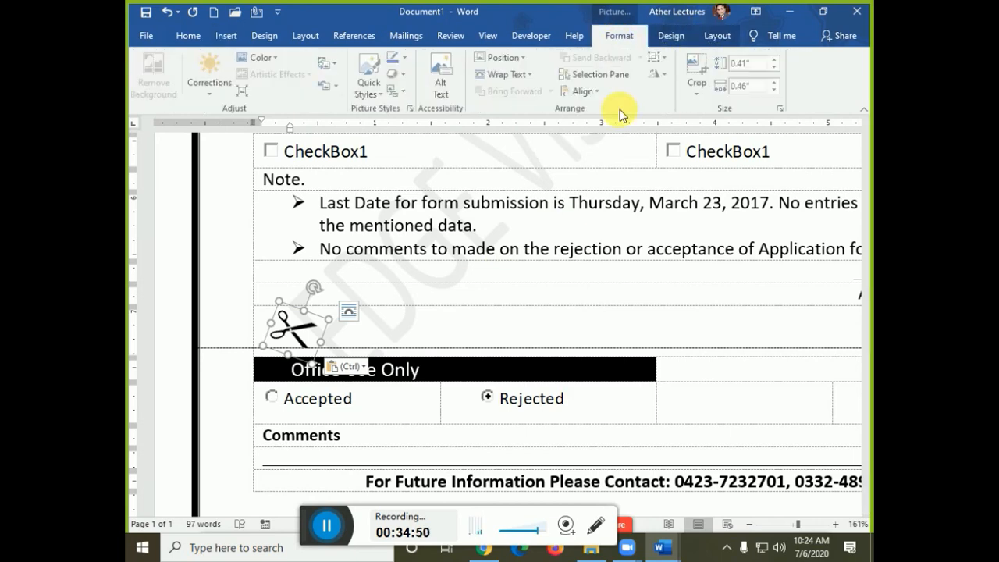
click(520, 82)
click(518, 180)
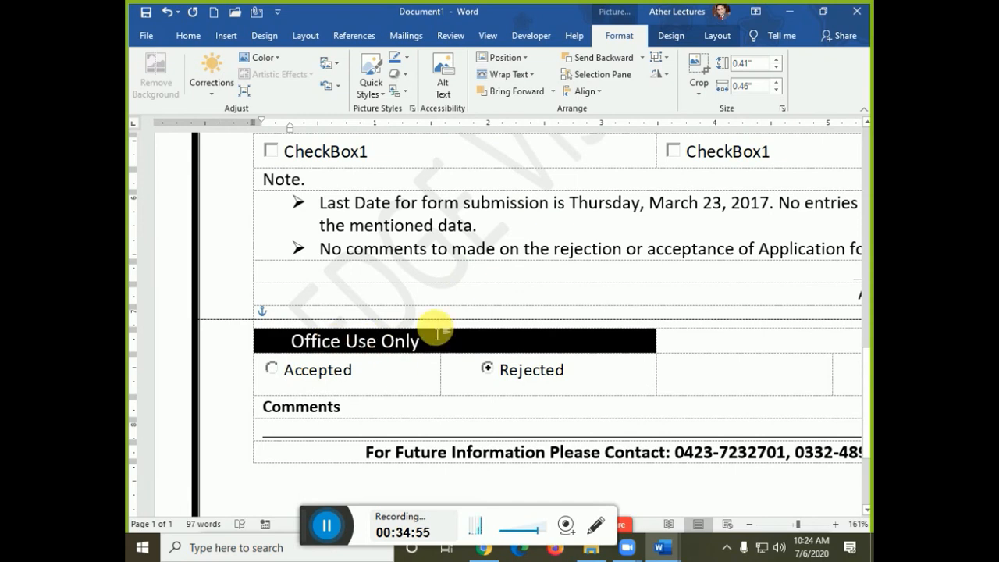
key(ctrl+z)
drag(309, 323, 281, 327)
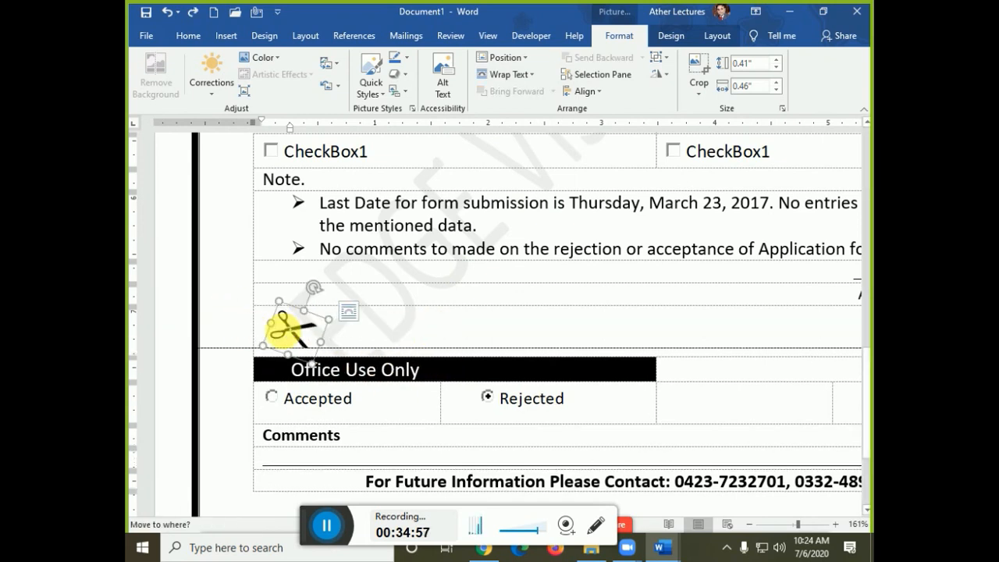
- Set the scissors to Behind Text wrapping and place it at the left margin on the cut line
click(348, 311)
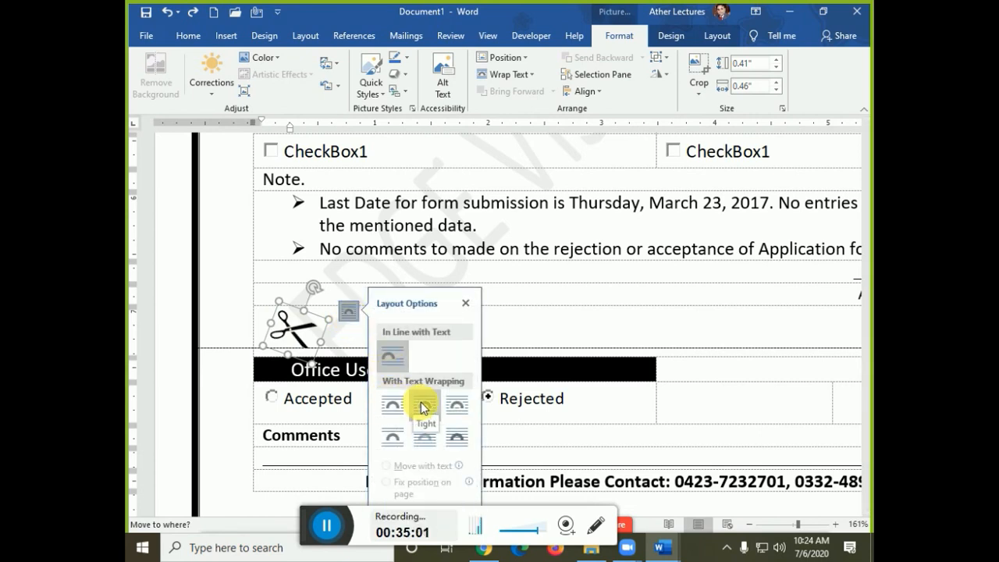
click(455, 406)
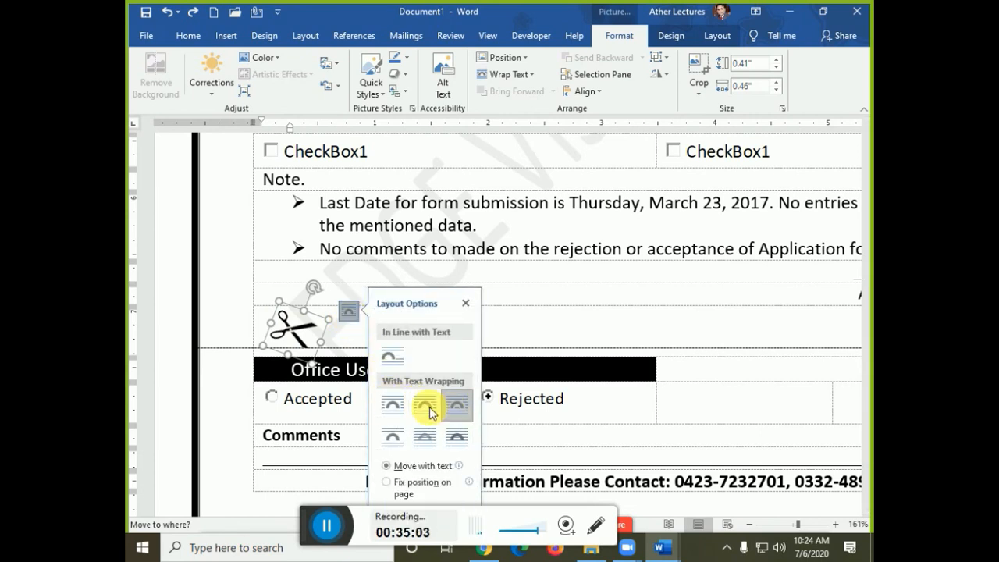
drag(278, 323, 232, 334)
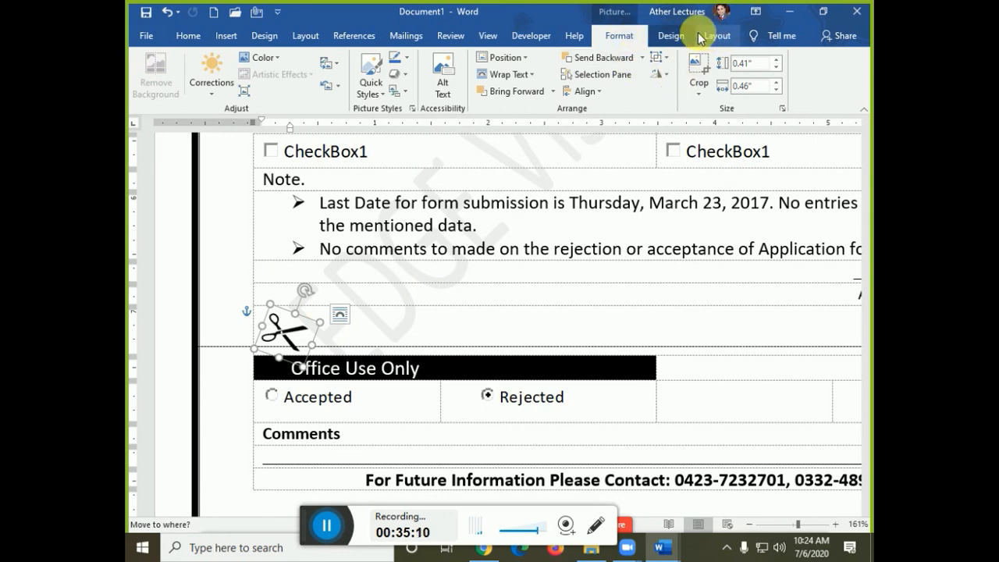
click(508, 74)
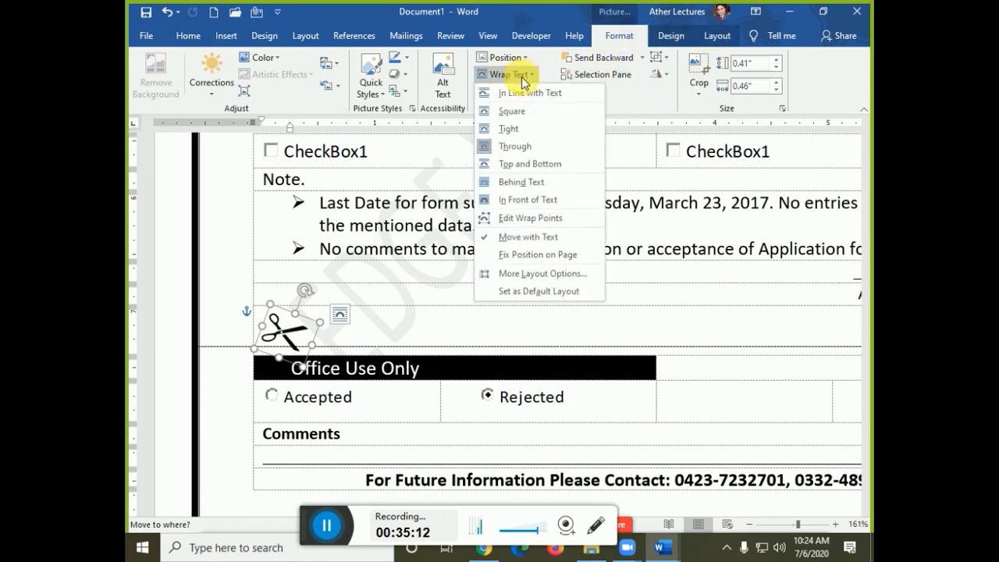
click(525, 182)
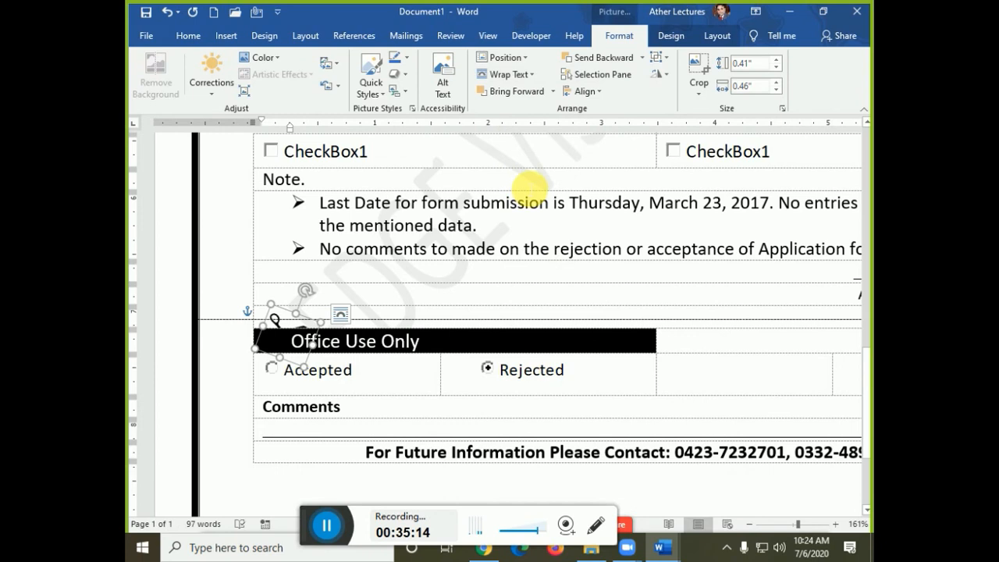
drag(275, 322, 205, 301)
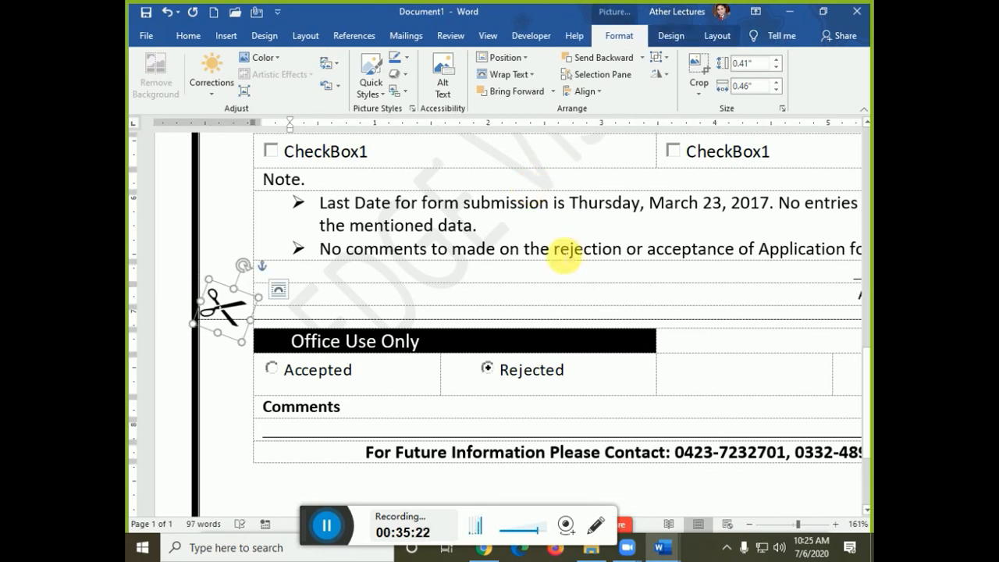
click(468, 327)
- Change the dashed cut line's weight to 1 pt and review the lower form
click(671, 36)
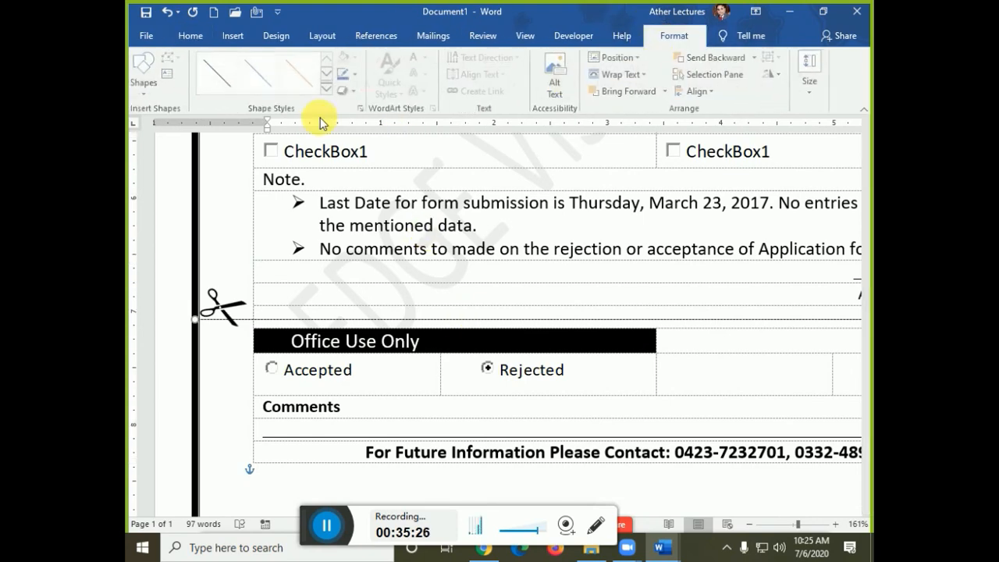
click(358, 75)
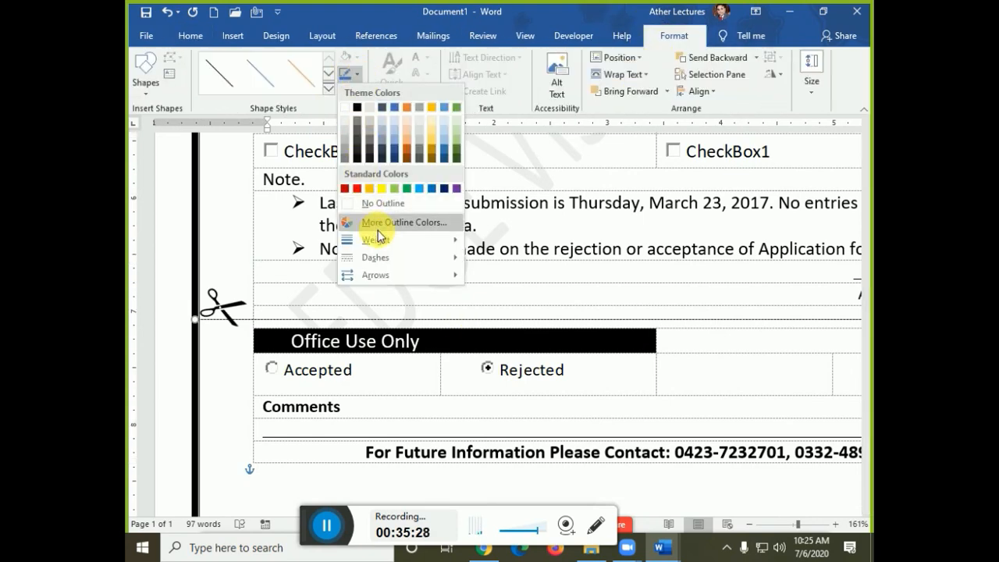
mouse_move(381, 239)
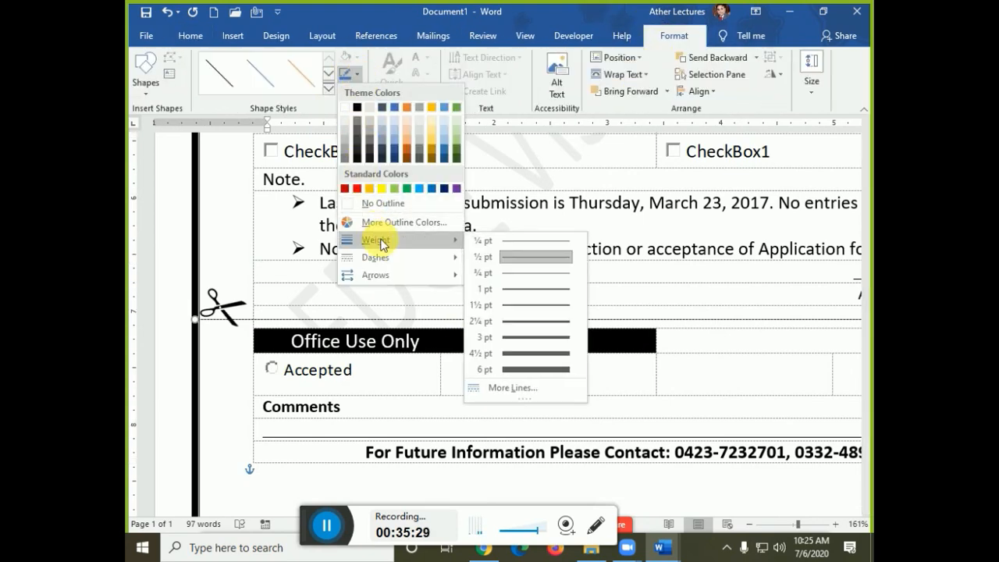
click(511, 290)
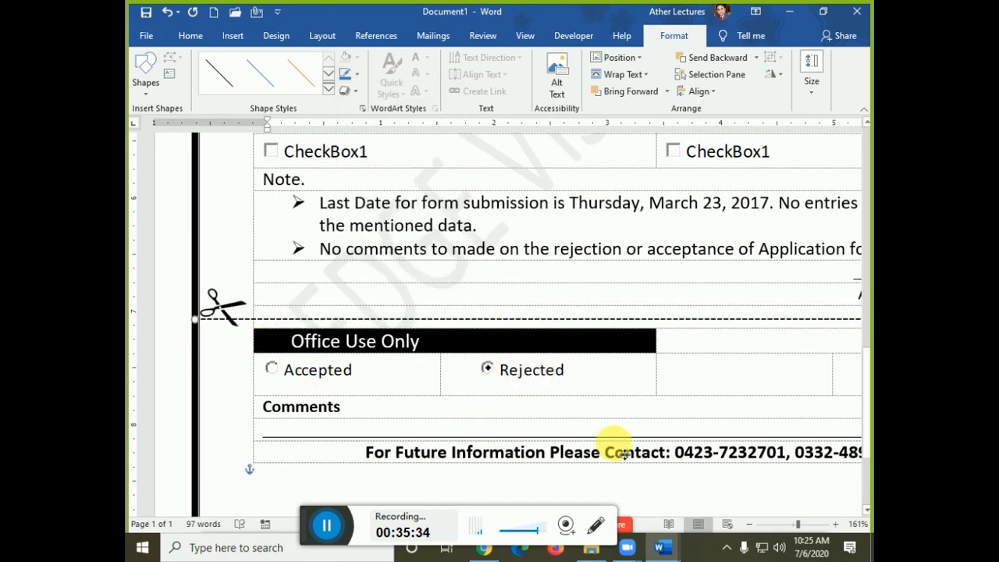
ctrl+scroll(613, 440, down, 3)
ctrl+scroll(614, 441, down, 1)
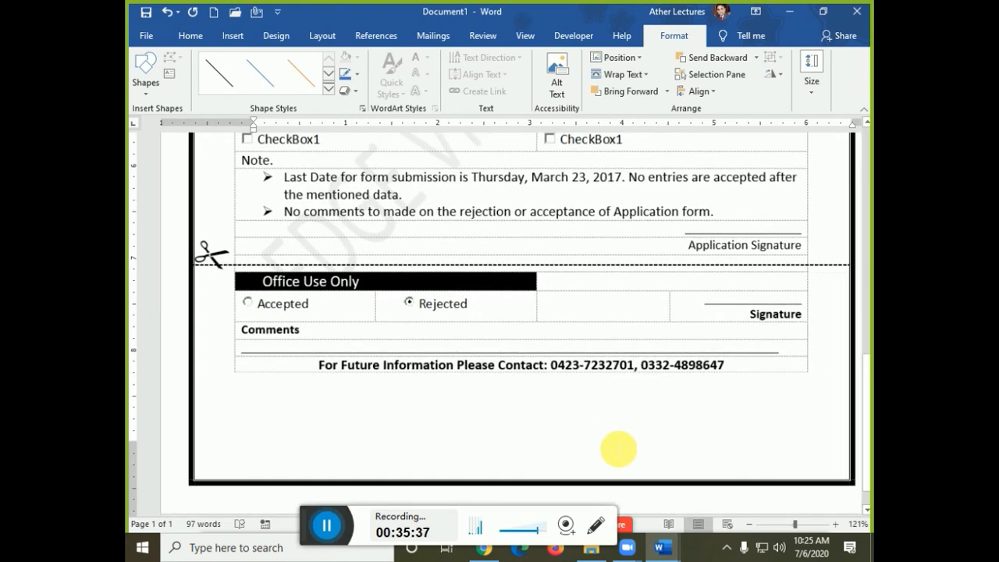
click(827, 337)
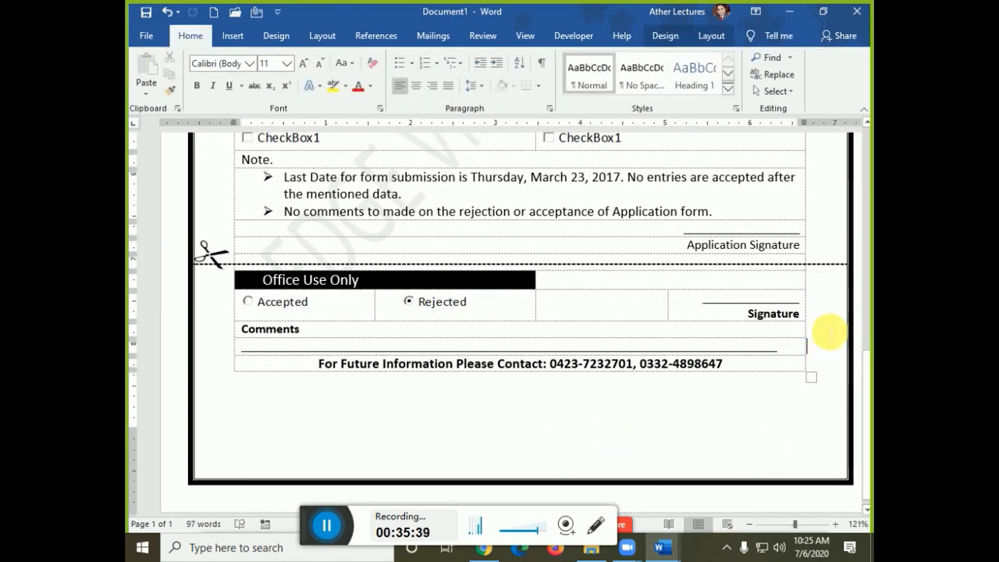
ctrl+scroll(780, 383, down, 3)
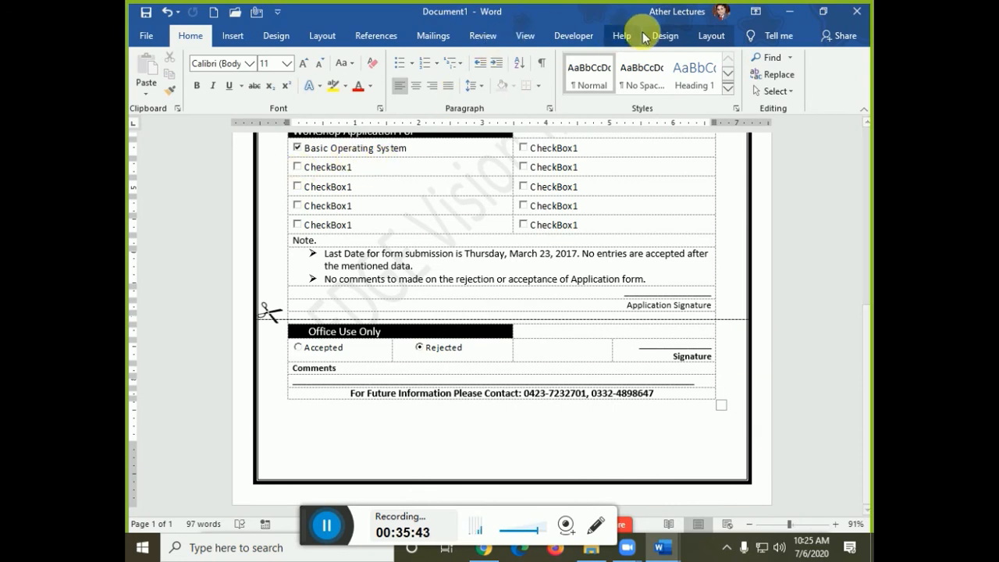
- Draw a small, narrow text box just below the form table
click(232, 36)
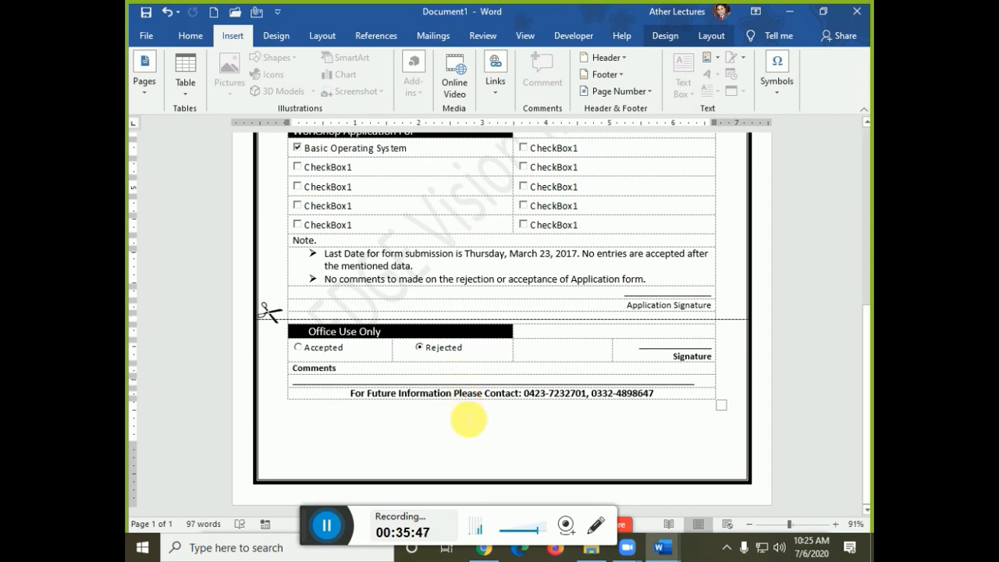
click(454, 329)
click(439, 311)
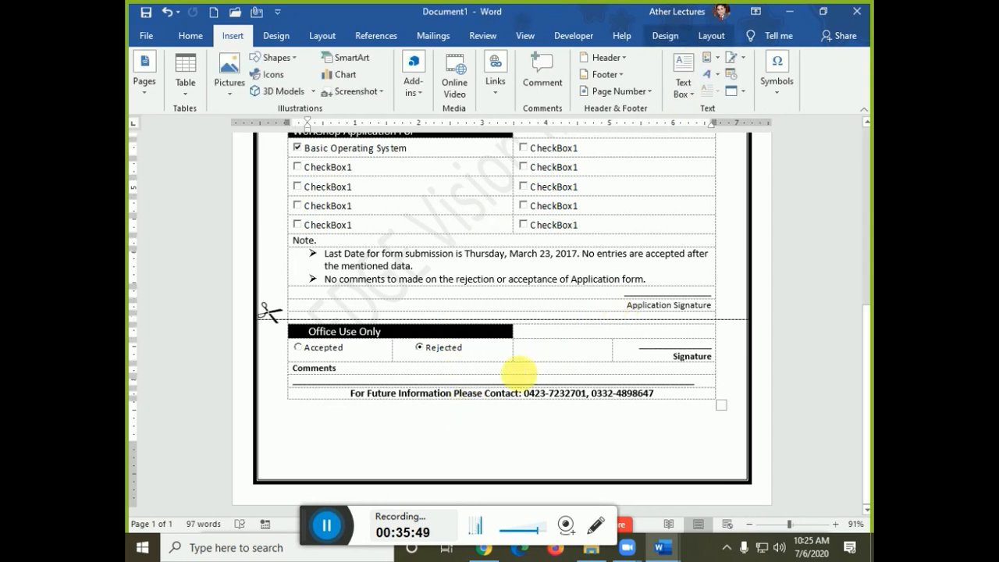
click(683, 78)
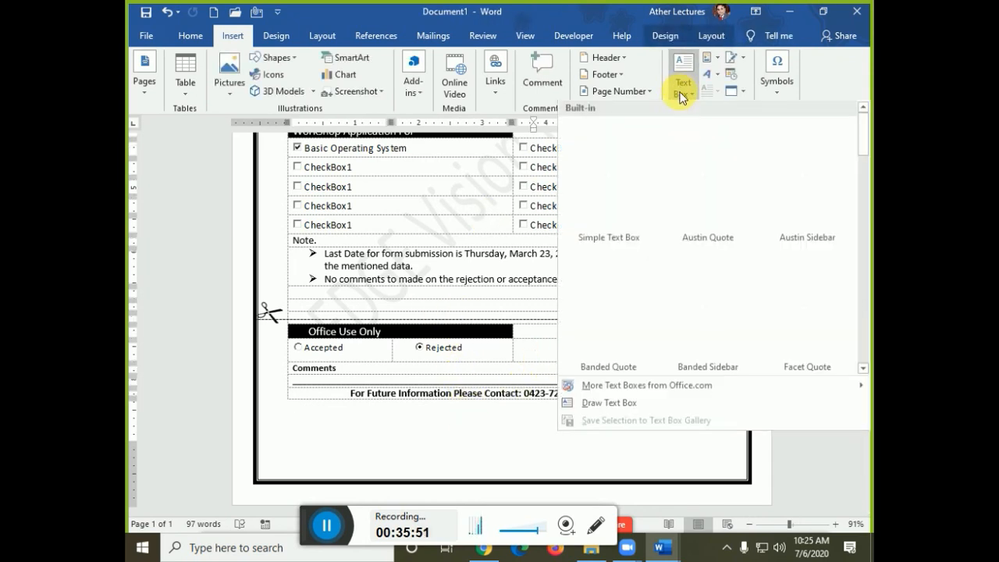
click(601, 403)
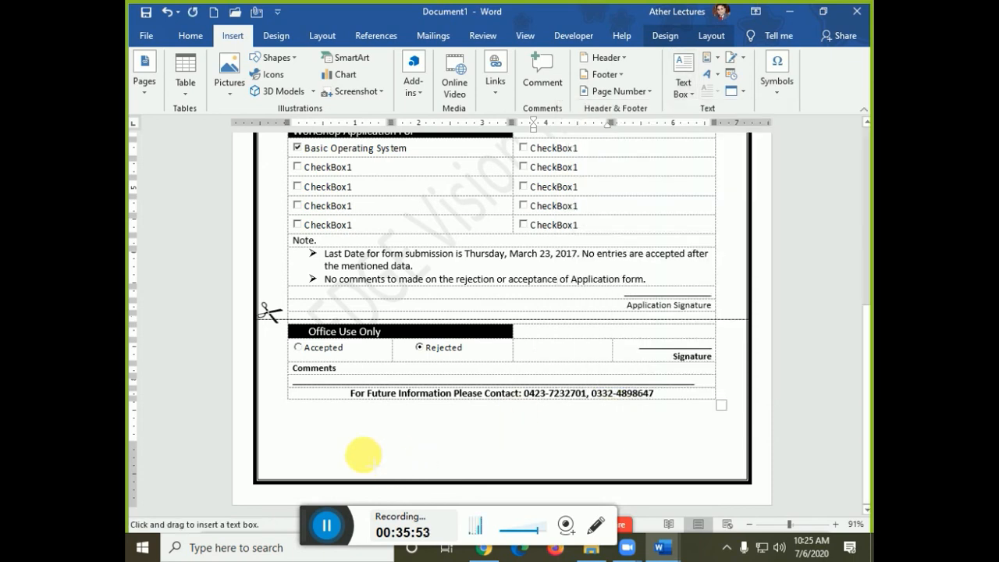
drag(357, 424, 376, 457)
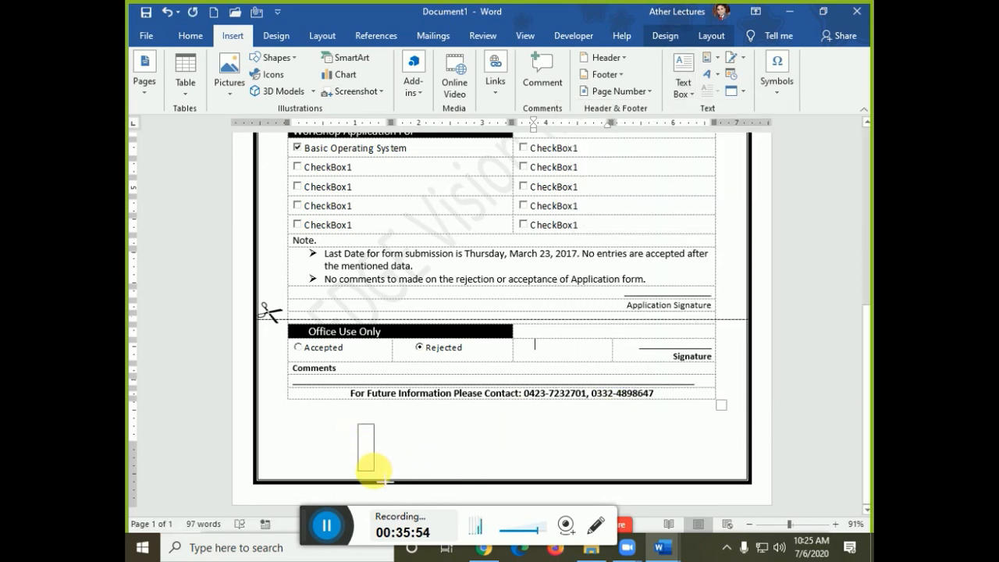
drag(374, 470, 374, 471)
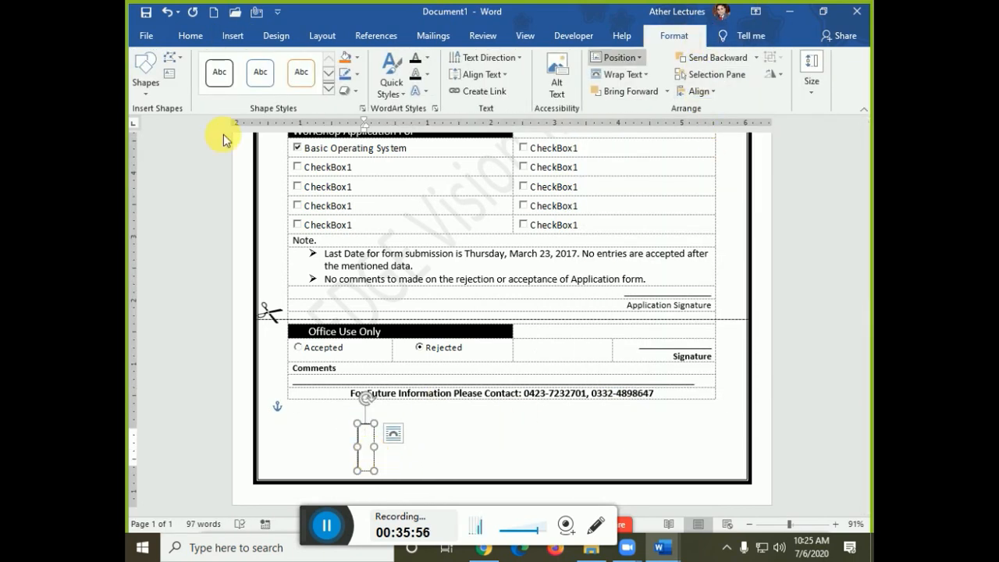
- Rotate the text box's text 270°, make it taller, and move it to the page's right edge
click(477, 59)
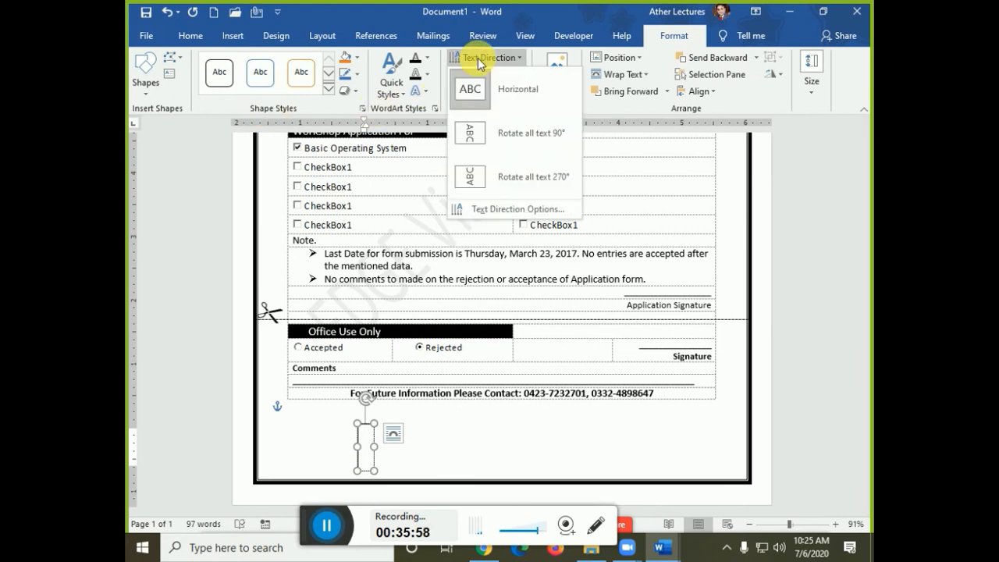
click(487, 173)
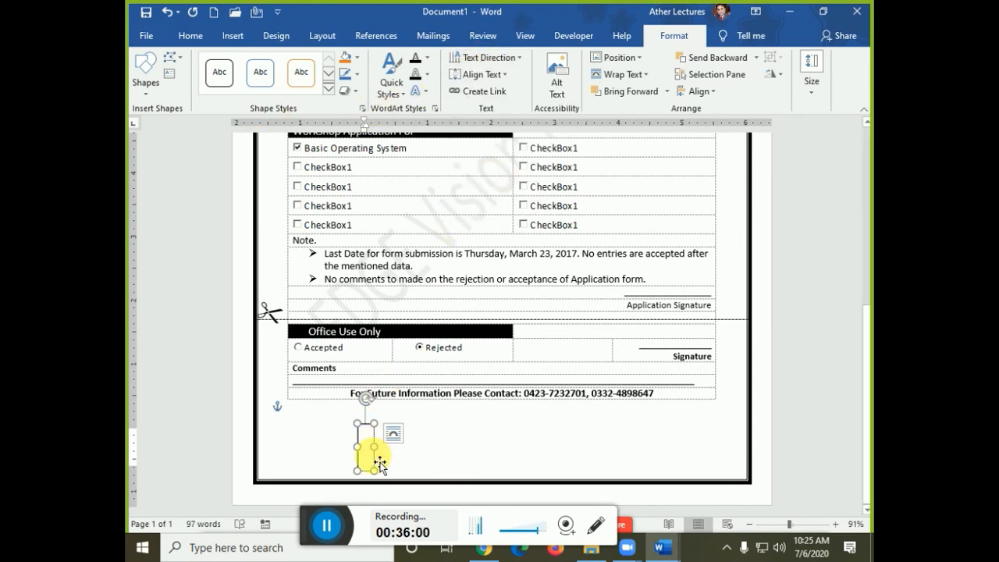
drag(366, 423, 384, 390)
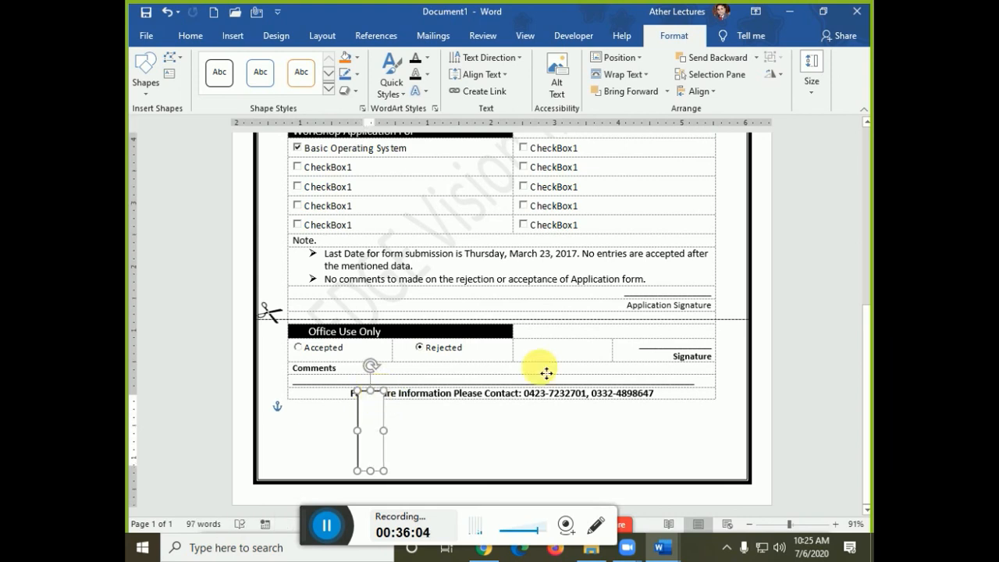
drag(546, 373, 752, 320)
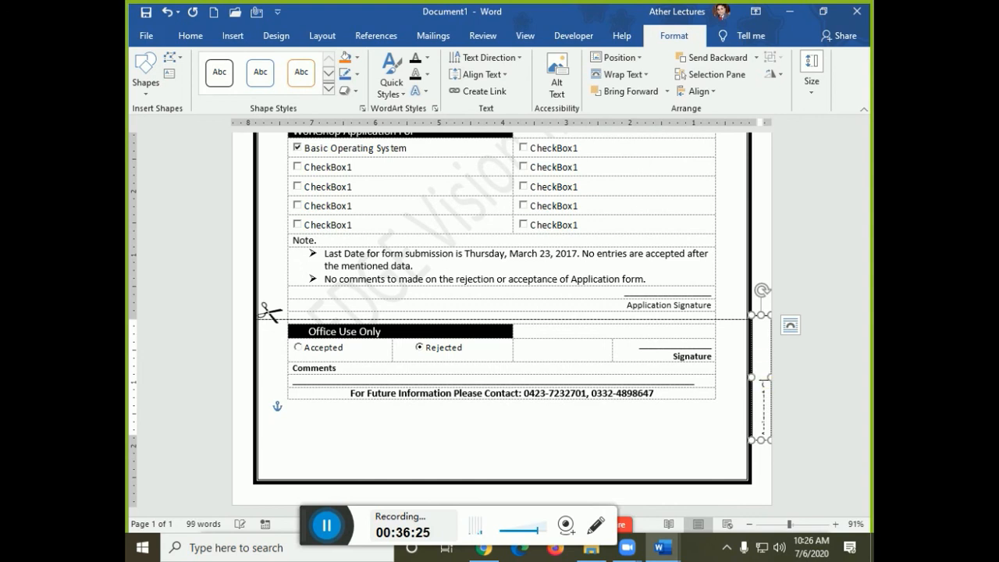
- Finish typing 'Assignment Given By Syed' text, enlarge the box to fit it, and remove its outline
text(n By )
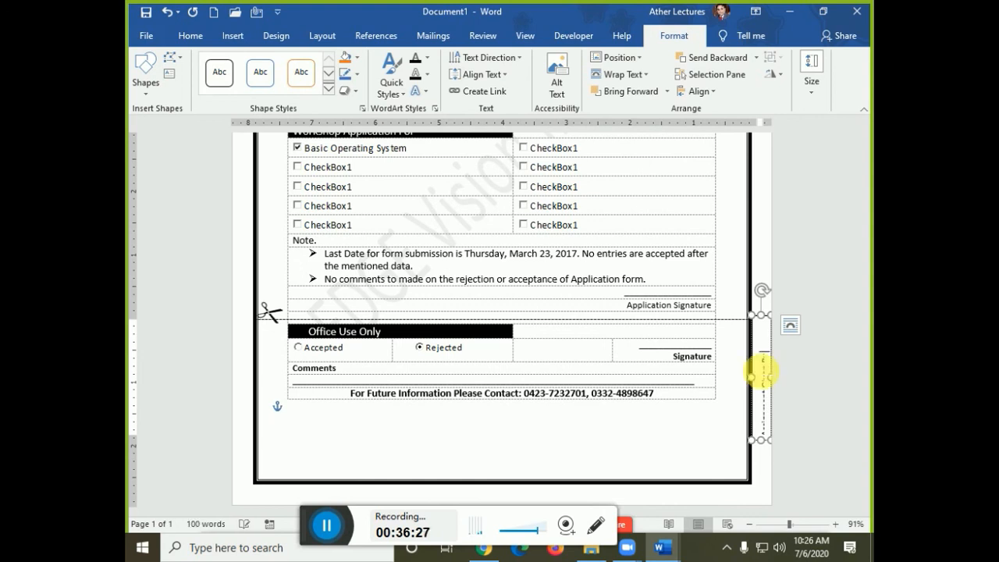
text(Syed)
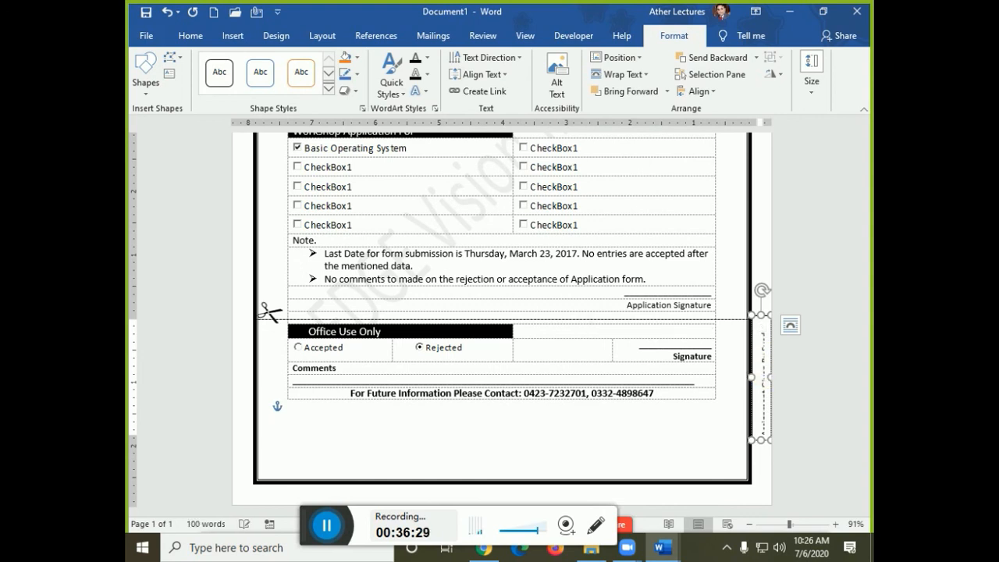
drag(760, 315, 760, 291)
drag(752, 366, 746, 364)
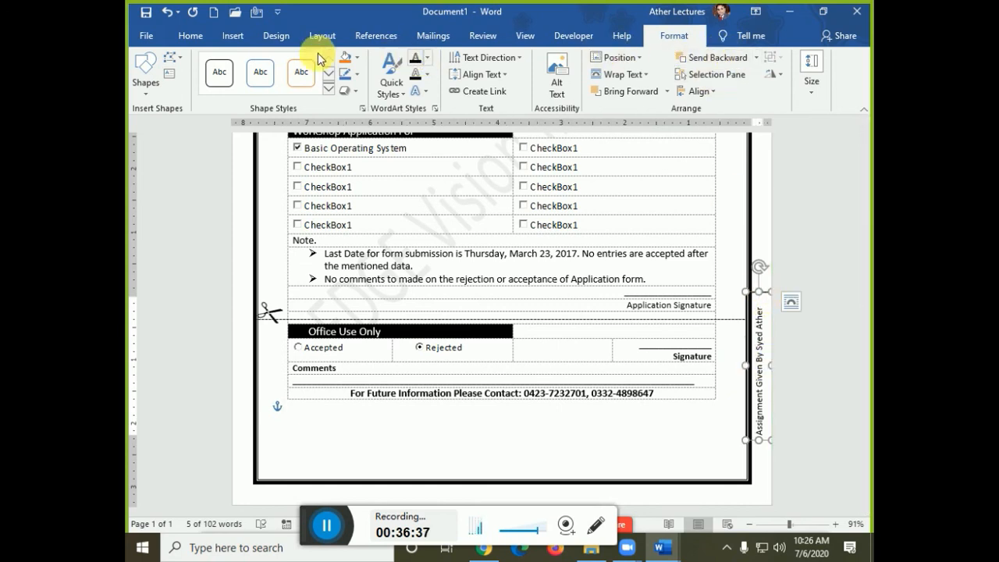
click(358, 75)
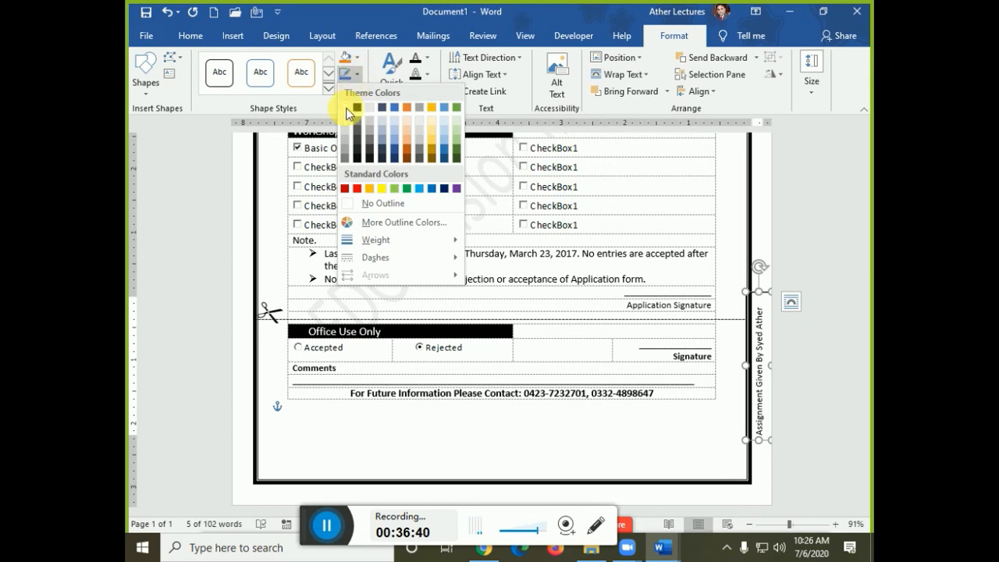
click(379, 203)
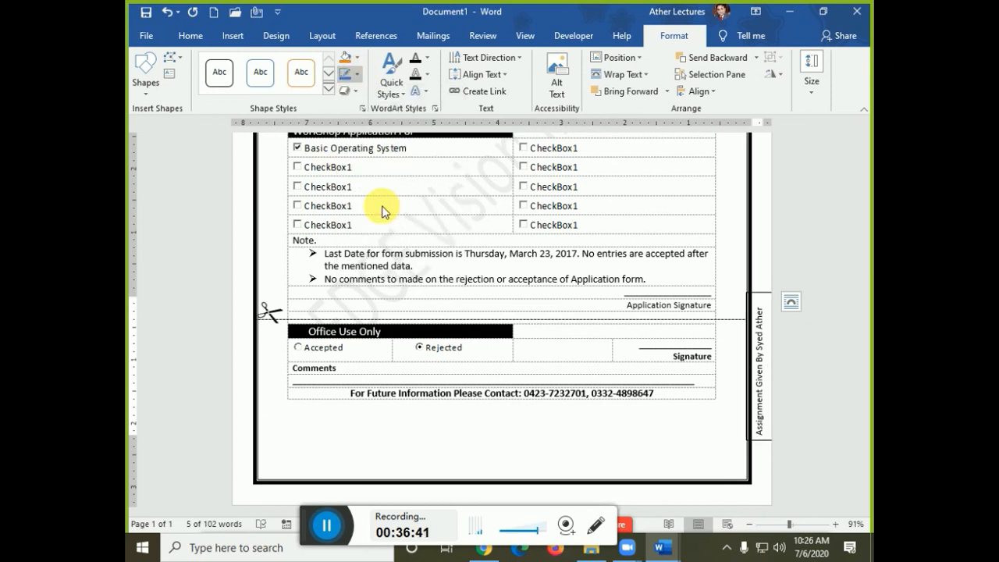
- Stretch the vertical text box to show the full credit, adjust its position, and preview the page
click(759, 305)
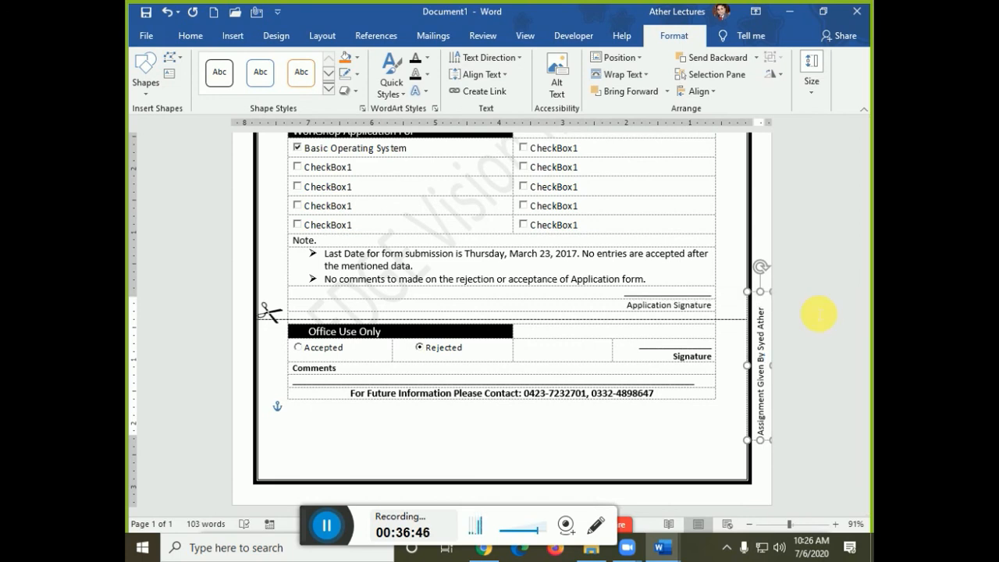
drag(763, 293, 775, 340)
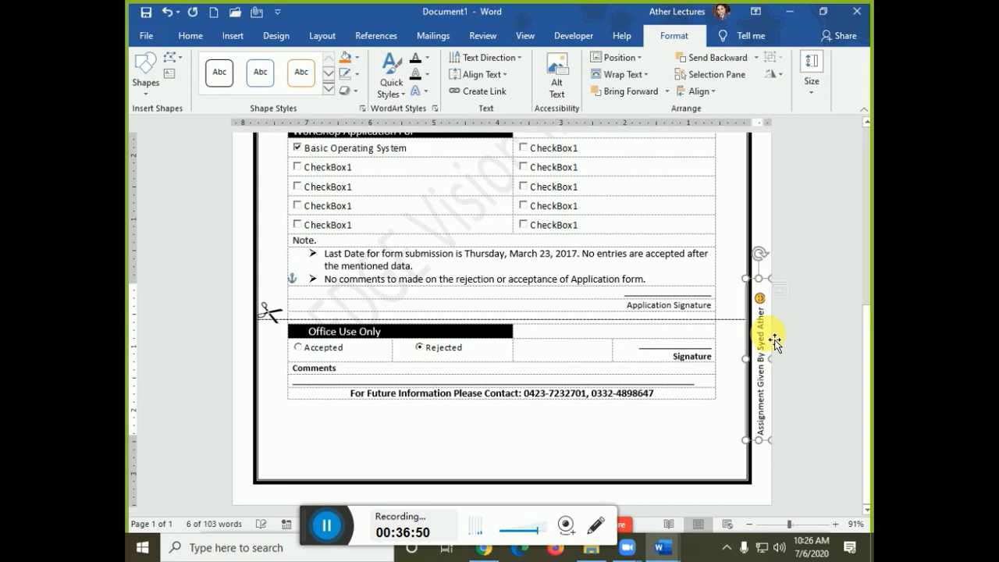
key(Down)
key(Down)
key(Down)
key(Down)
key(Down)
key(Down)
key(Down)
key(Down)
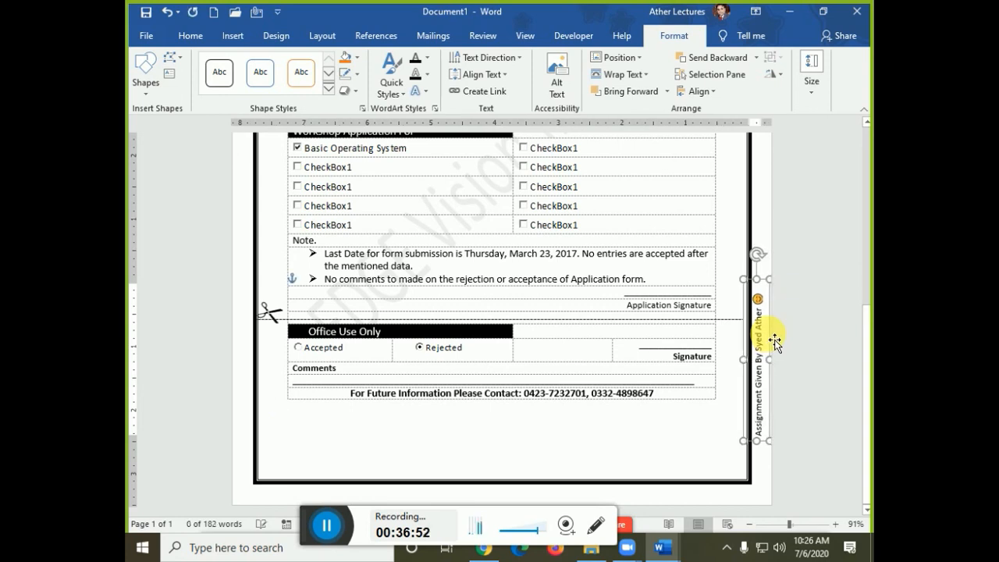
key(Up)
key(Up)
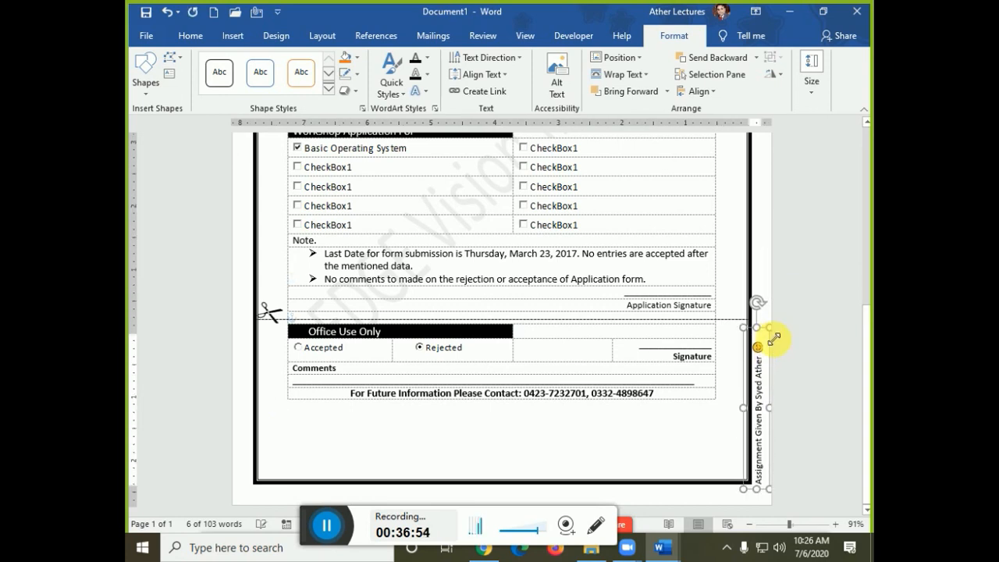
click(644, 241)
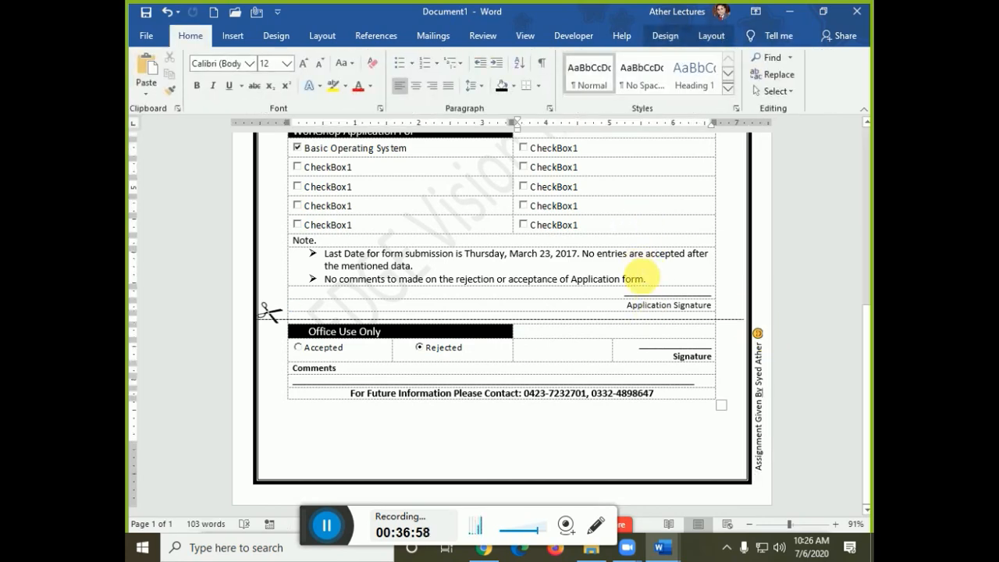
key(ctrl+p)
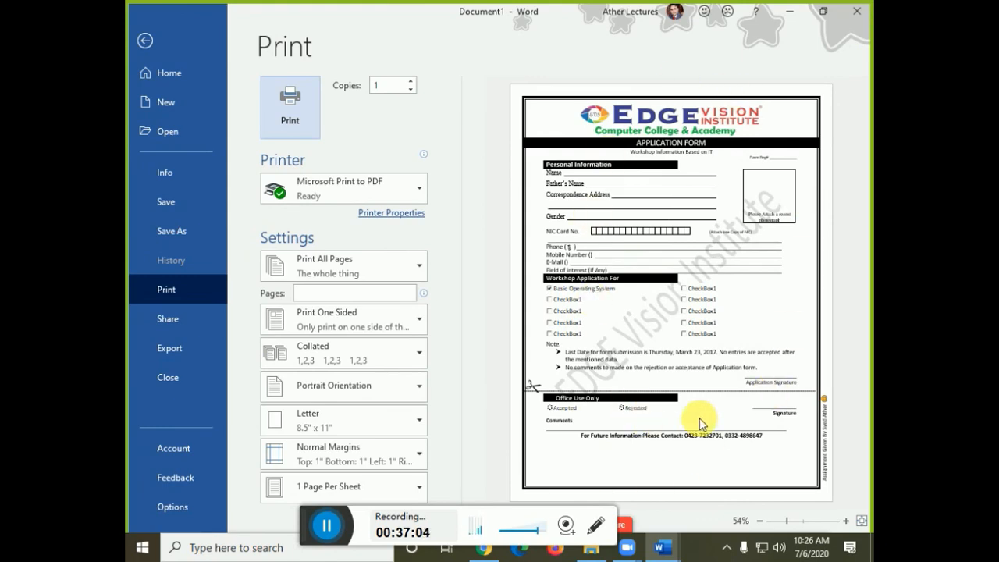
- Widen the form table's right column slightly by dragging its border
key(Escape)
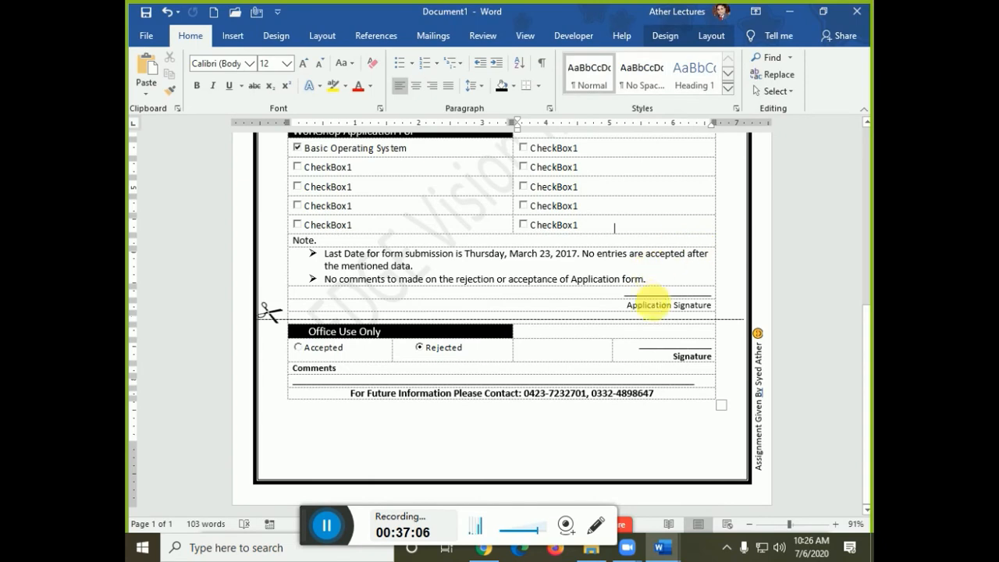
scroll(653, 304, up, 4)
scroll(652, 305, up, 1)
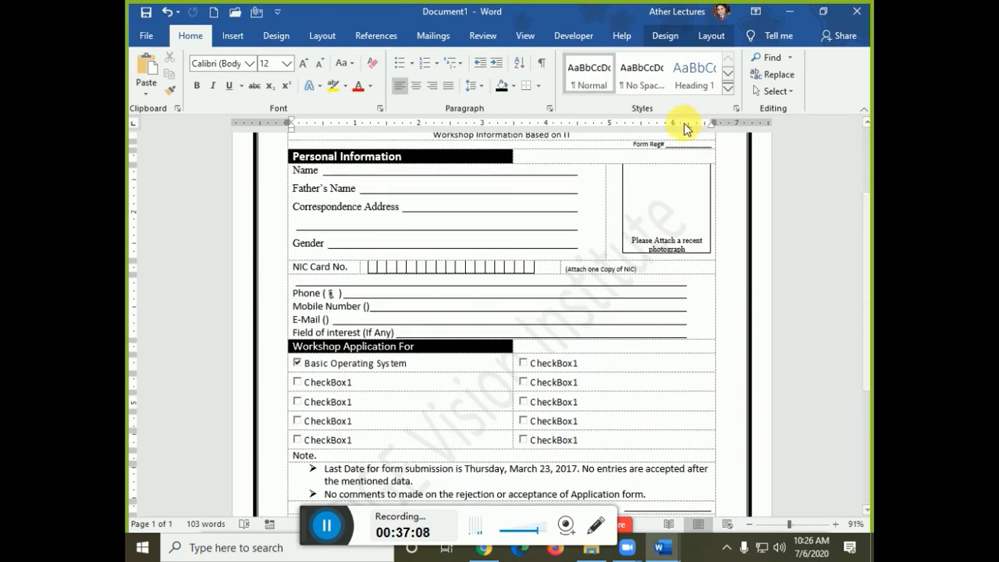
drag(689, 126, 709, 130)
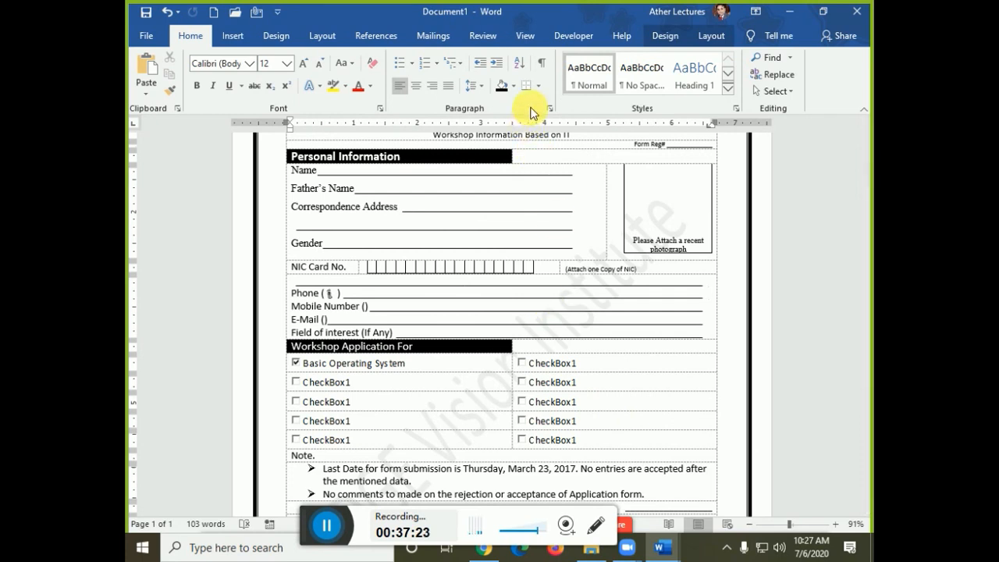
- Set the Phone-to-Field-of-interest lines to 1.15 line spacing and preview the form
click(480, 86)
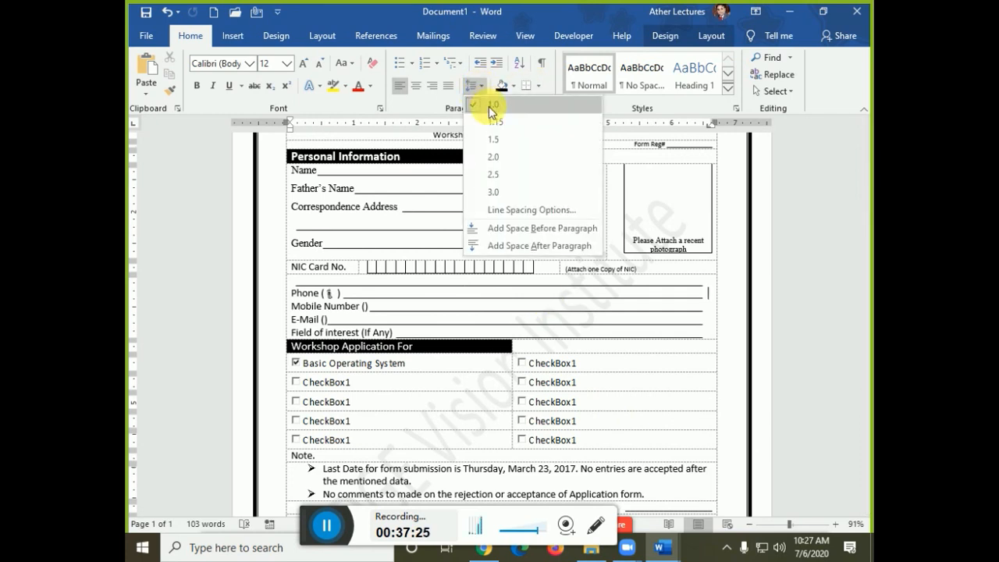
click(493, 120)
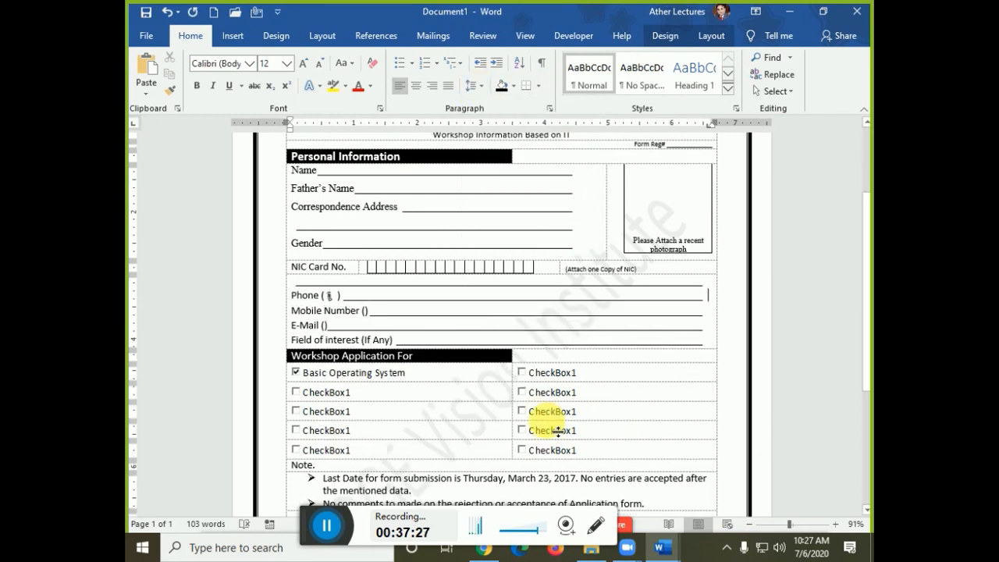
key(ctrl+p)
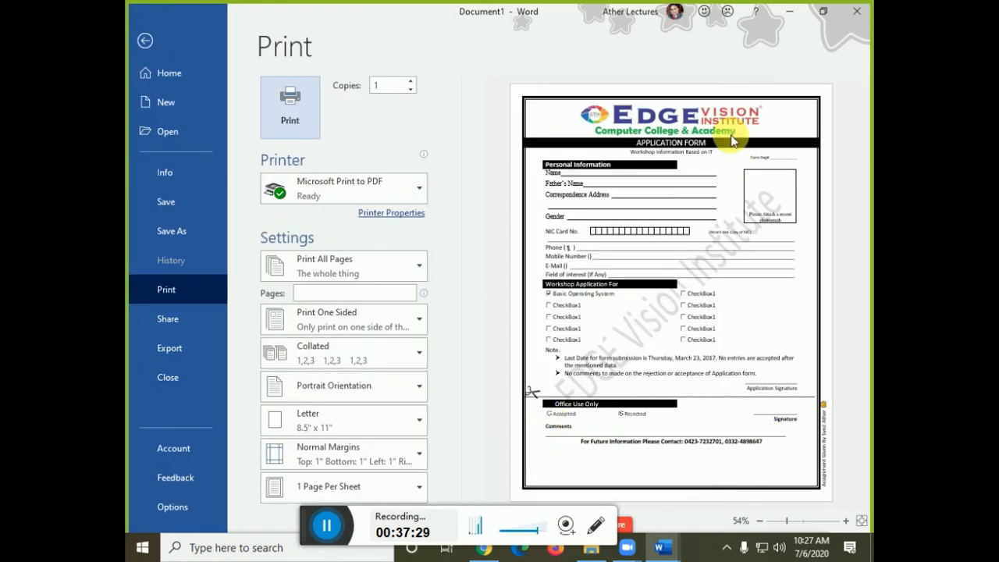